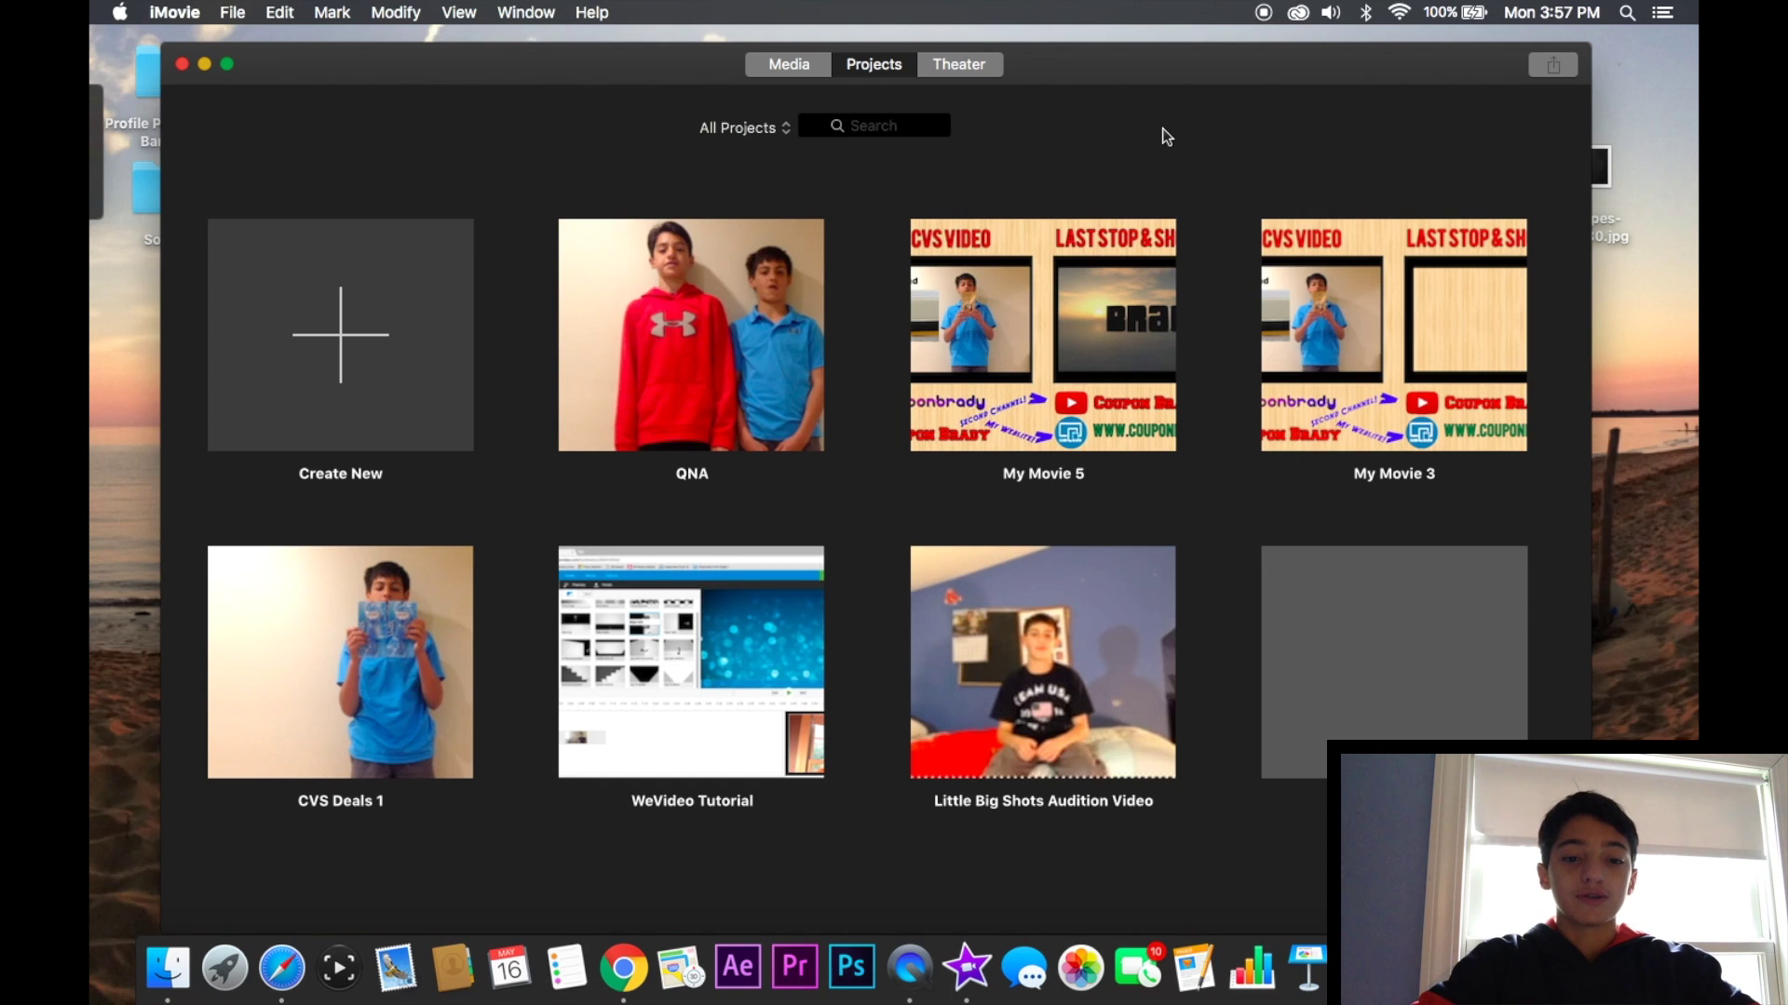
# - Create a new iMovie movie project, My Movie 6, full screen with its project media shown
pyautogui.moveTo(1074, 58); pyautogui.dragTo(1028, 56)
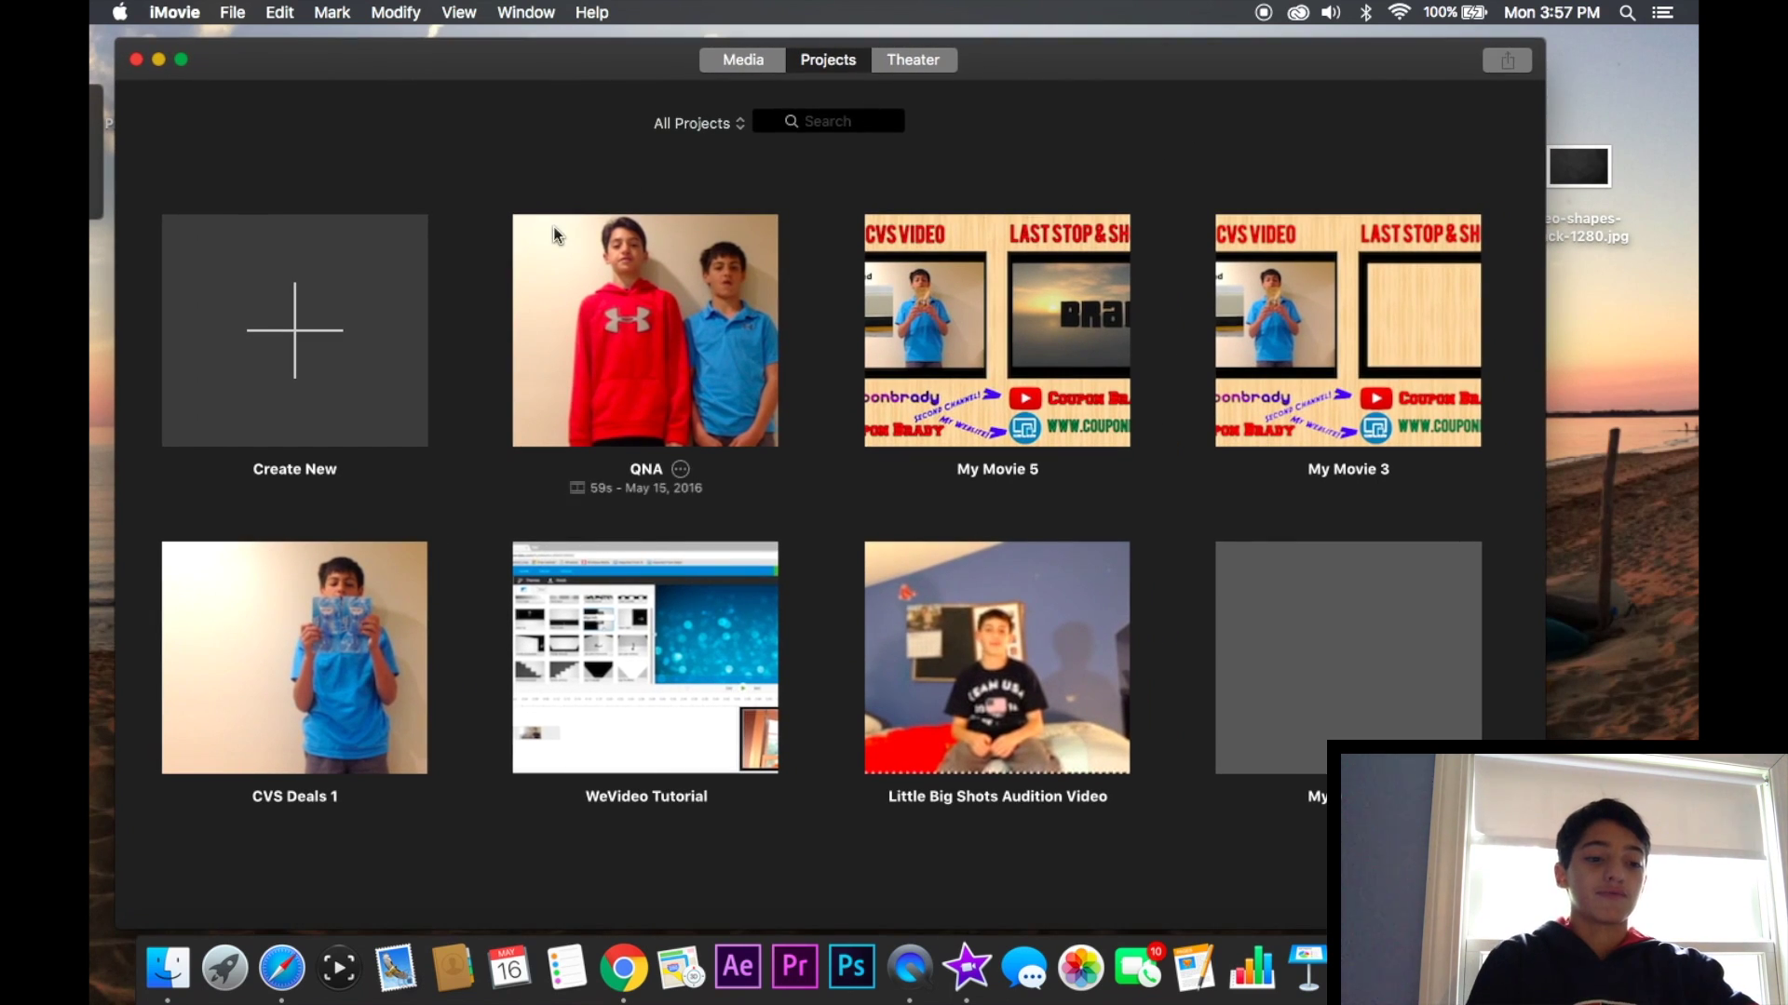
pyautogui.click(190, 395)
pyautogui.click(344, 455)
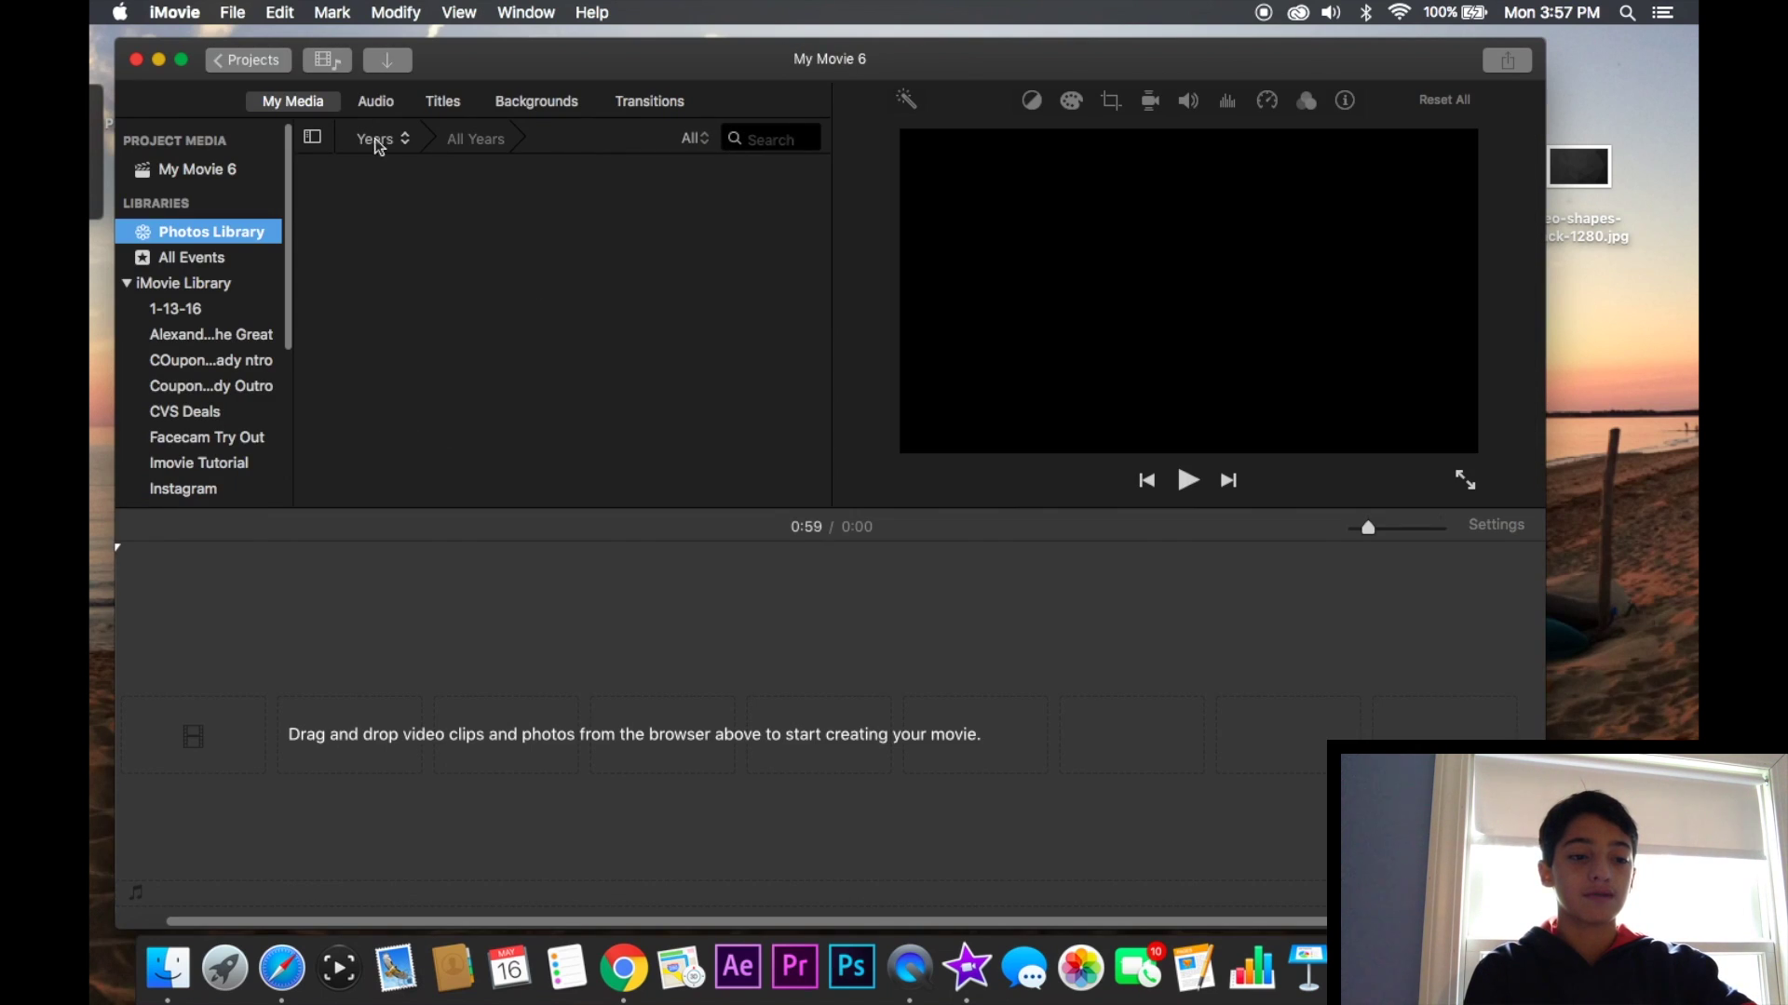
pyautogui.click(184, 61)
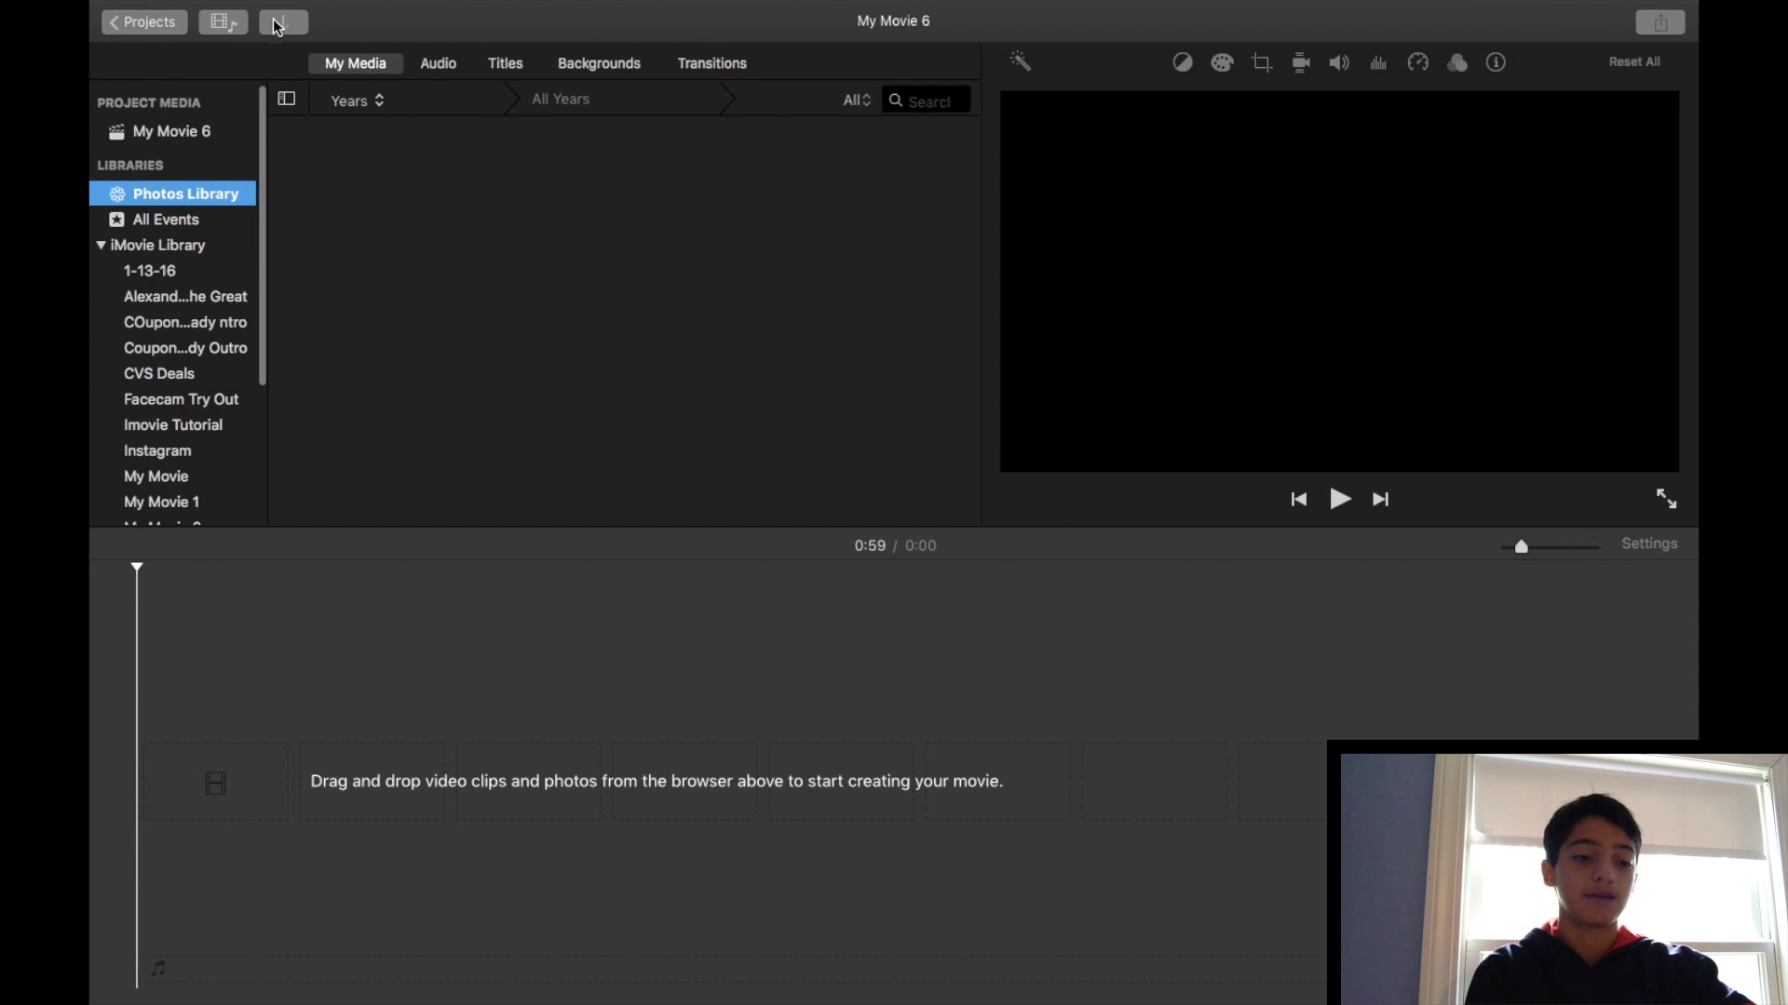
pyautogui.click(524, 549)
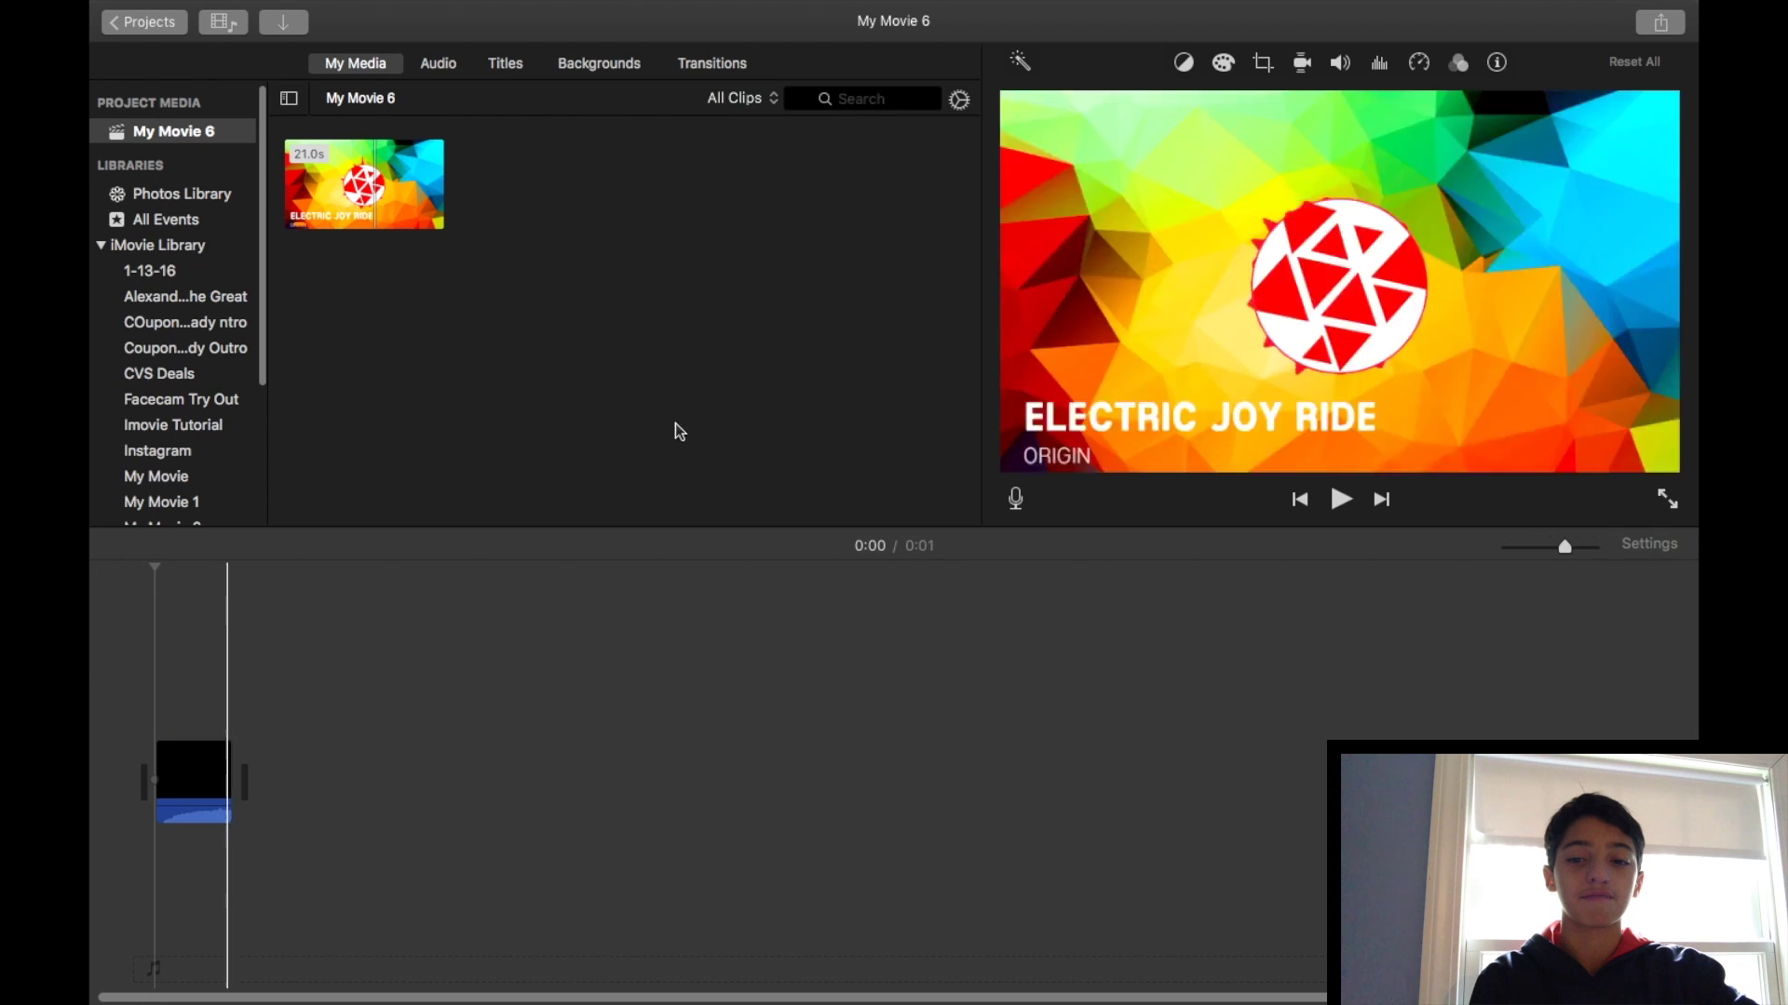
pyautogui.click(1663, 25)
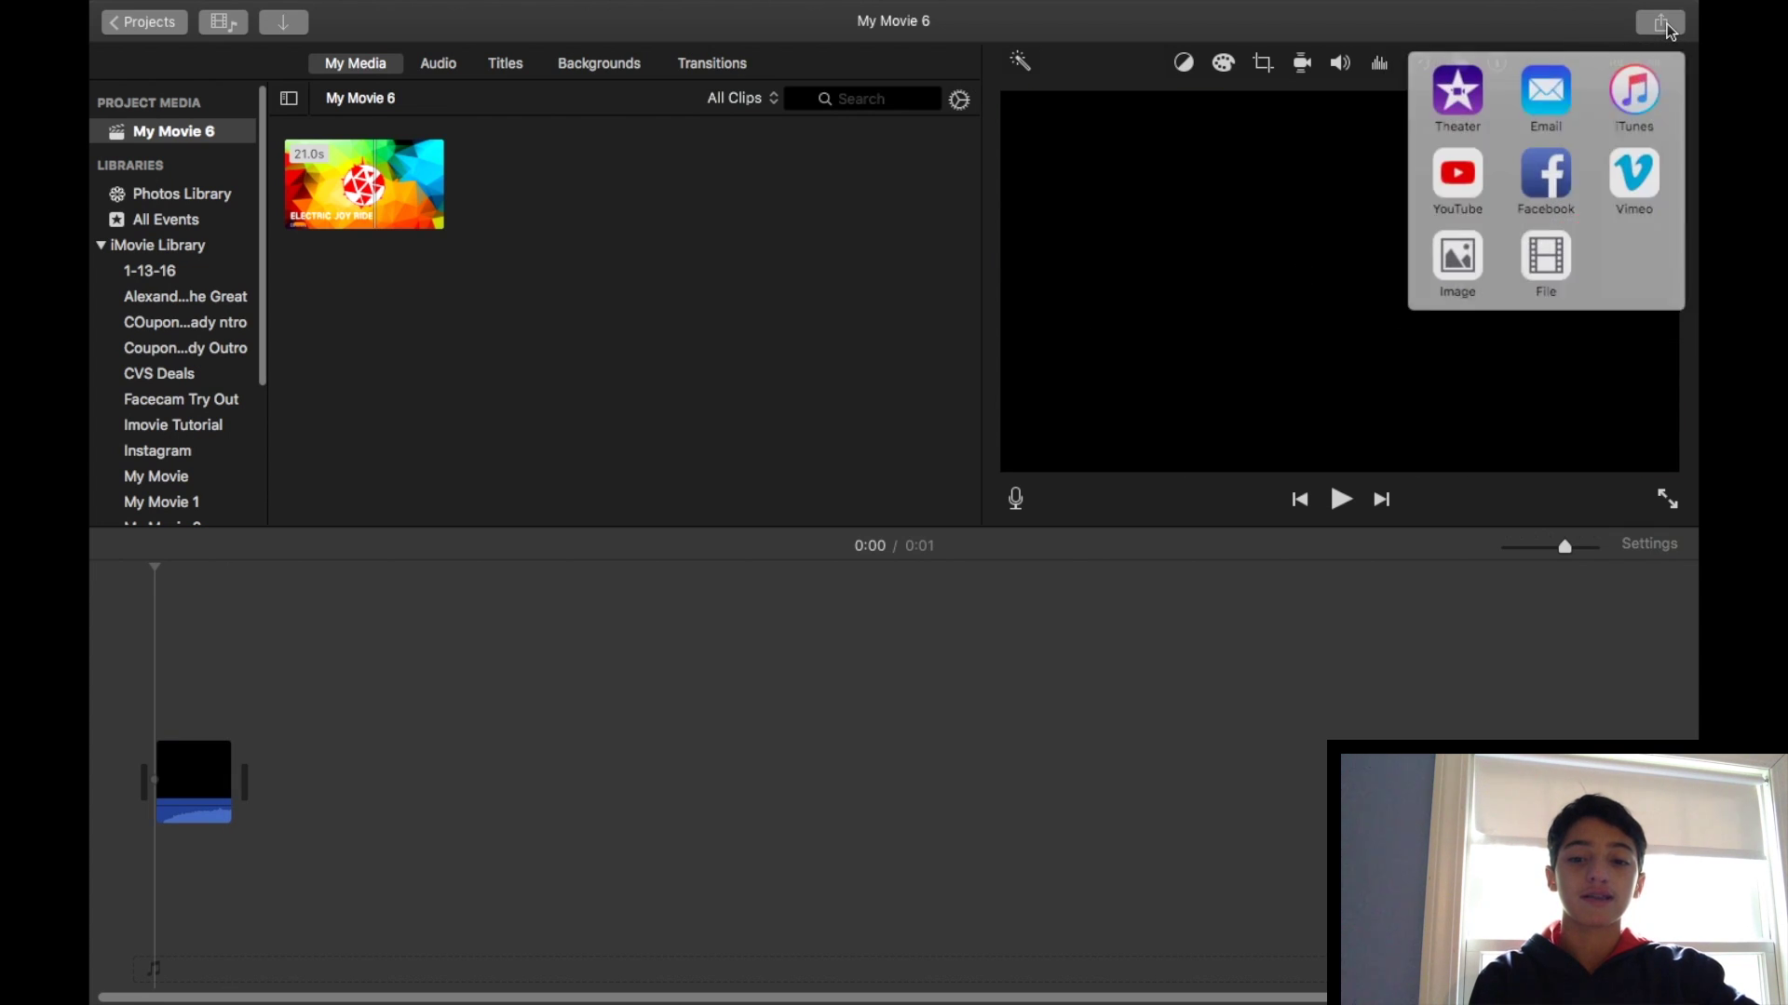
# - In the YouTube share dialog, replace the default title and clear the default iMovie tag
pyautogui.click(1456, 177)
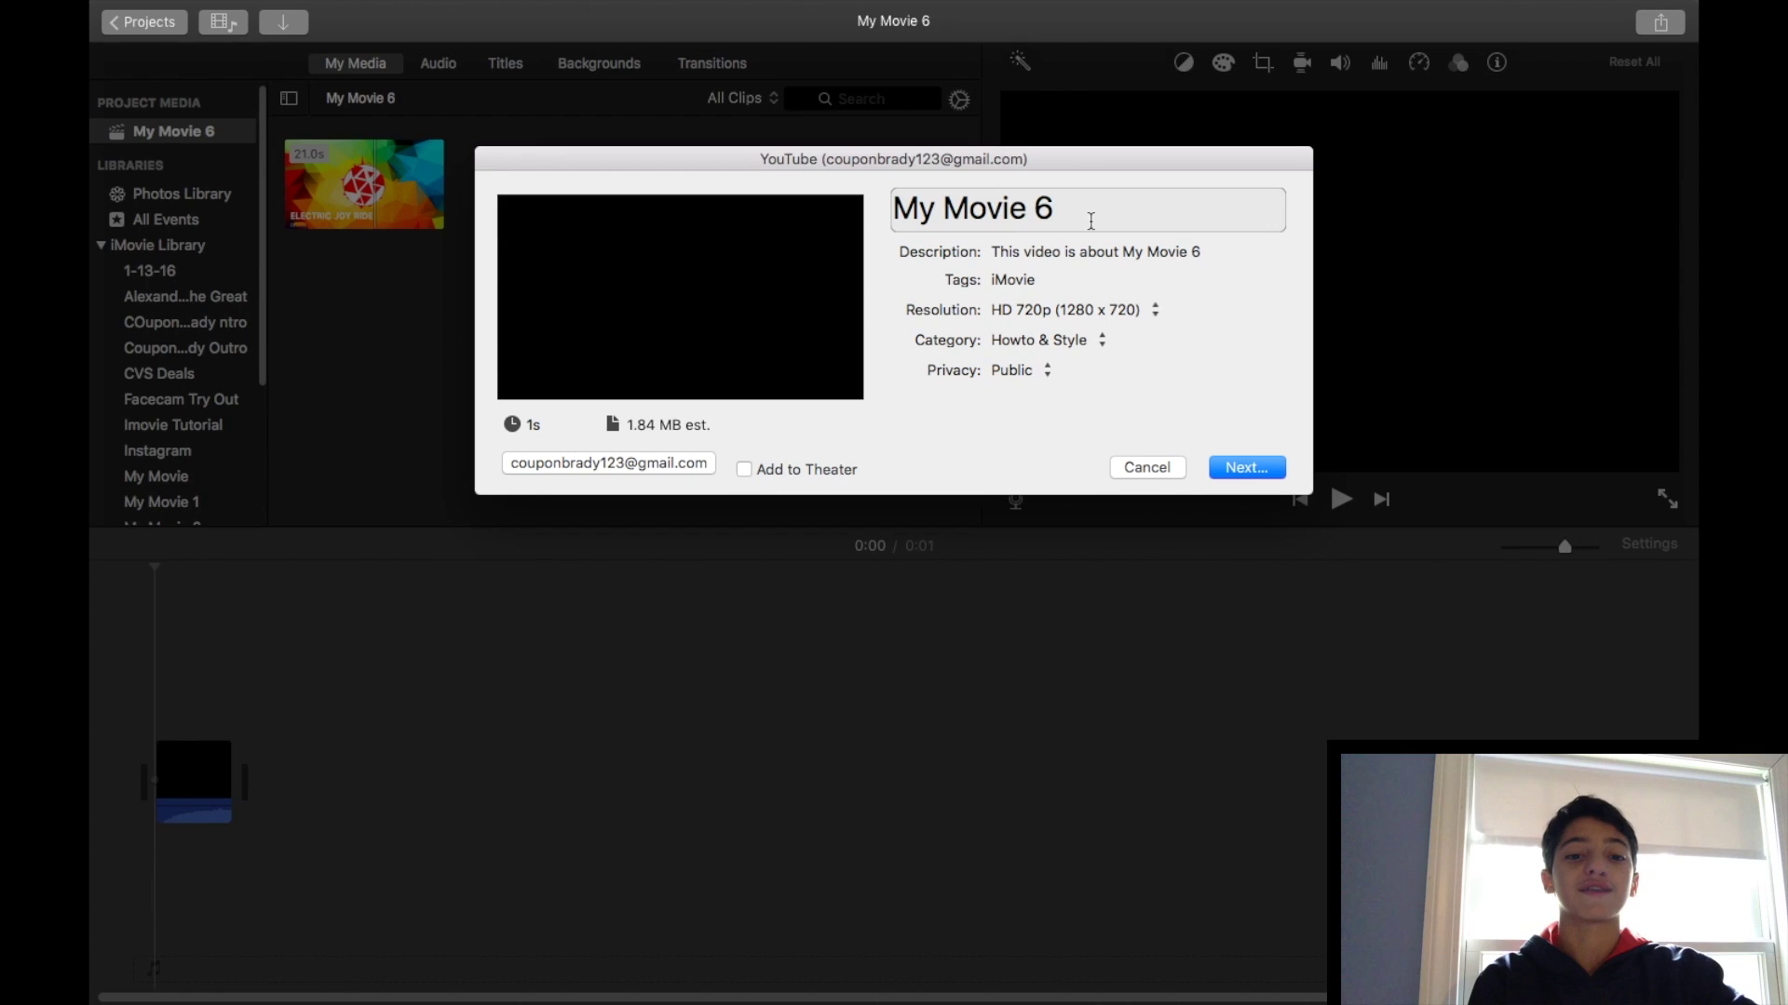
pyautogui.click(1090, 213)
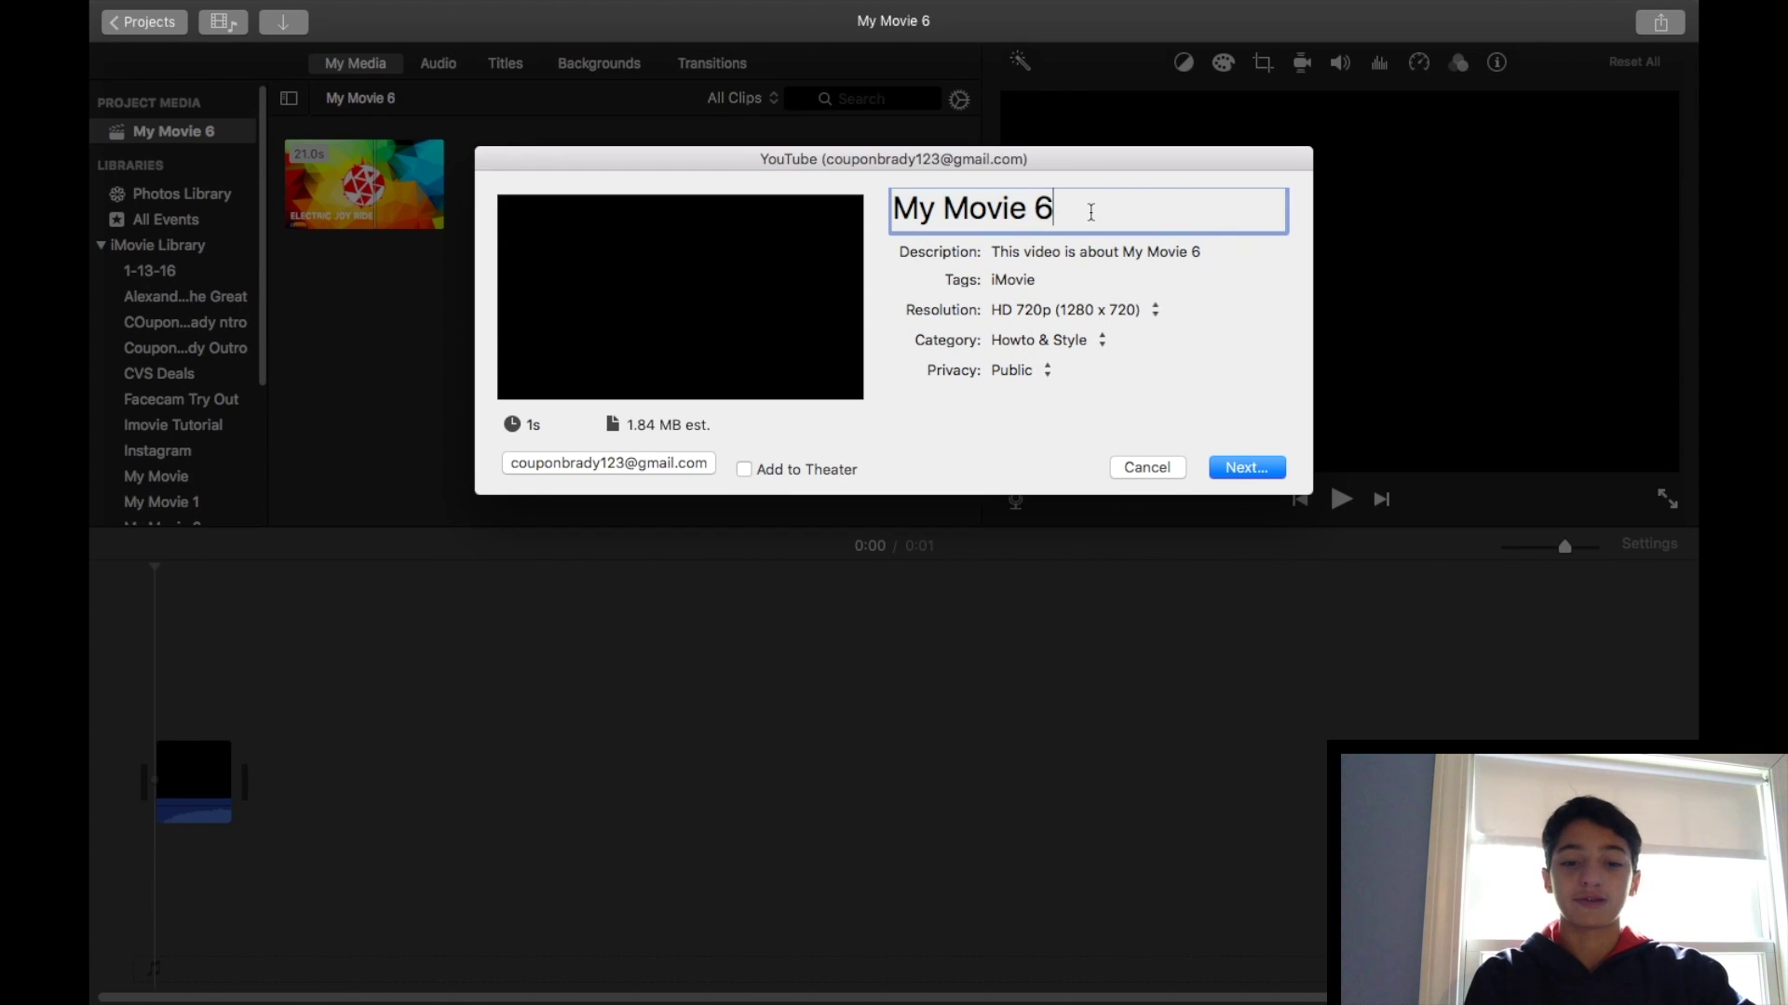
pyautogui.press('BackSpace')
pyautogui.press('BackSpace')
pyautogui.press('BackSpace')
pyautogui.press('BackSpace')
pyautogui.press('BackSpace')
pyautogui.press('BackSpace')
pyautogui.press('BackSpace')
pyautogui.press('BackSpace')
pyautogui.press('BackSpace')
pyautogui.press('BackSpace')
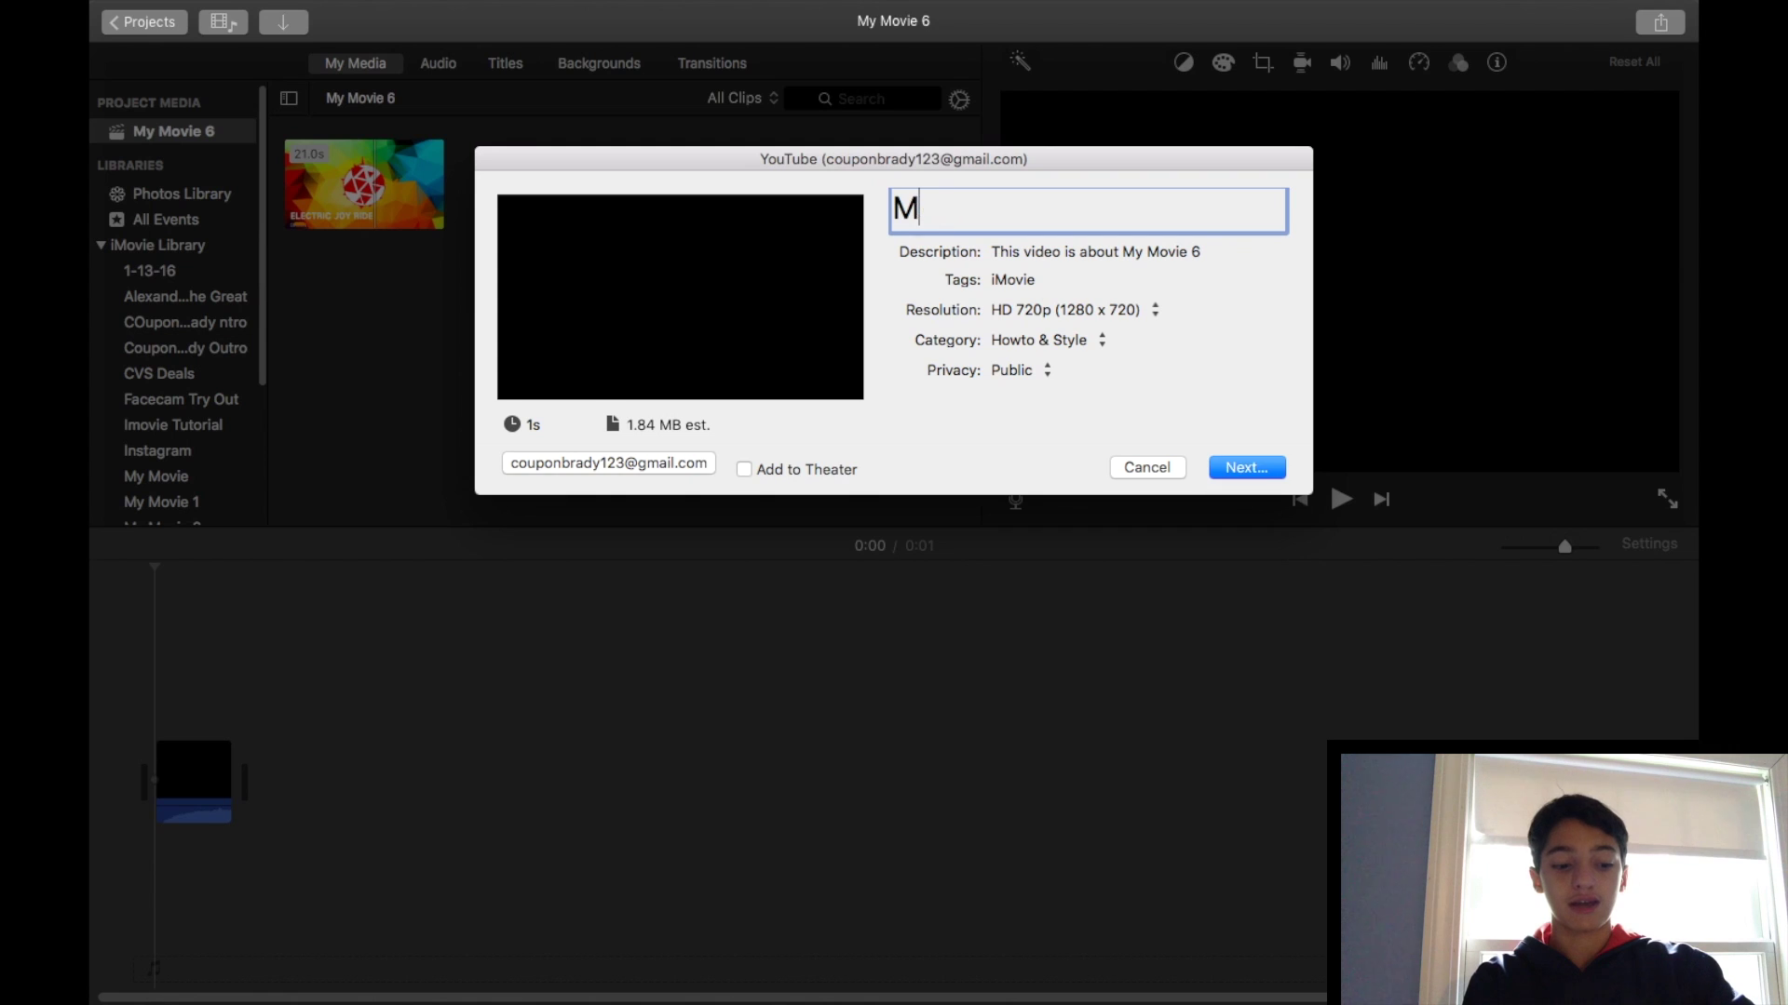
pyautogui.write('Sunb')
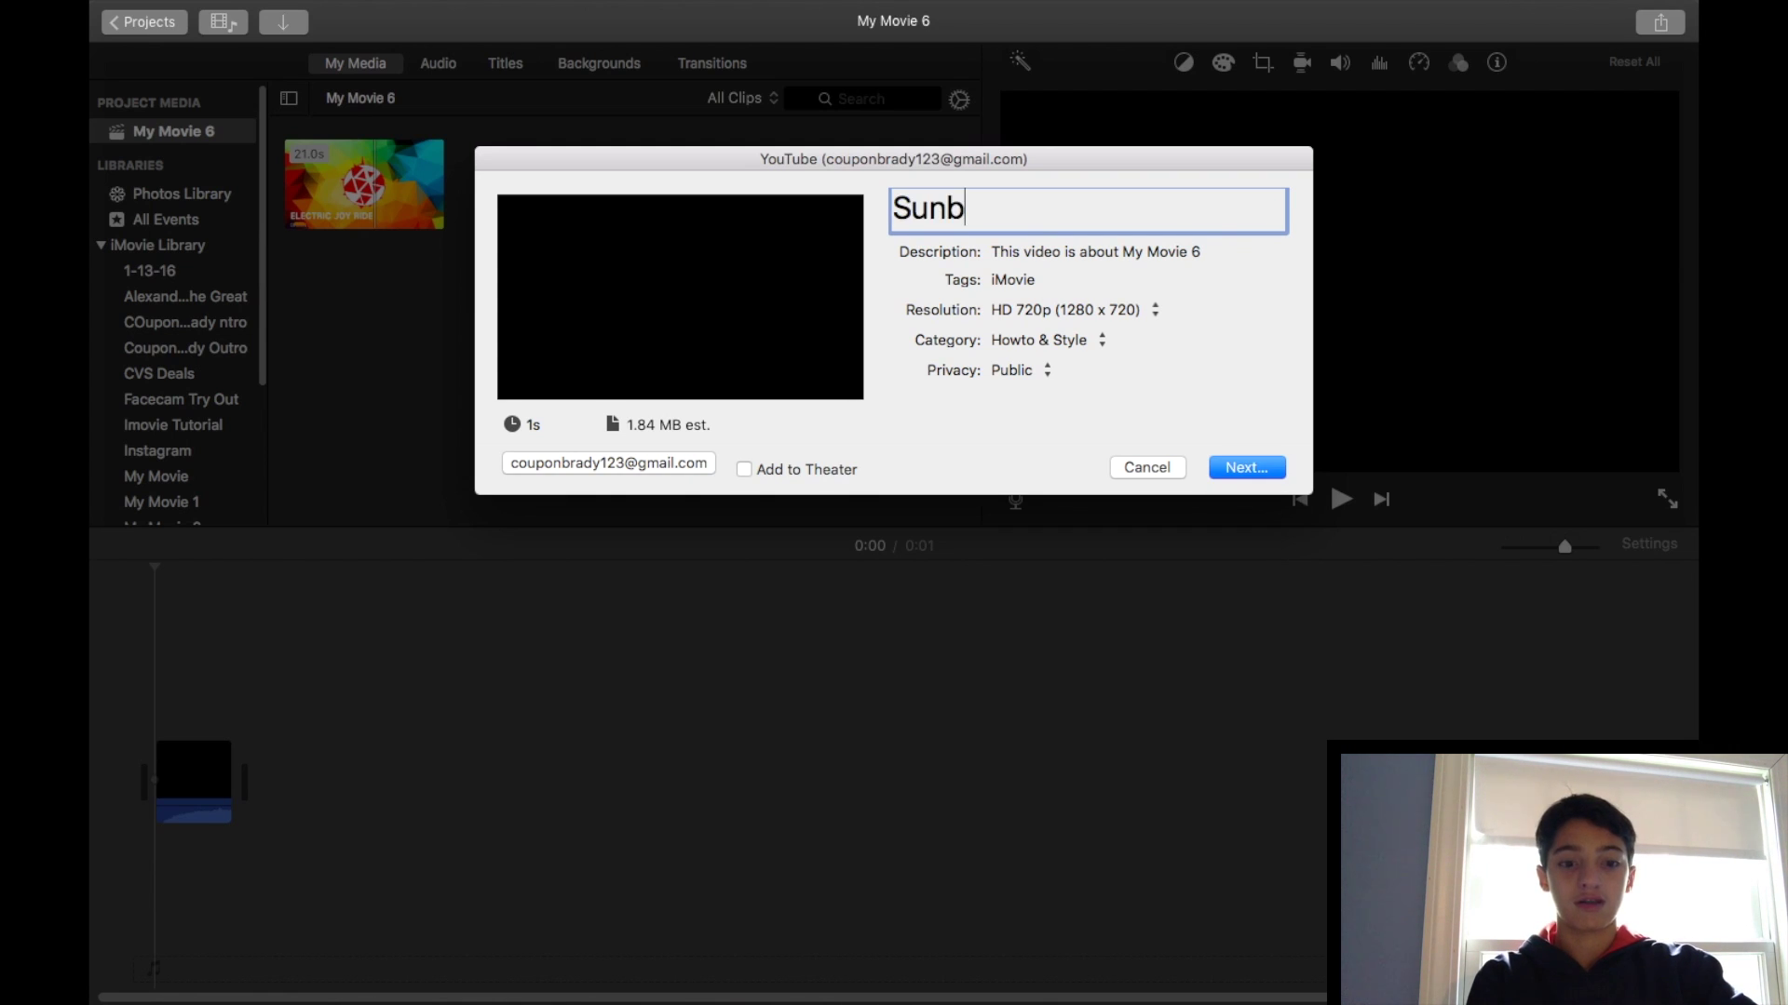
pyautogui.press('BackSpace')
pyautogui.press('BackSpace')
pyautogui.write('b')
pyautogui.press('Tab')
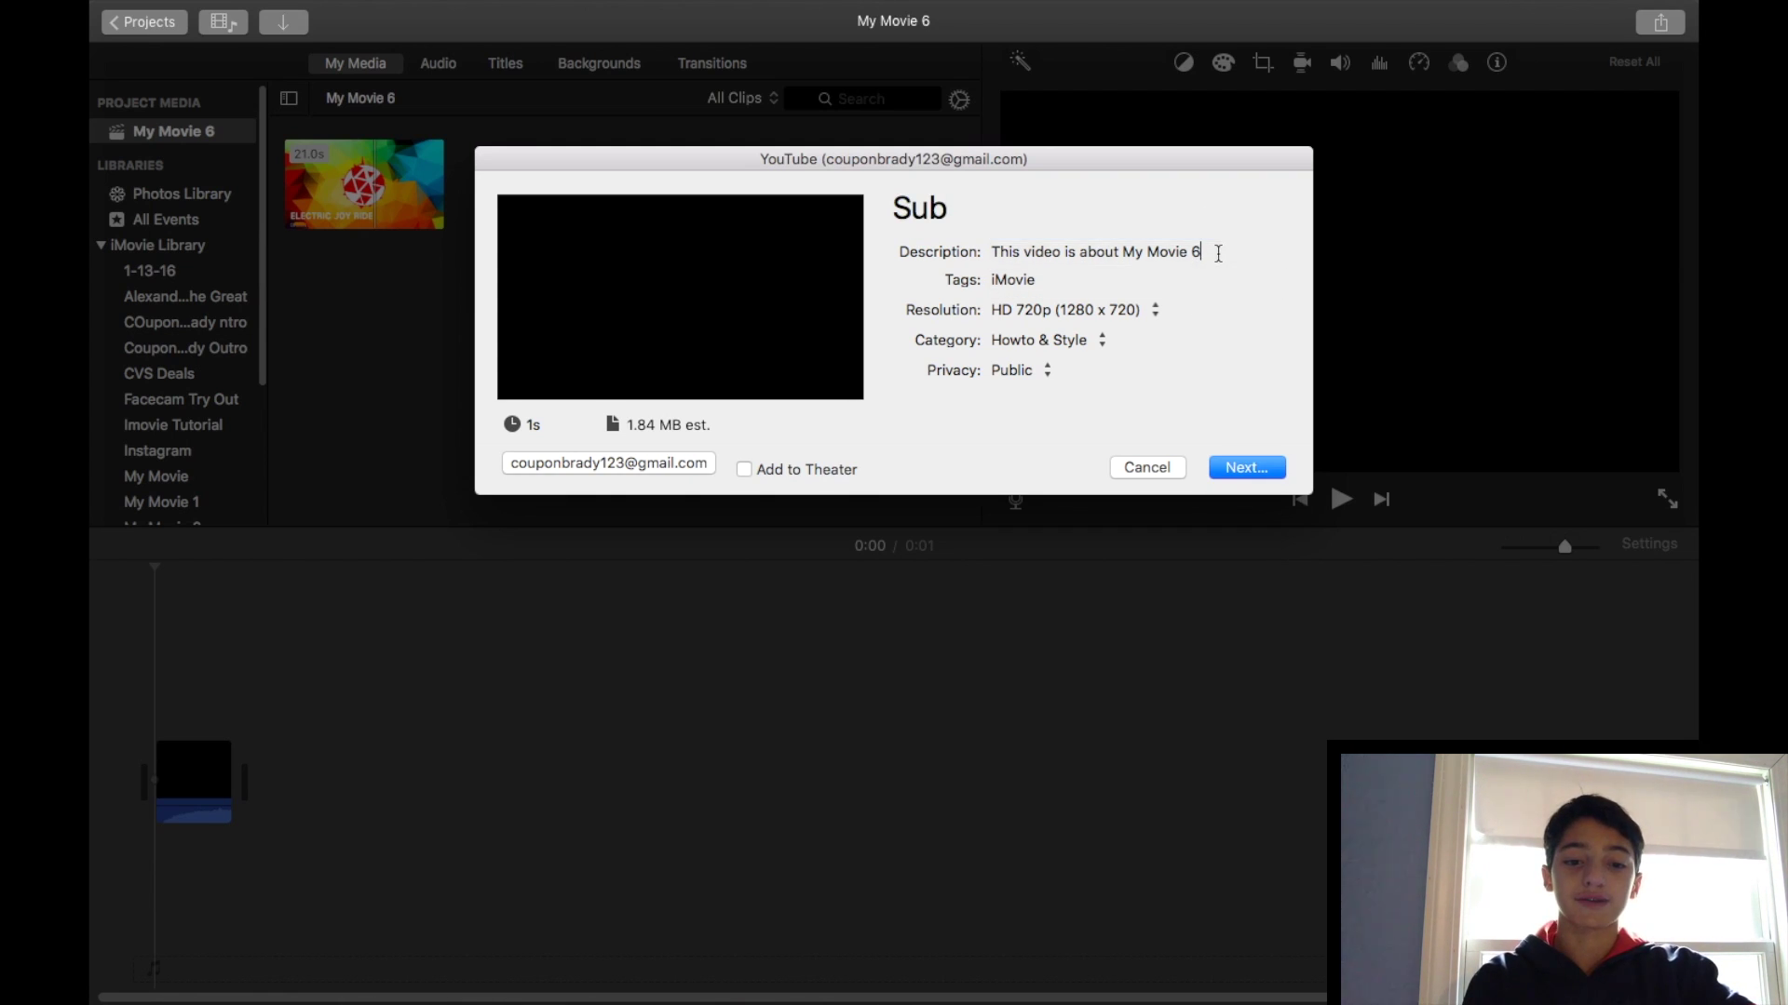
pyautogui.click(1086, 283)
pyautogui.press('BackSpace')
pyautogui.press('BackSpace')
pyautogui.press('BackSpace')
pyautogui.press('BackSpace')
pyautogui.press('BackSpace')
pyautogui.press('BackSpace')
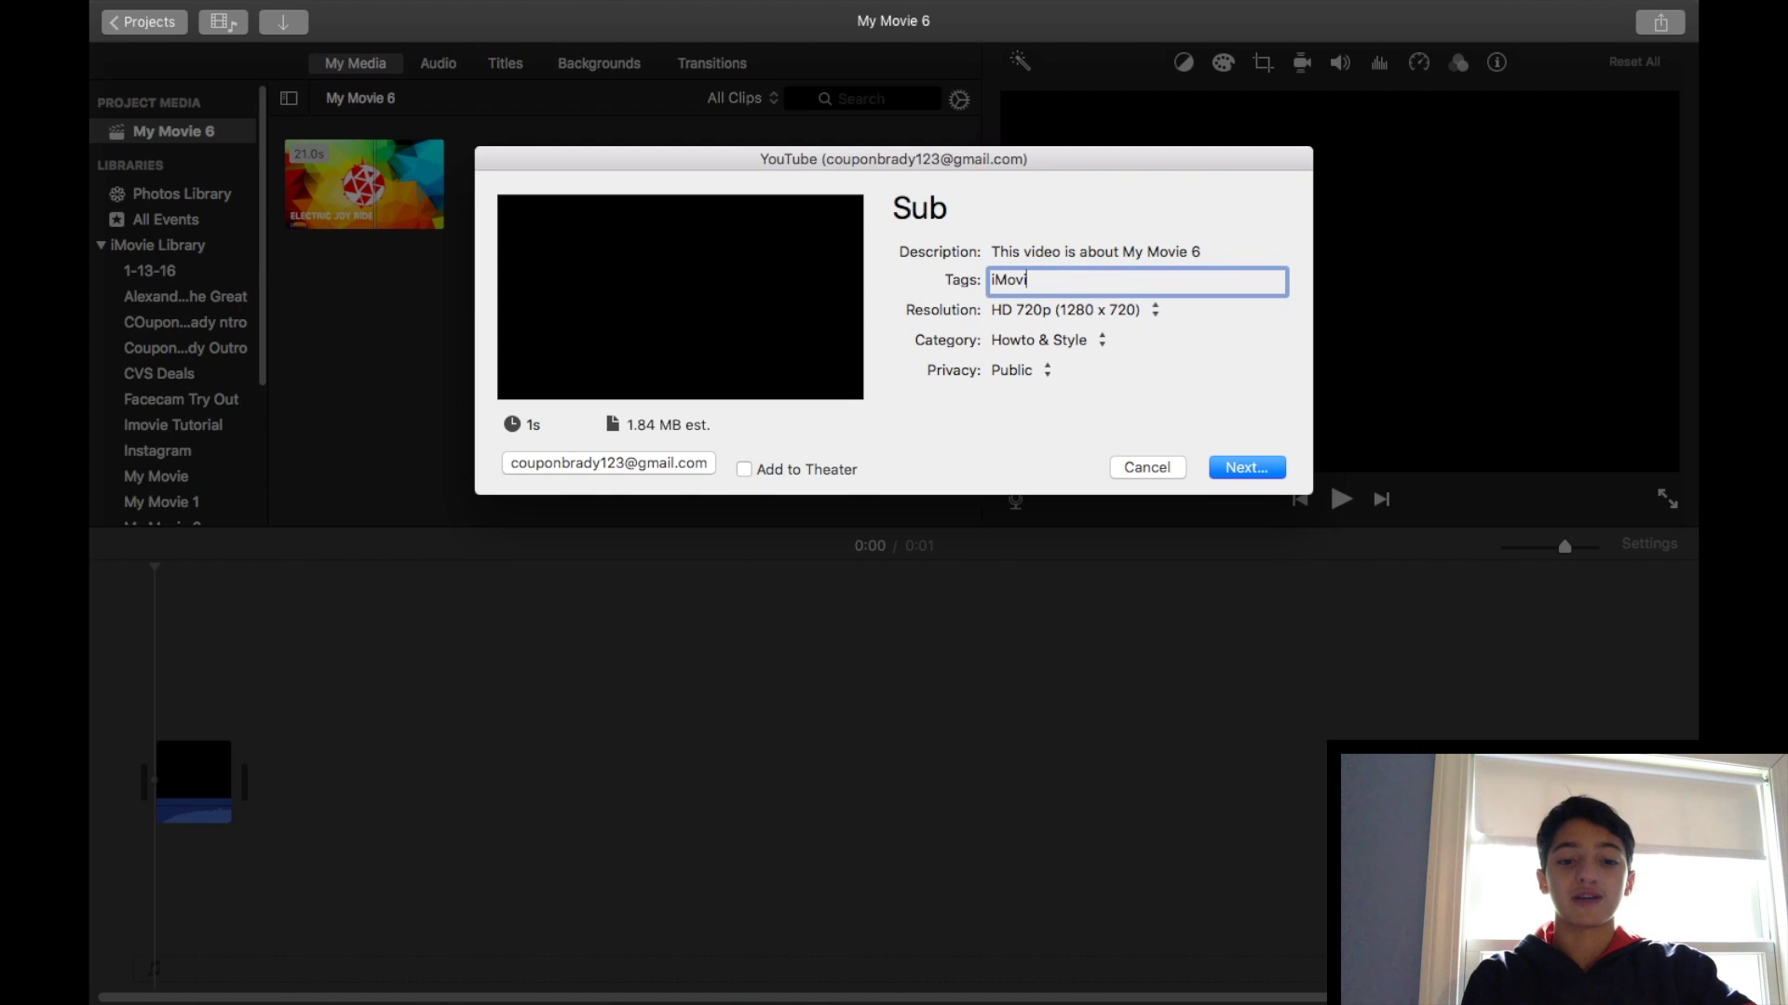
# - Keep HD 720p, Howto & Style and Public, then cancel the YouTube upload
pyautogui.click(1074, 317)
pyautogui.click(1075, 320)
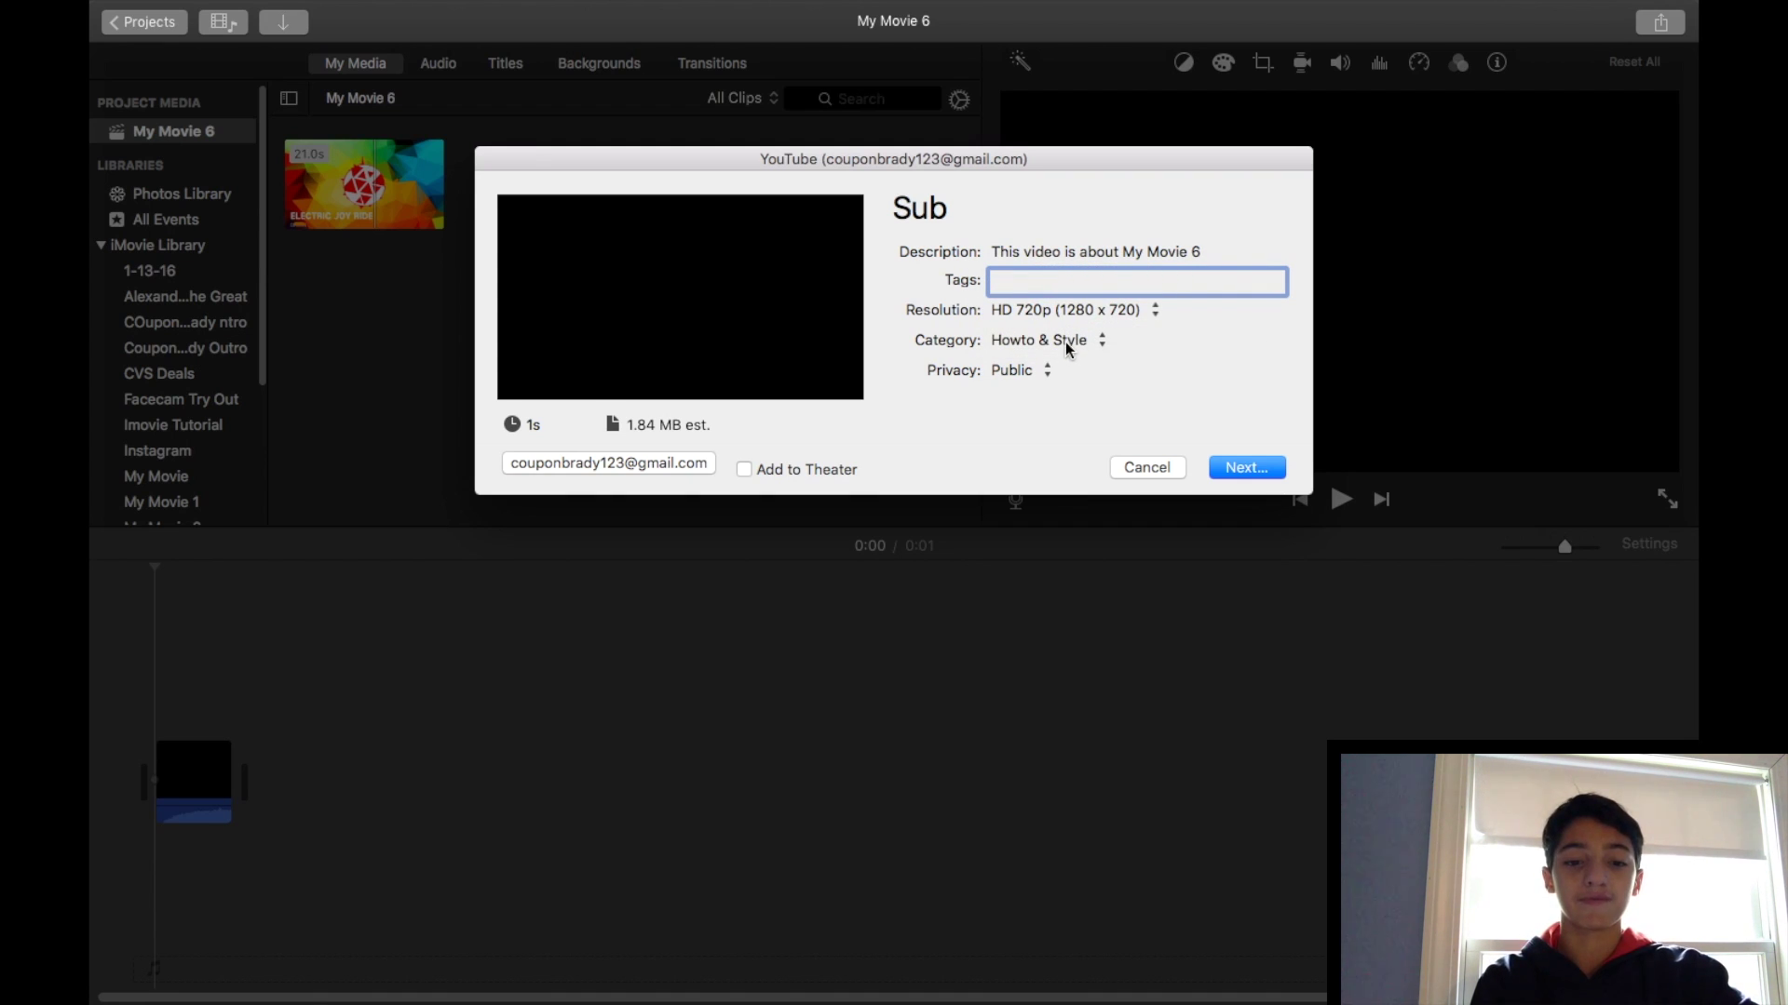
pyautogui.click(1065, 343)
pyautogui.click(1073, 344)
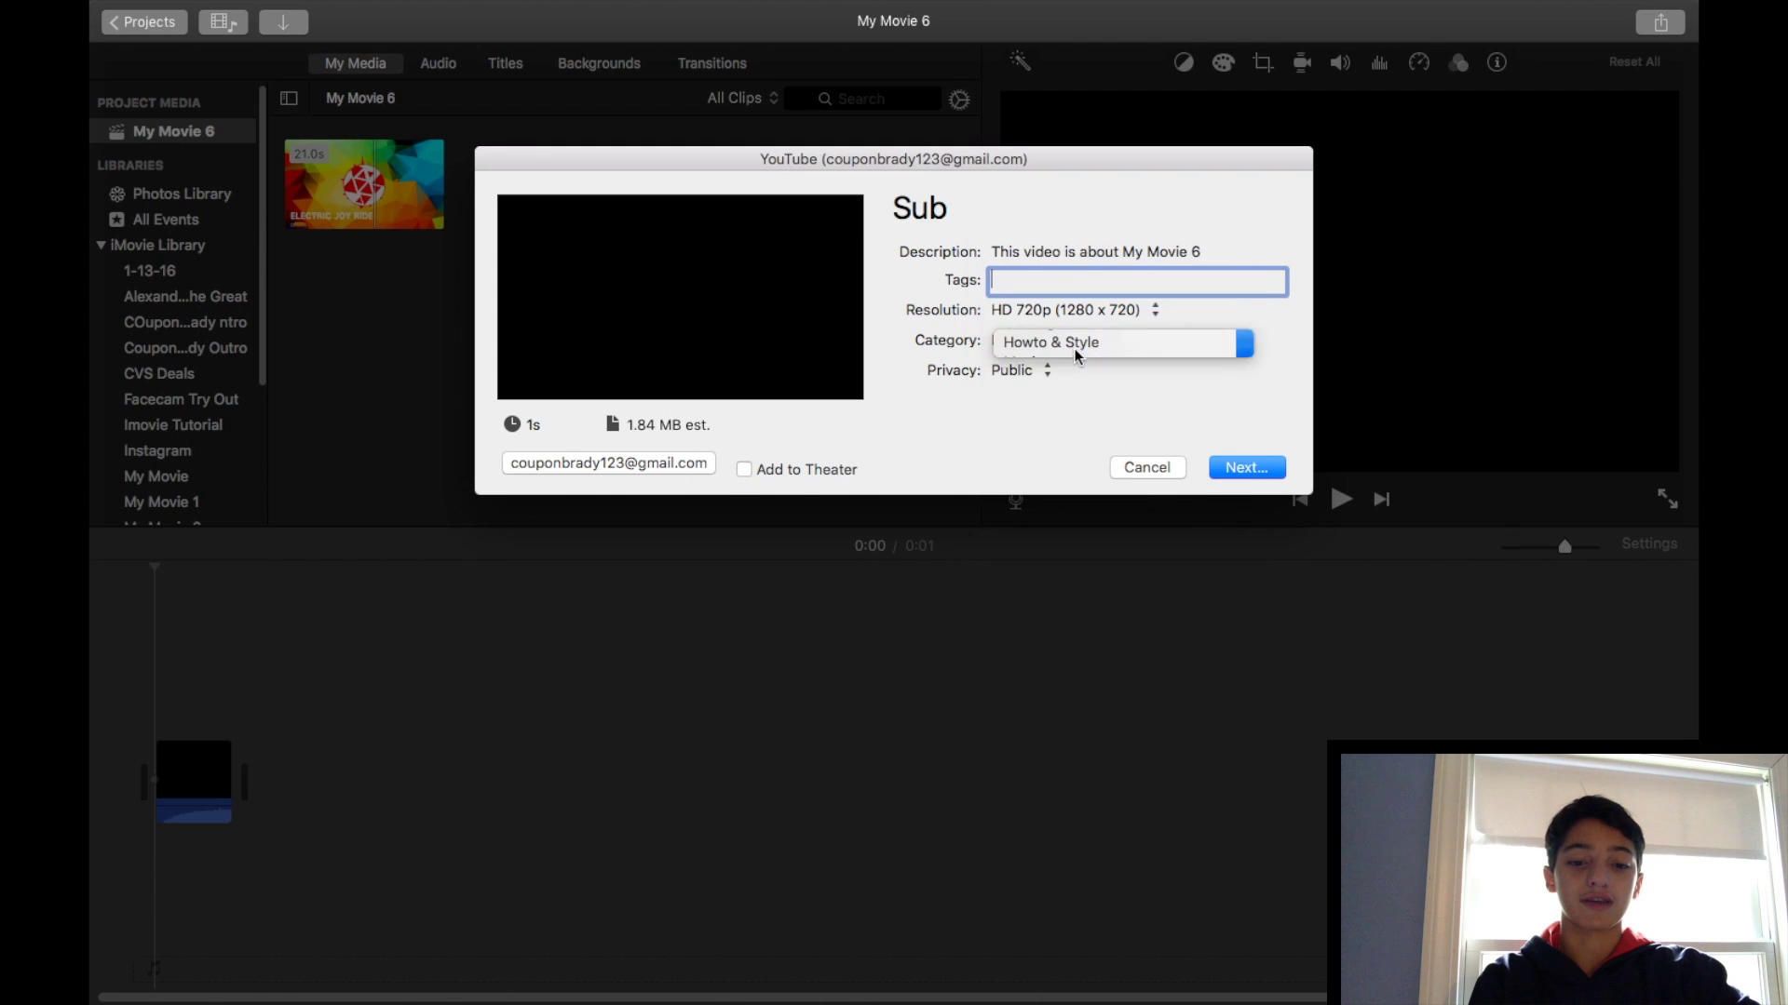
pyautogui.click(1020, 369)
pyautogui.click(1022, 372)
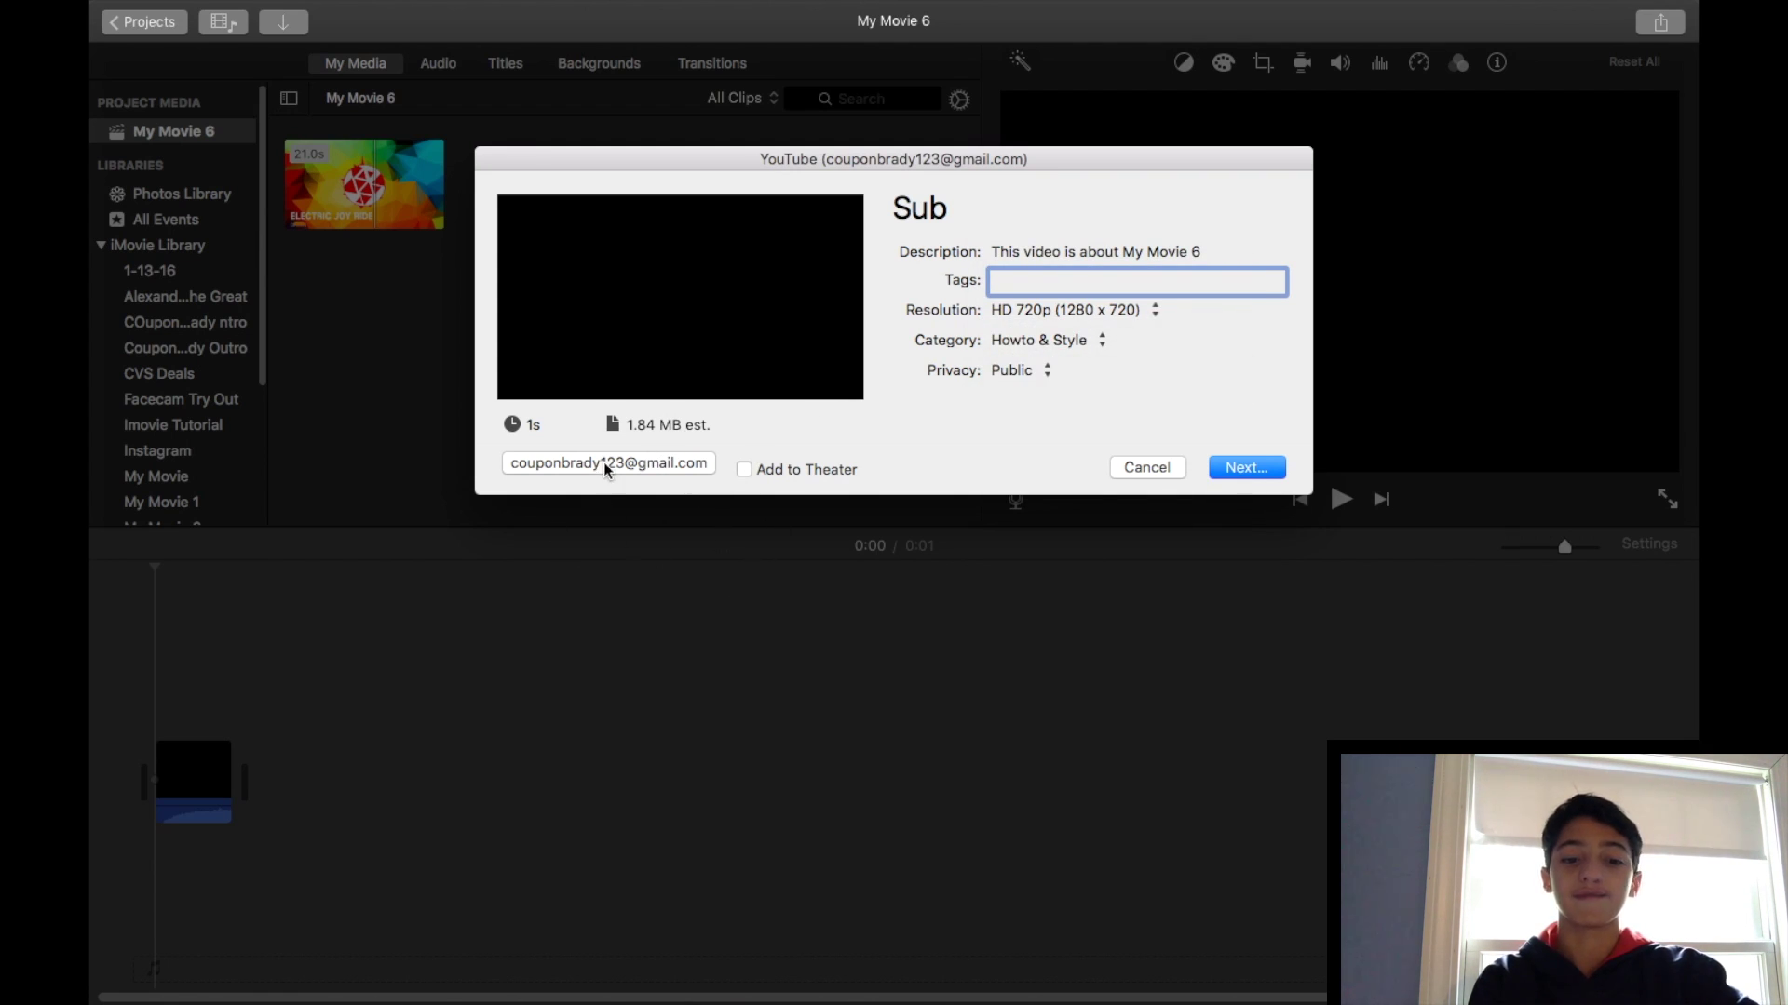
pyautogui.click(746, 468)
pyautogui.click(746, 468)
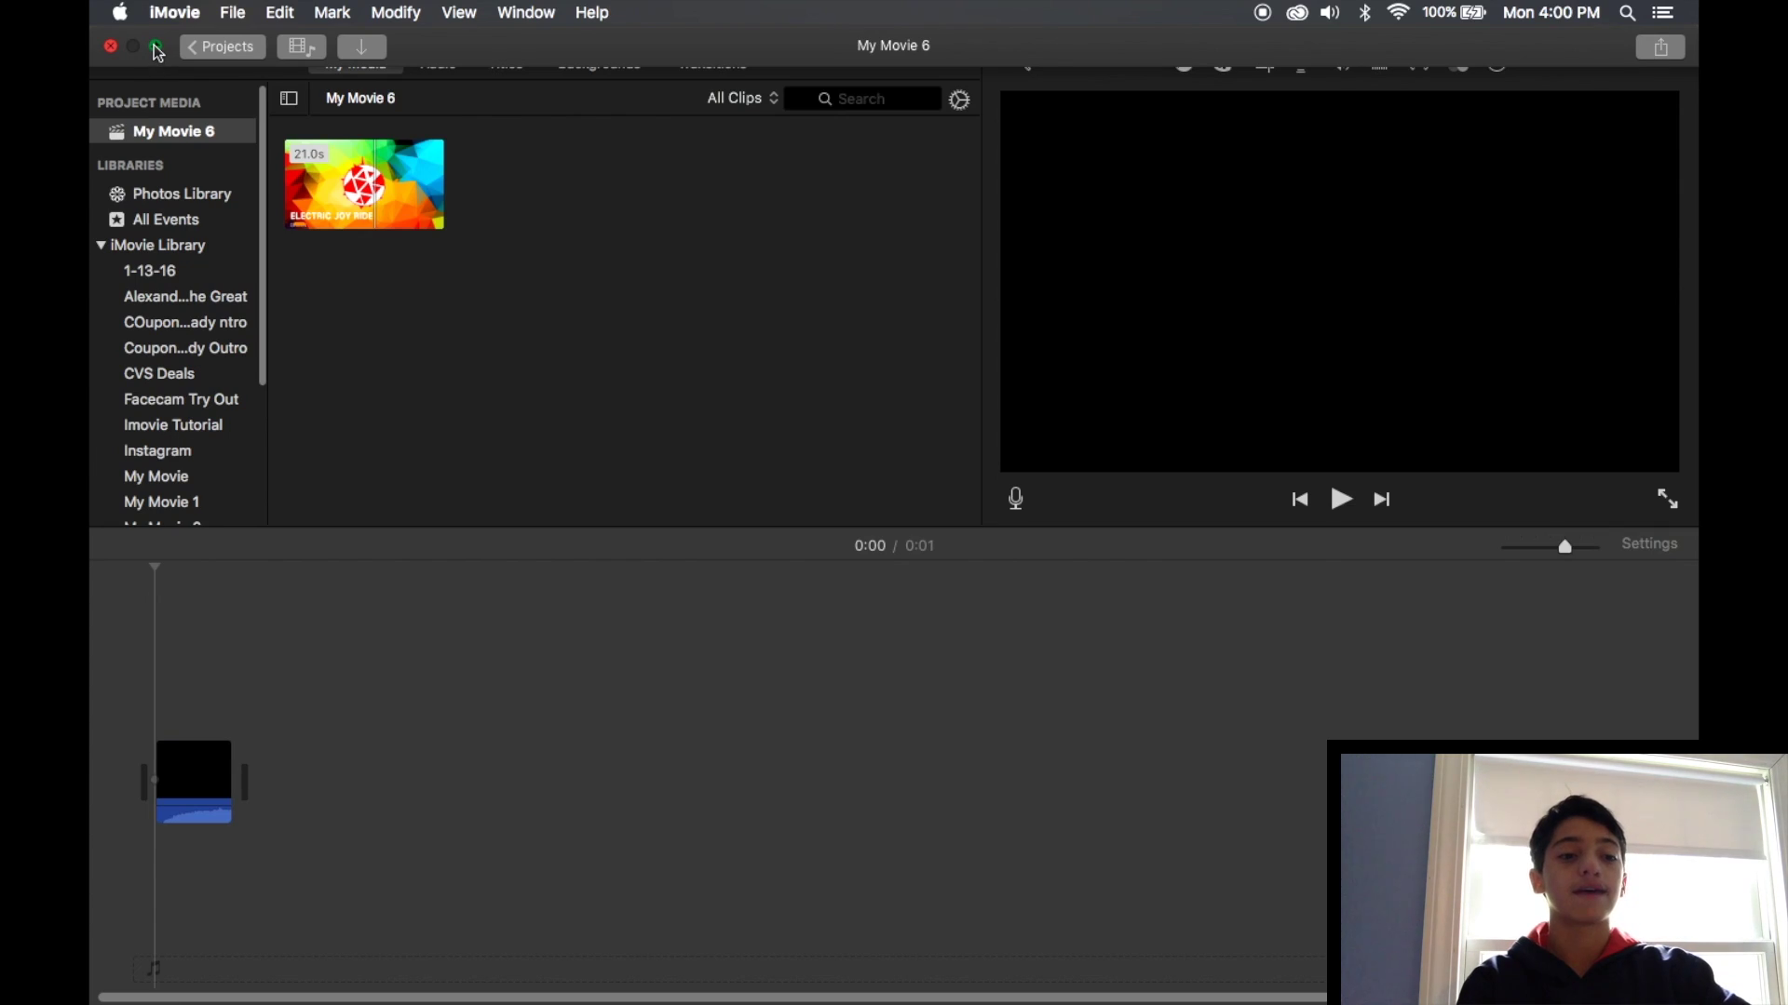
pyautogui.click(154, 45)
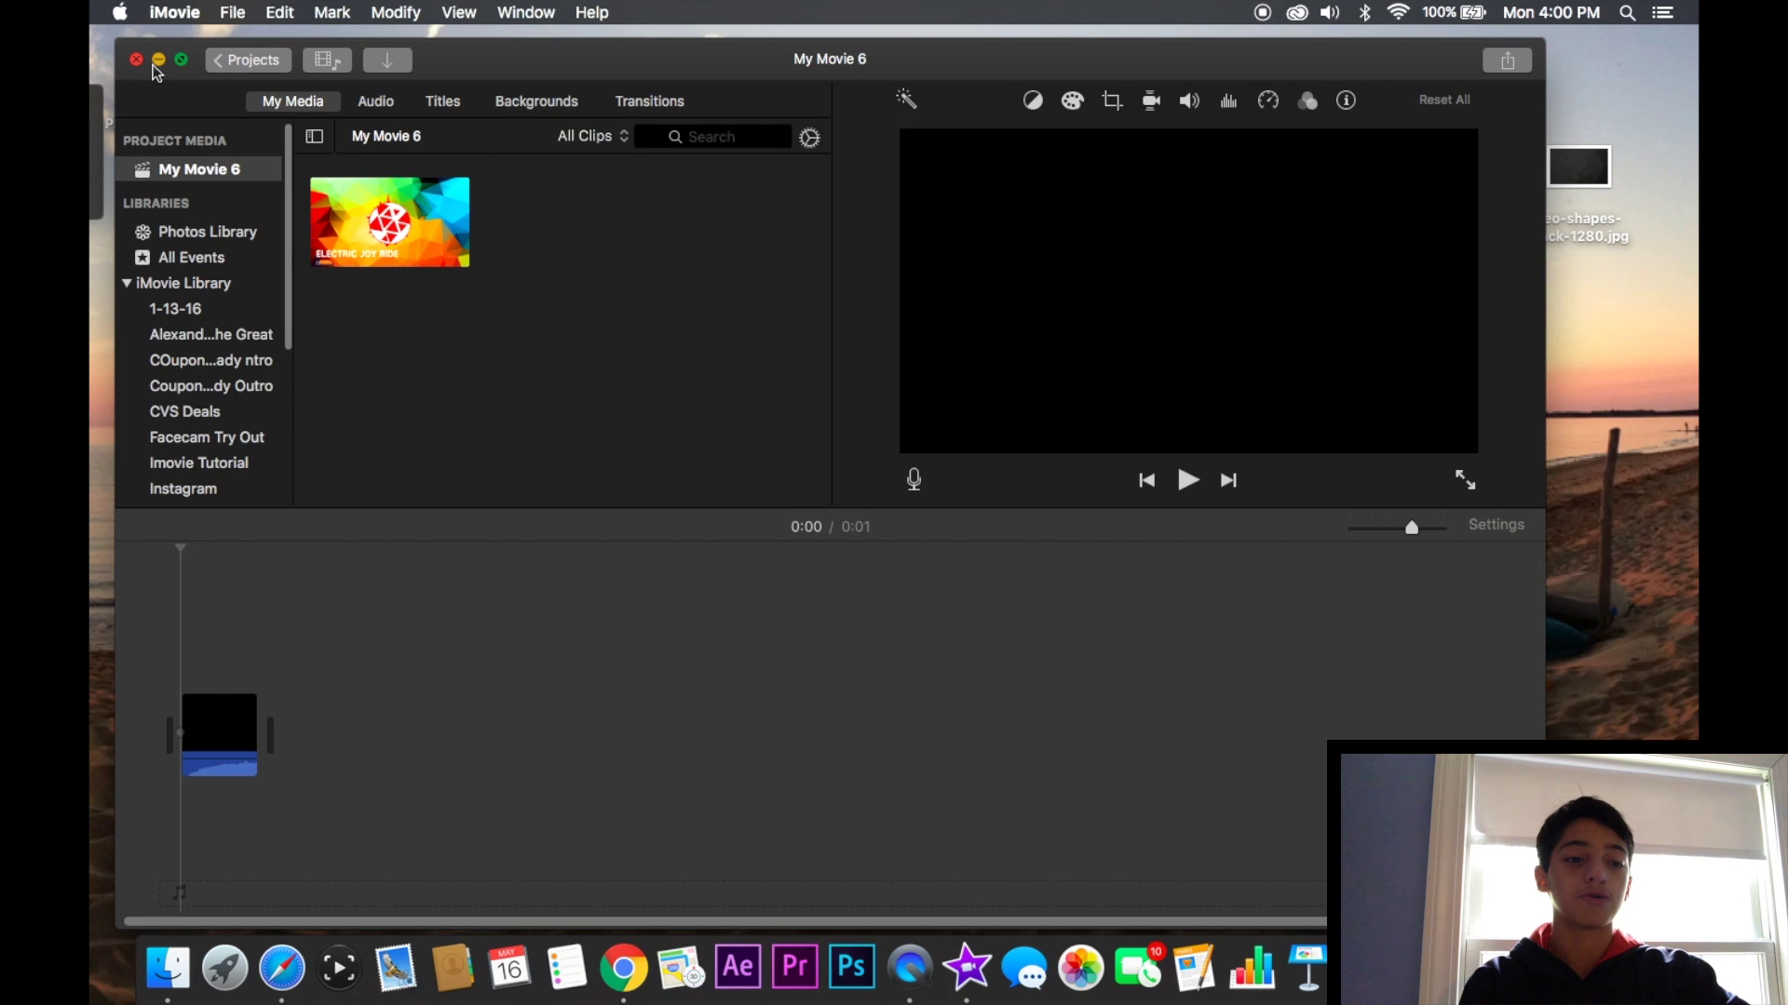
# - Open Chrome full screen, go to panzoid.com, and open the Backgrounder 3 tool
pyautogui.click(156, 62)
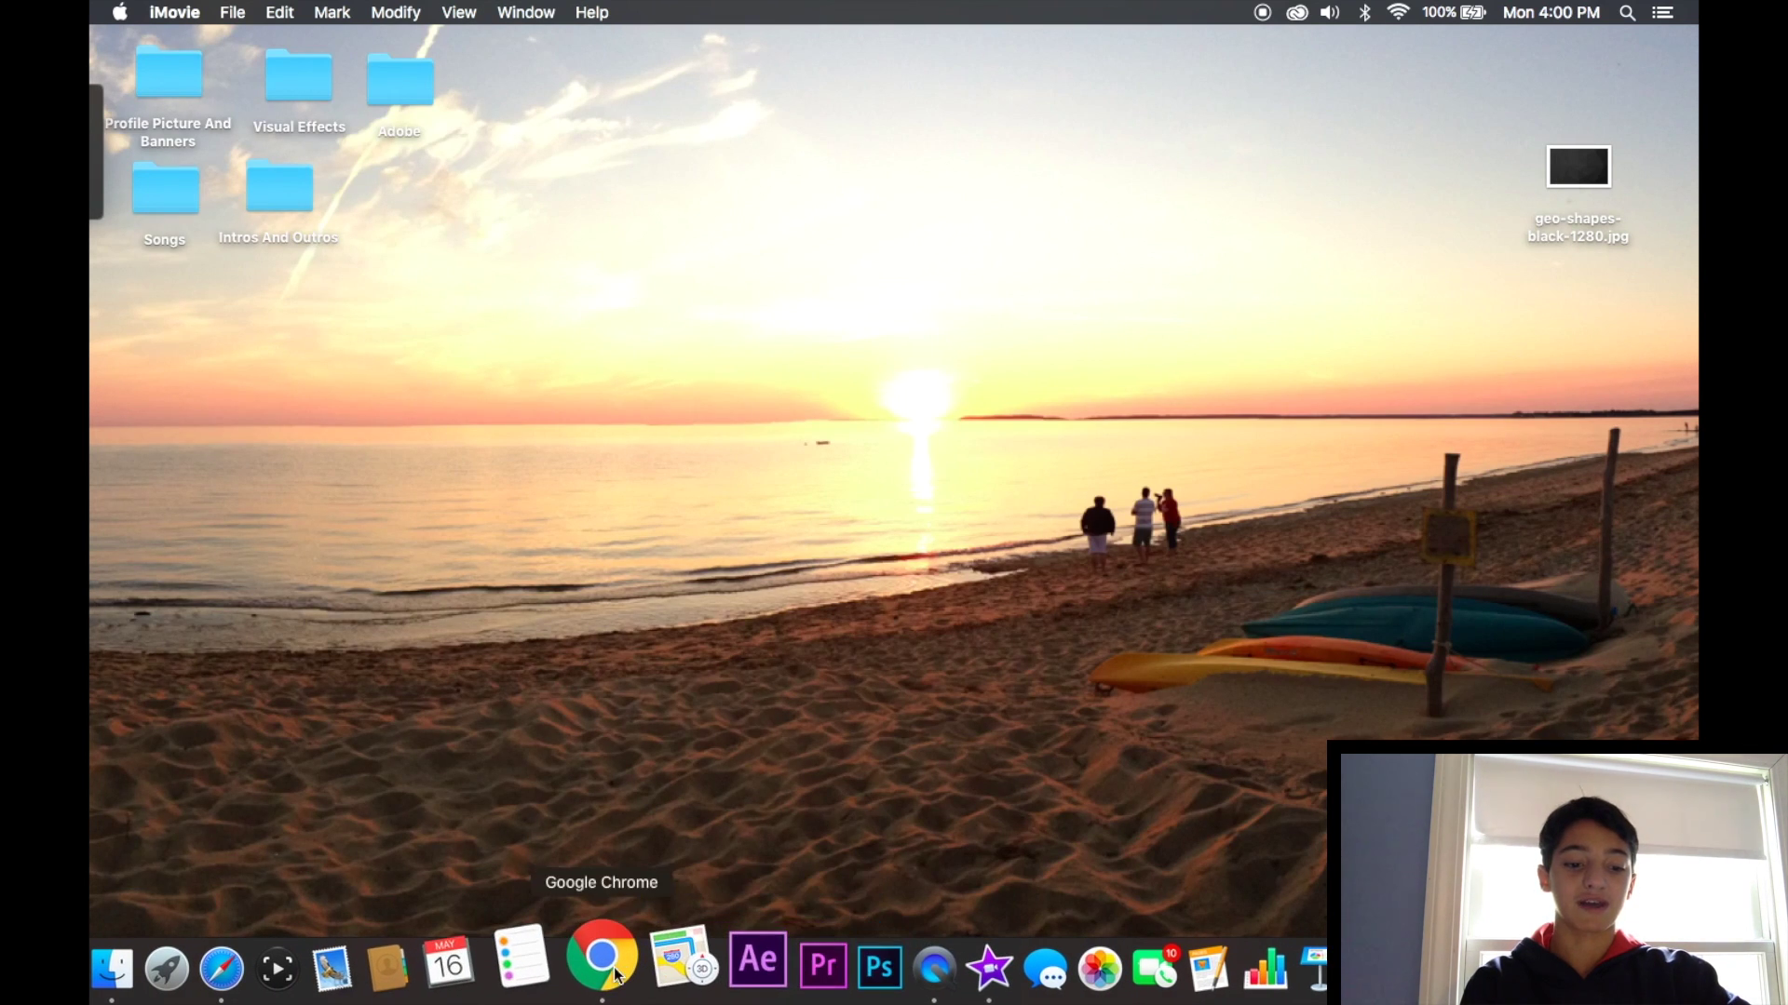
pyautogui.click(601, 959)
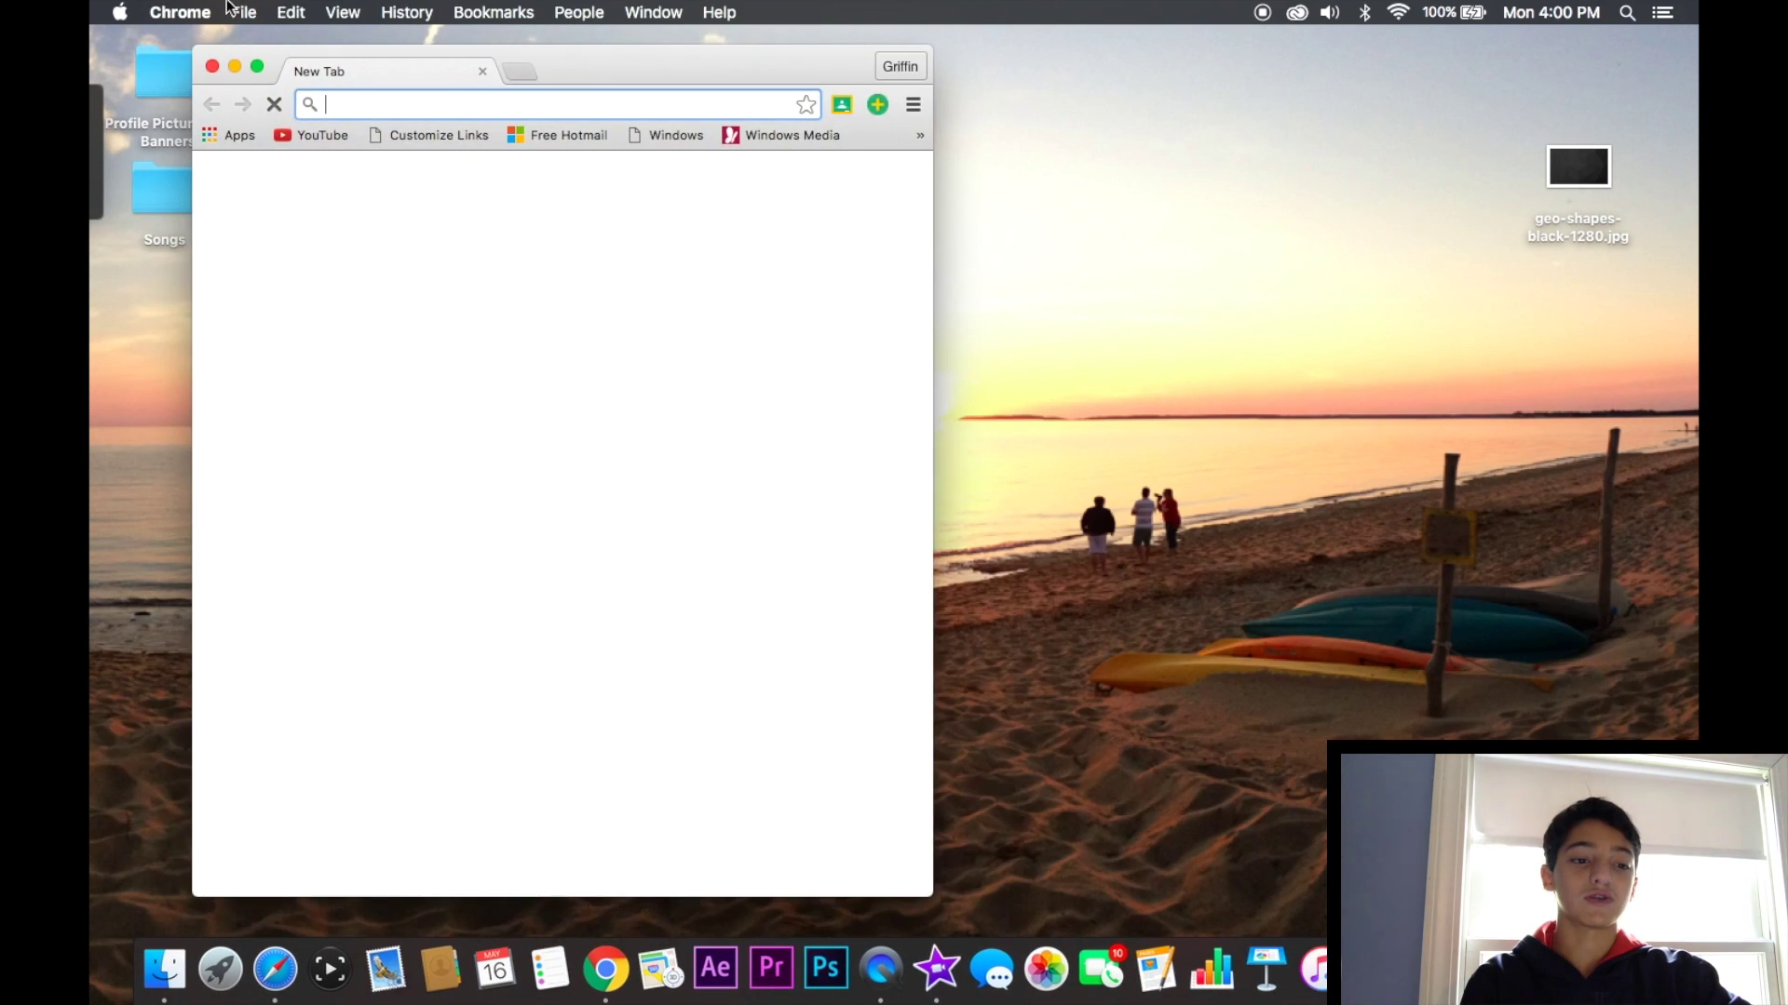
pyautogui.click(257, 65)
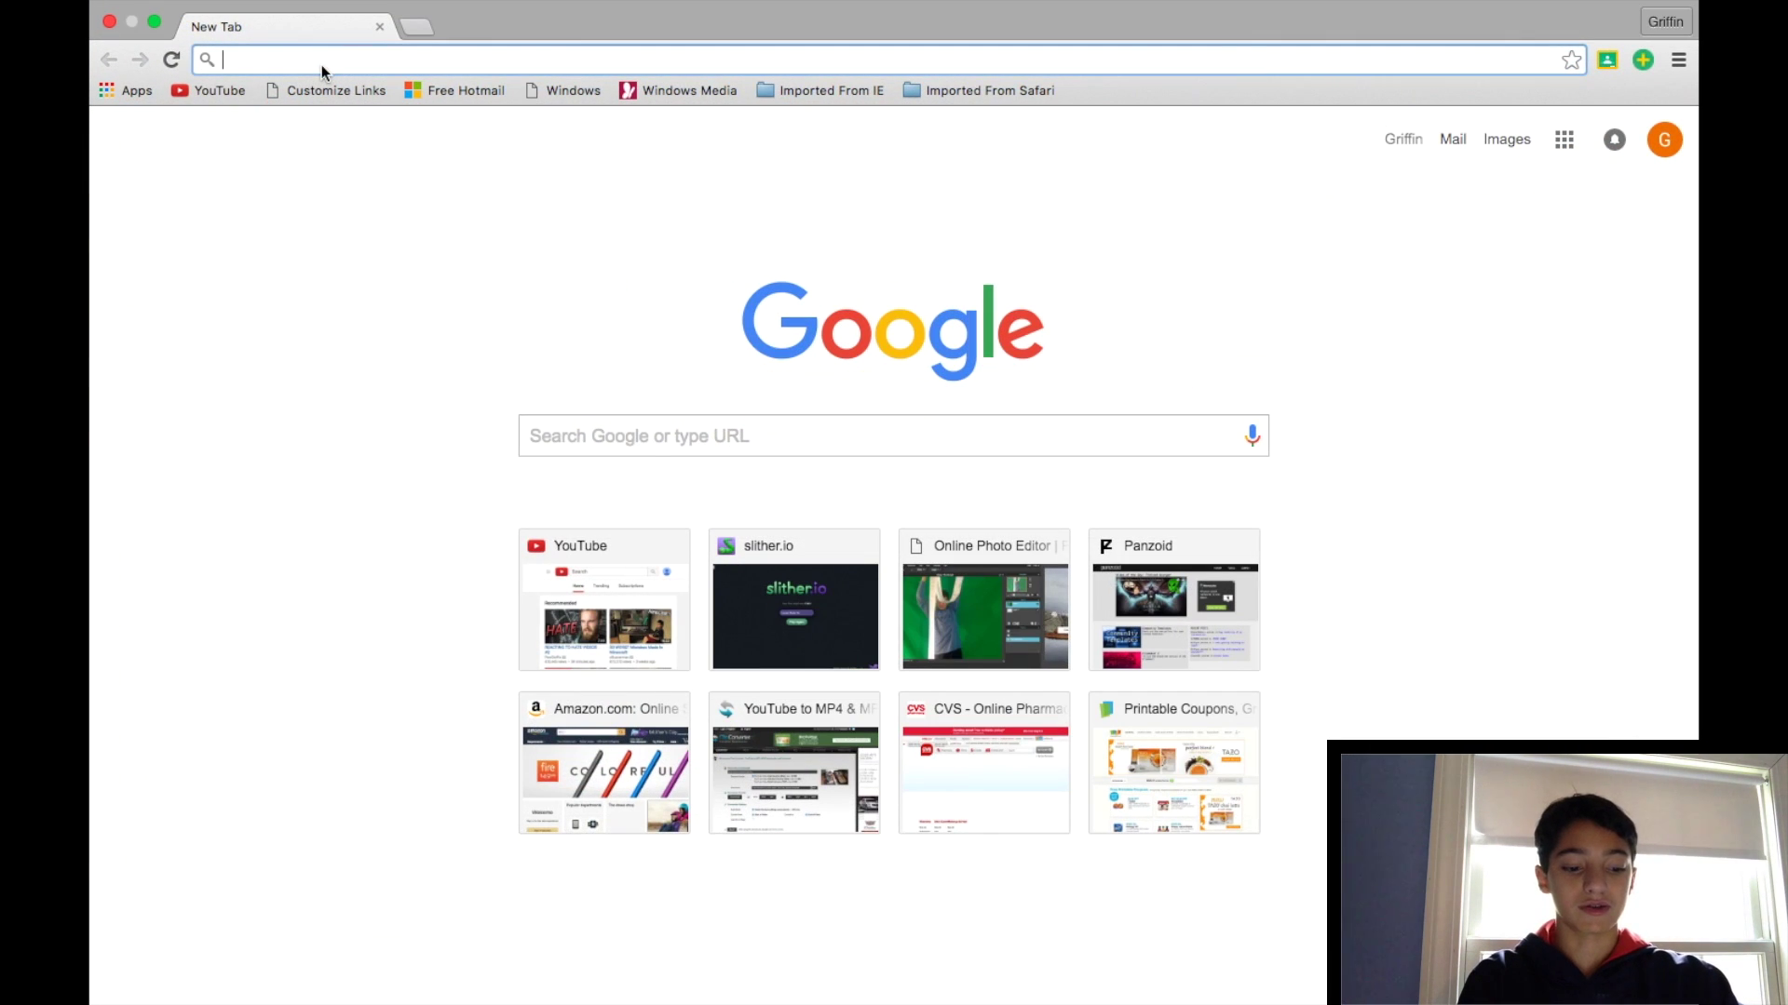
pyautogui.write('panzoi')
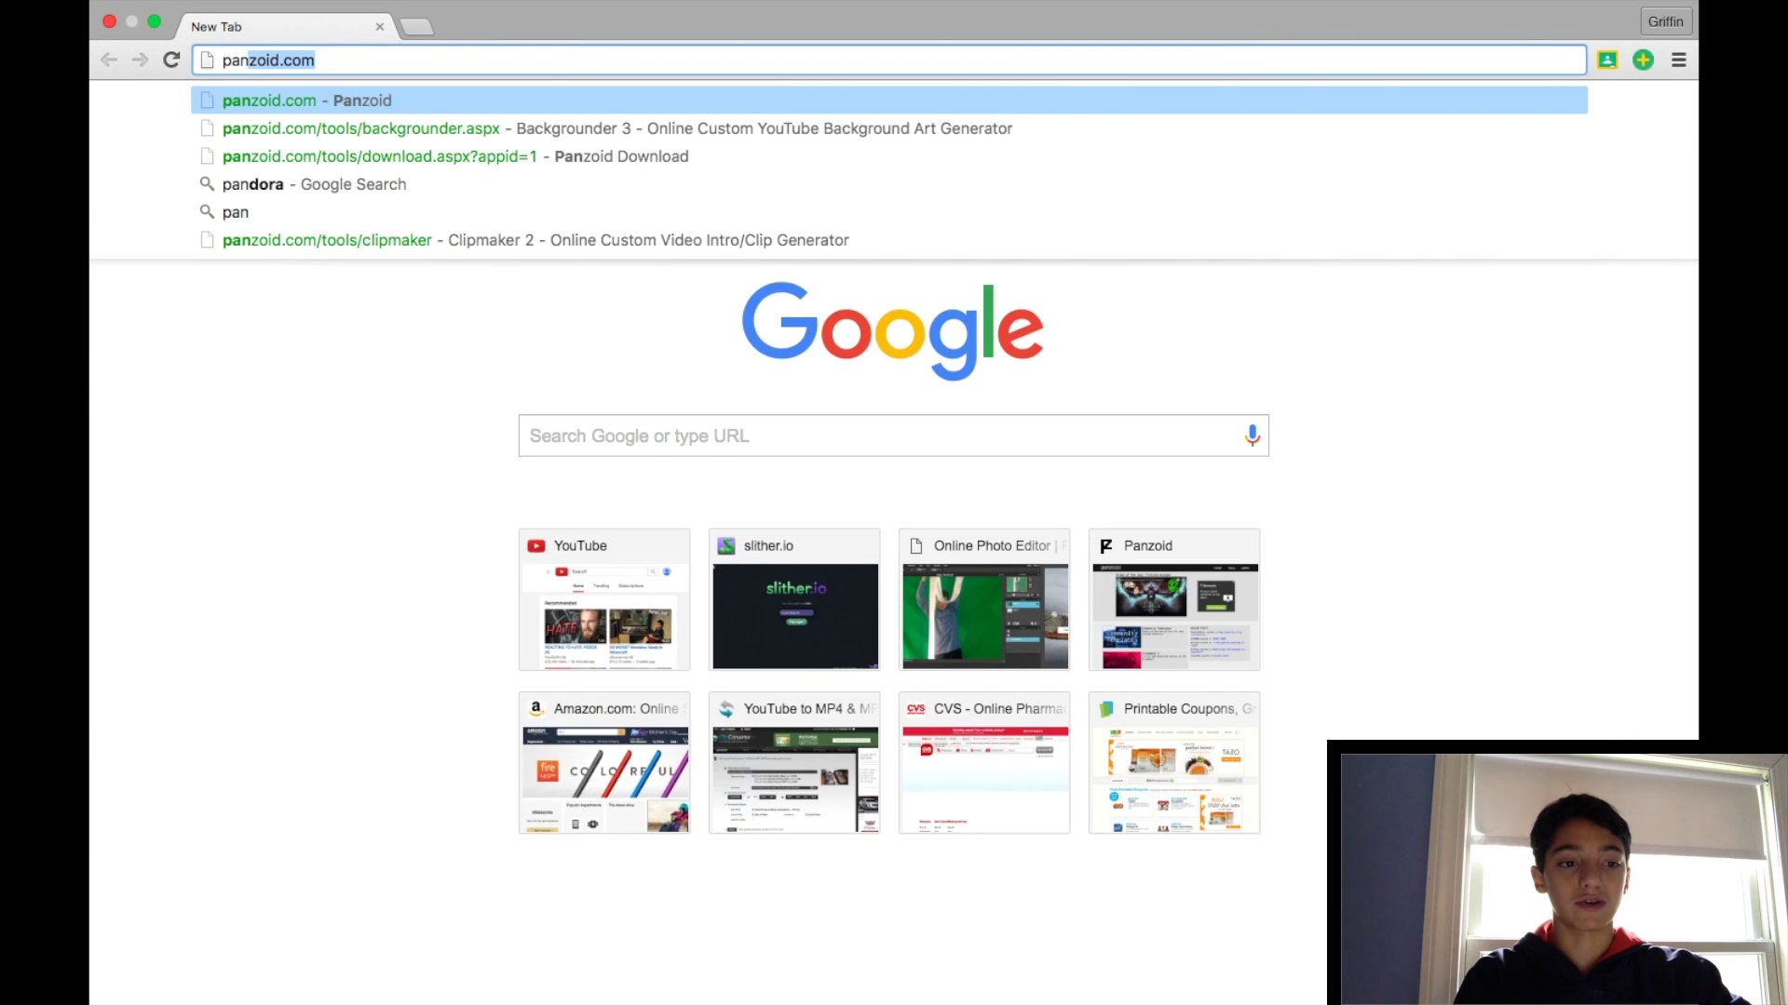
pyautogui.write('d')
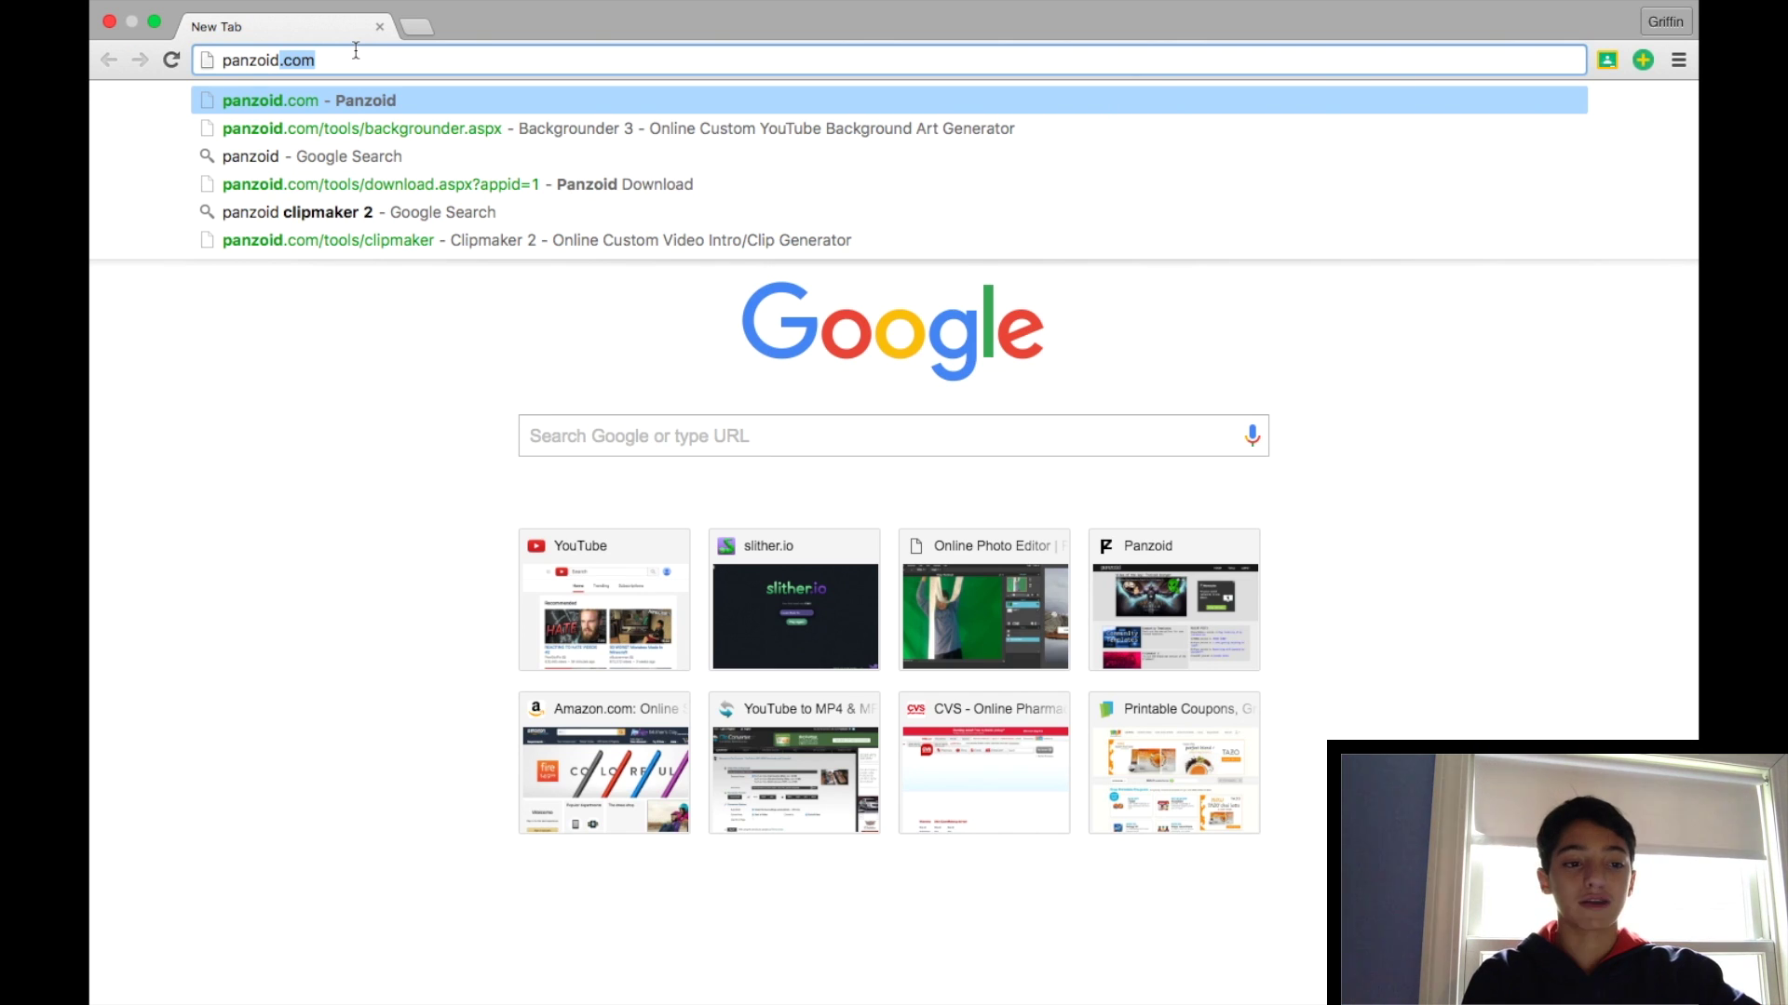
pyautogui.press('Return')
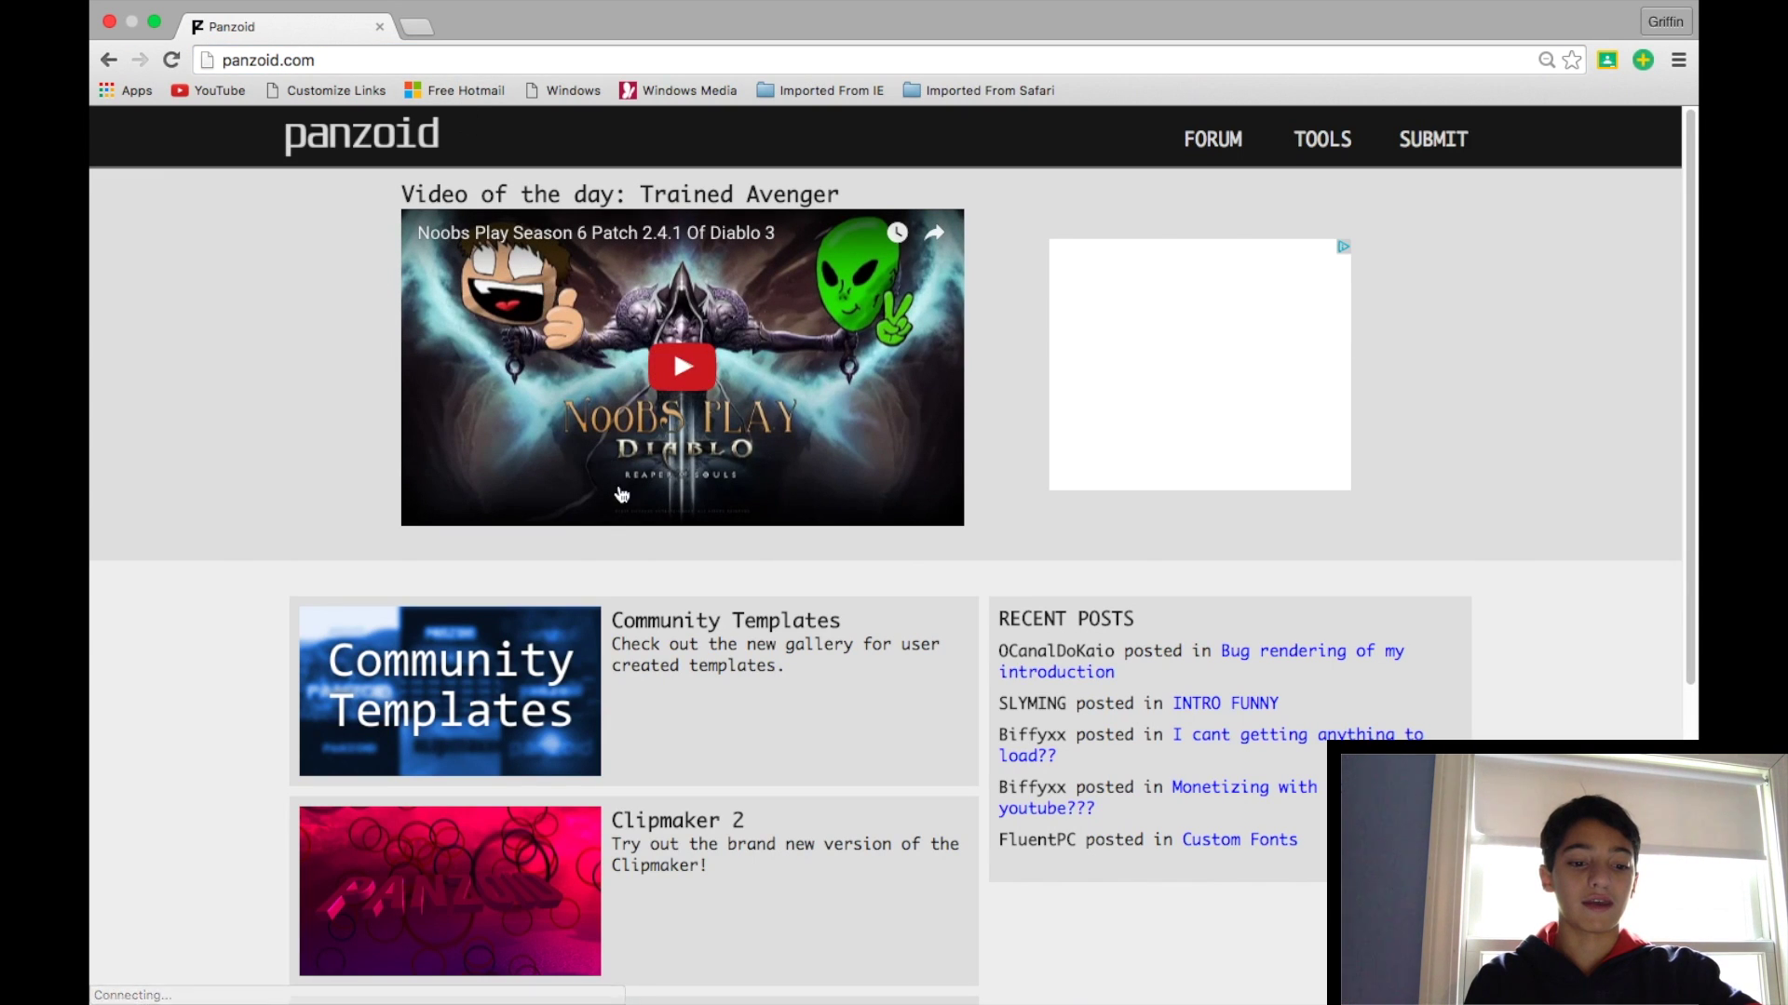
pyautogui.scroll(-5, 662, 646)
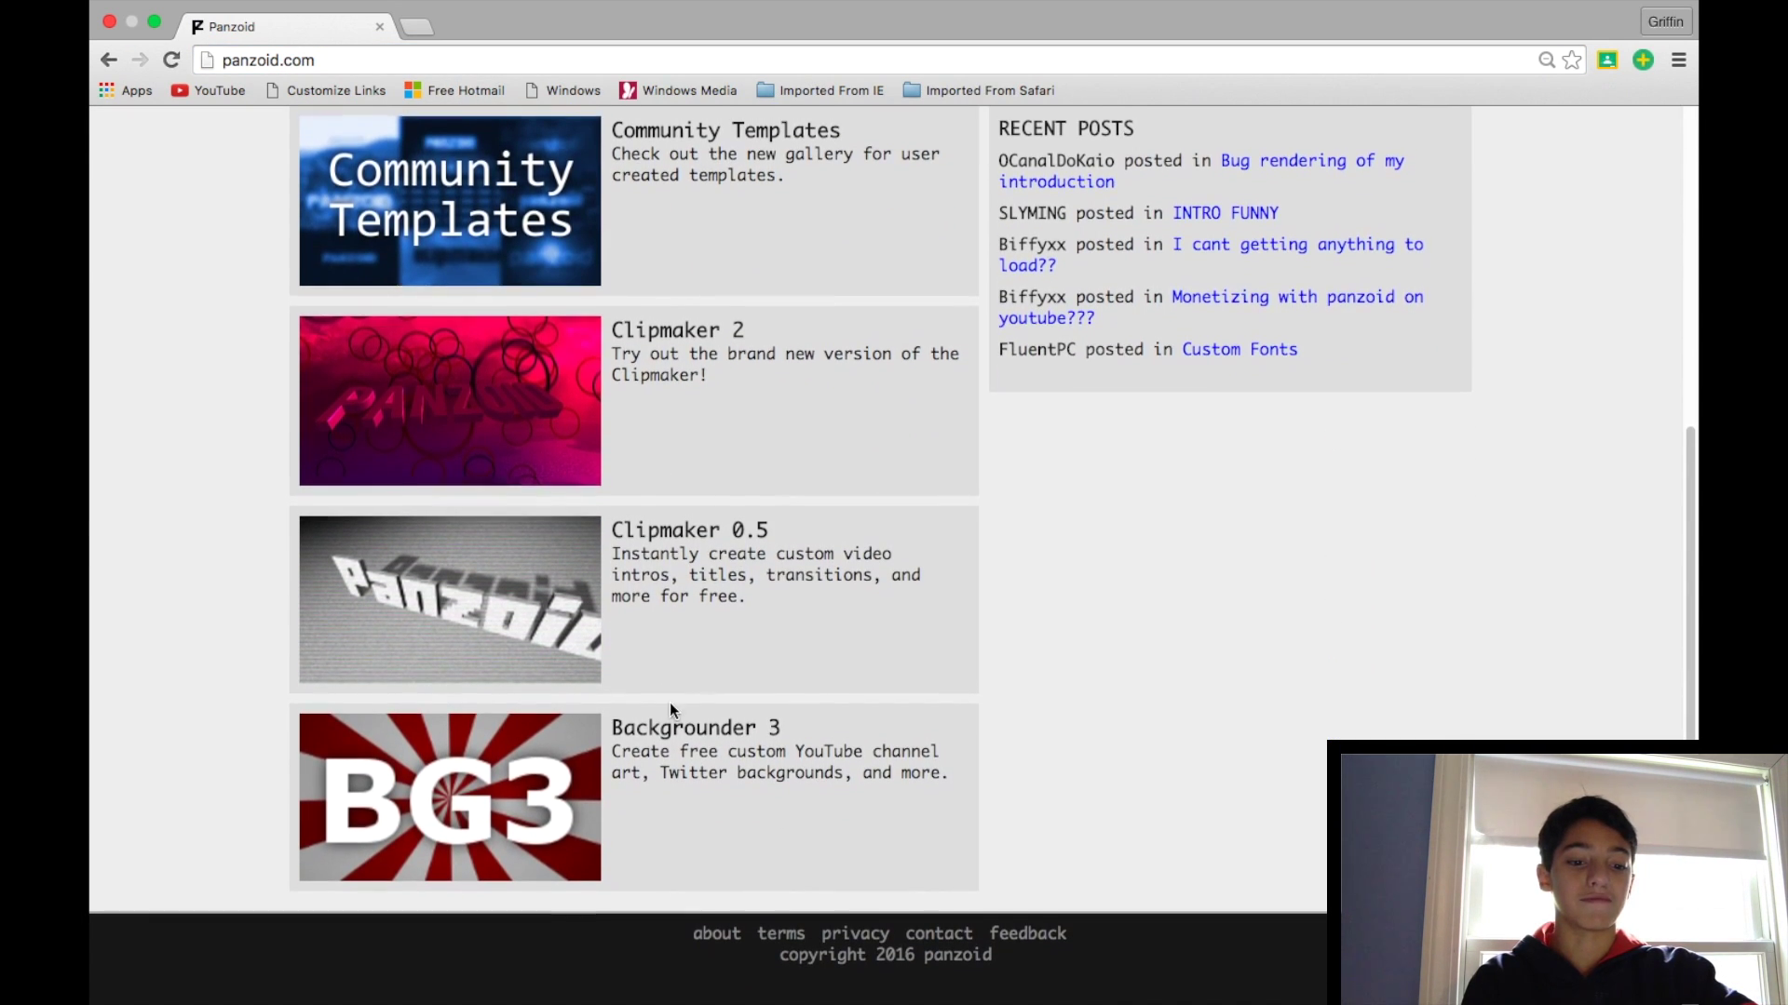
pyautogui.click(652, 730)
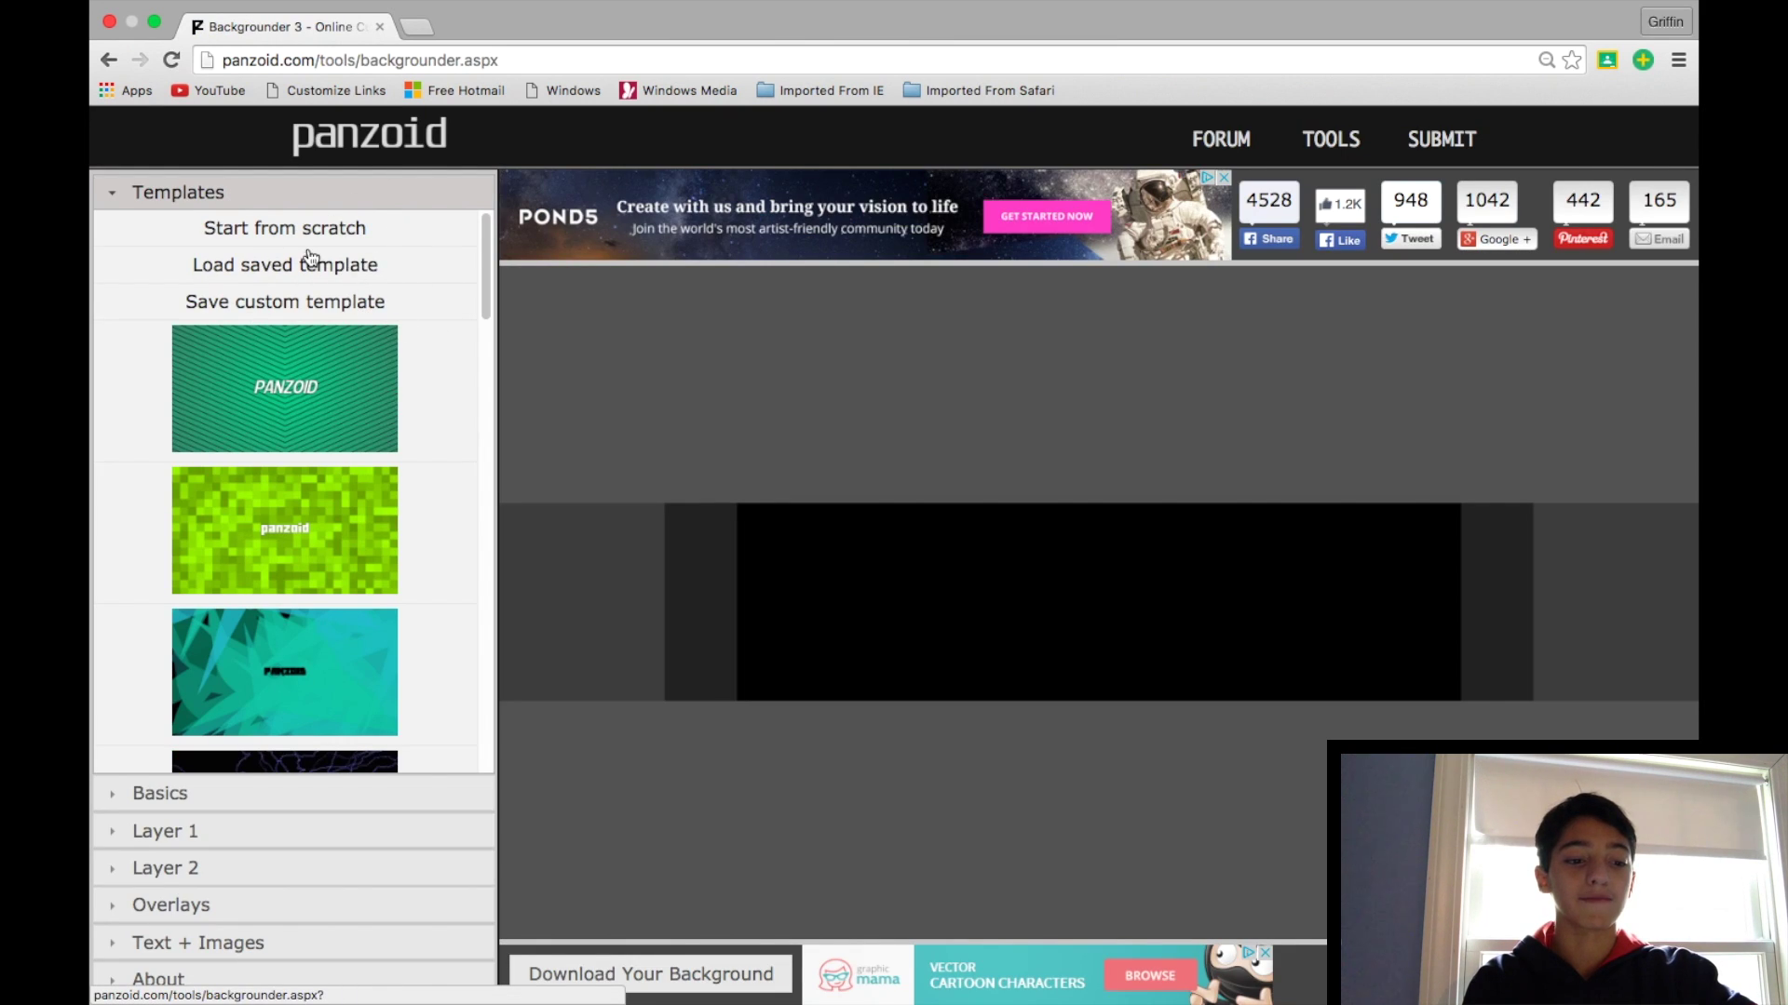
# - Scroll up and down through the Backgrounder 3 Templates list
pyautogui.scroll(-6, 354, 512)
pyautogui.scroll(6, 355, 515)
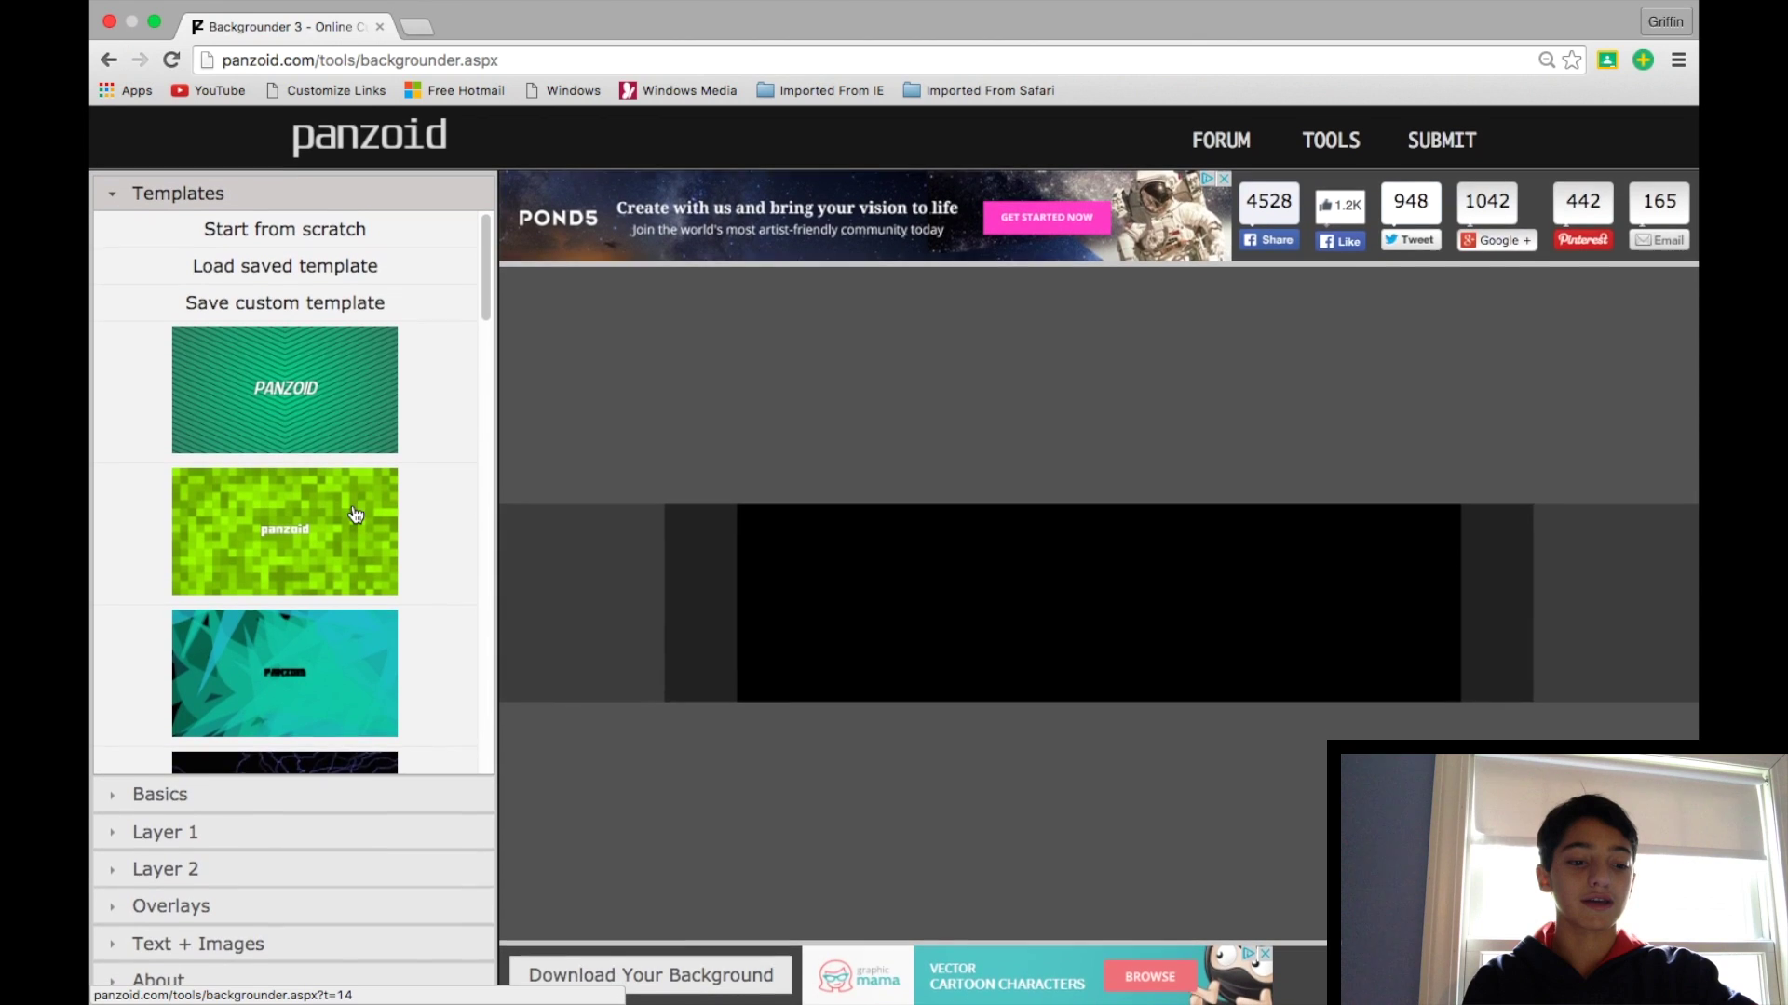
pyautogui.scroll(-1, 346, 801)
pyautogui.scroll(1, 335, 801)
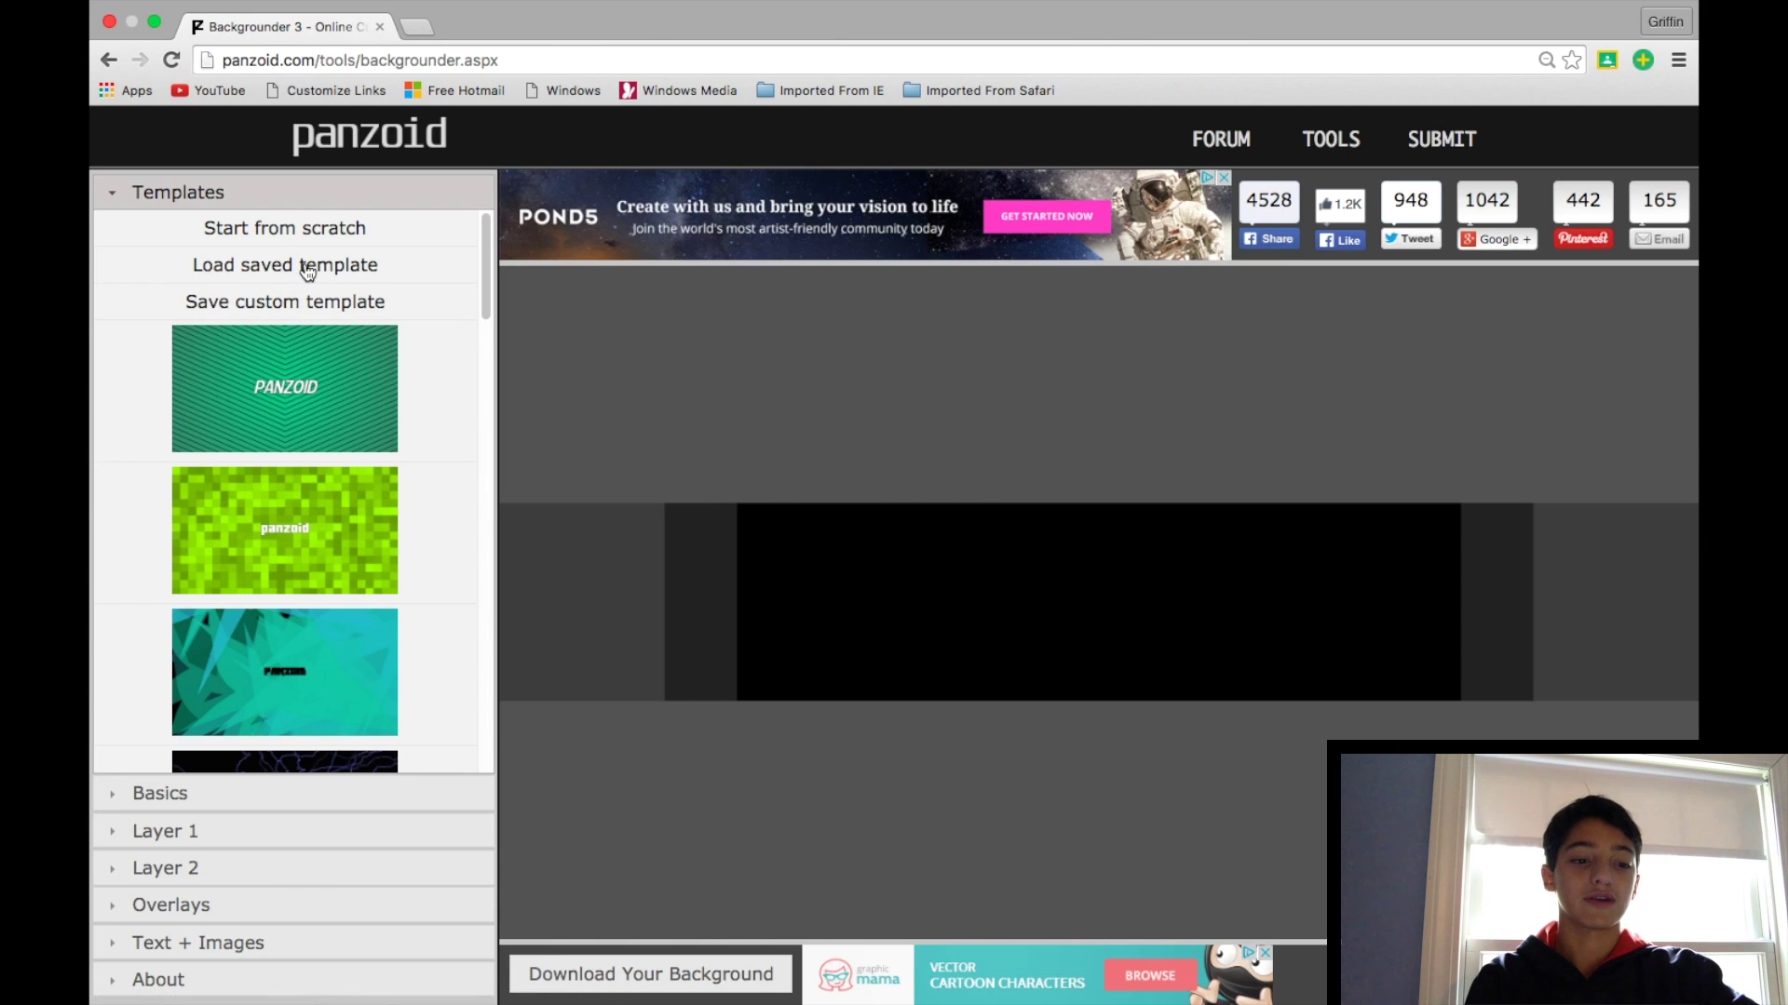
pyautogui.scroll(-10, 315, 584)
pyautogui.scroll(10, 315, 584)
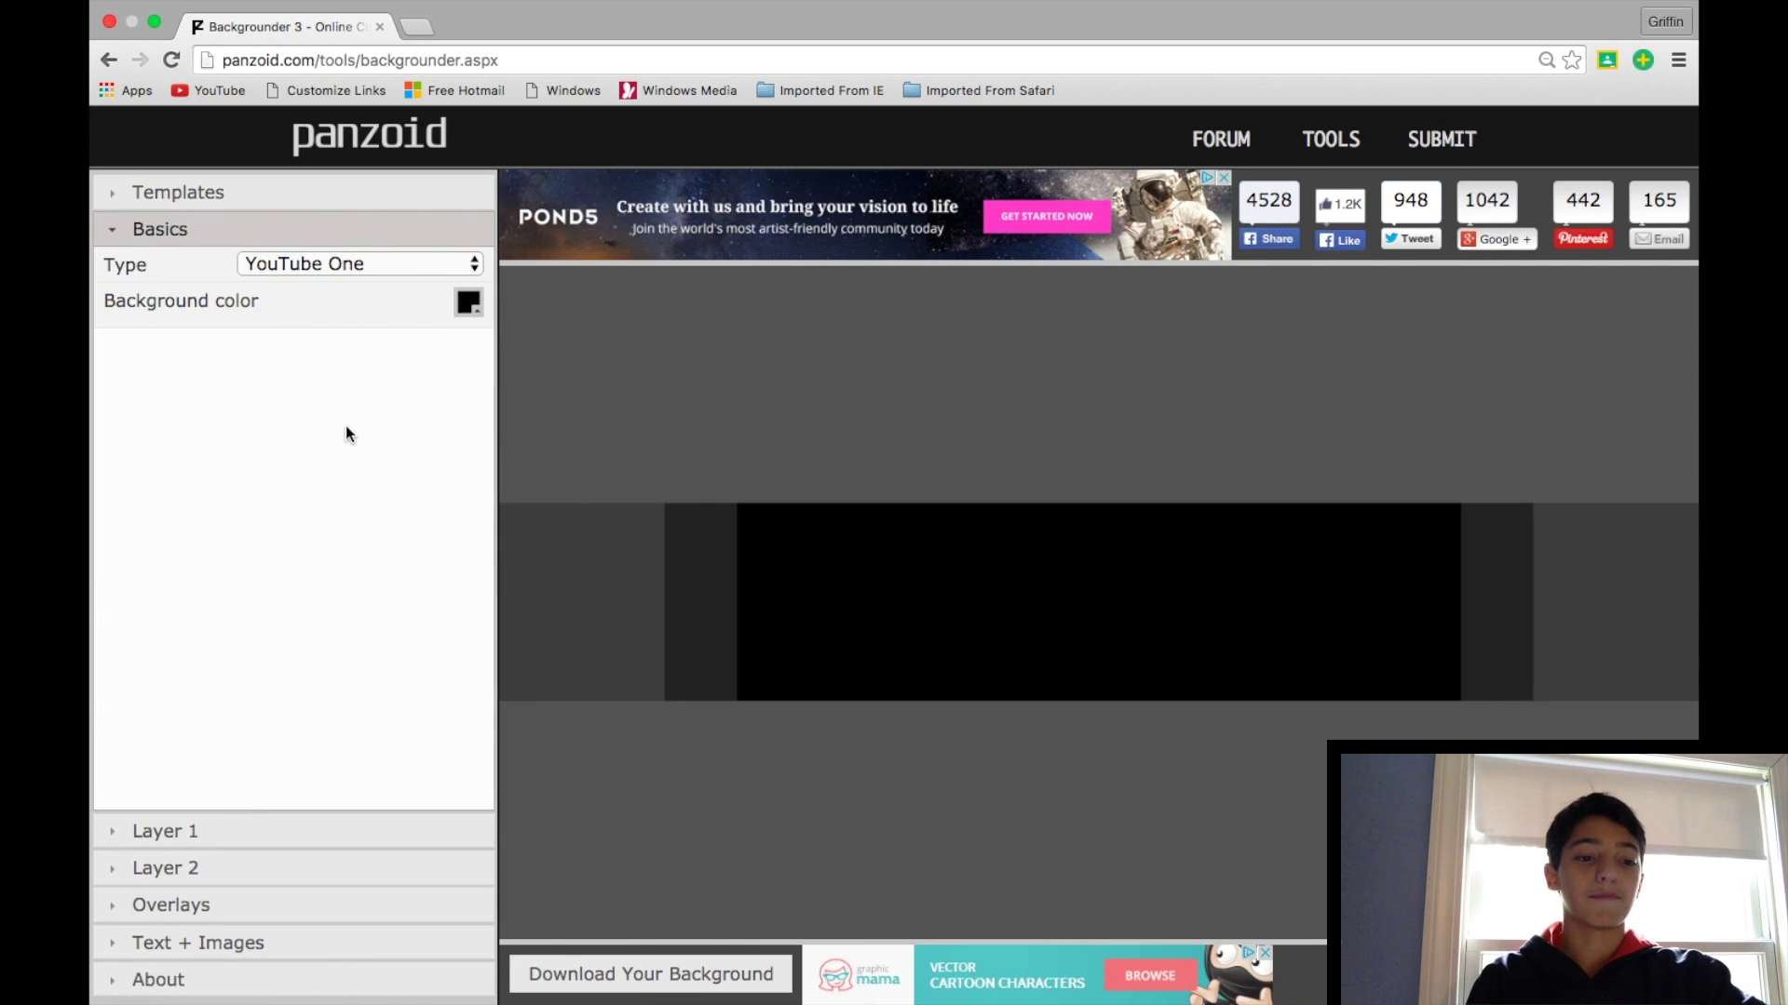
pyautogui.click(406, 264)
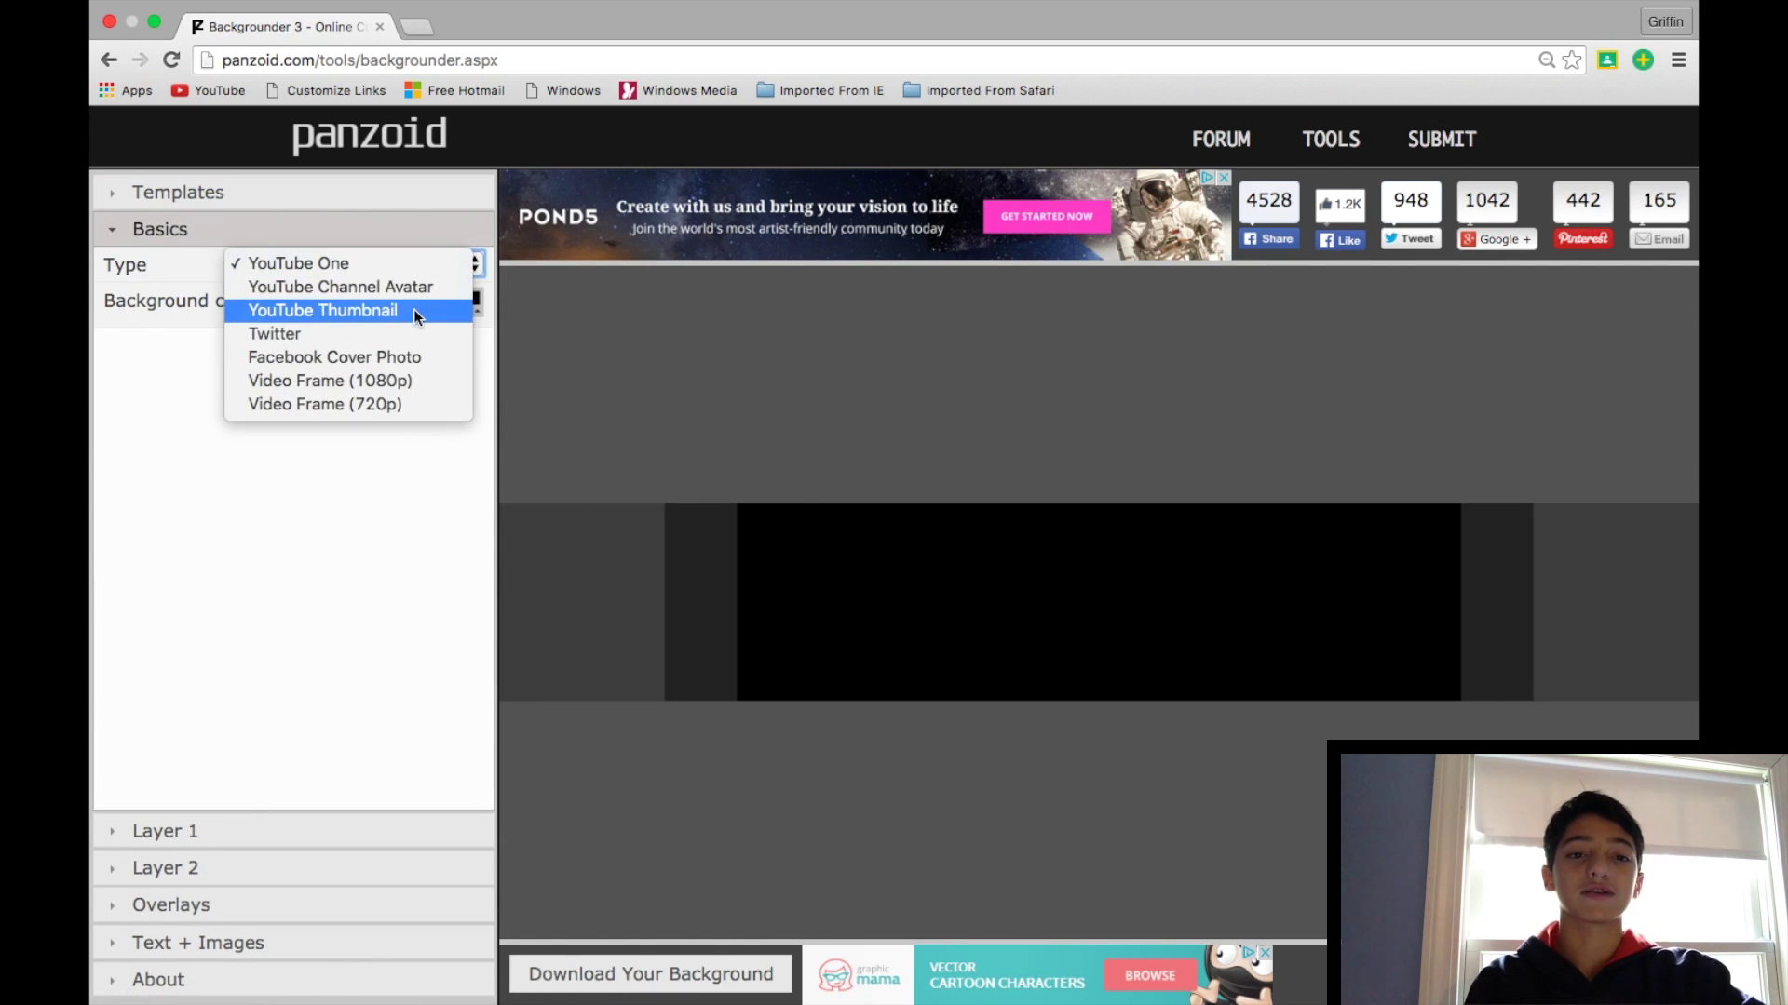
pyautogui.click(378, 310)
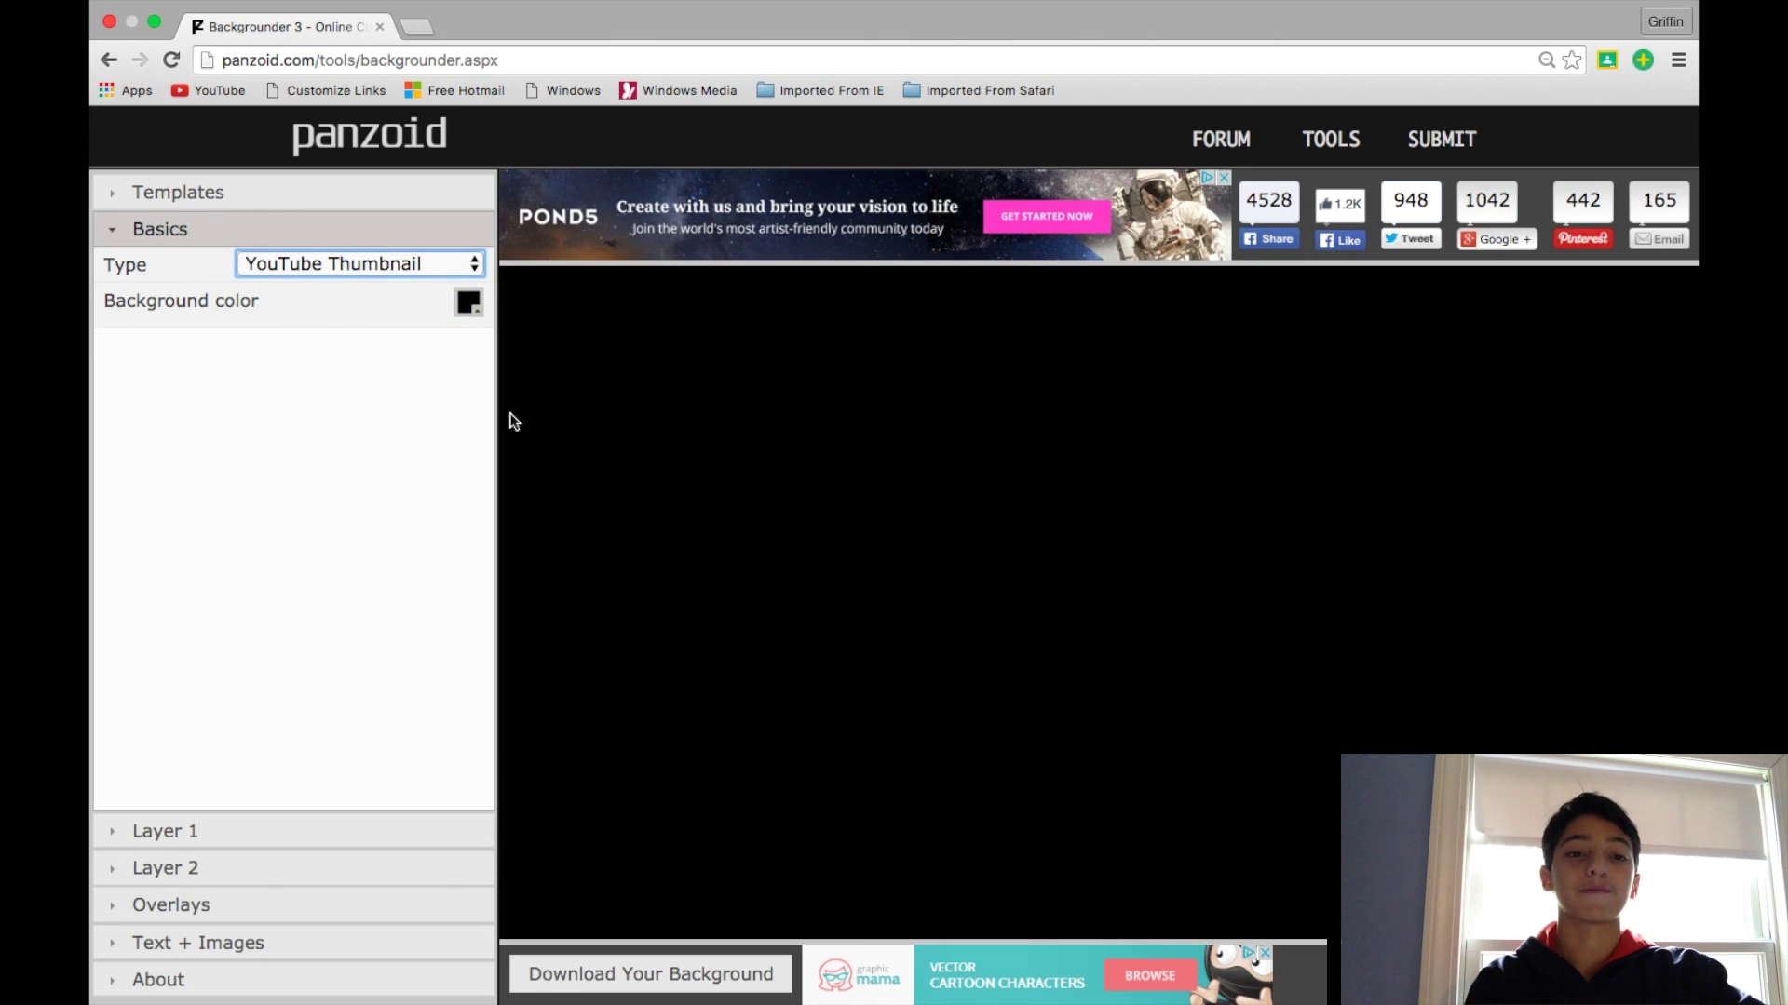
pyautogui.click(361, 255)
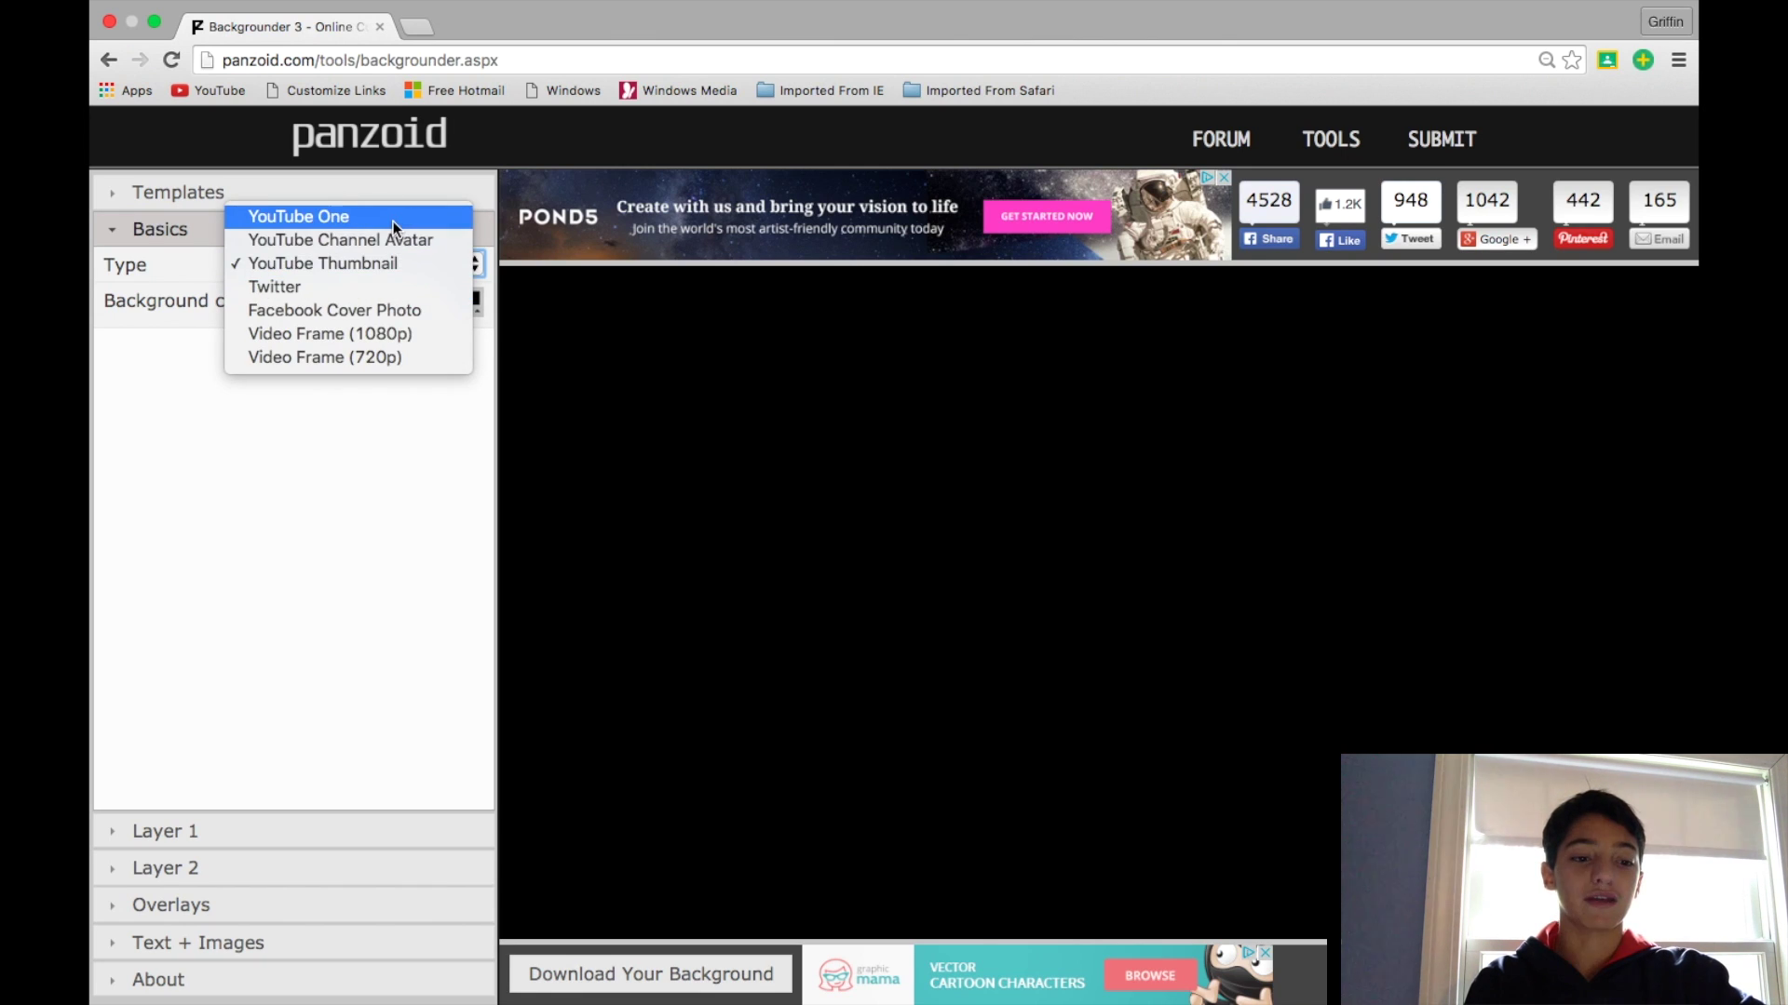
pyautogui.click(393, 219)
pyautogui.click(399, 265)
pyautogui.click(389, 305)
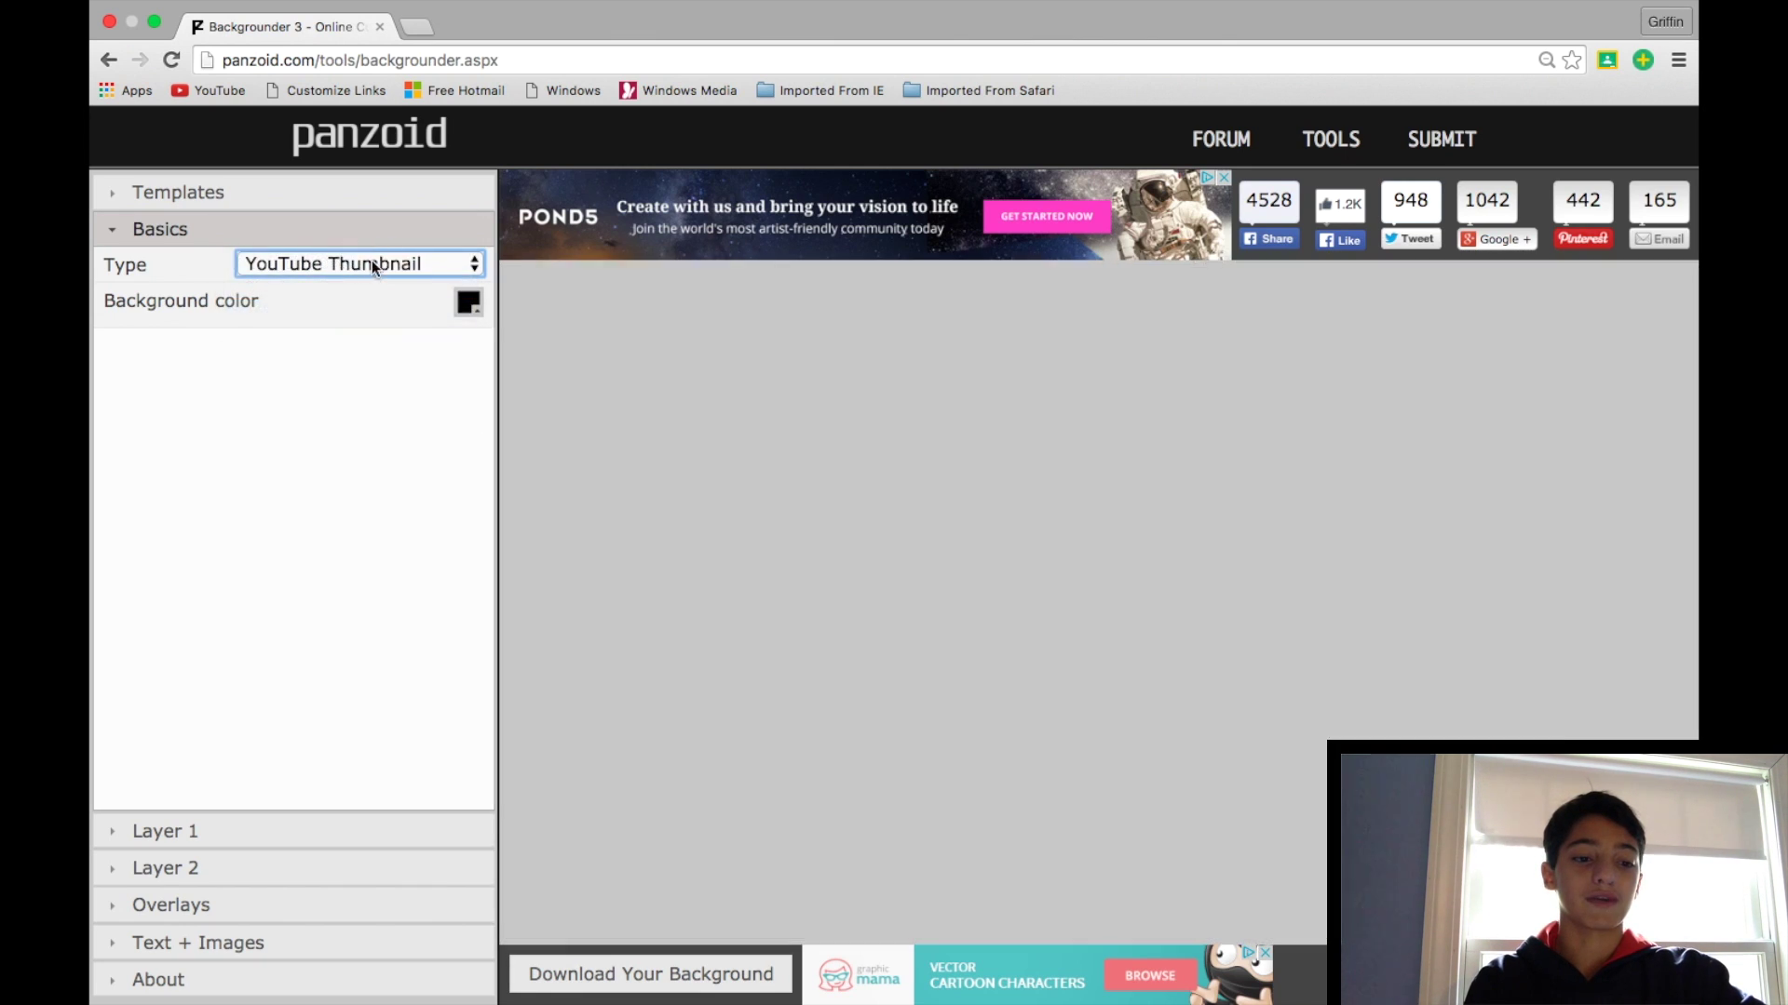
pyautogui.click(371, 262)
pyautogui.click(376, 241)
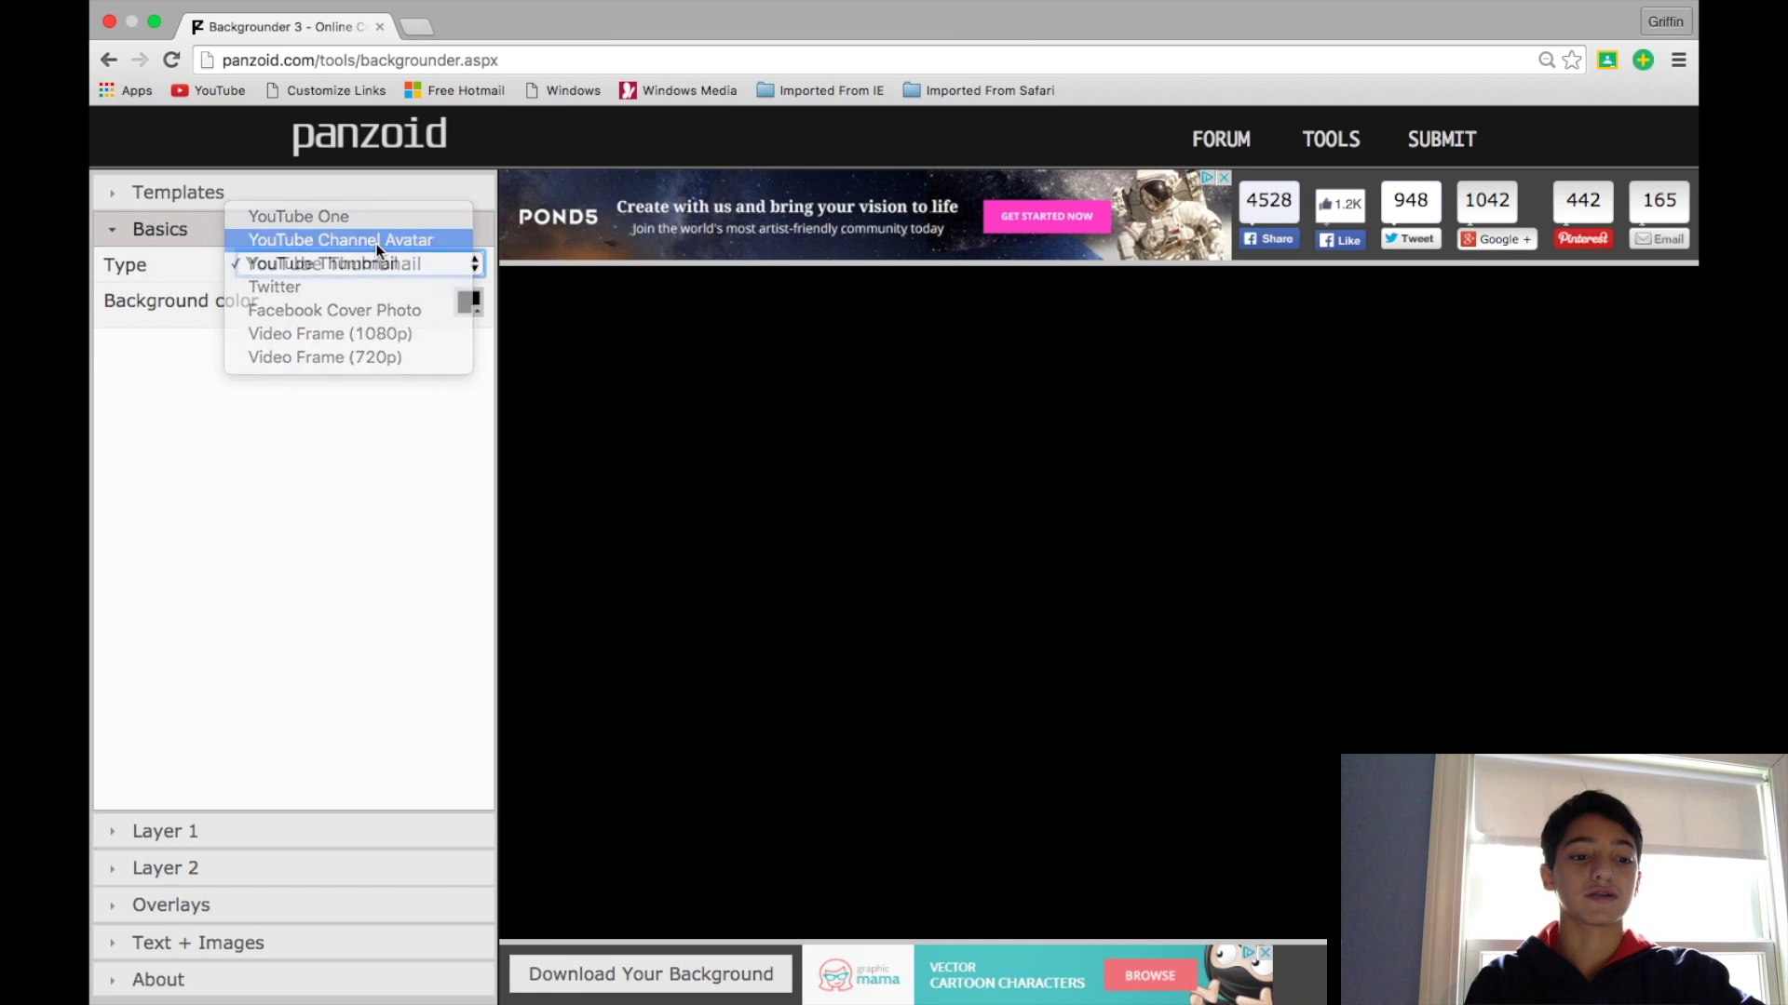
pyautogui.click(388, 263)
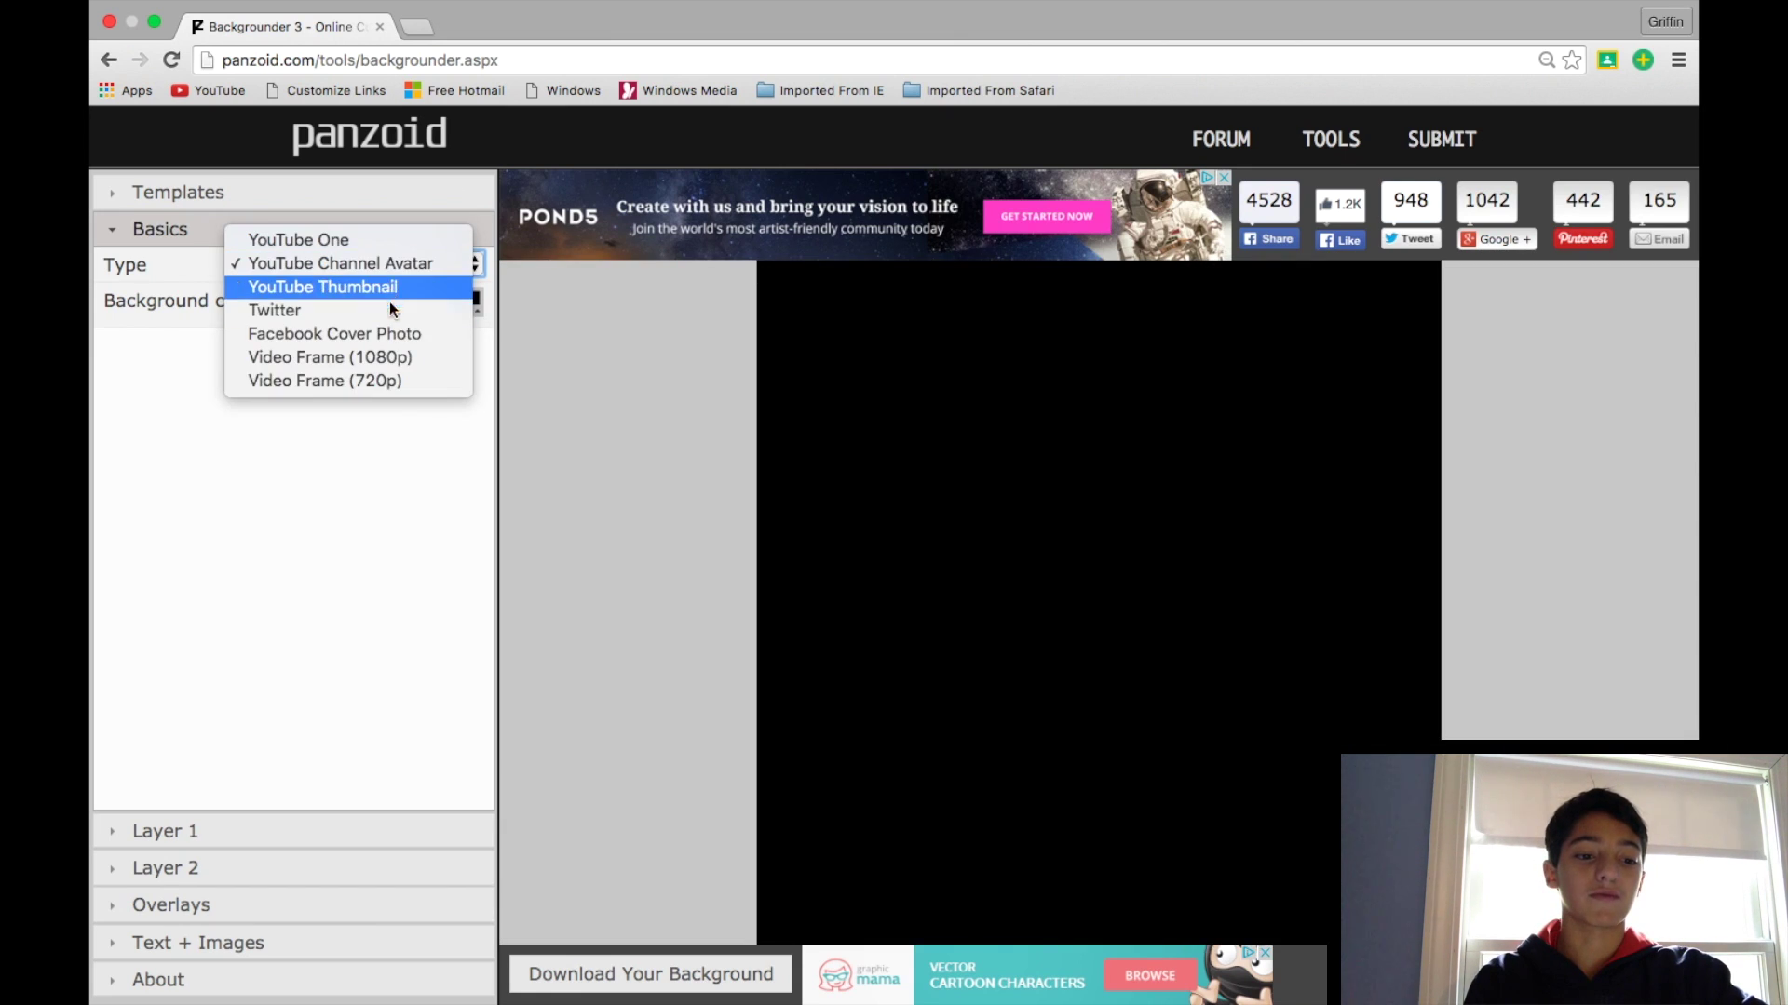
pyautogui.click(391, 366)
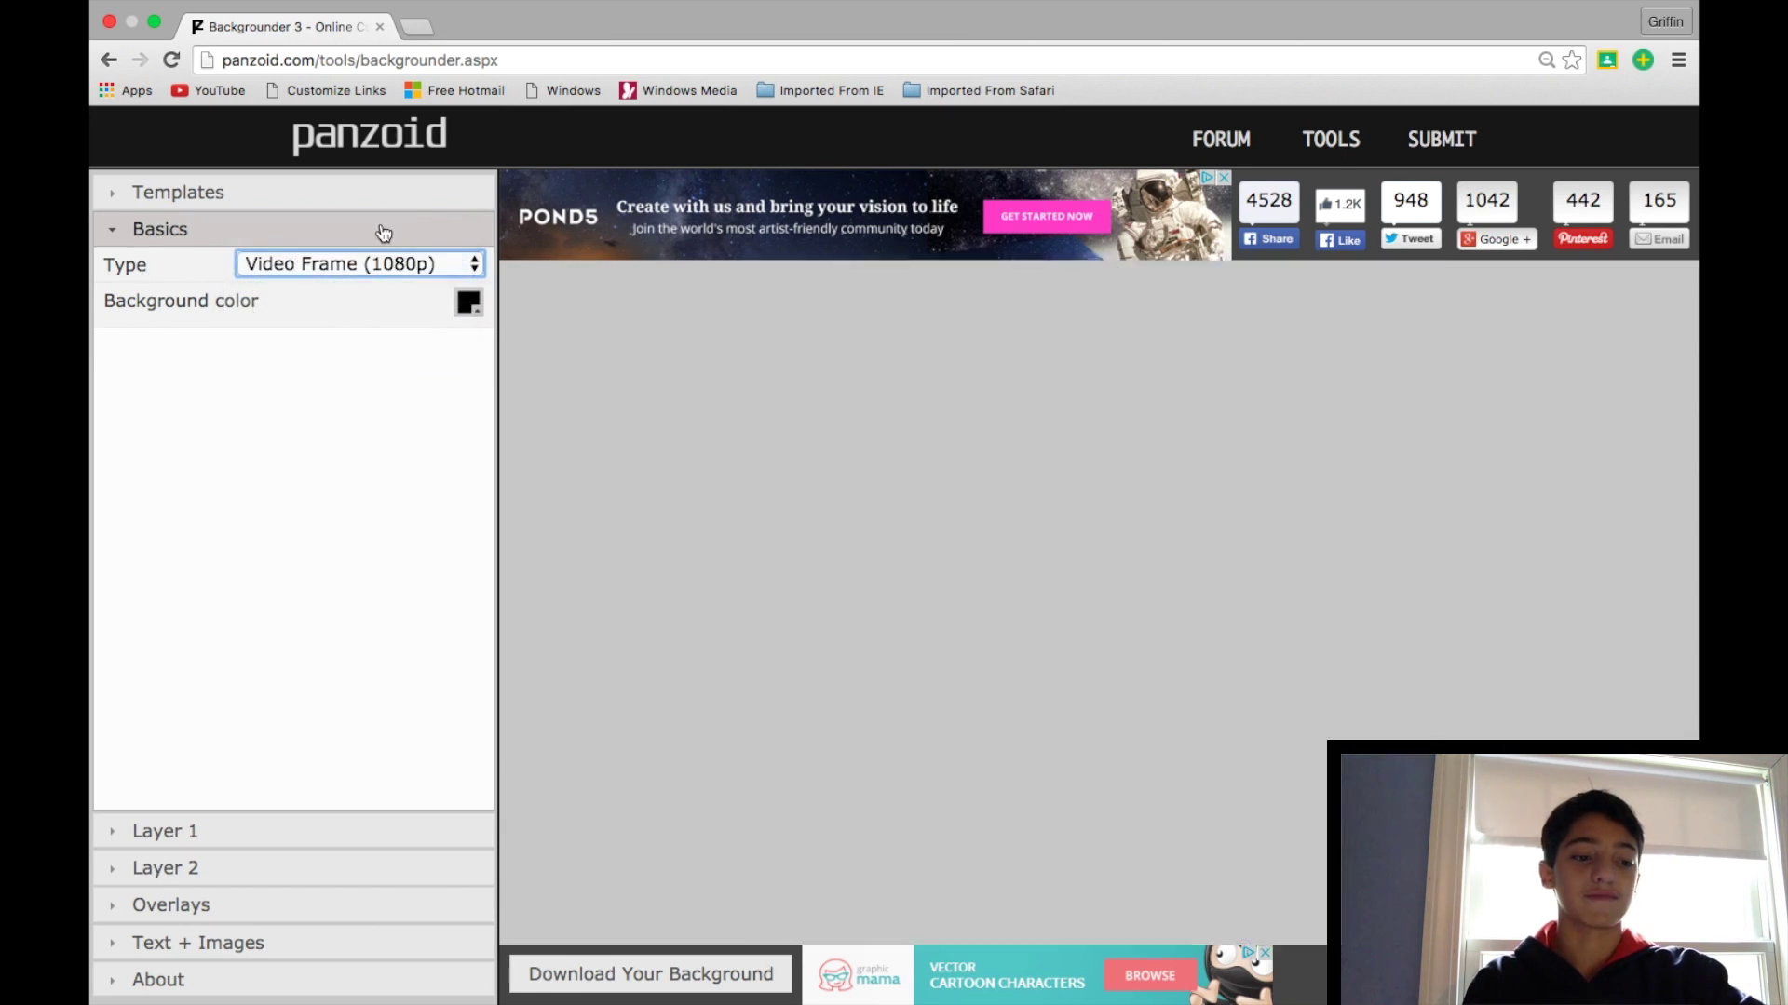
pyautogui.click(446, 270)
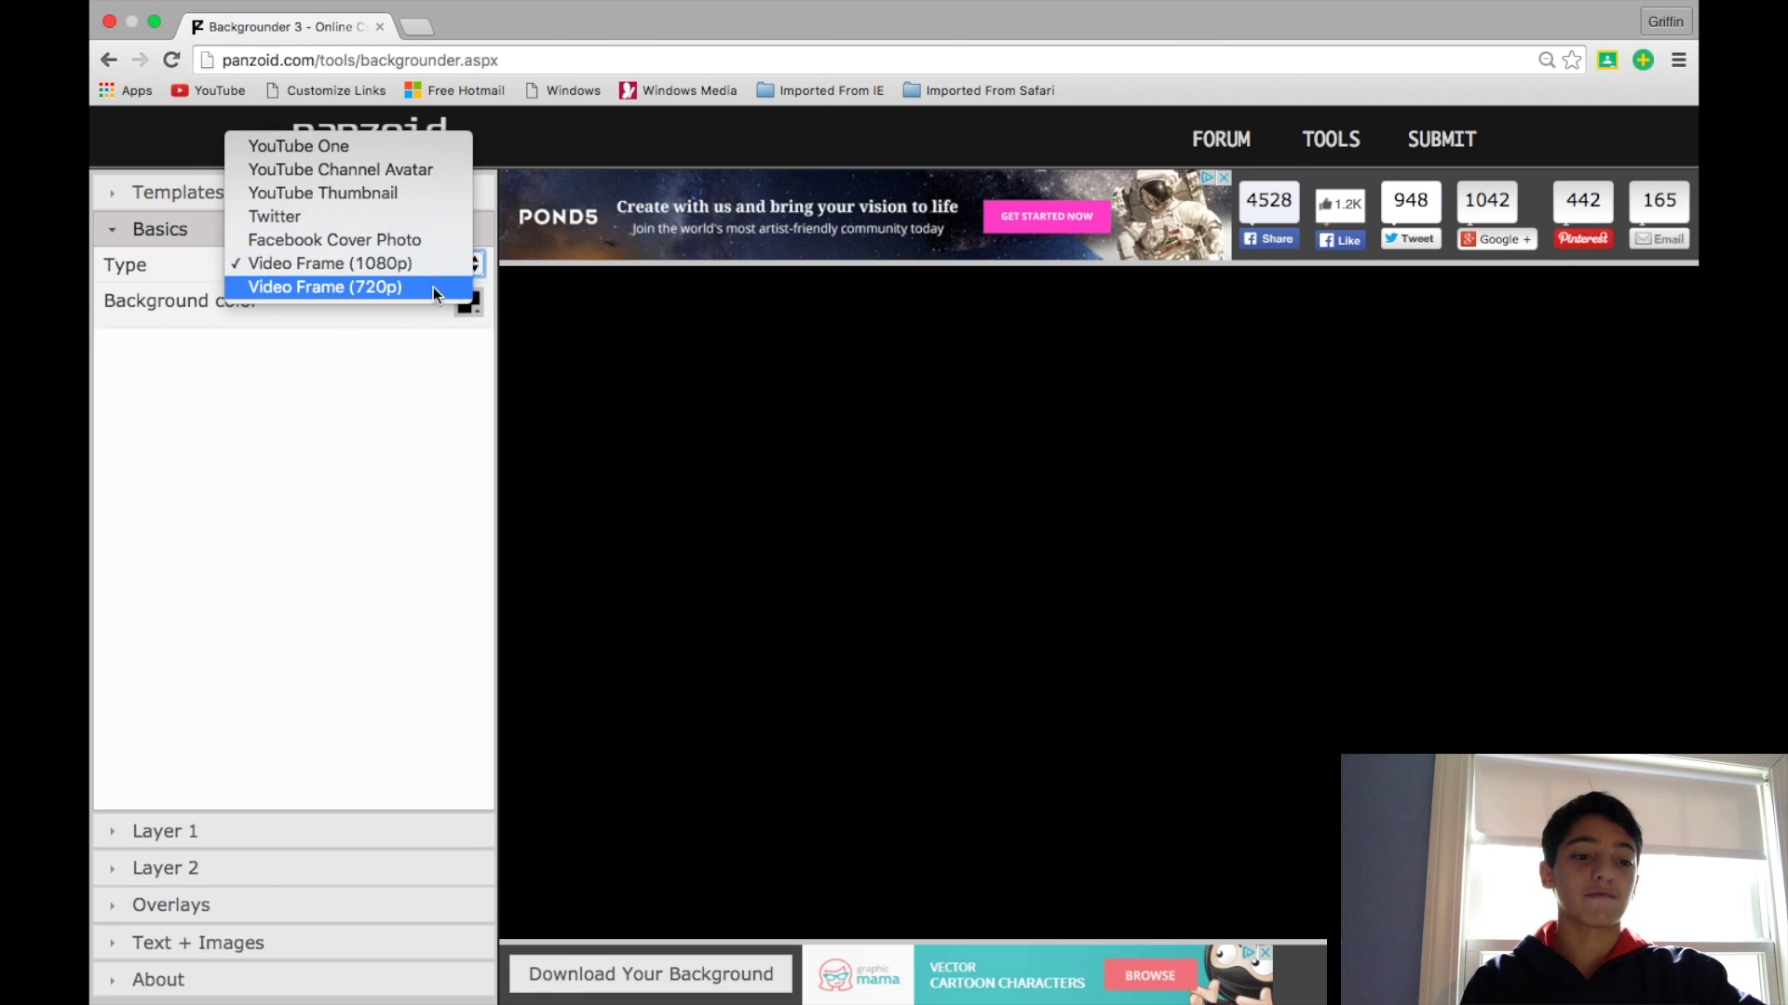
pyautogui.click(442, 193)
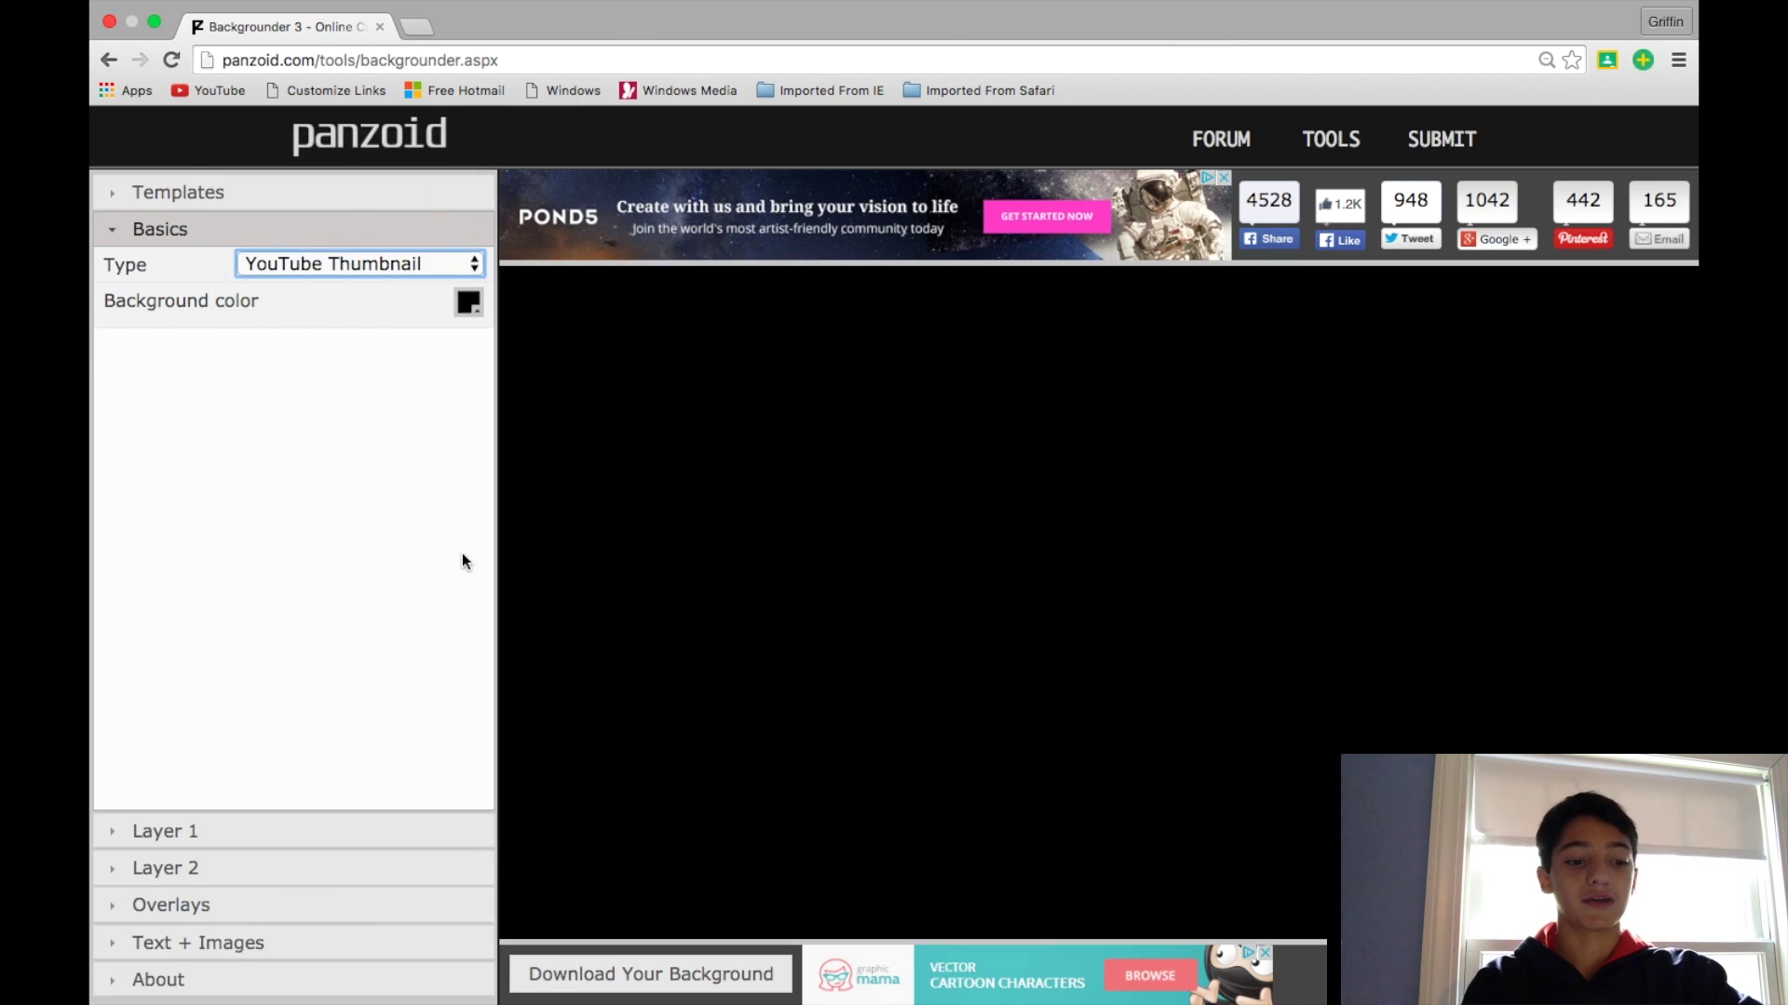
pyautogui.click(327, 829)
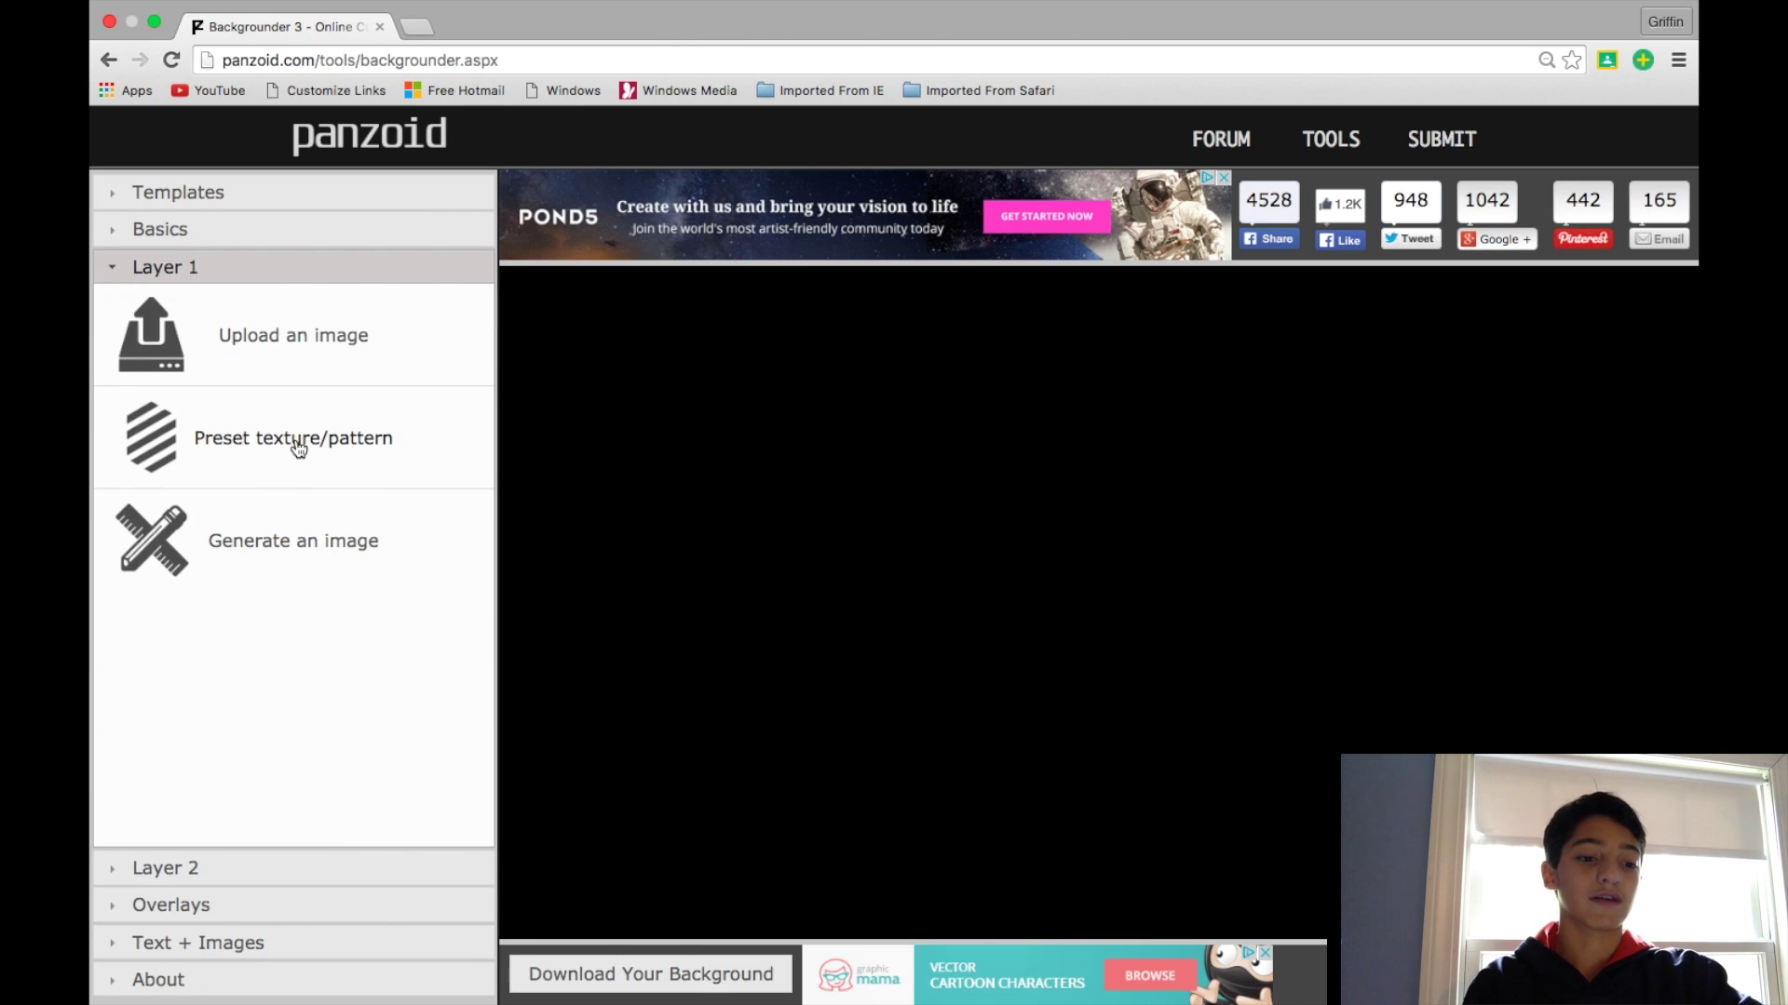
# - Fill Layer 1 with the light wood preset texture
pyautogui.click(298, 449)
pyautogui.scroll(-3, 310, 480)
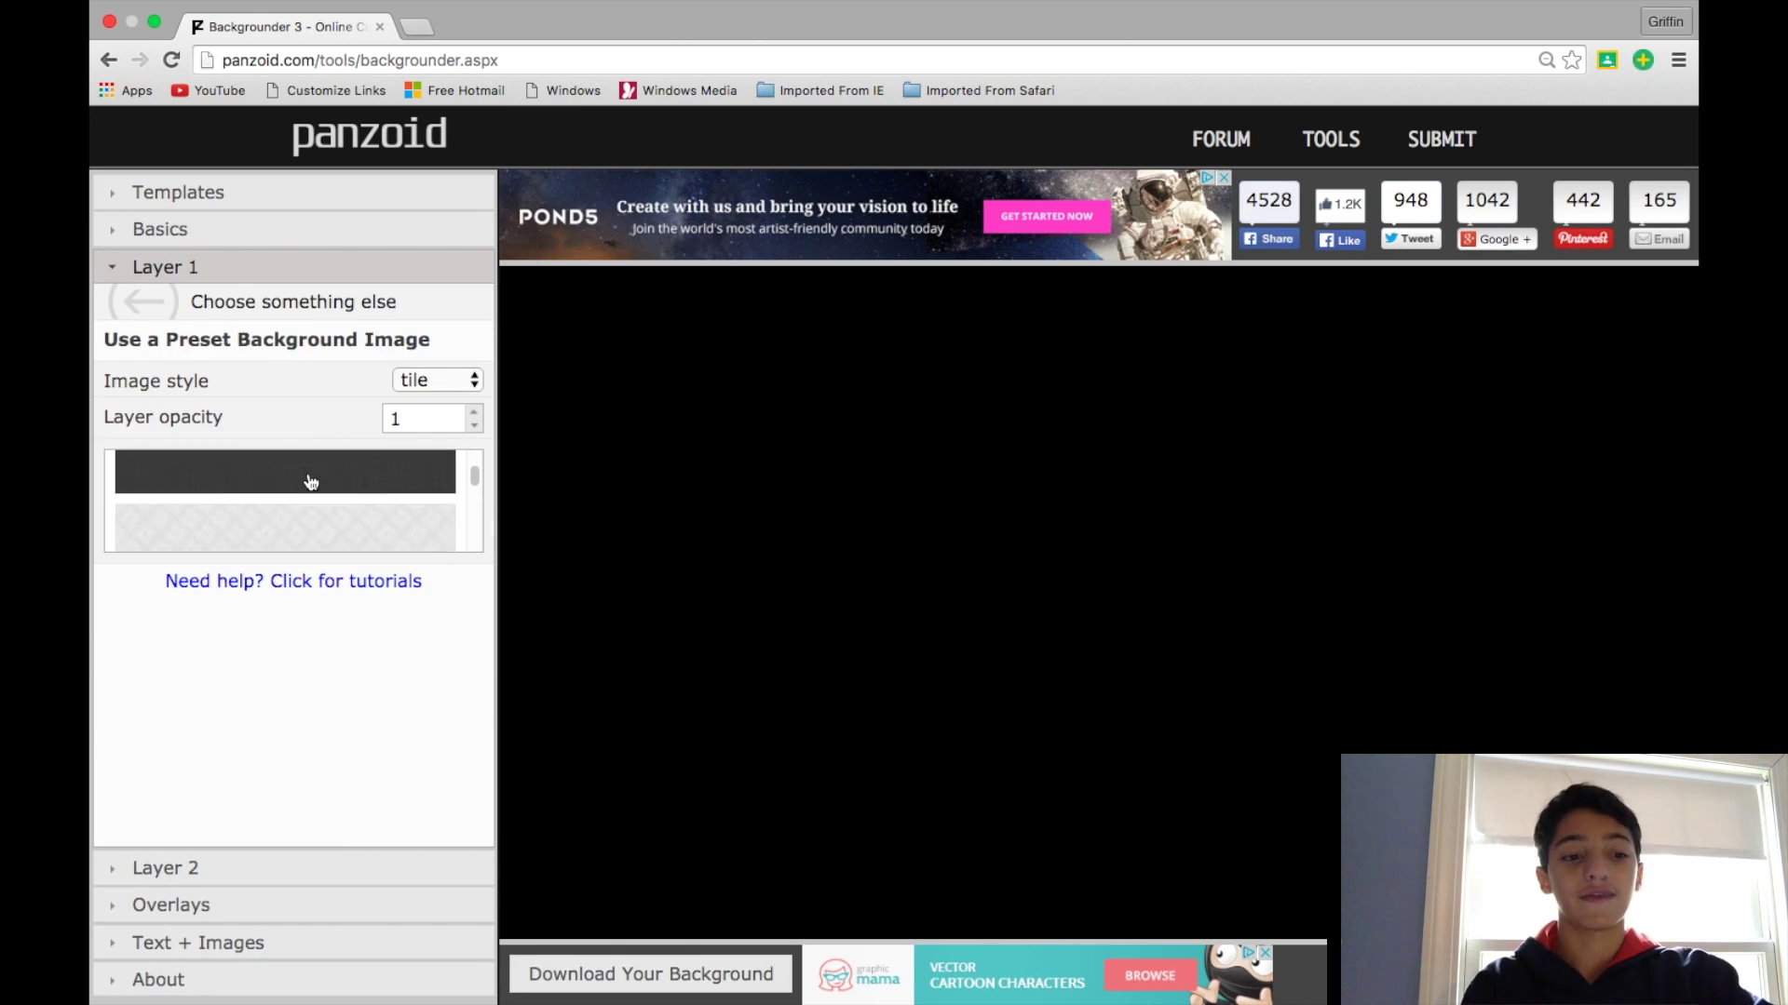
pyautogui.scroll(-5, 311, 481)
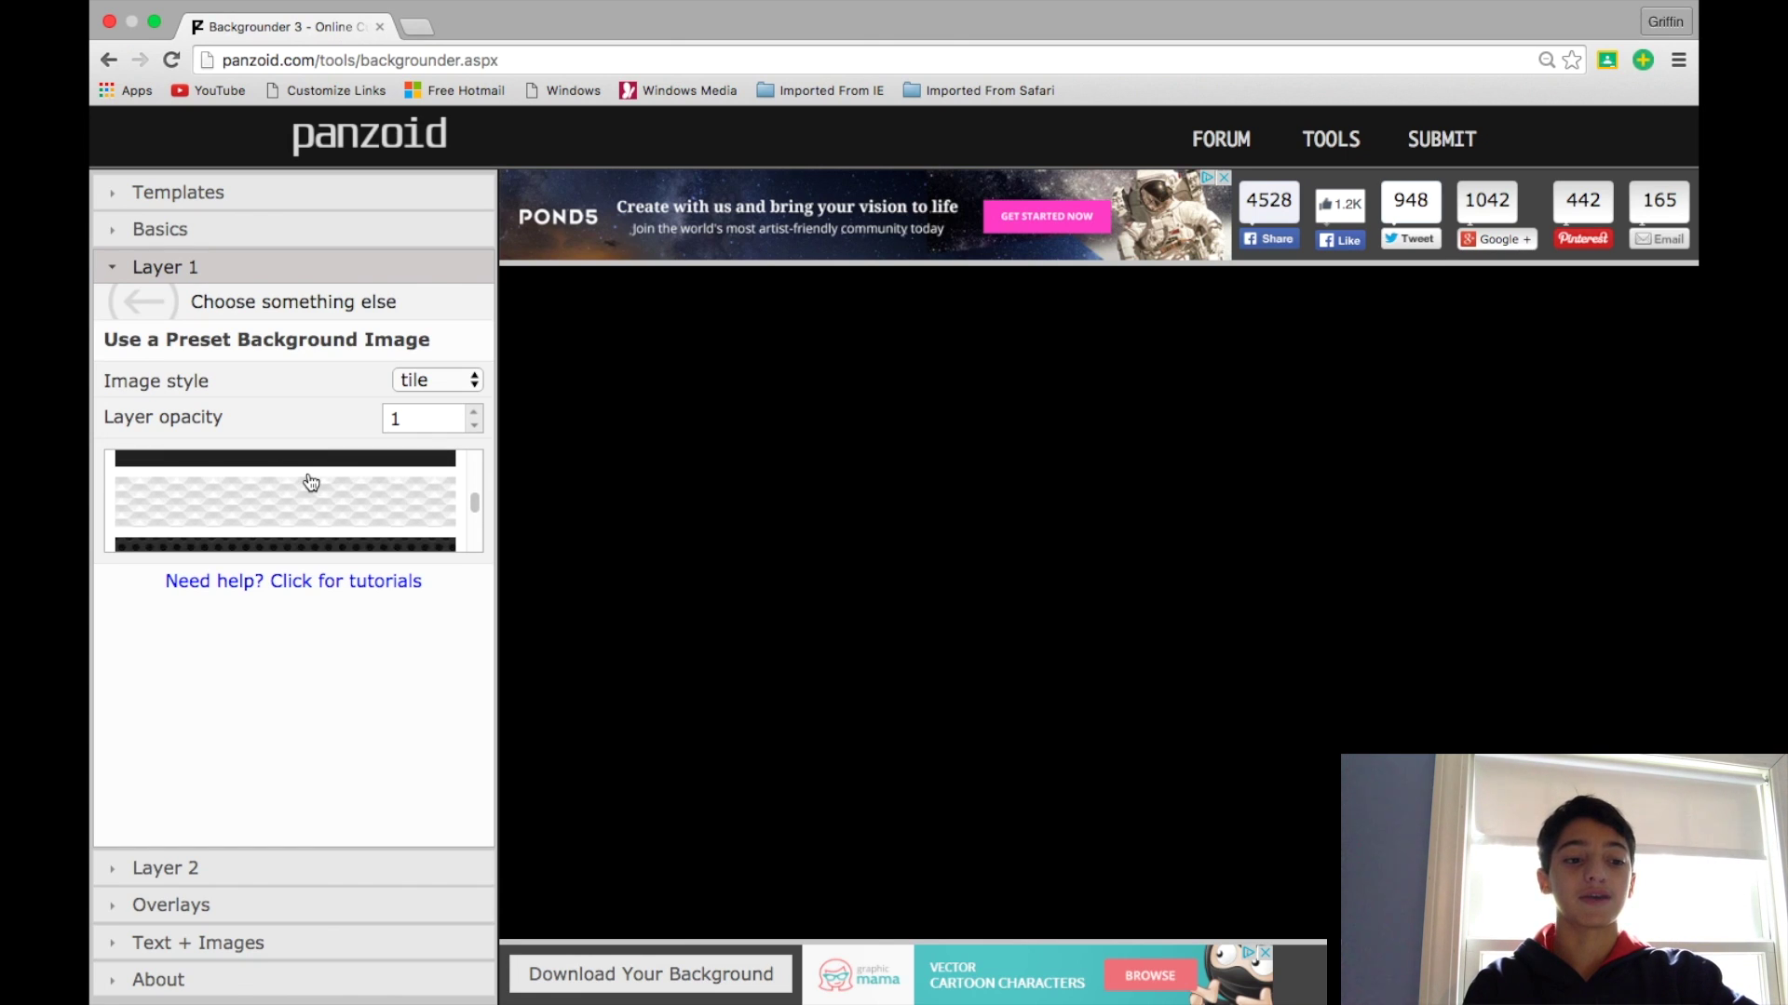
pyautogui.scroll(-4, 311, 481)
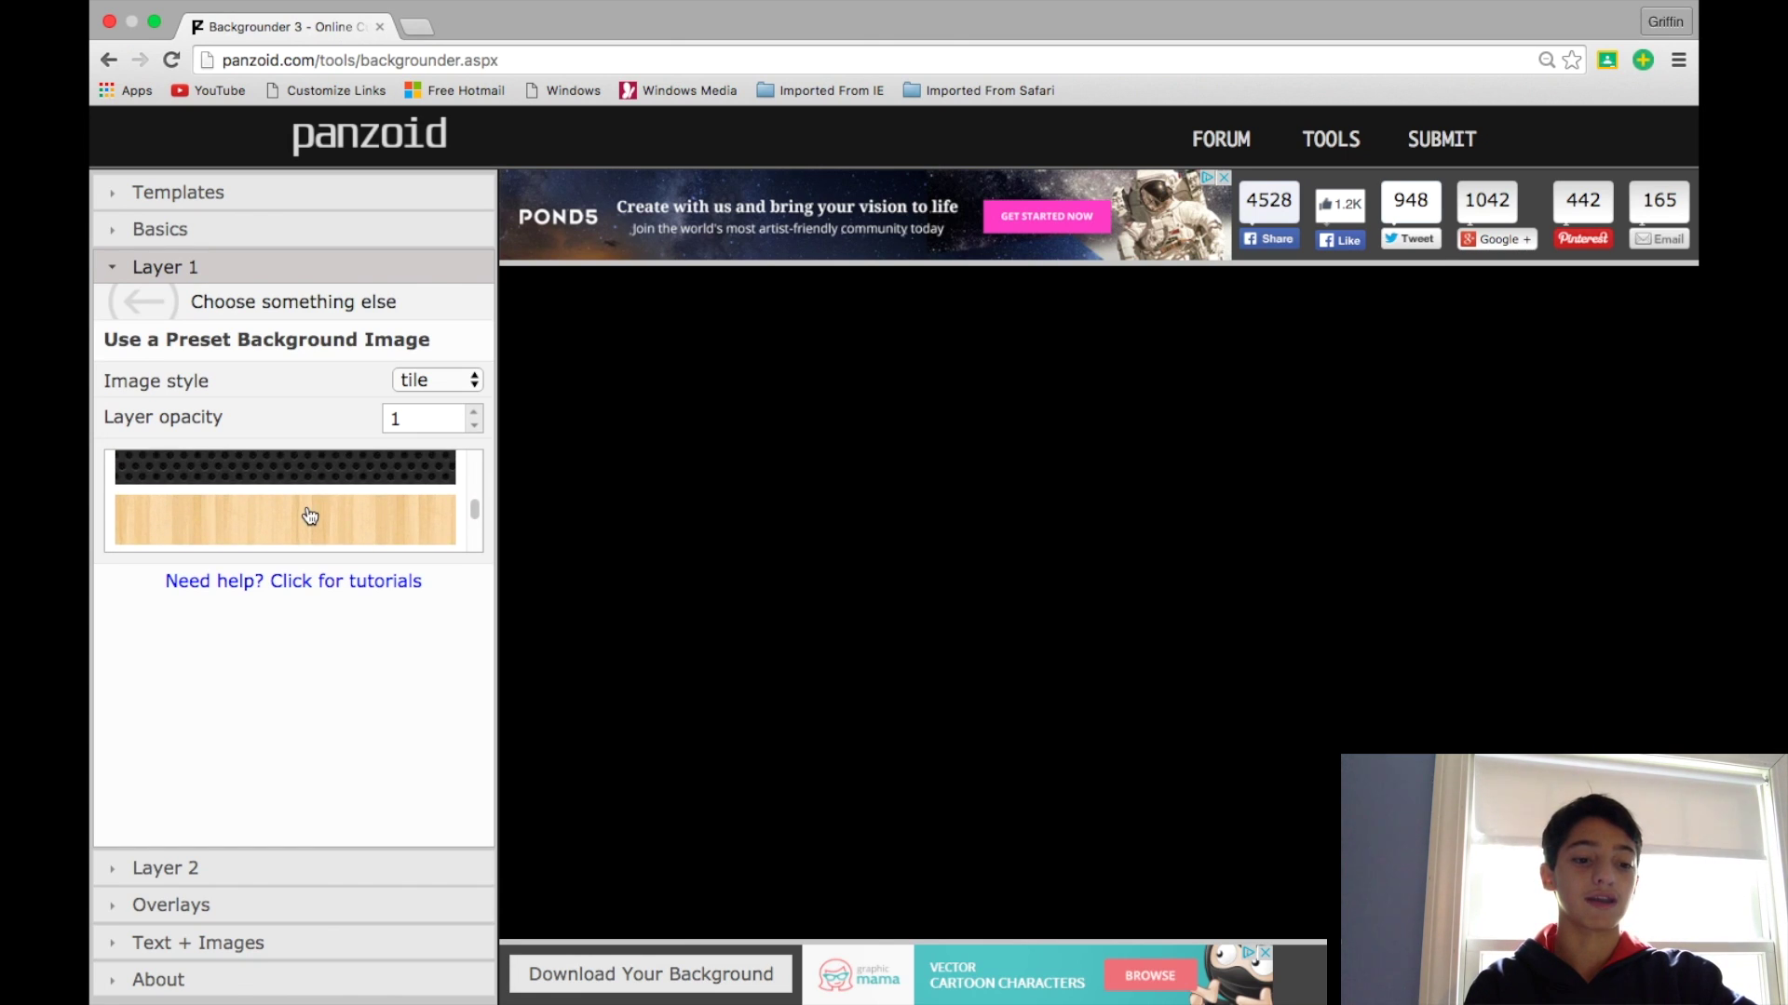
pyautogui.click(310, 515)
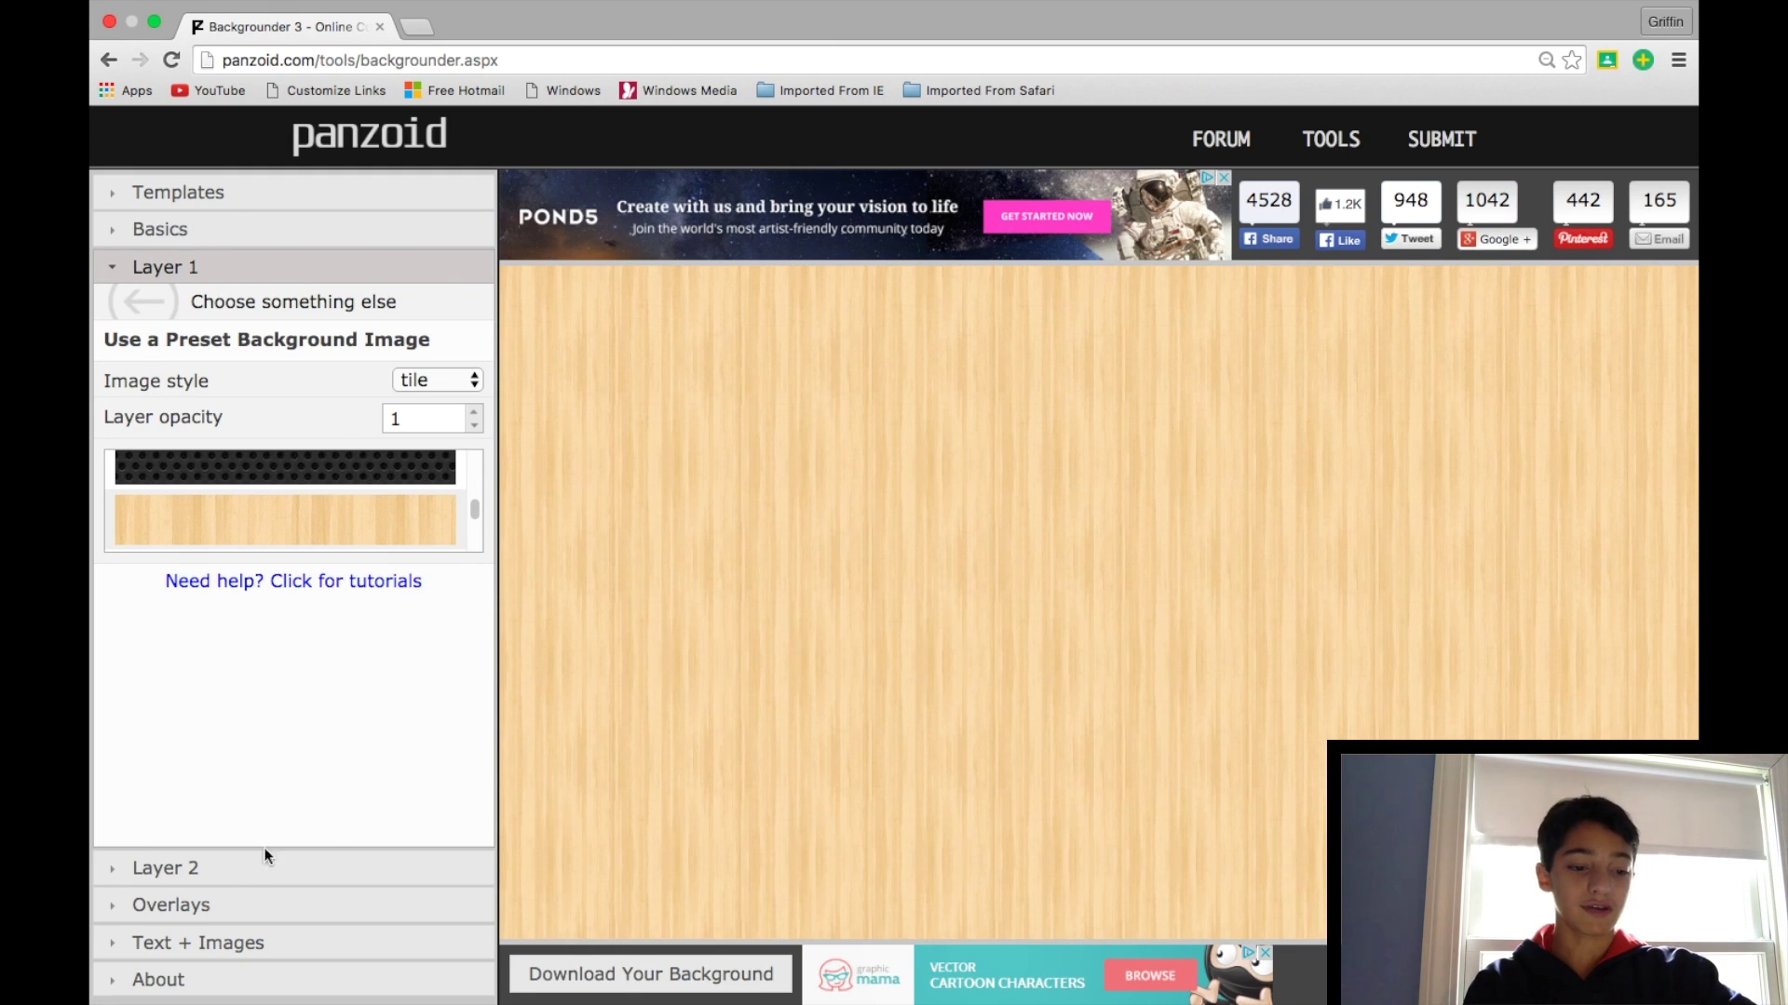
pyautogui.click(284, 939)
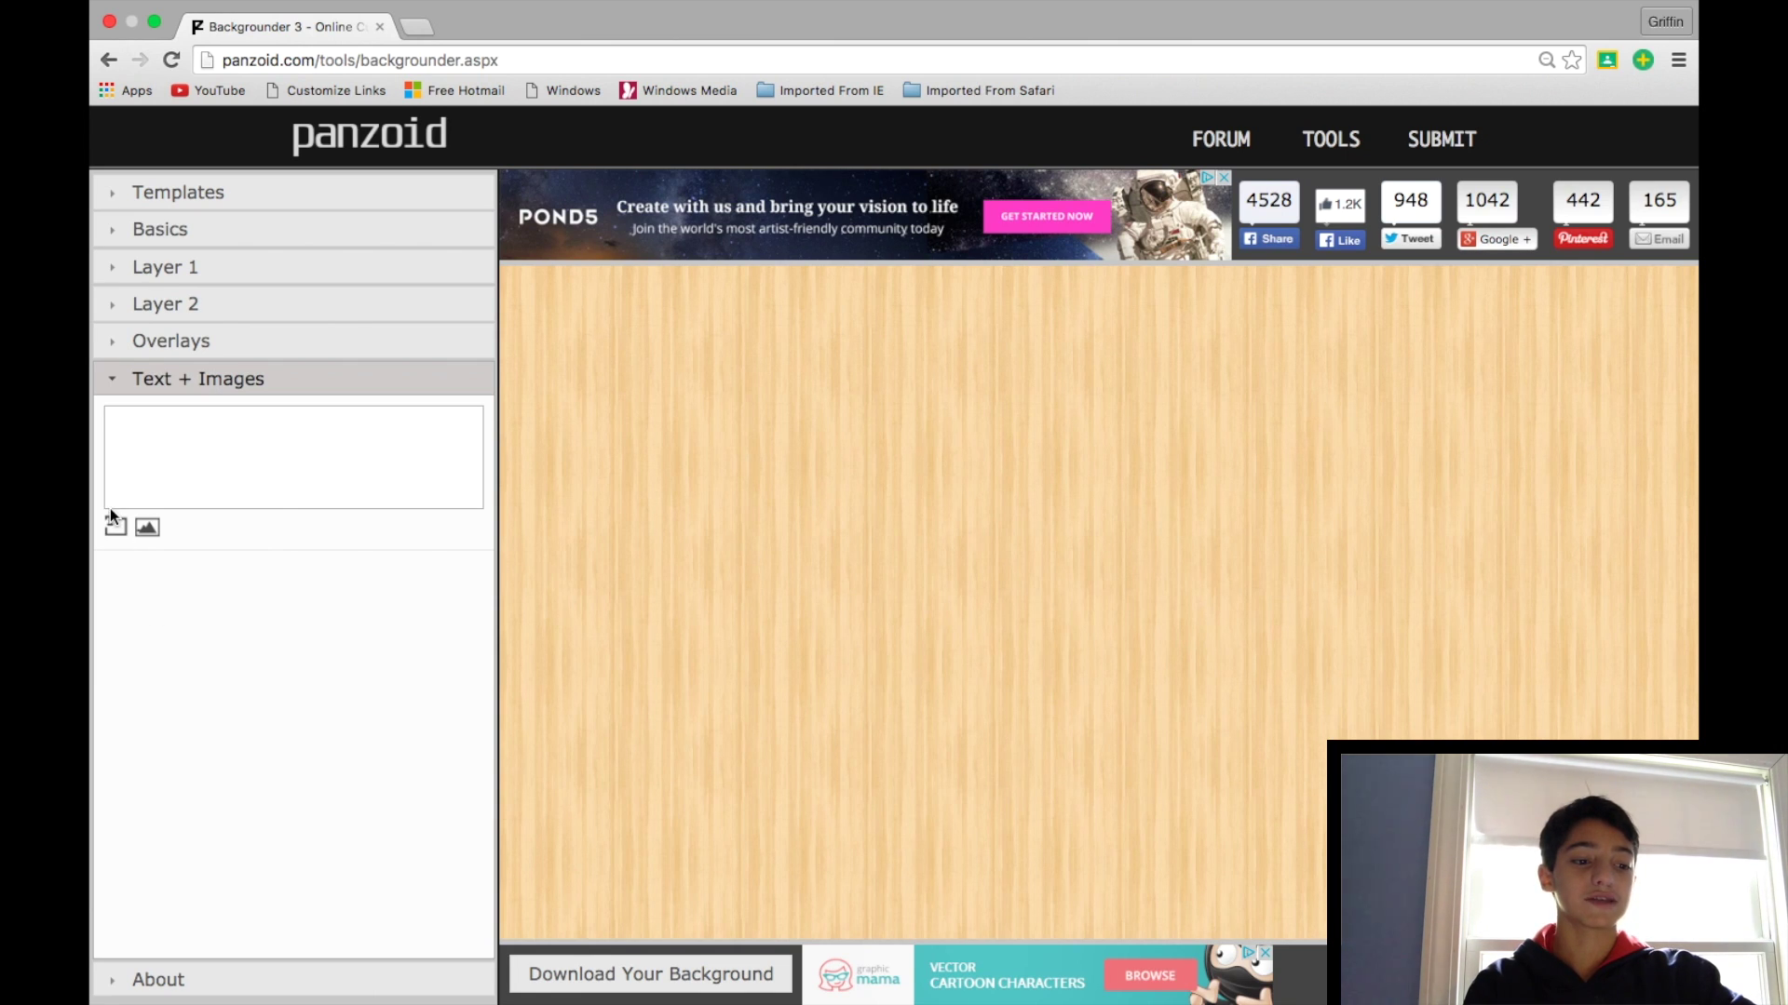
# - Add a text sprite reading 'CVS Deals' and set its font to Bebas
pyautogui.click(119, 528)
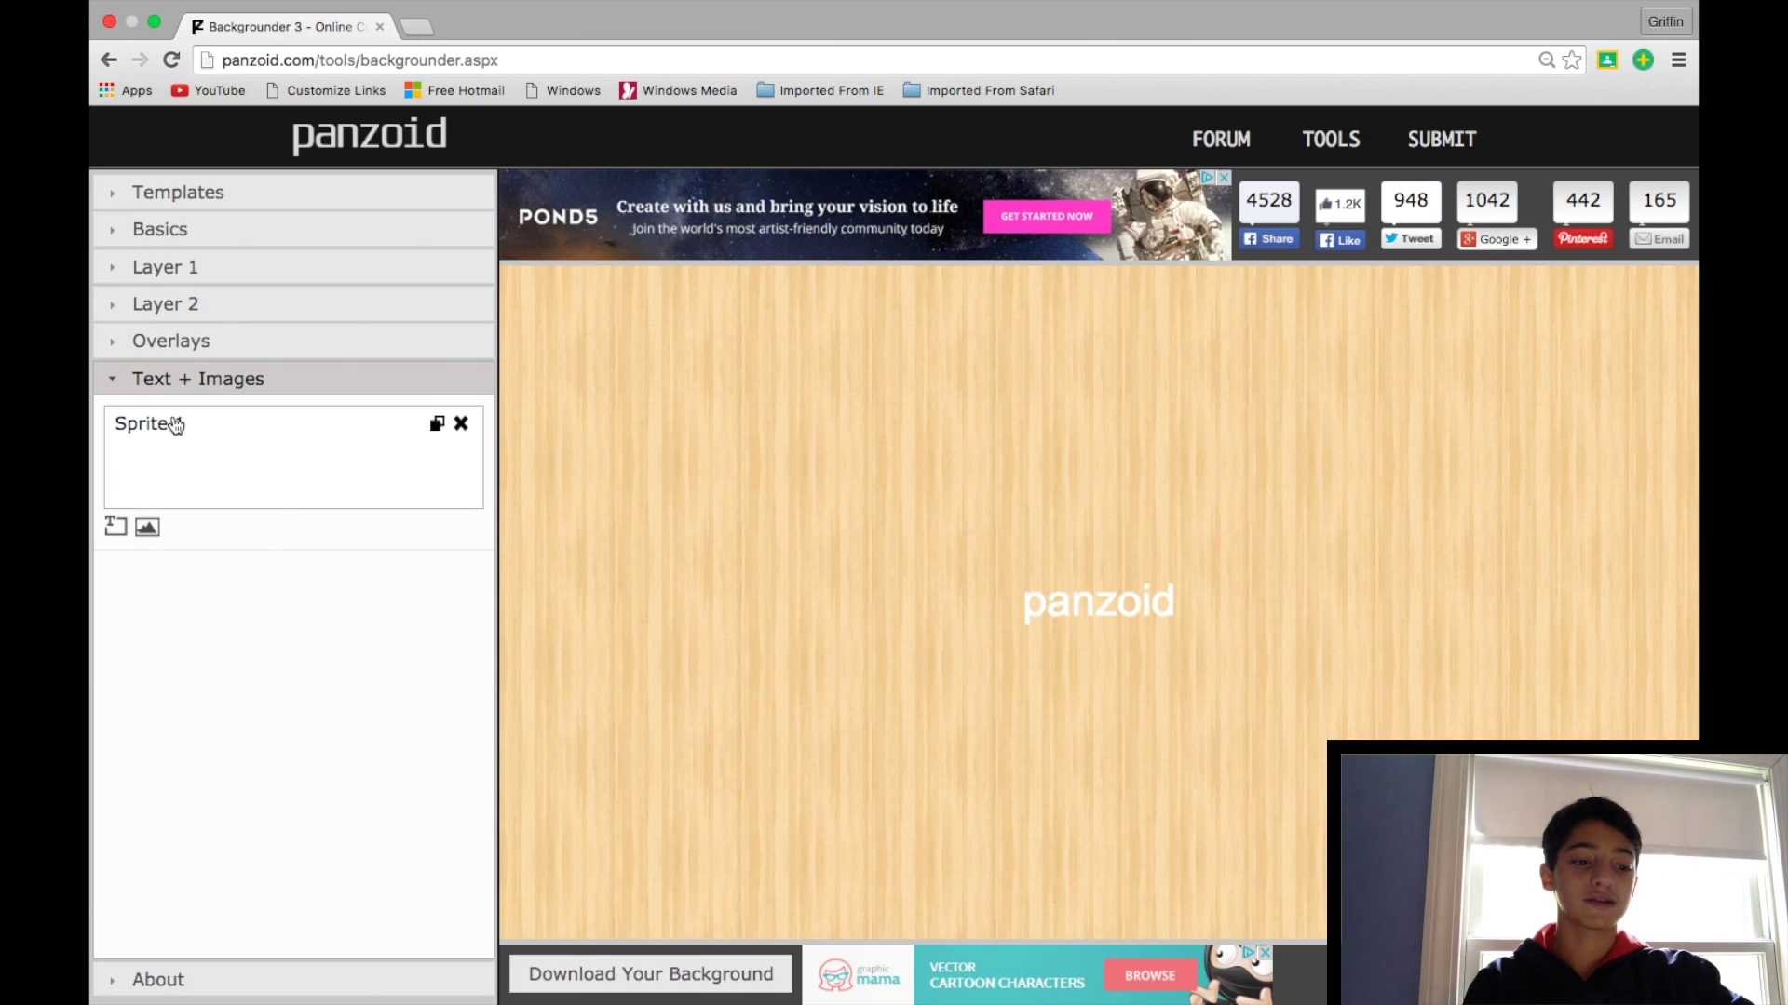
pyautogui.click(172, 423)
pyautogui.click(228, 581)
pyautogui.press('BackSpace')
pyautogui.press('BackSpace')
pyautogui.press('BackSpace')
pyautogui.press('BackSpace')
pyautogui.press('BackSpace')
pyautogui.press('BackSpace')
pyautogui.press('BackSpace')
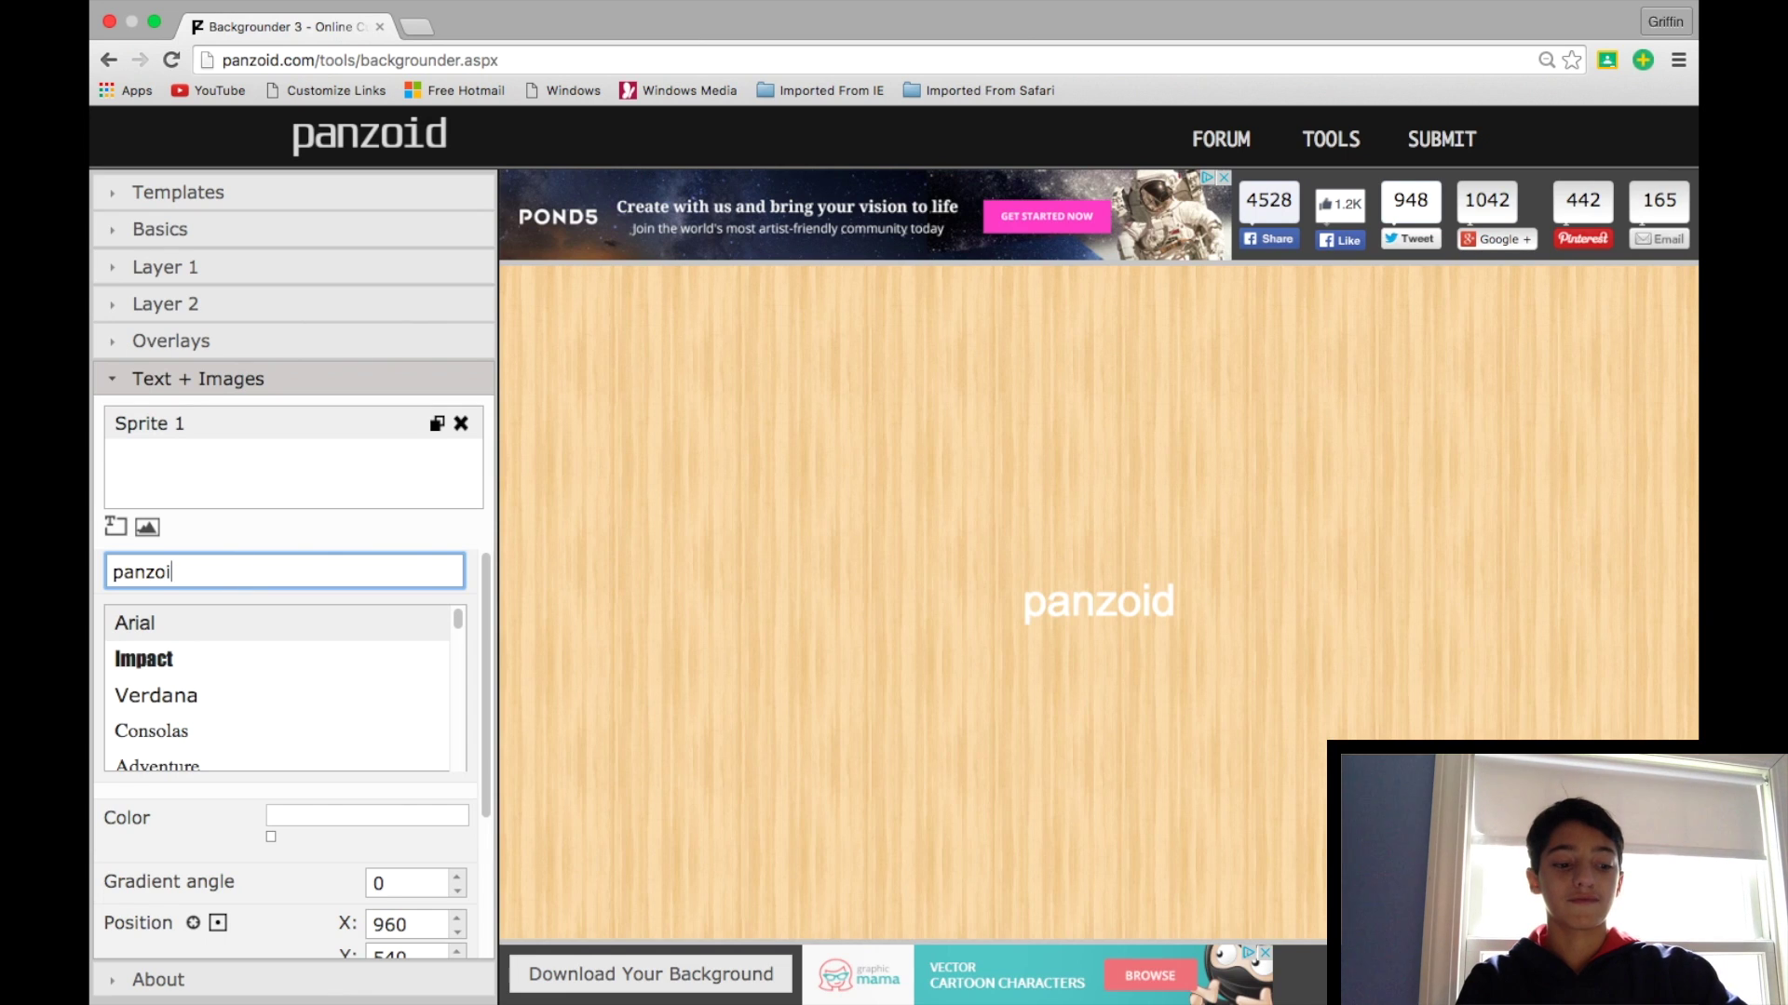
pyautogui.write('Cv')
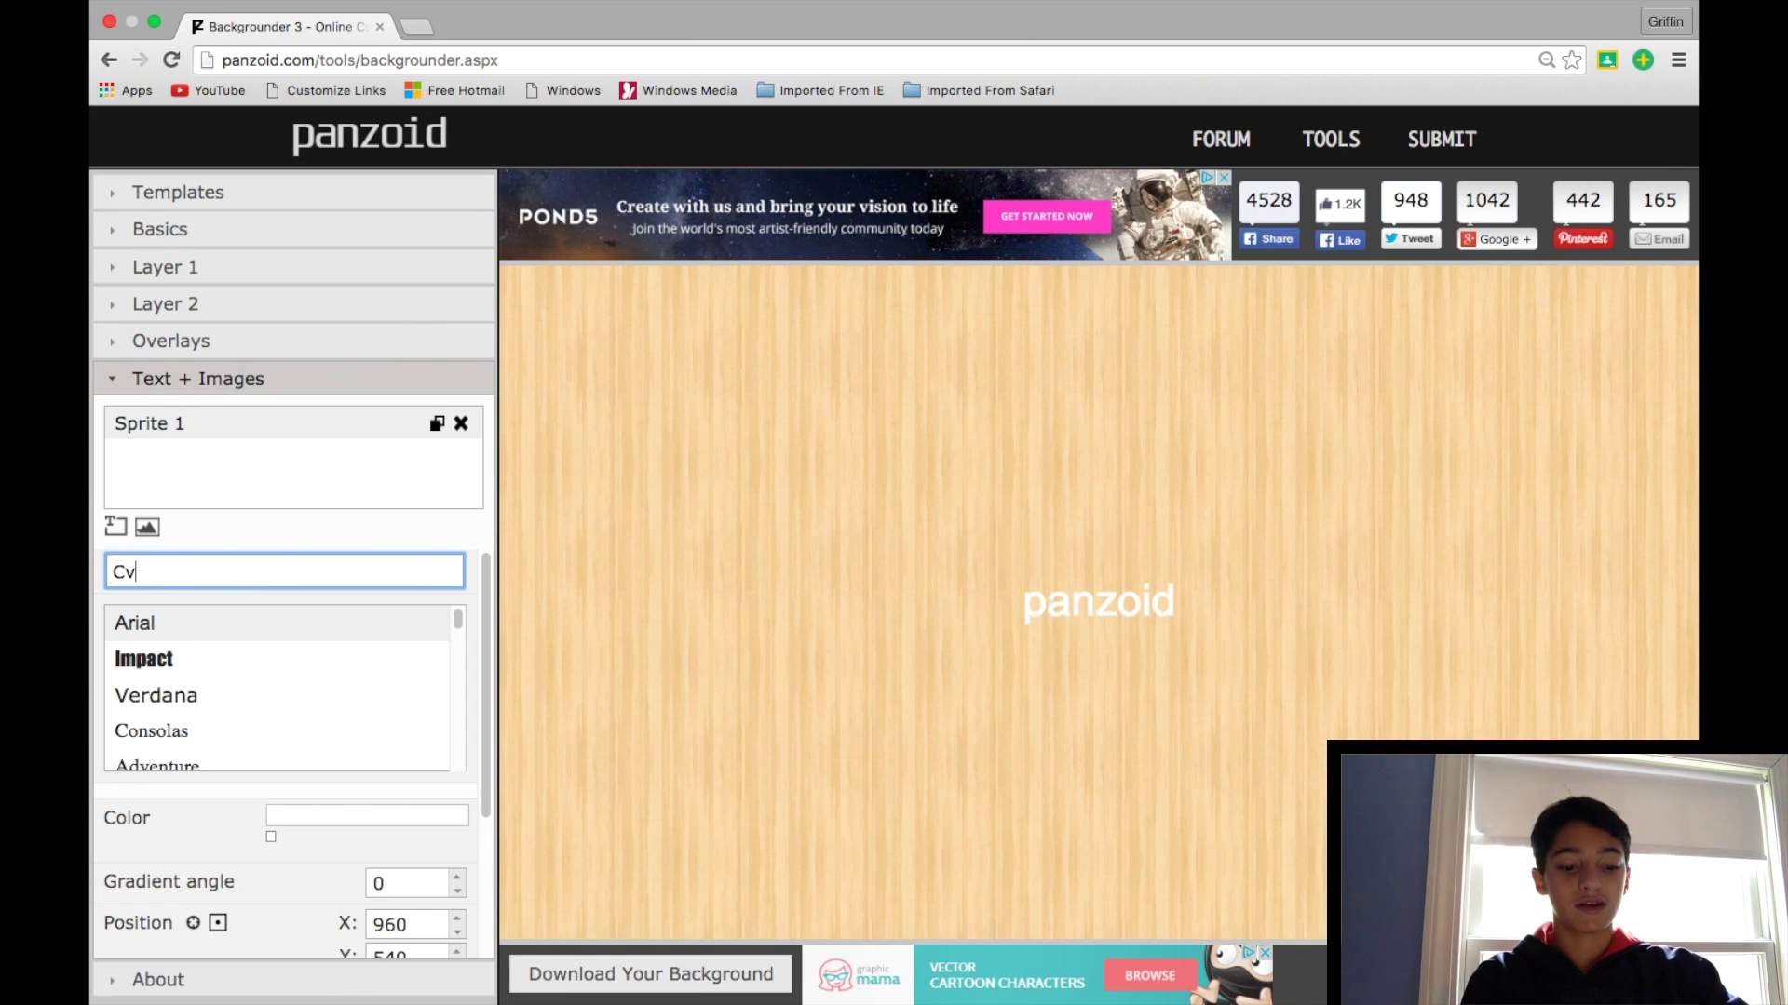
pyautogui.write('VS D')
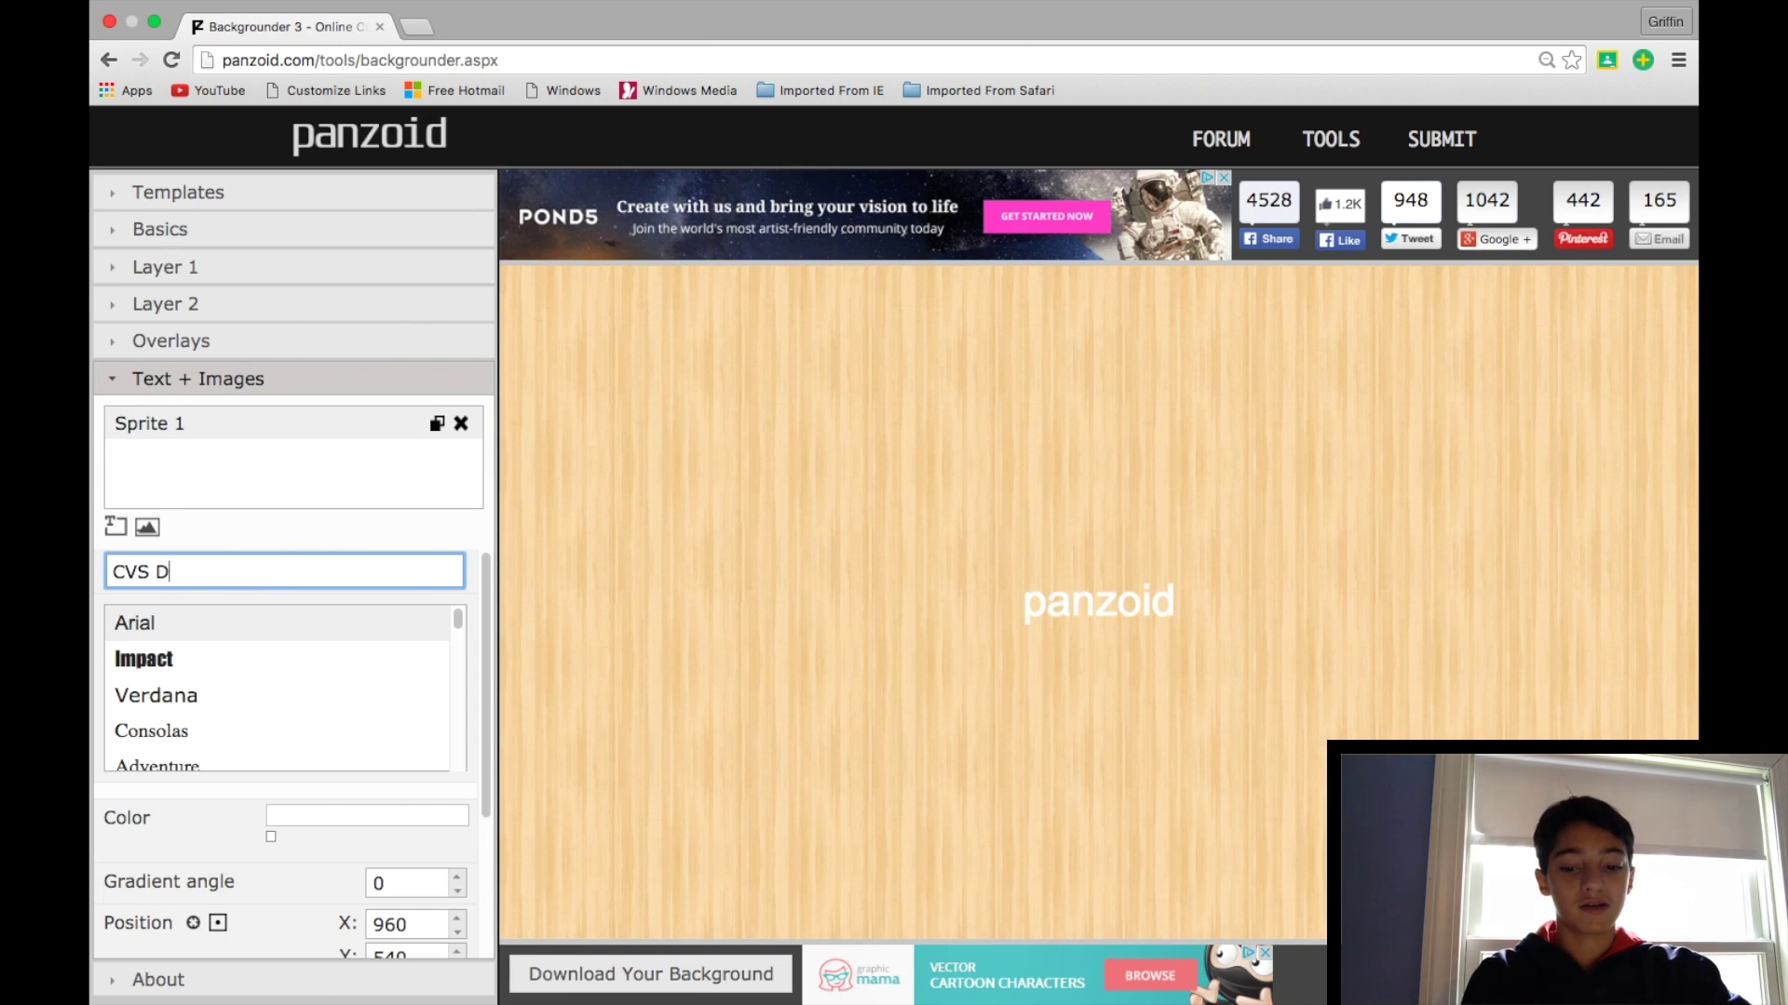
pyautogui.write('eak')
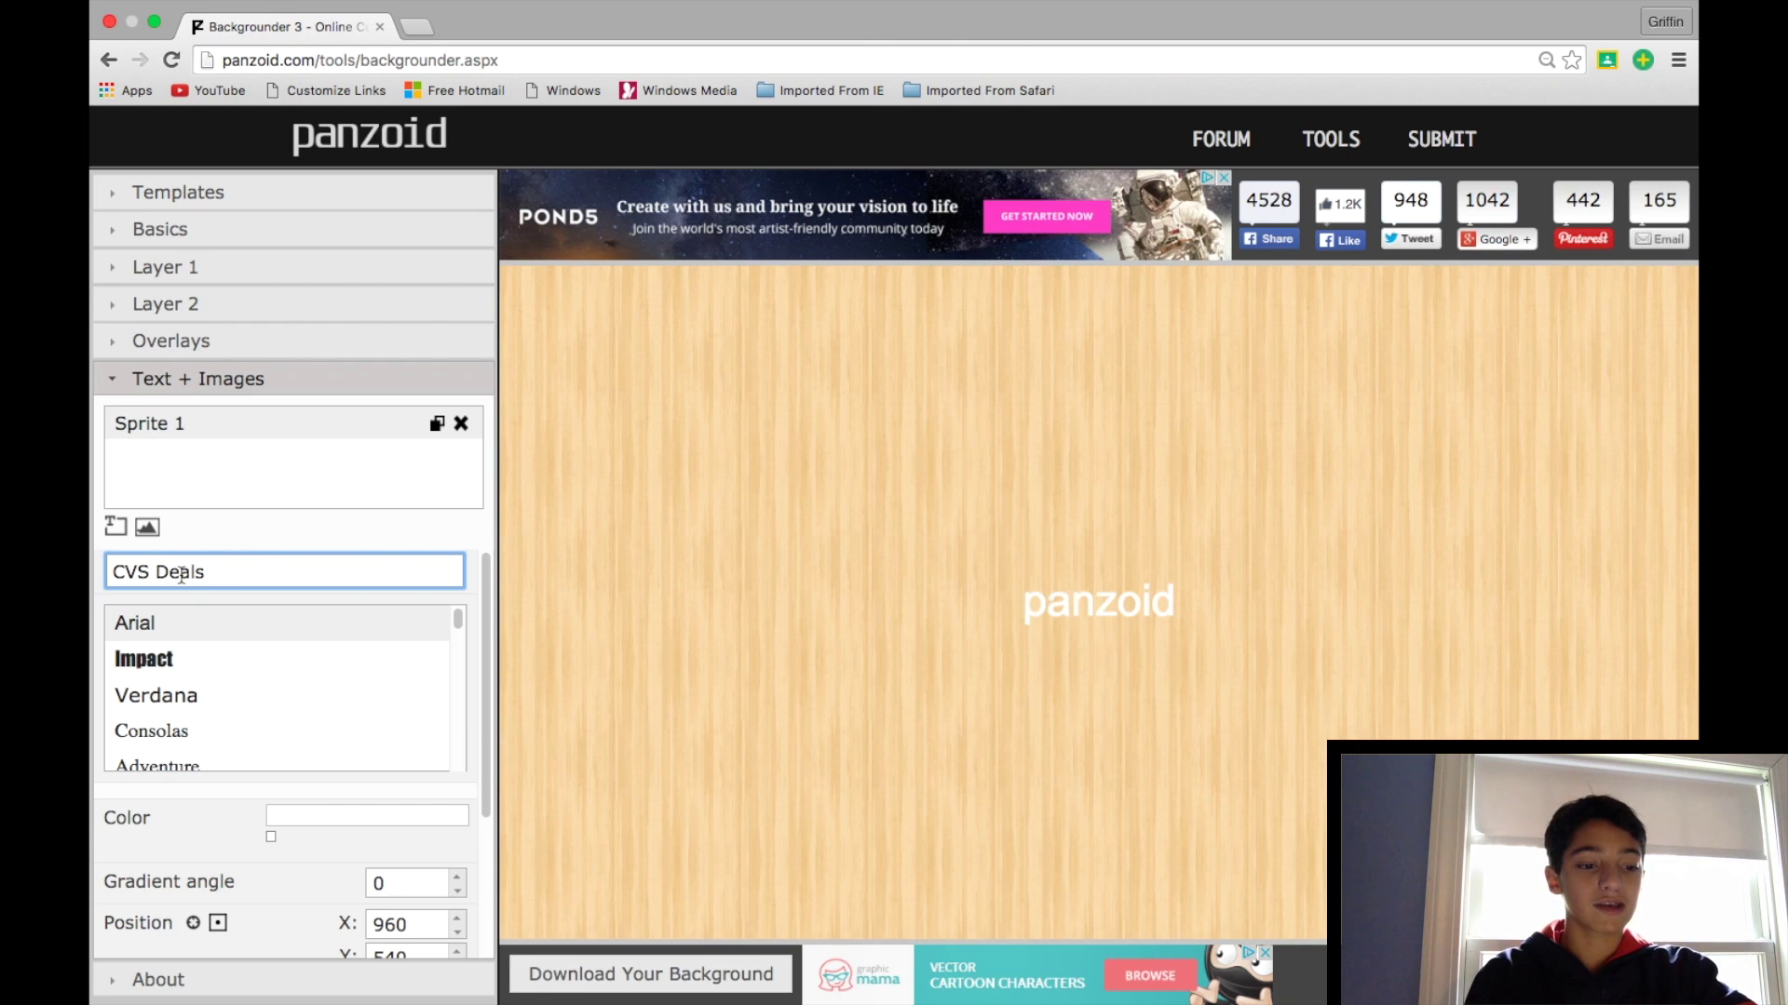
pyautogui.scroll(-8, 207, 700)
pyautogui.scroll(-1, 207, 700)
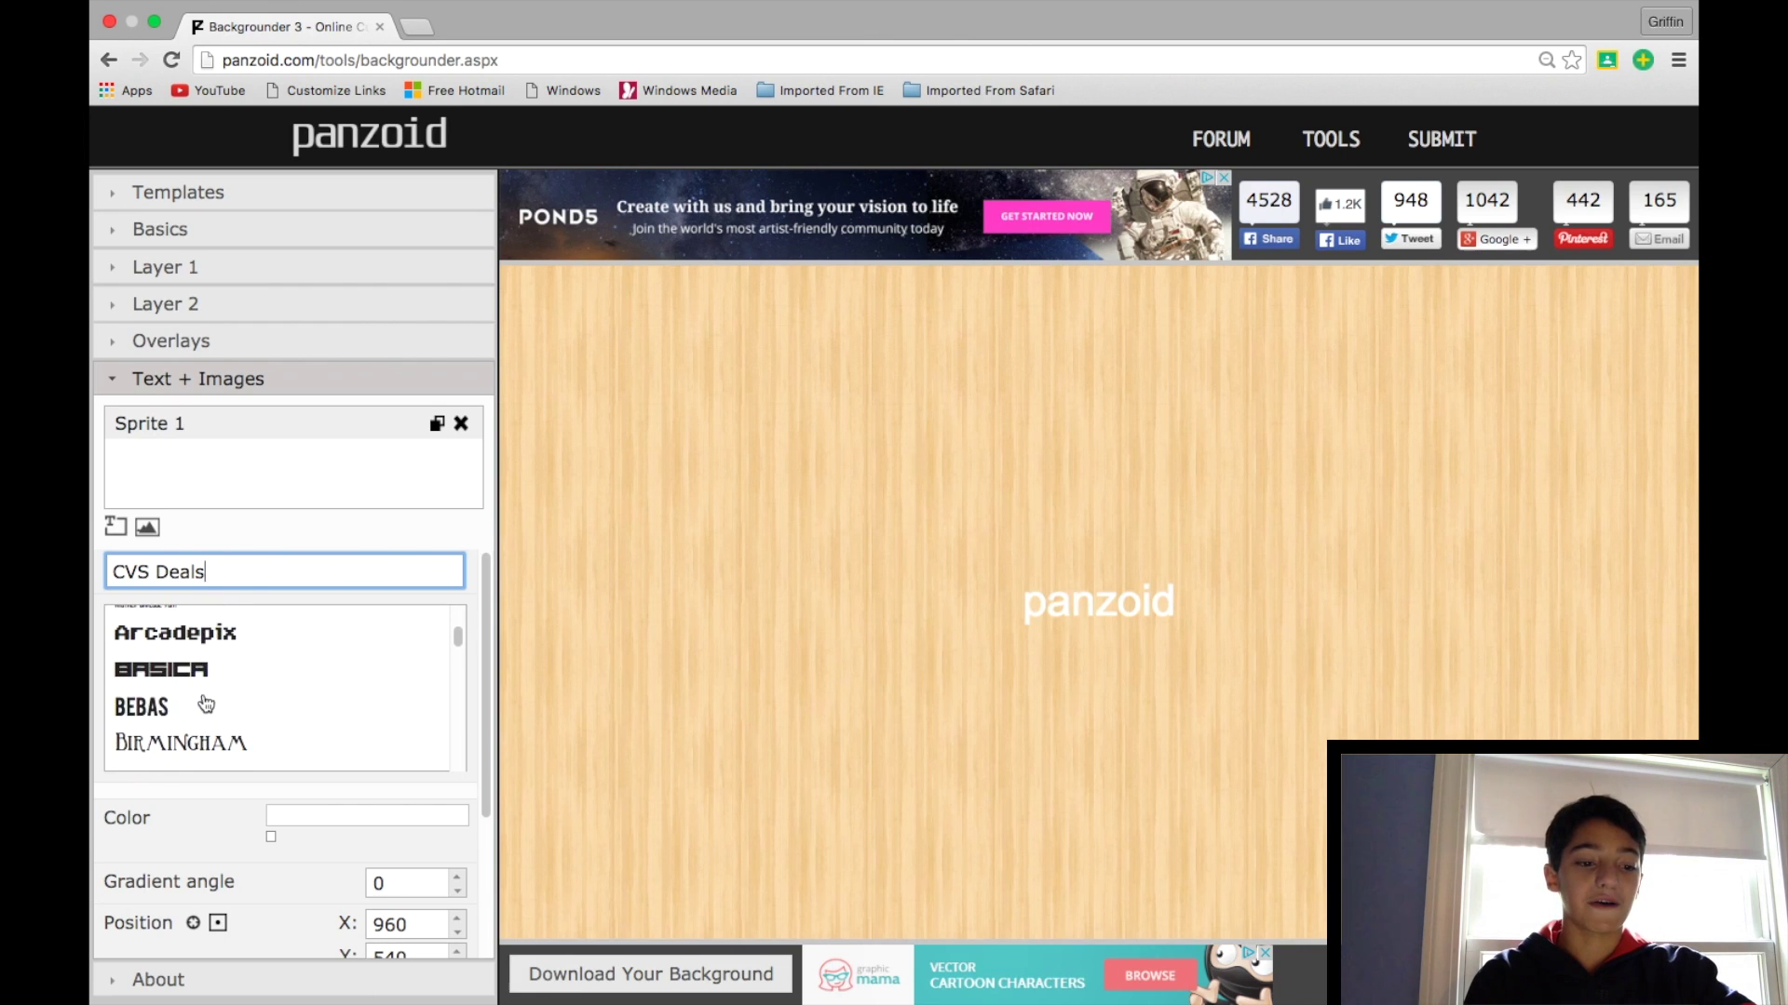
pyautogui.click(154, 712)
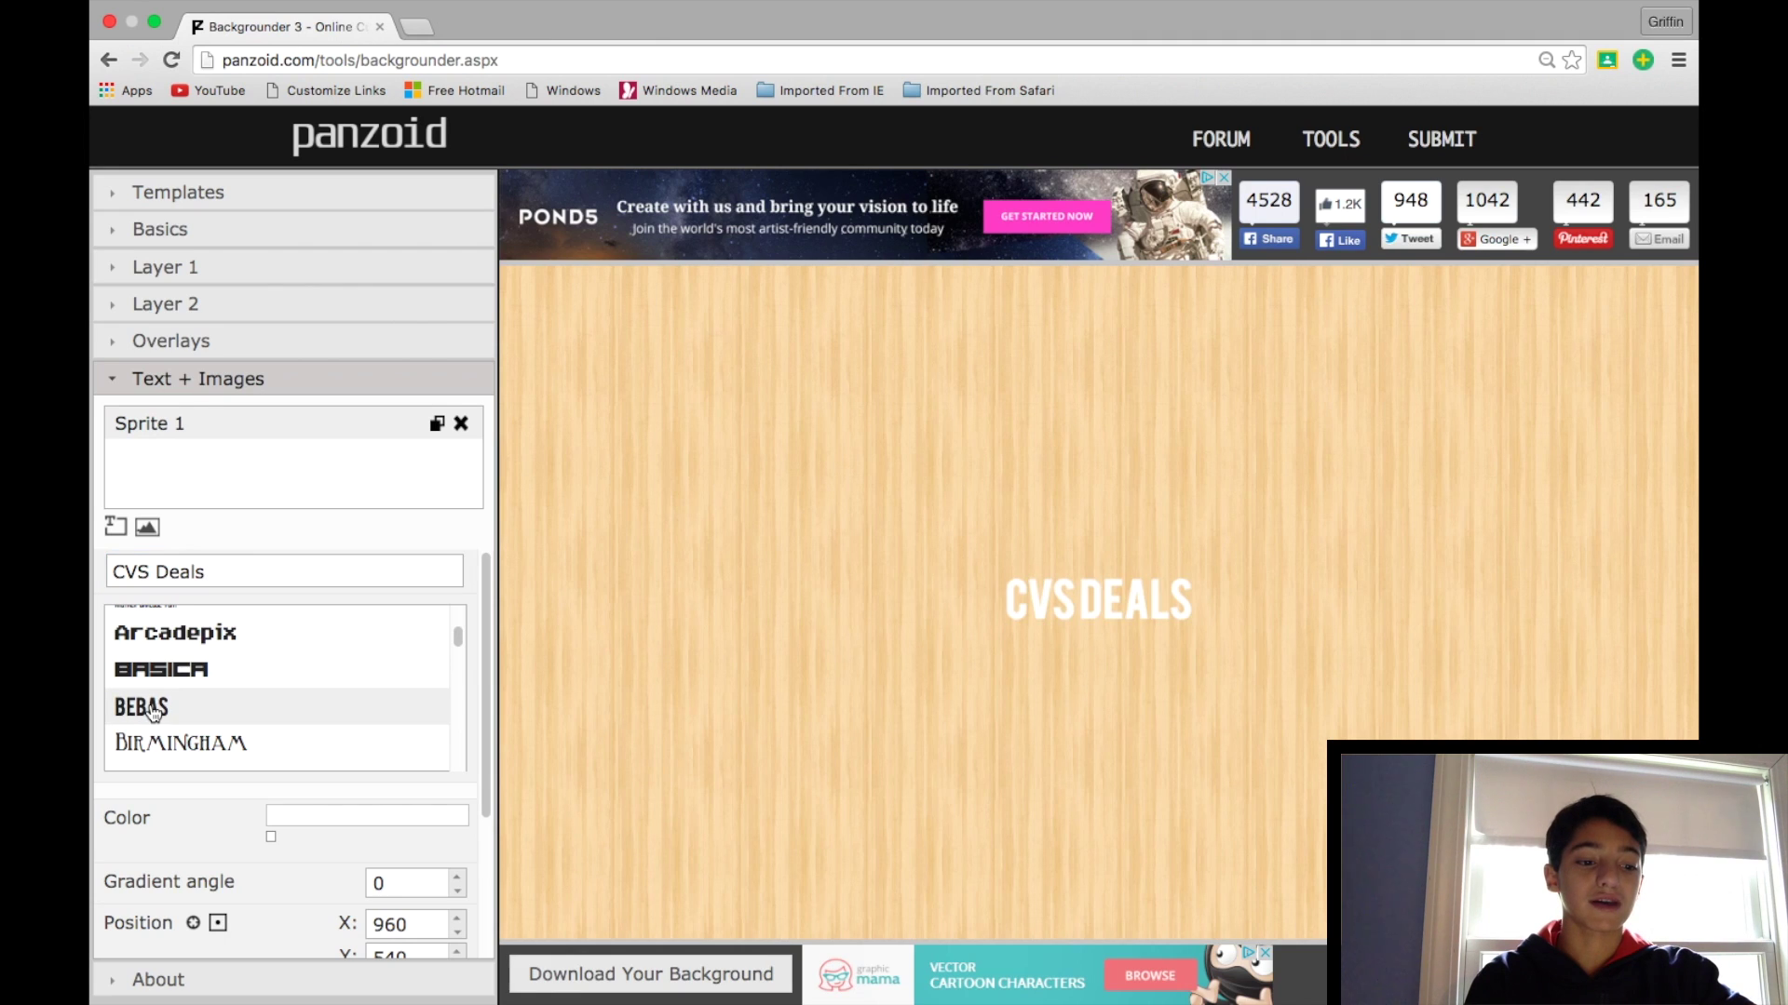
# - Colour the CVS Deals text a saturated, slightly darkened blue
pyautogui.click(272, 838)
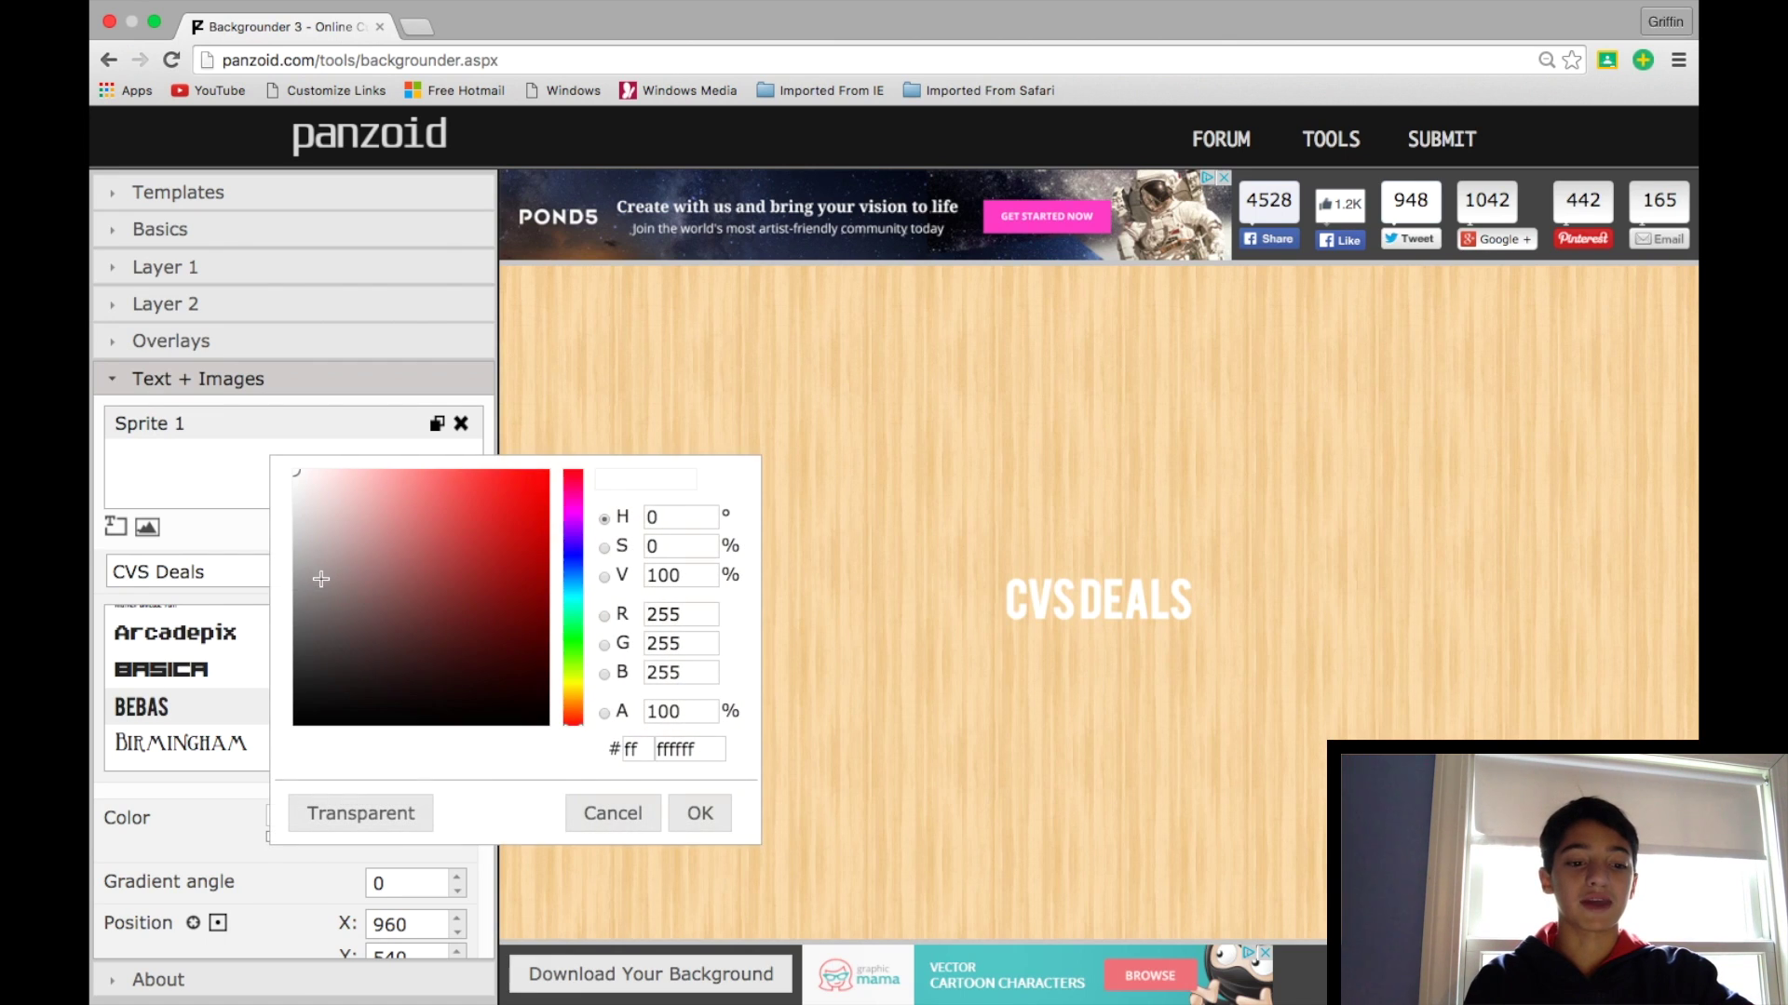
pyautogui.click(573, 559)
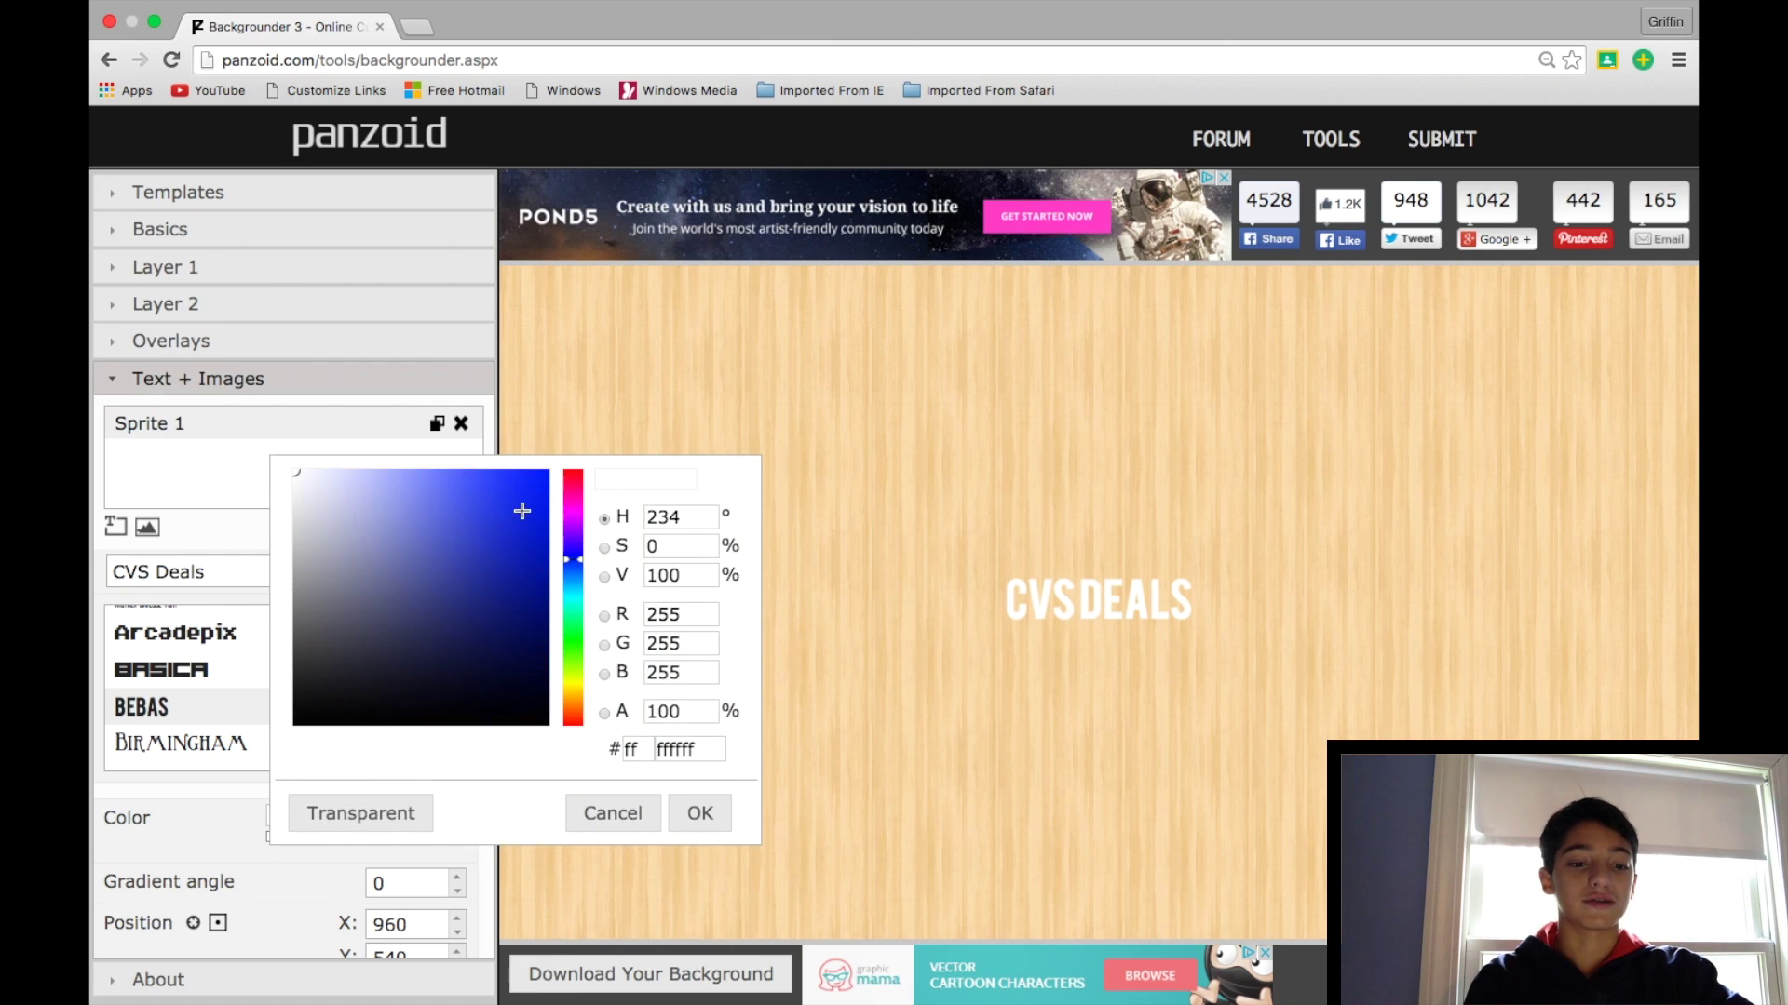
pyautogui.moveTo(521, 511); pyautogui.dragTo(584, 438)
pyautogui.moveTo(511, 497); pyautogui.dragTo(517, 498)
pyautogui.click(699, 813)
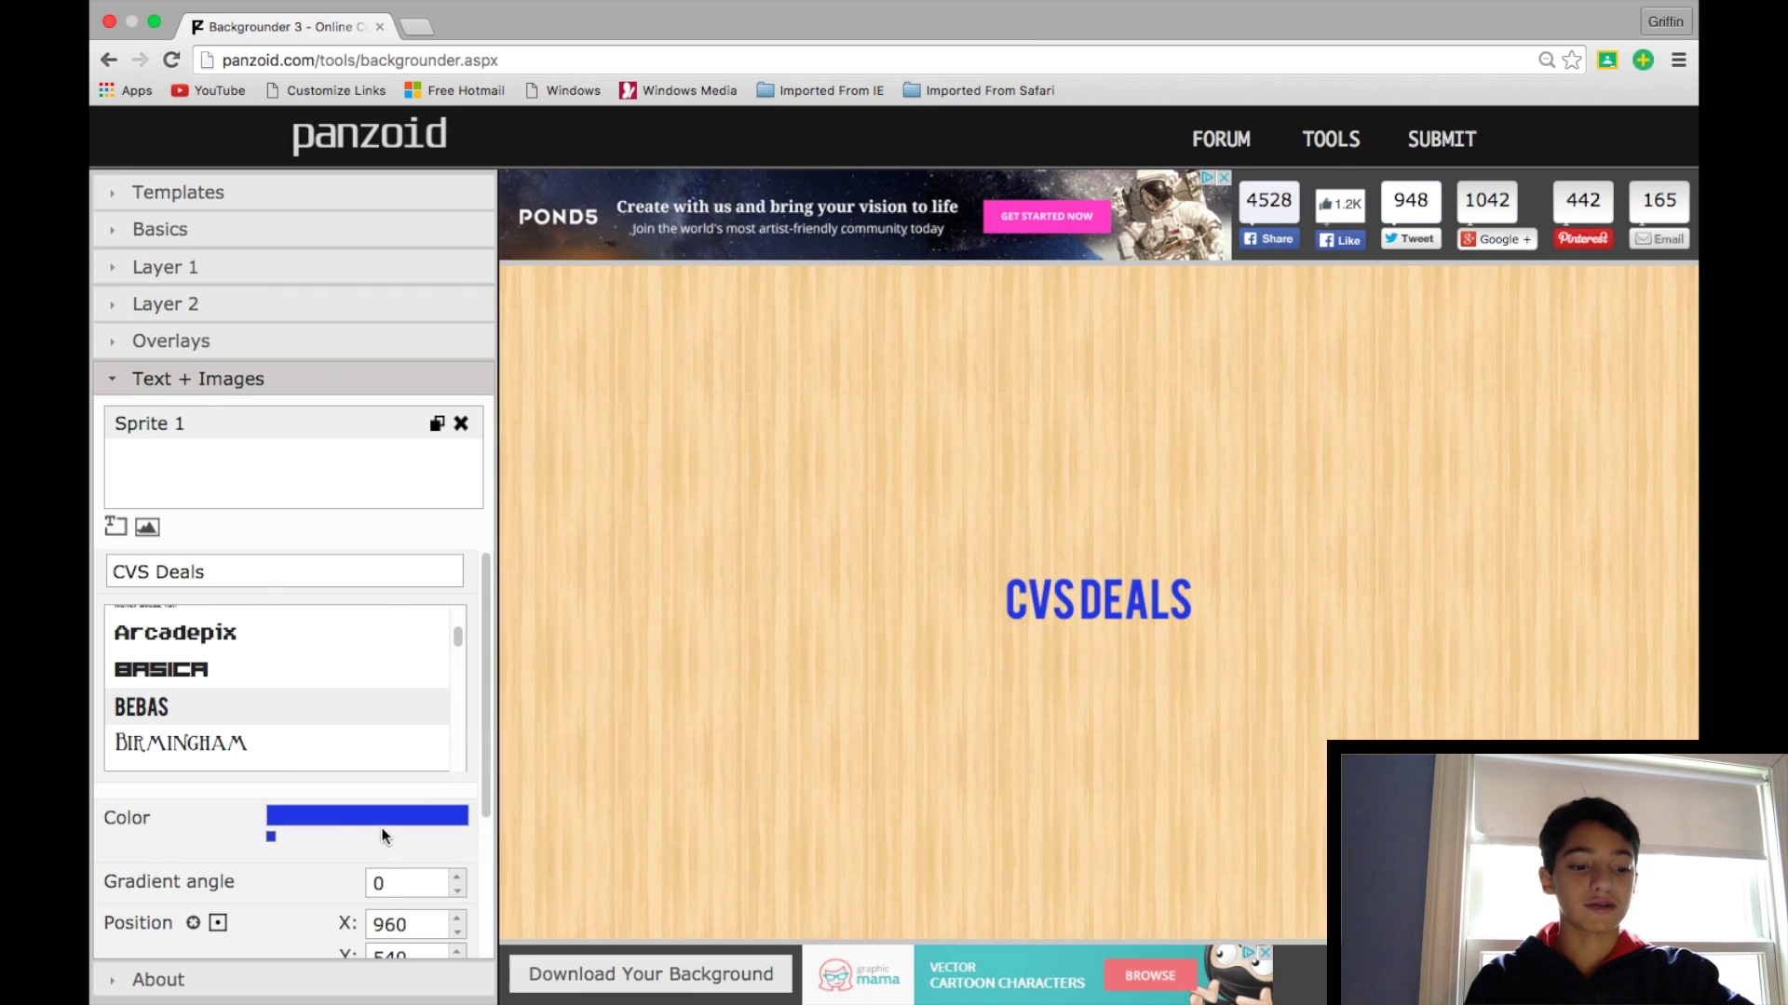
# - Set the font size to 300 and move the text to the upper left (695, 211)
pyautogui.scroll(-5, 343, 907)
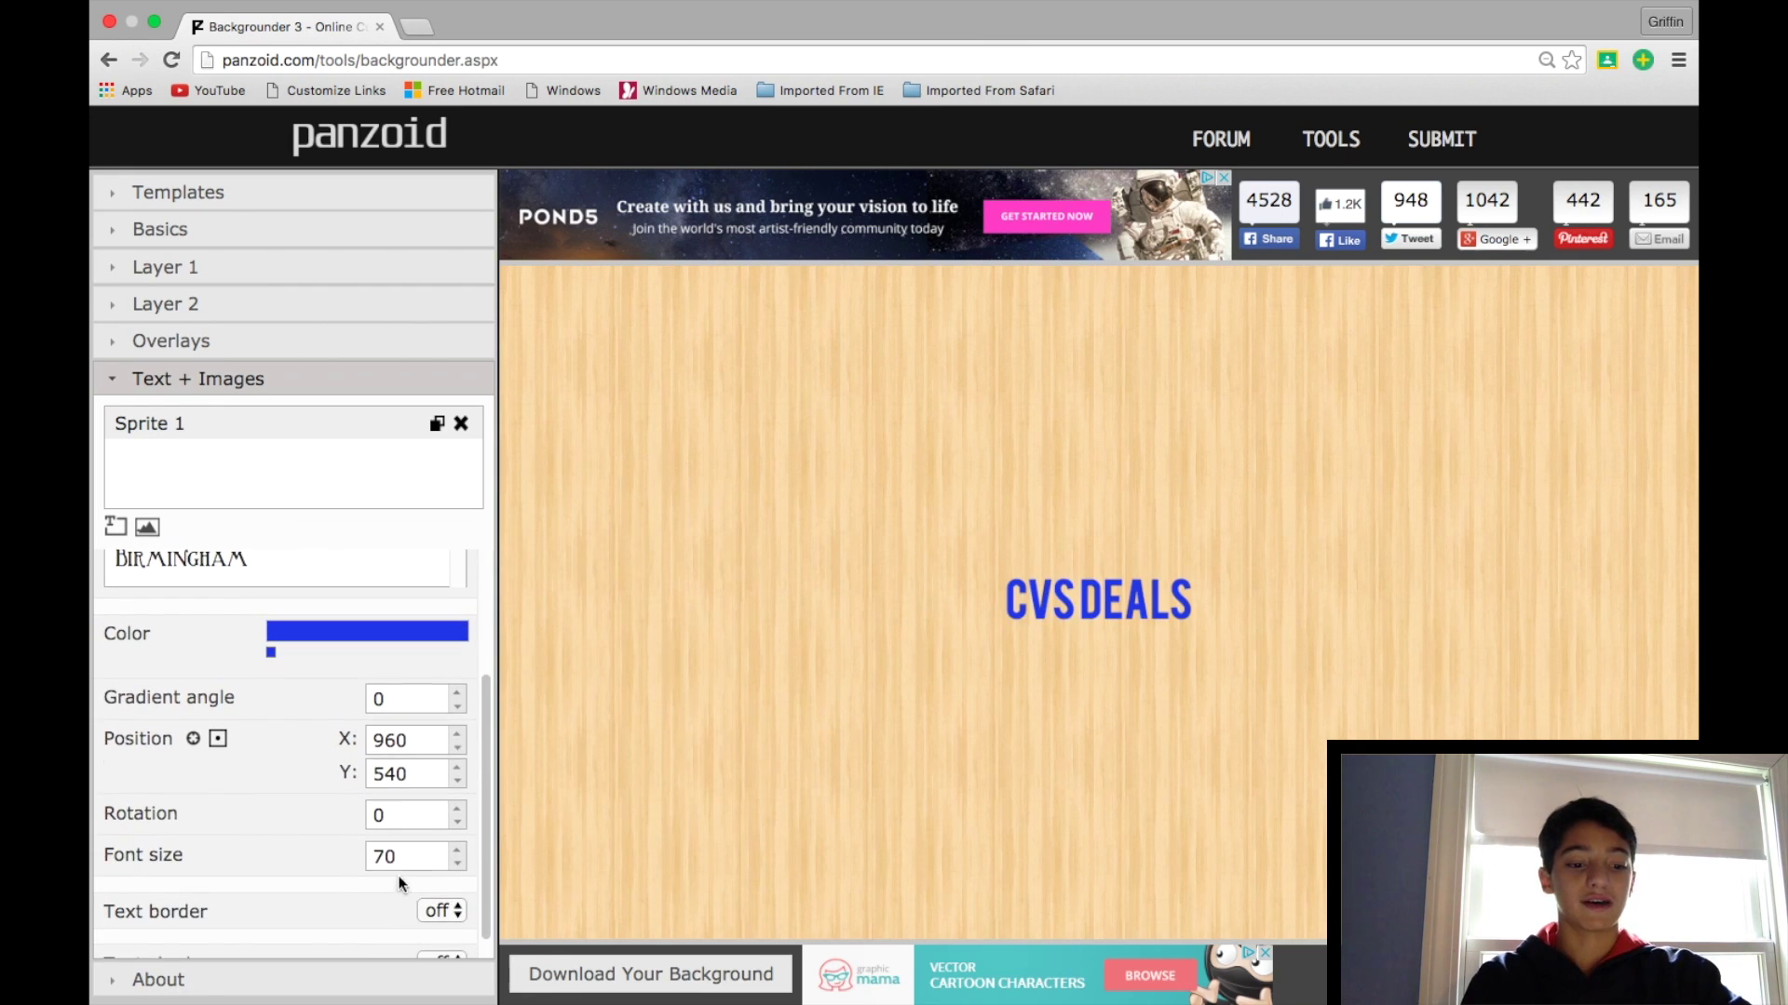
pyautogui.click(402, 853)
pyautogui.press('BackSpace')
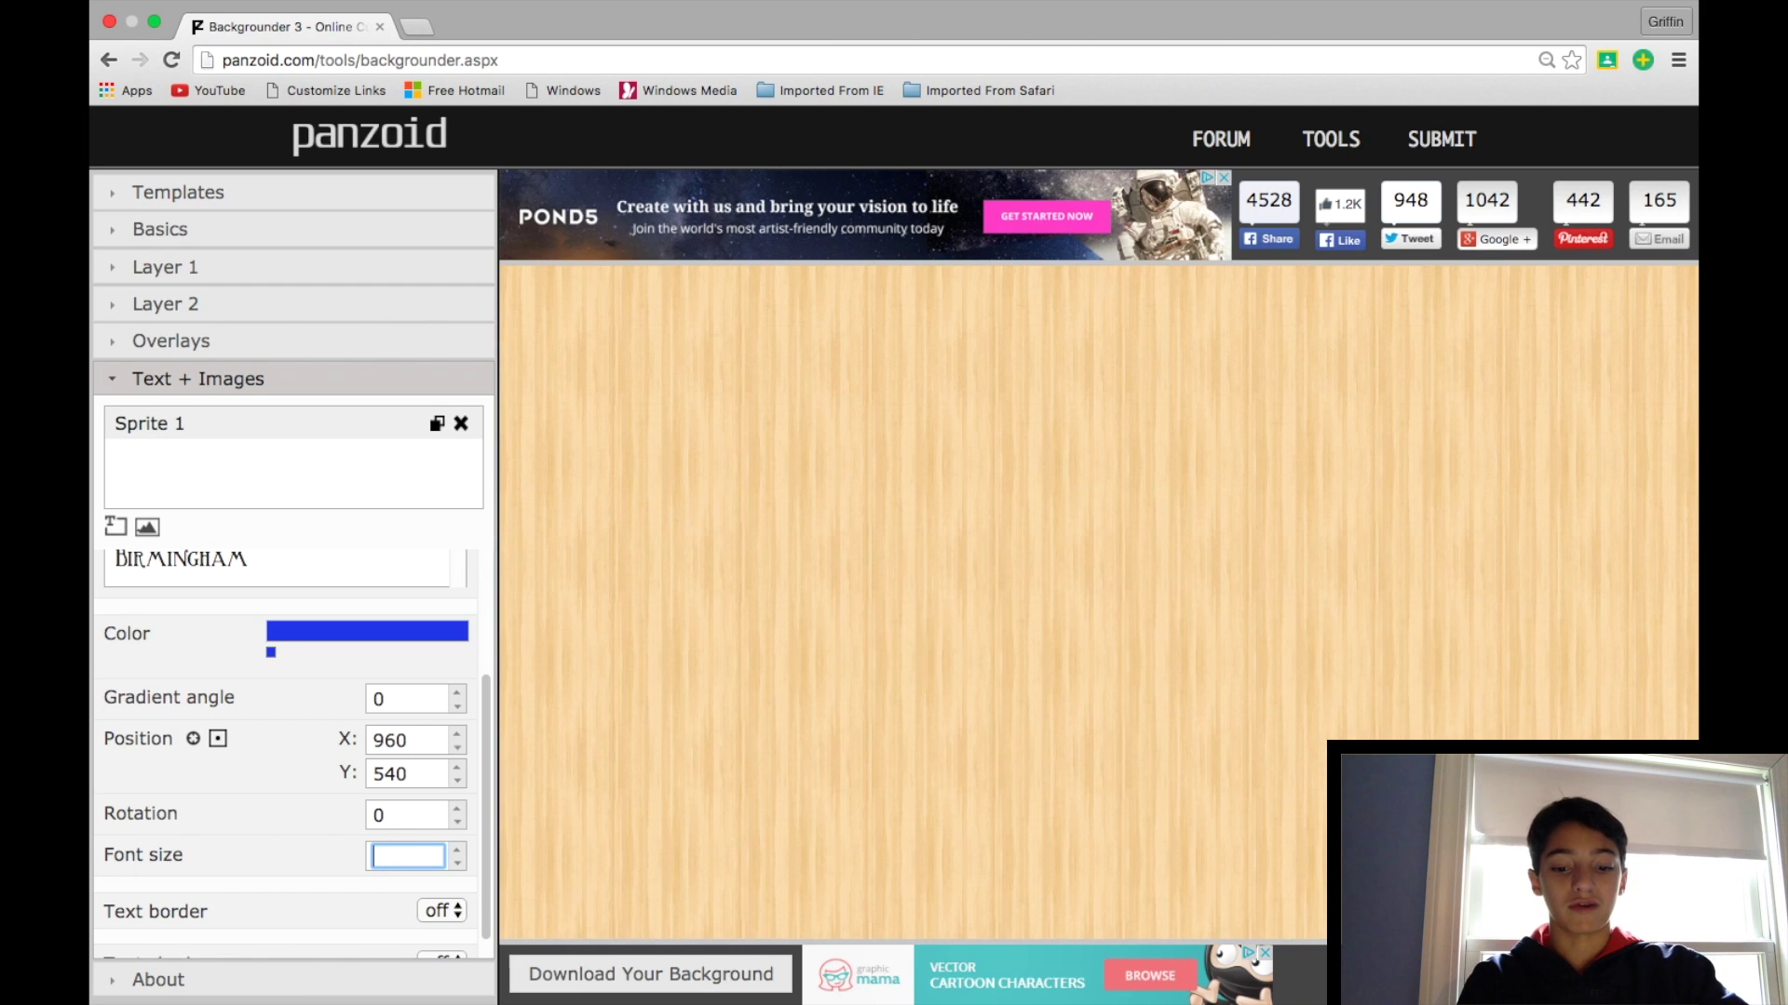
pyautogui.write('300')
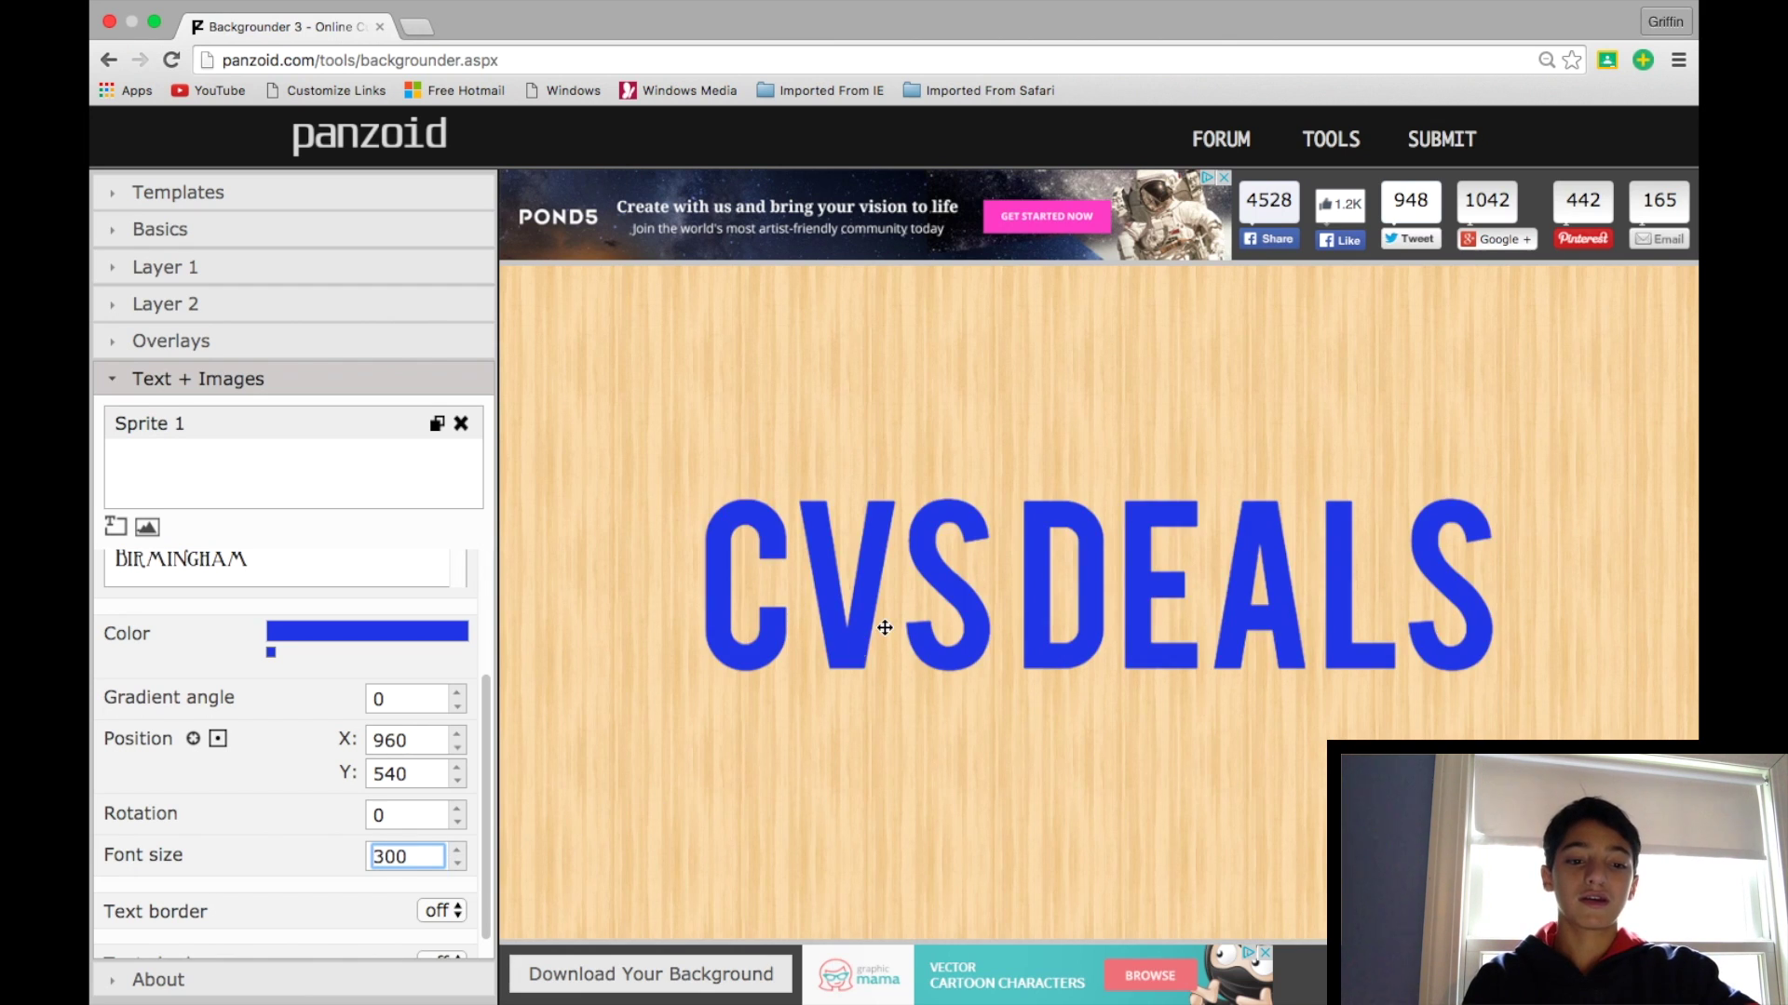
pyautogui.moveTo(884, 628); pyautogui.dragTo(718, 423)
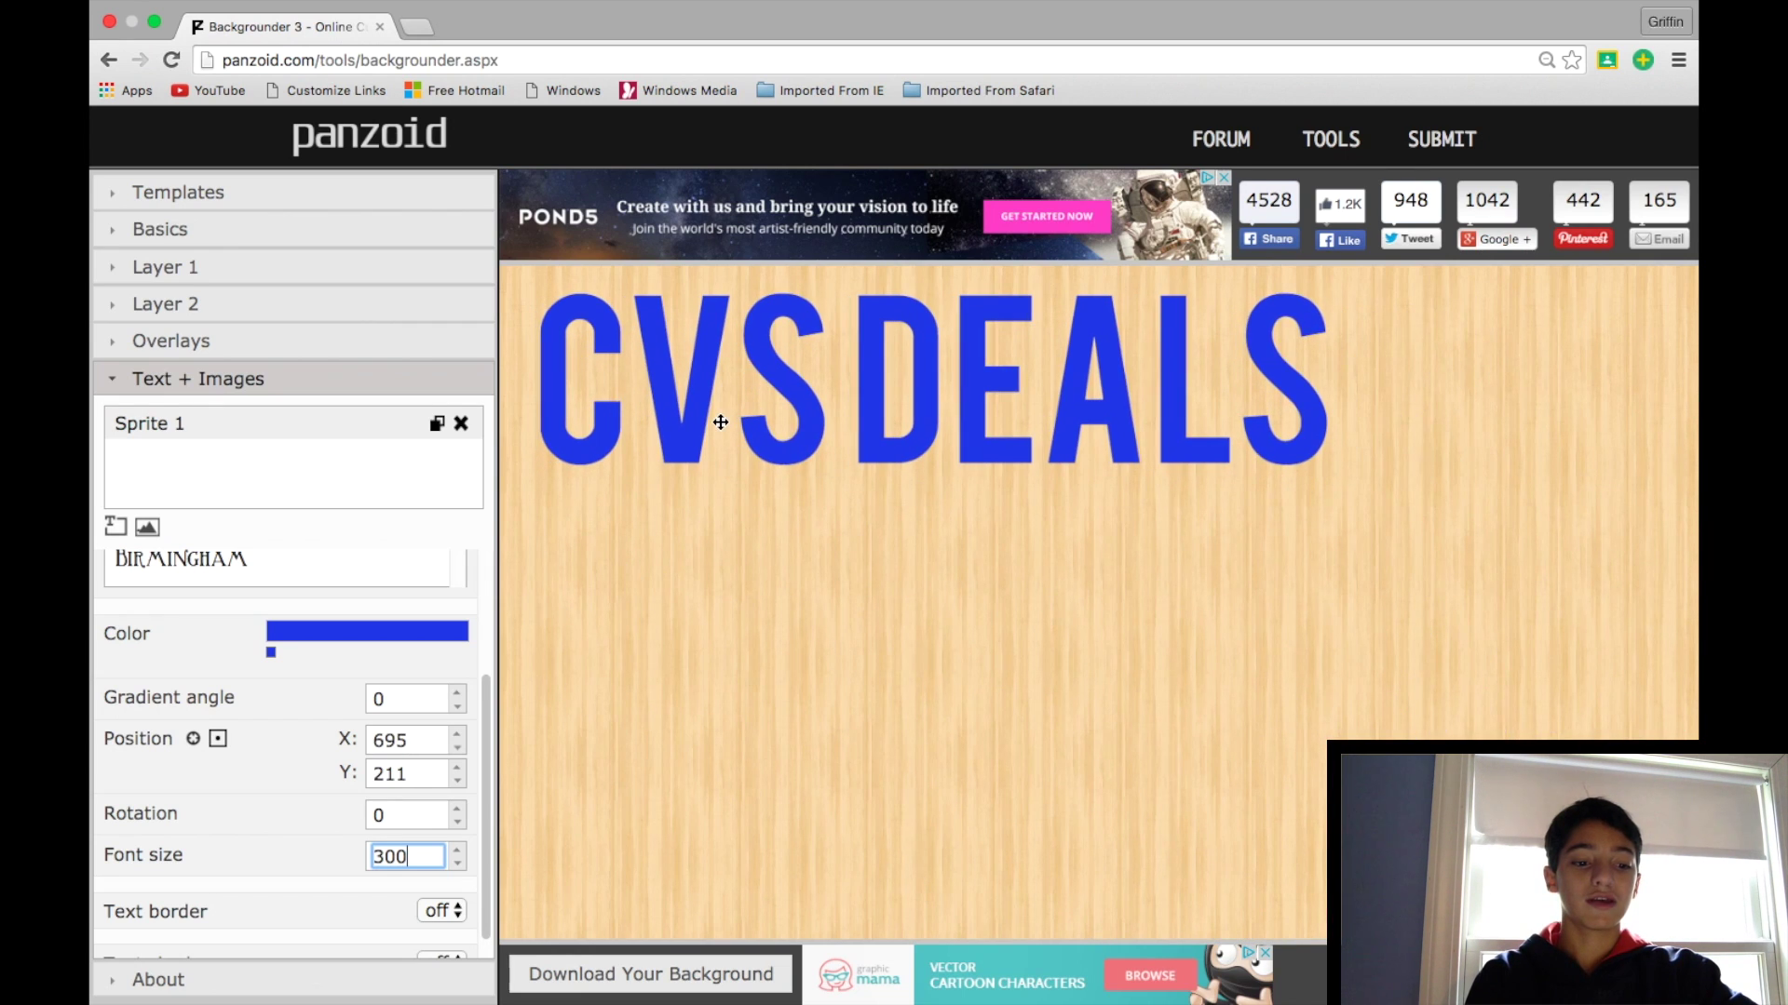
pyautogui.scroll(-1, 401, 818)
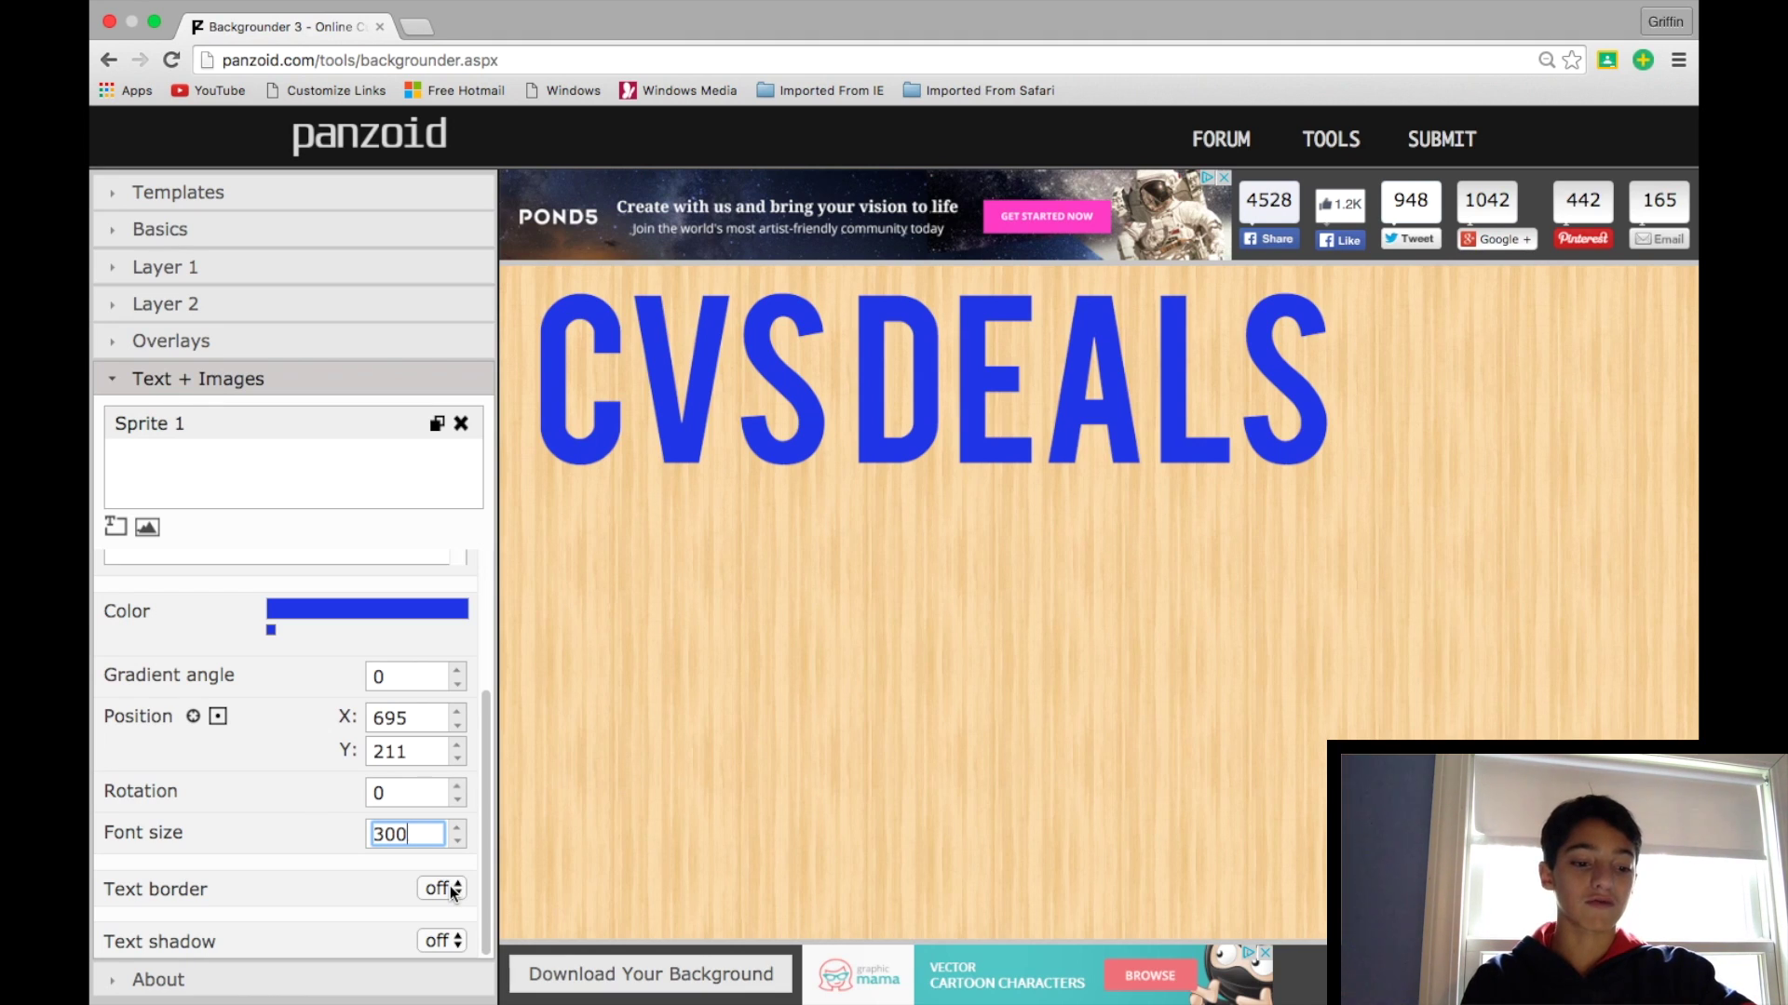
pyautogui.click(442, 889)
# - Turn on the text border with thickness 3
pyautogui.click(445, 908)
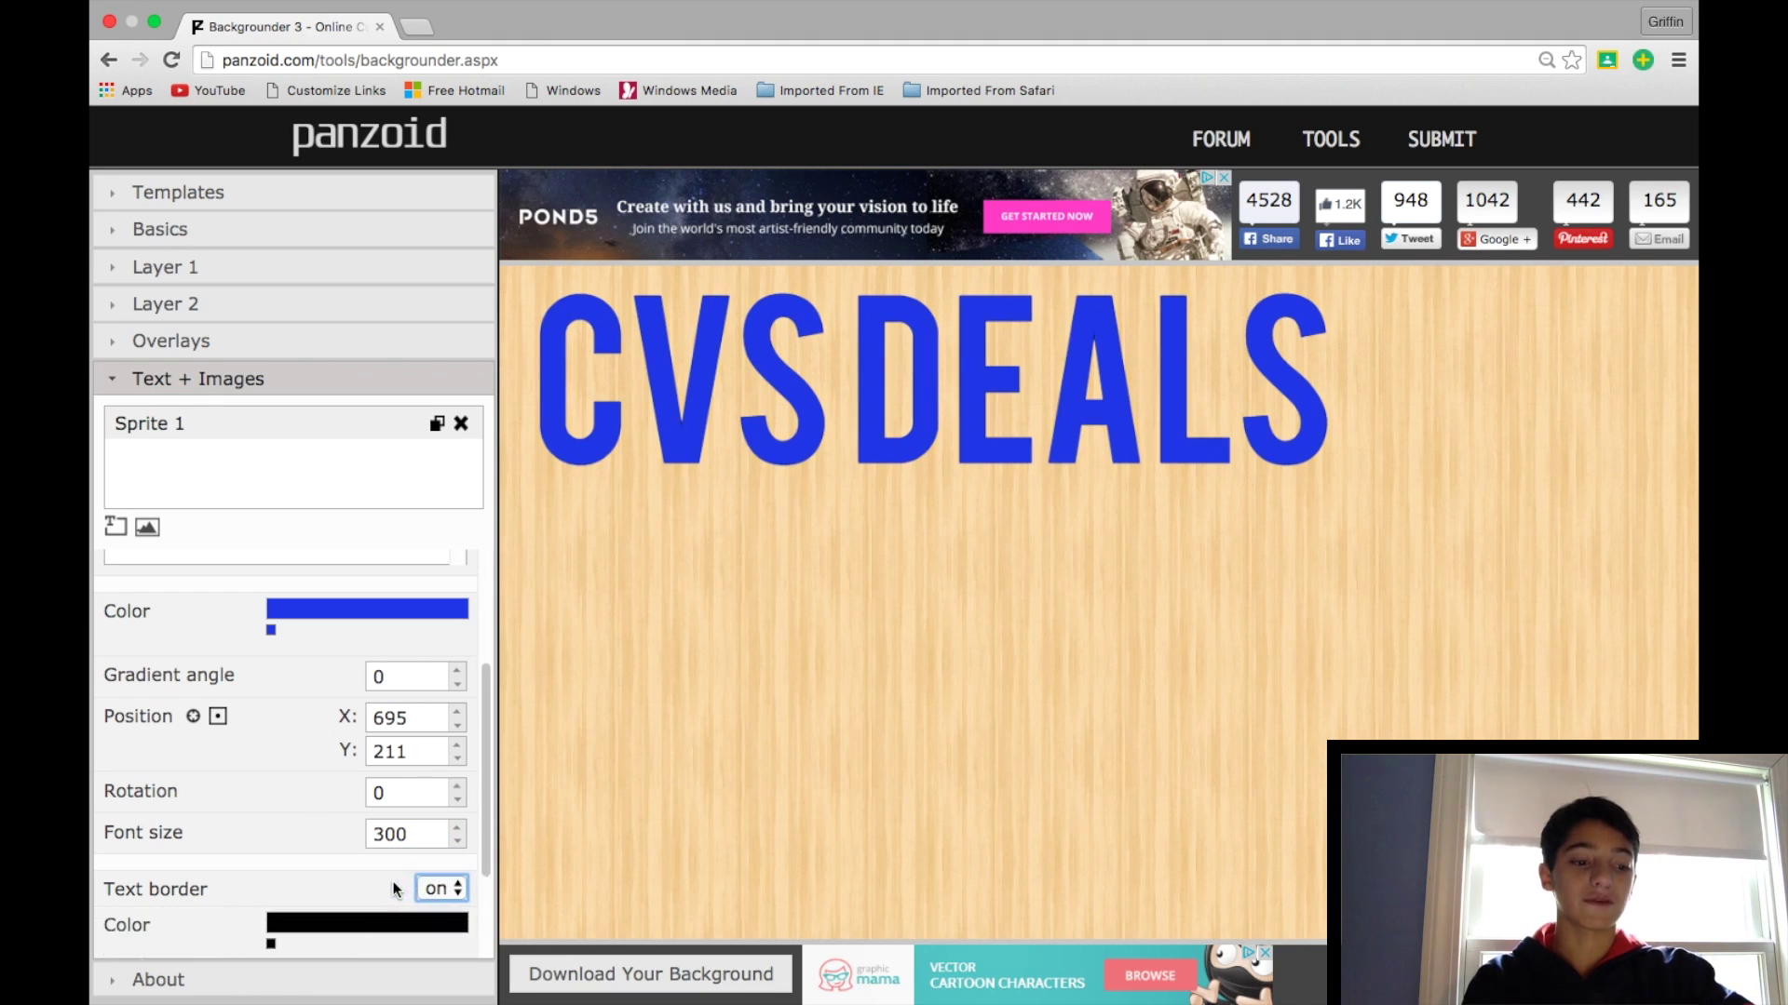
pyautogui.scroll(-3, 393, 883)
pyautogui.scroll(-1, 394, 882)
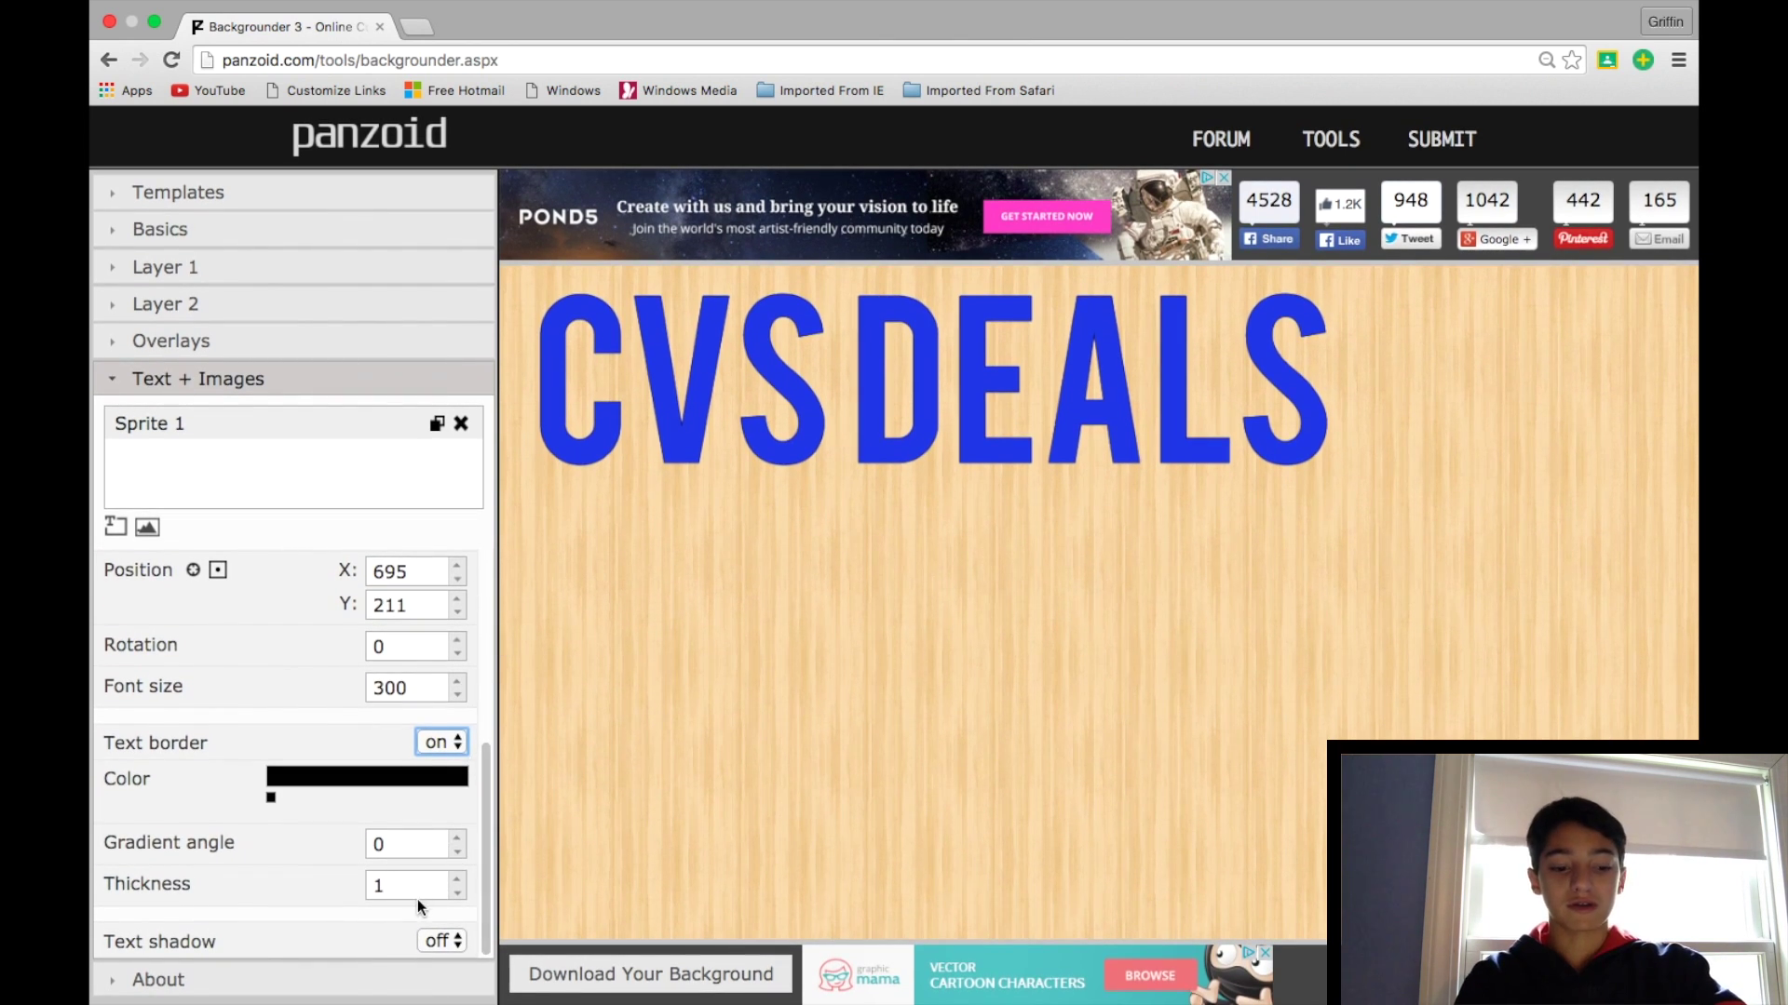
pyautogui.click(417, 884)
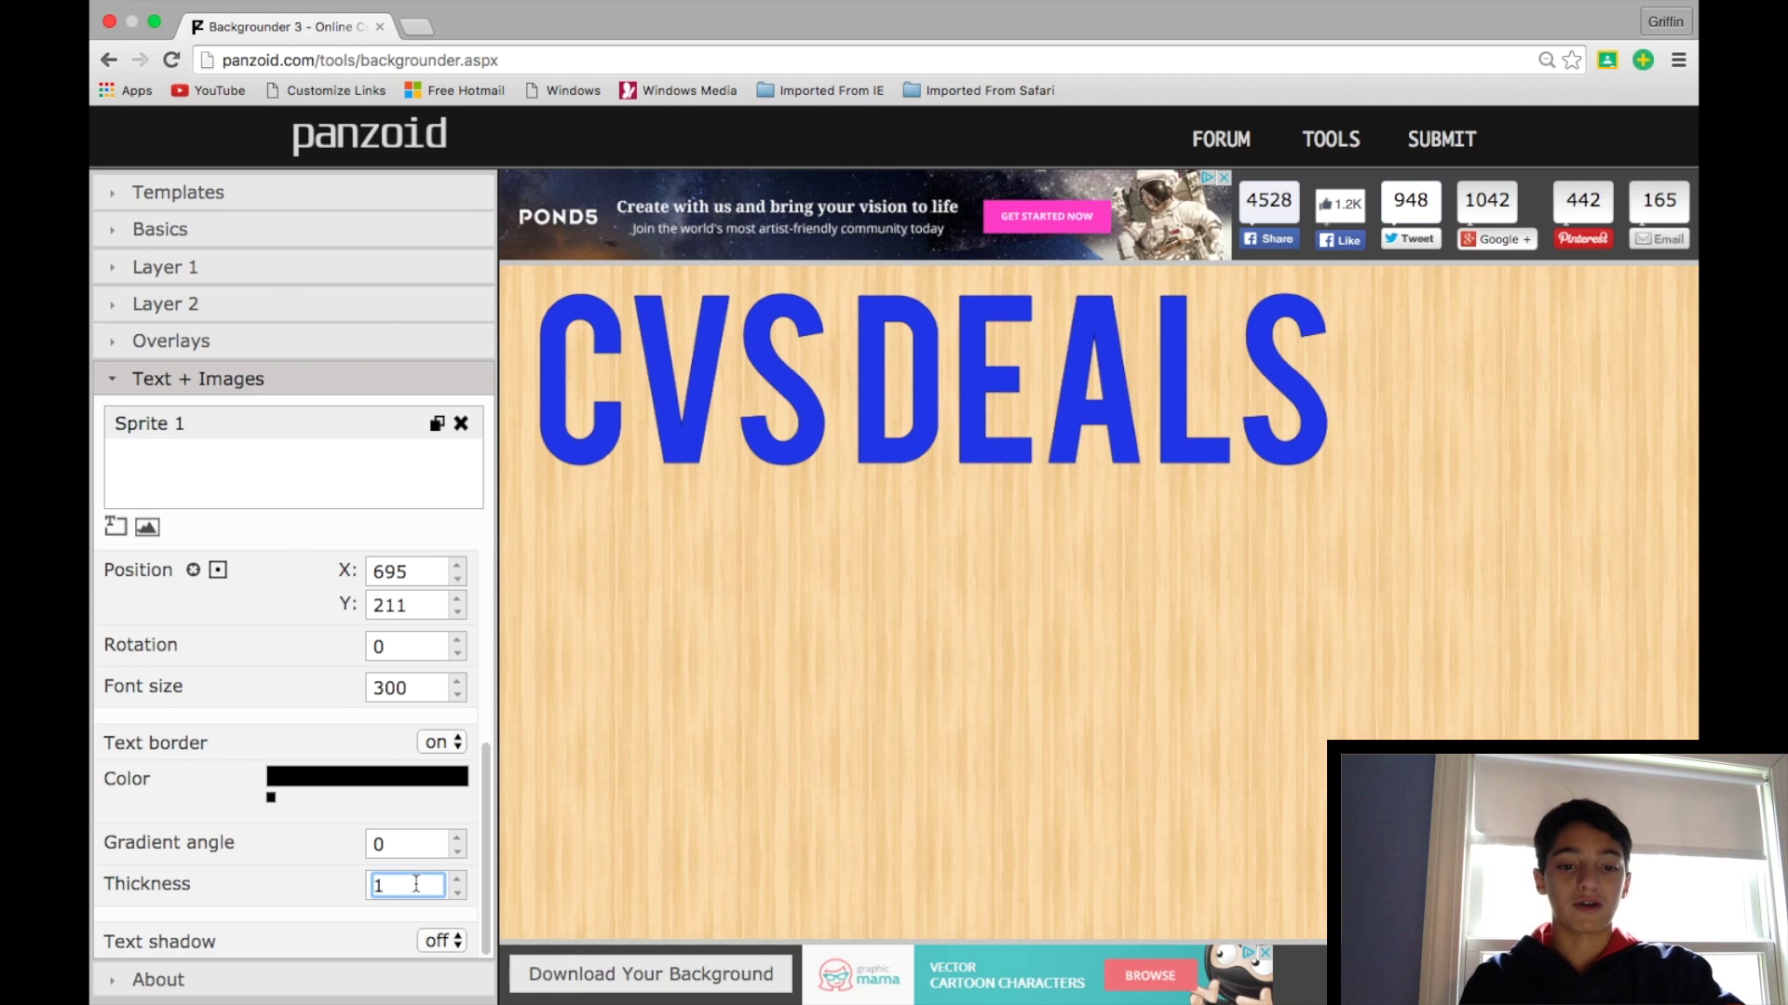
pyautogui.write('0')
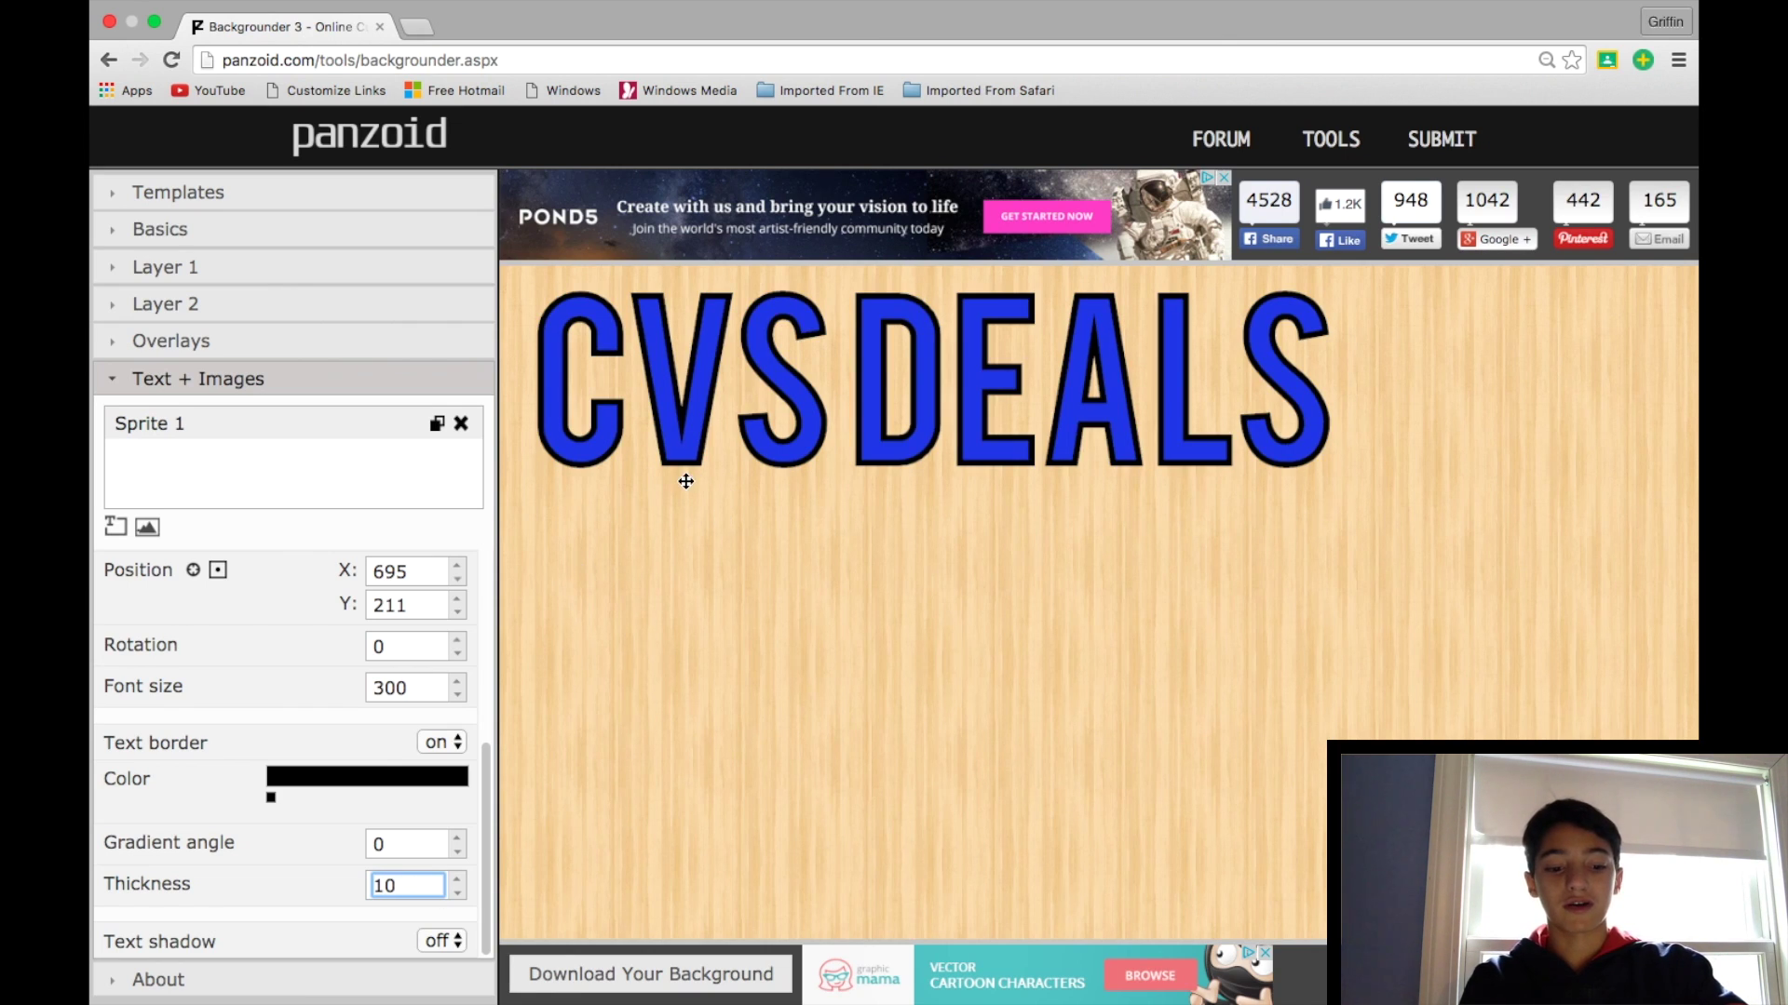
pyautogui.press('BackSpace')
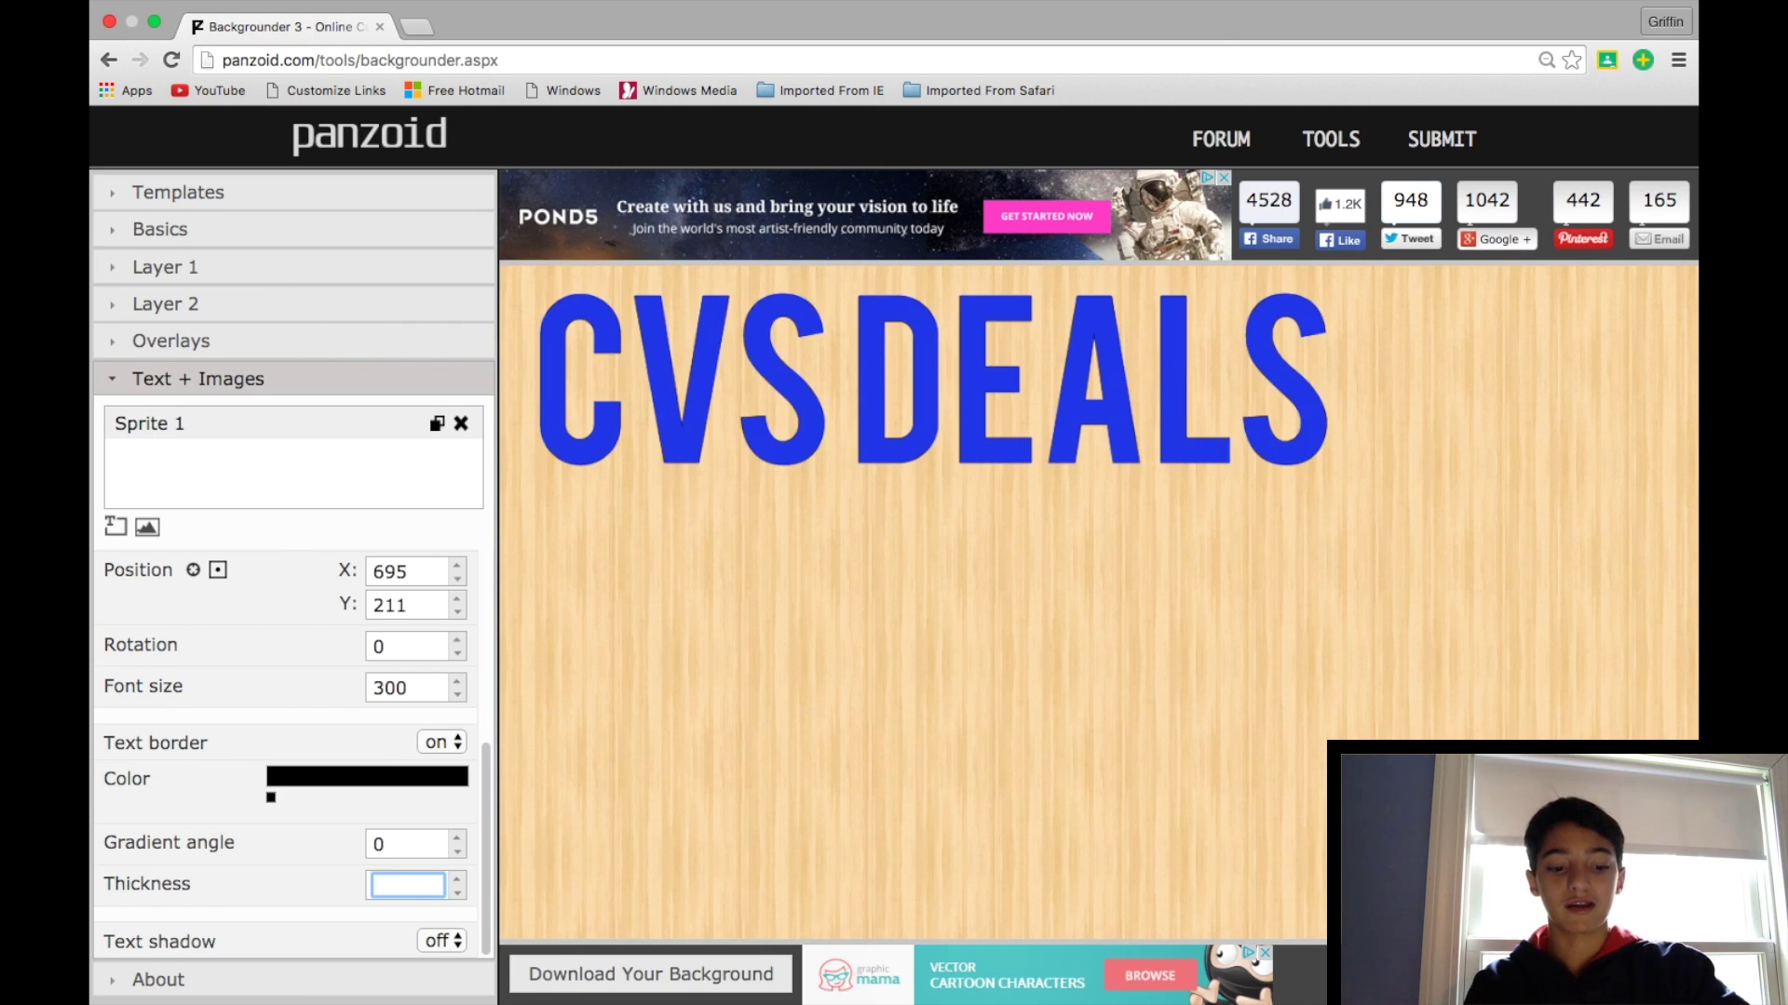
pyautogui.write('3')
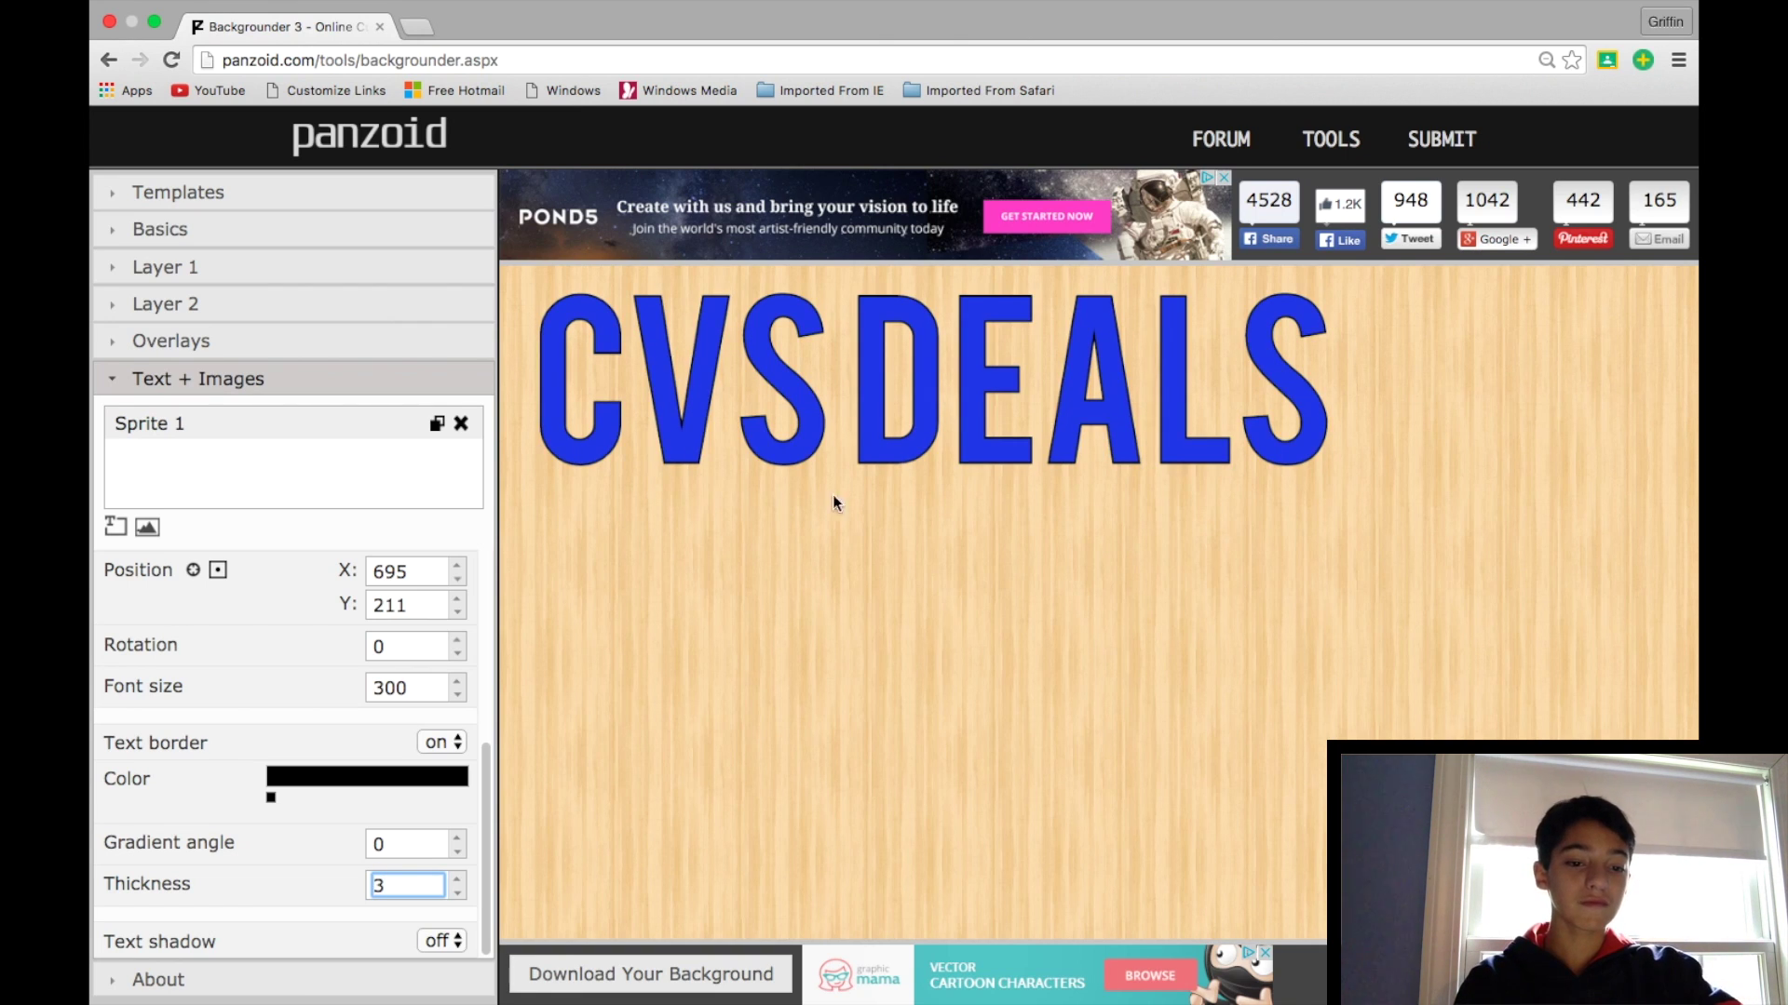
# - Turn on the text shadow with blur 30
pyautogui.click(441, 940)
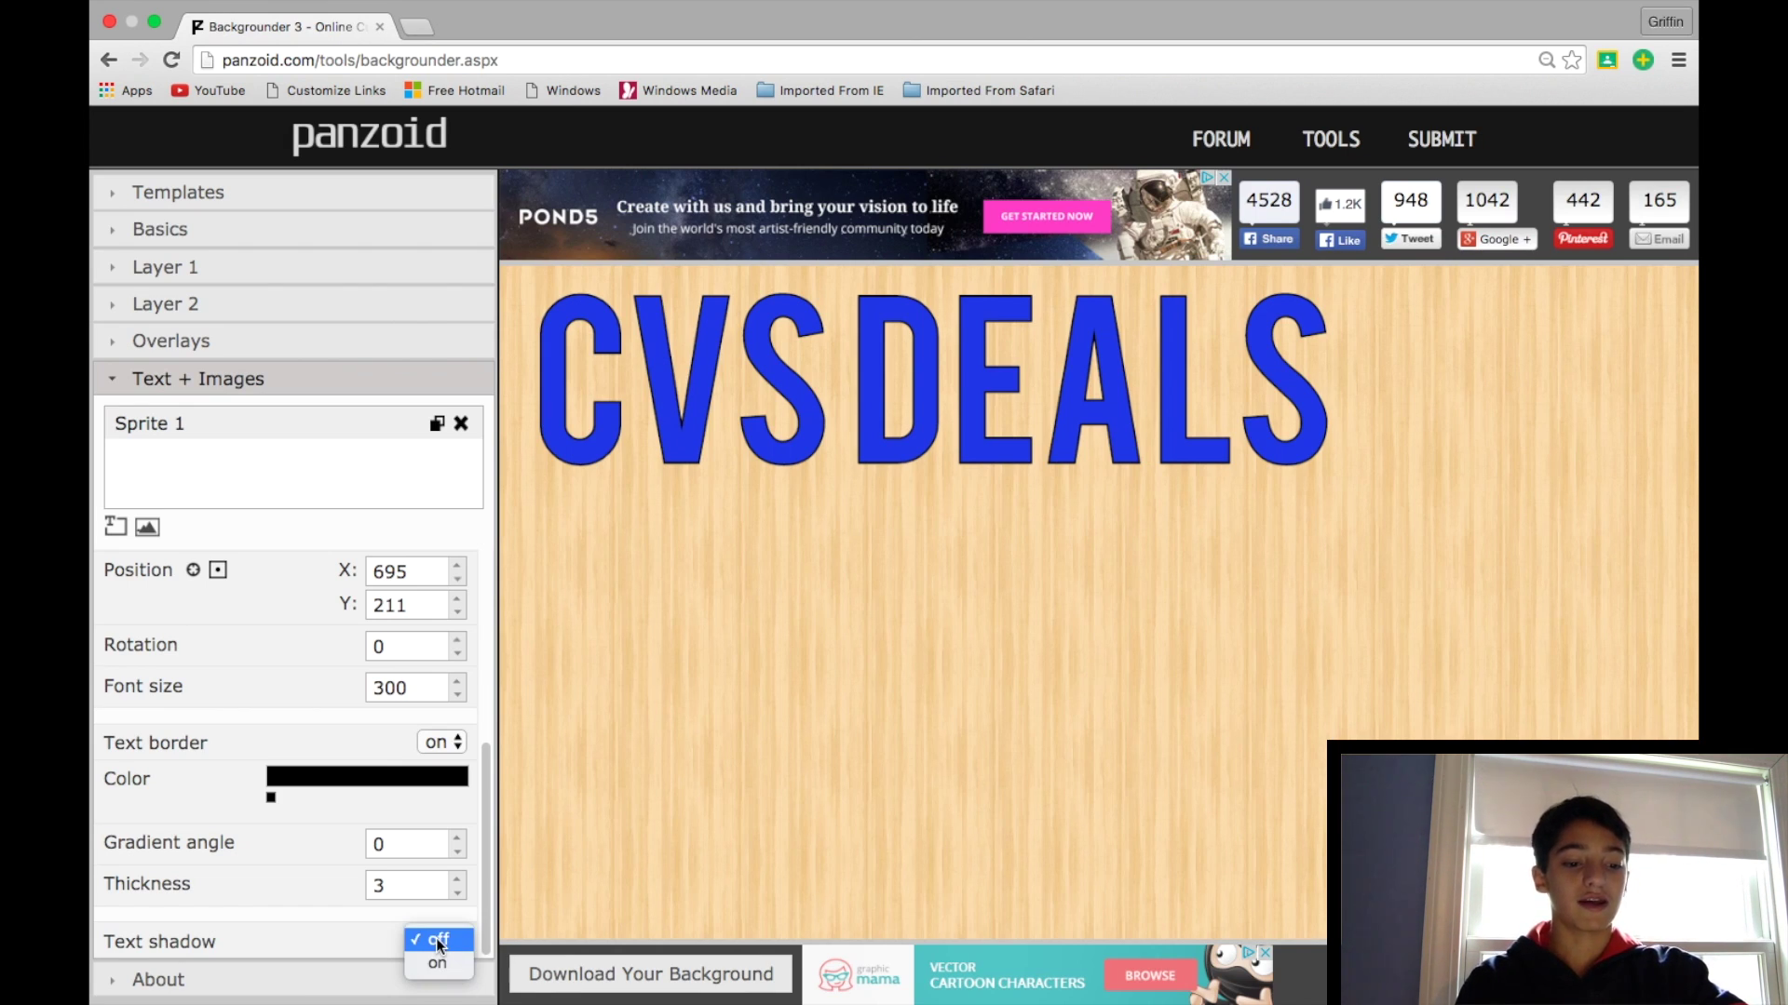
pyautogui.click(438, 964)
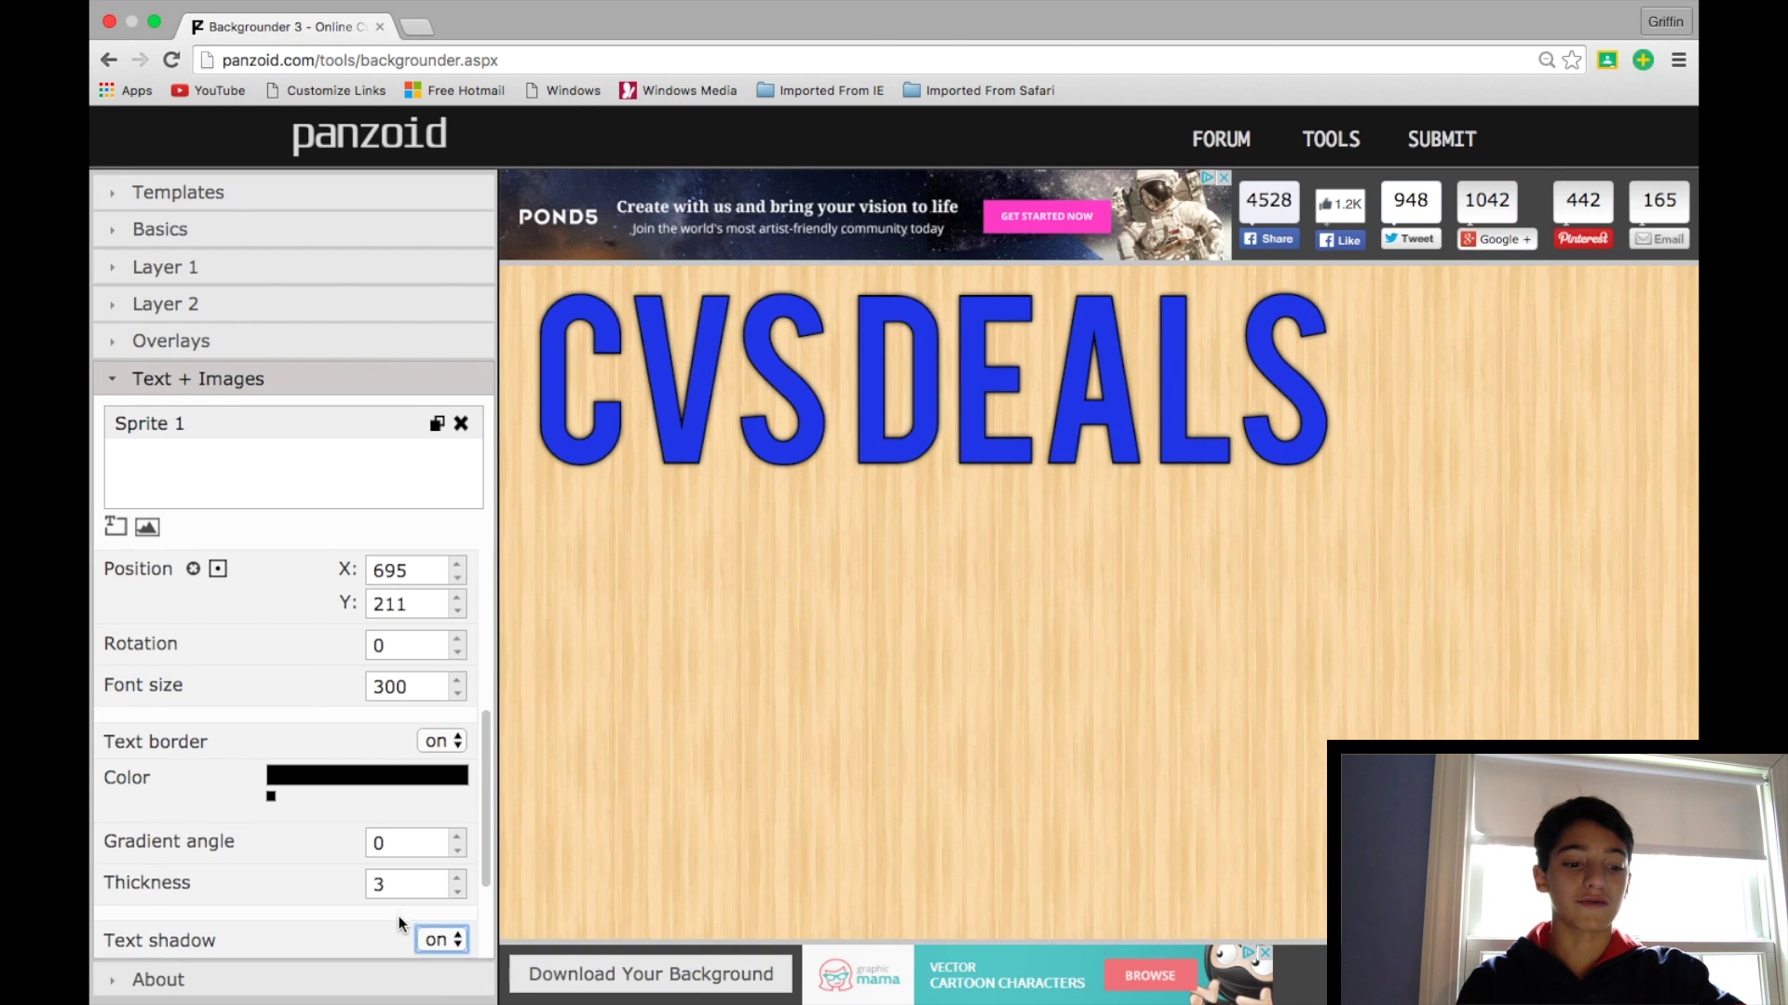
pyautogui.scroll(-2, 402, 923)
pyautogui.doubleClick(402, 924)
pyautogui.press('BackSpace')
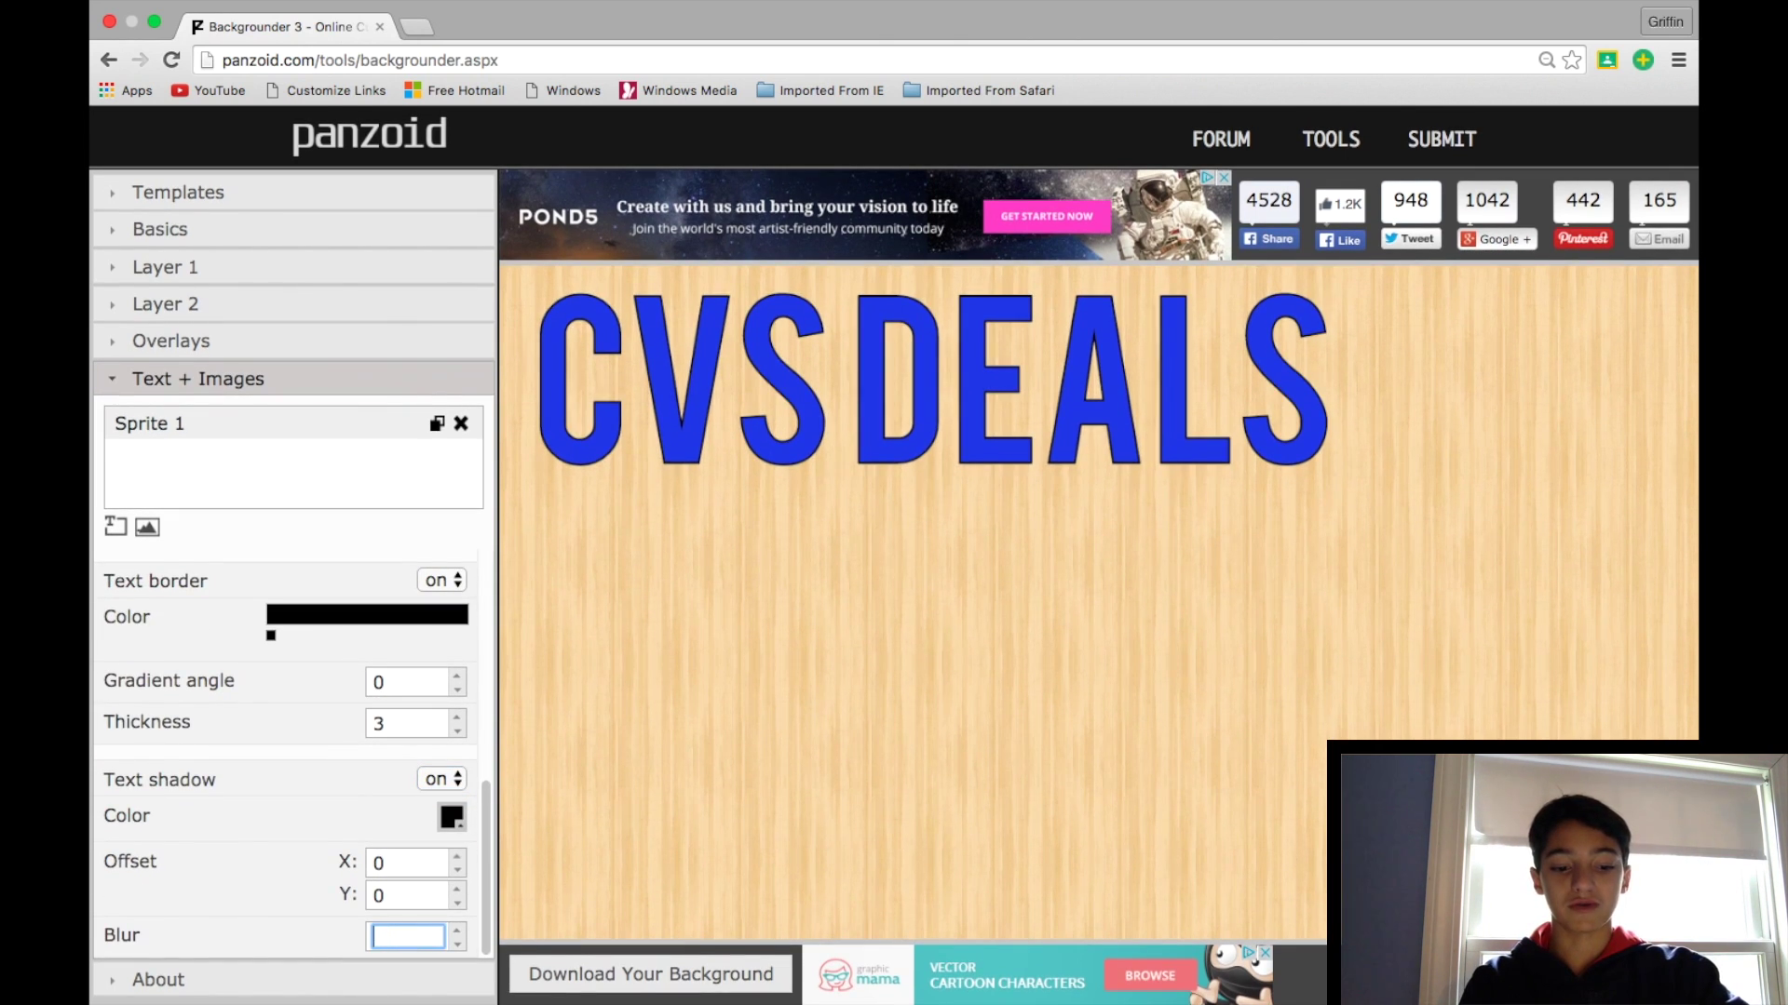
pyautogui.write('30')
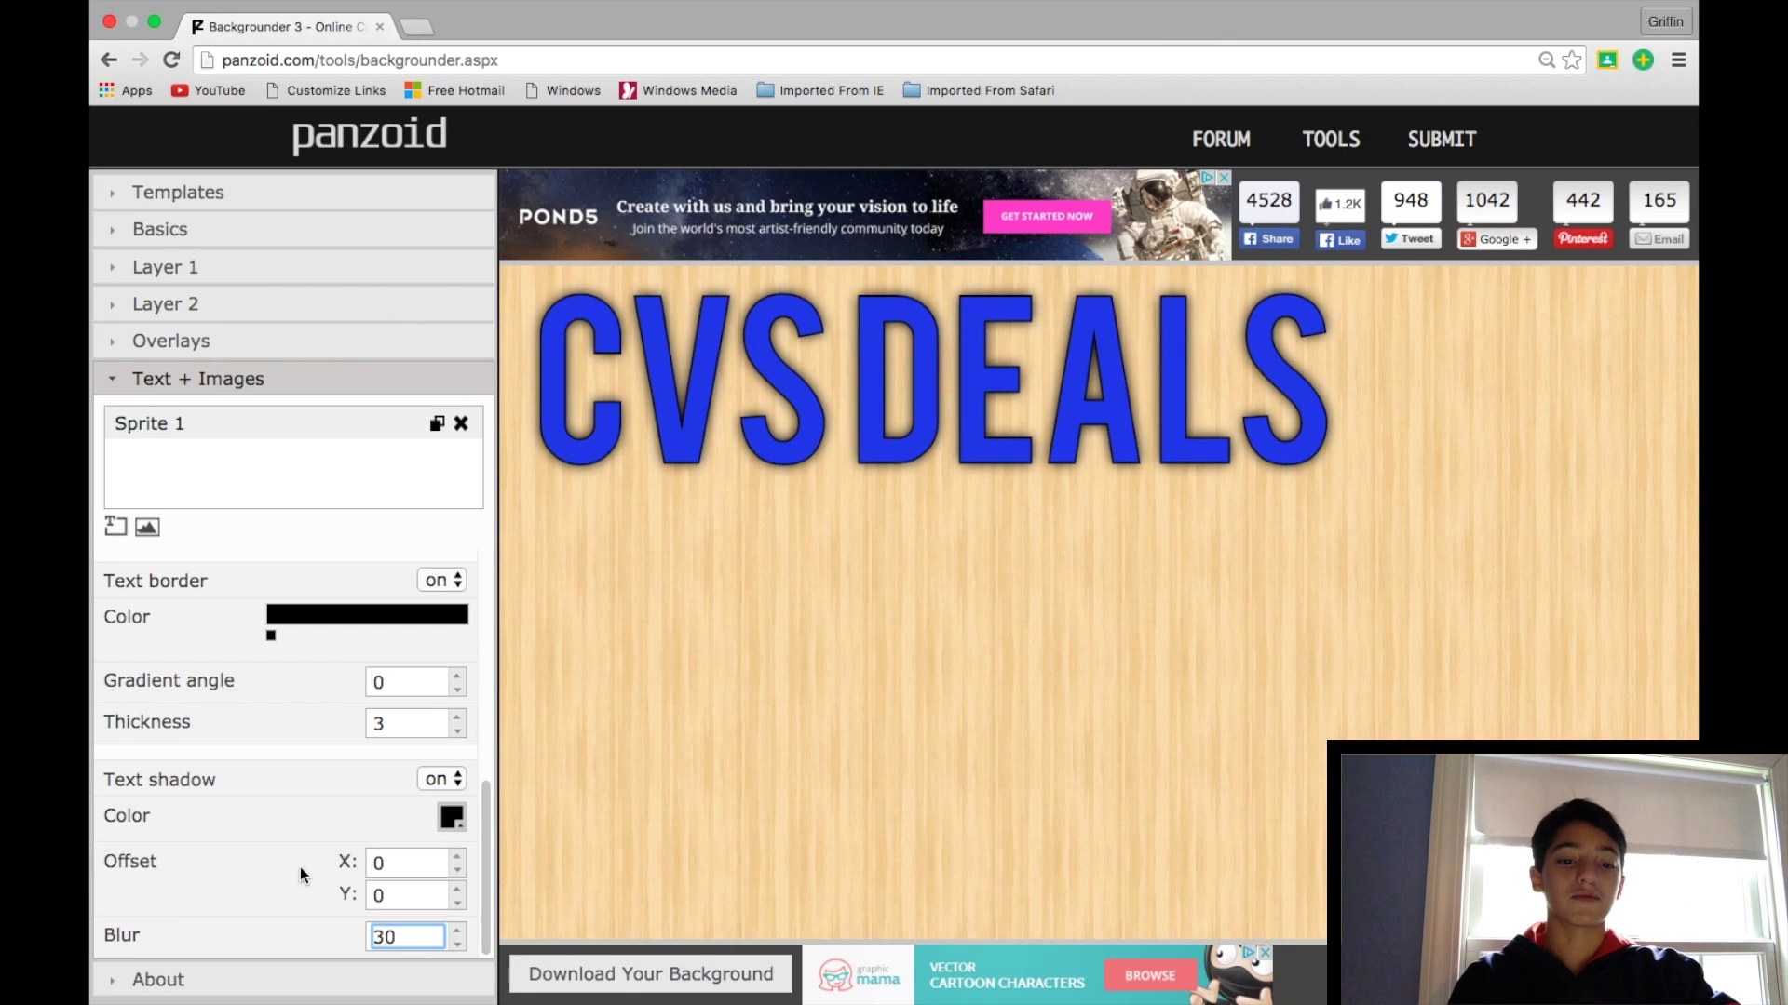
pyautogui.click(274, 939)
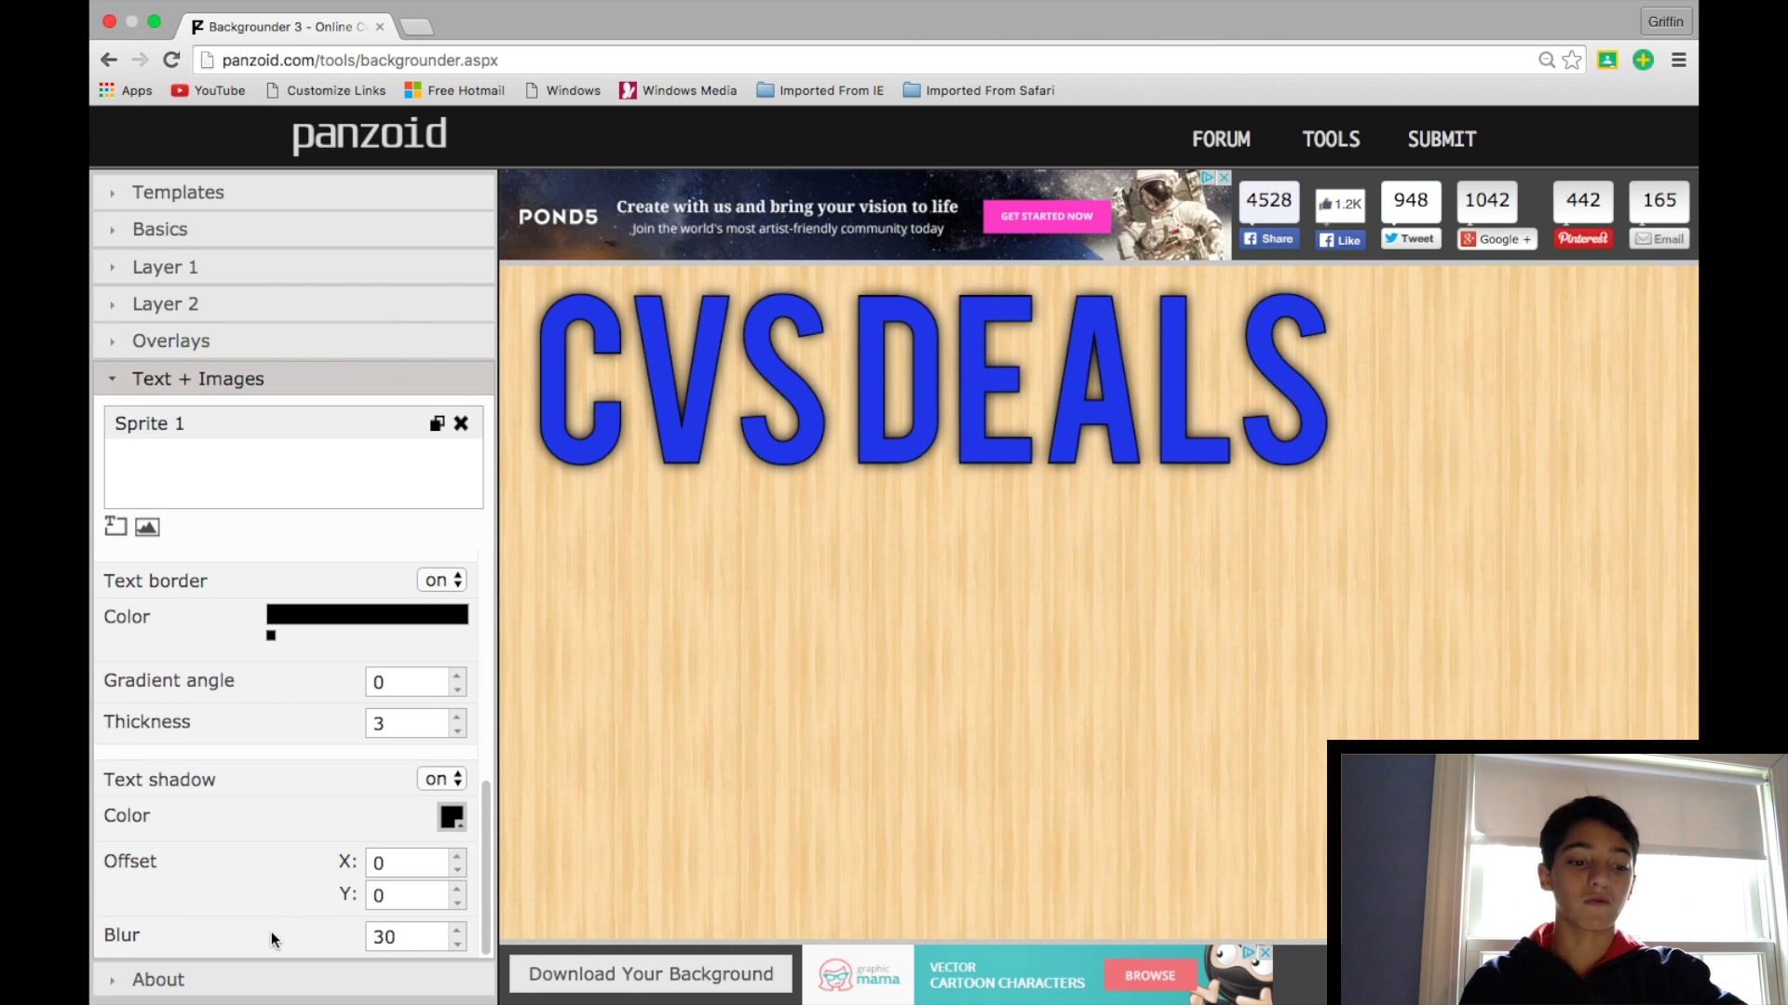
# - Add a new image sprite, Sprite 2, to the Text + Images list
pyautogui.scroll(4, 328, 819)
pyautogui.scroll(-4, 328, 820)
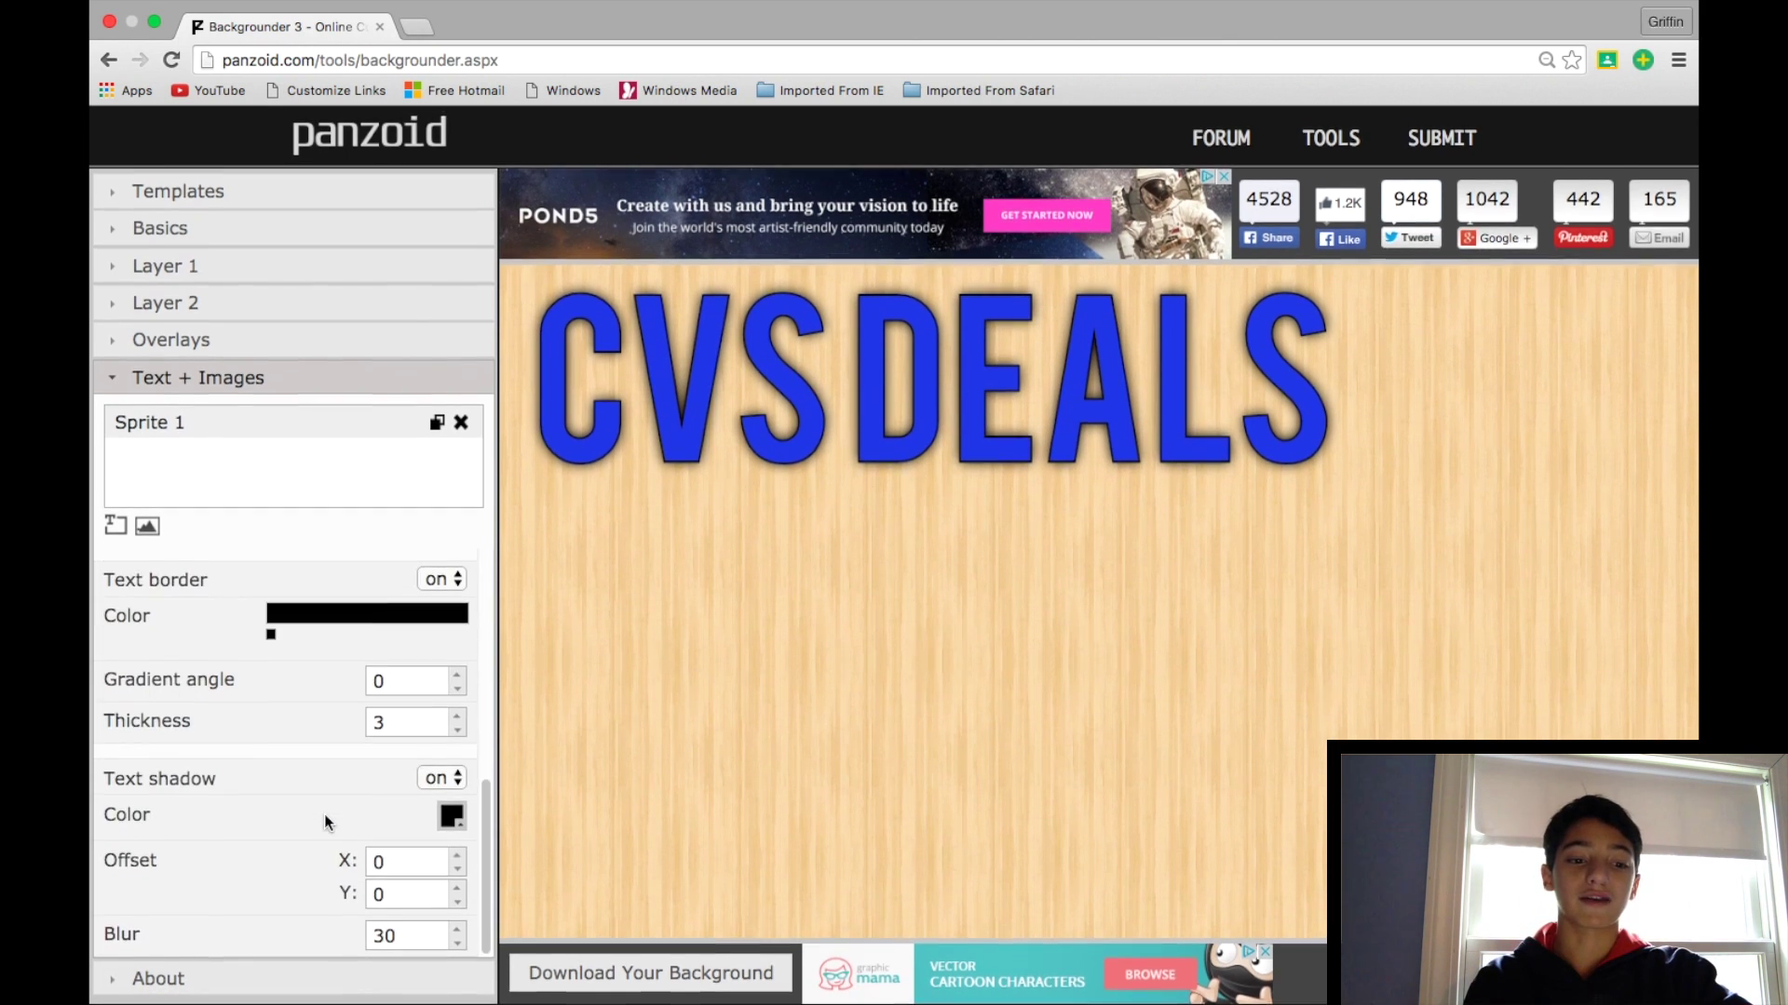
pyautogui.scroll(4, 324, 814)
pyautogui.scroll(-4, 324, 813)
pyautogui.scroll(4, 121, 682)
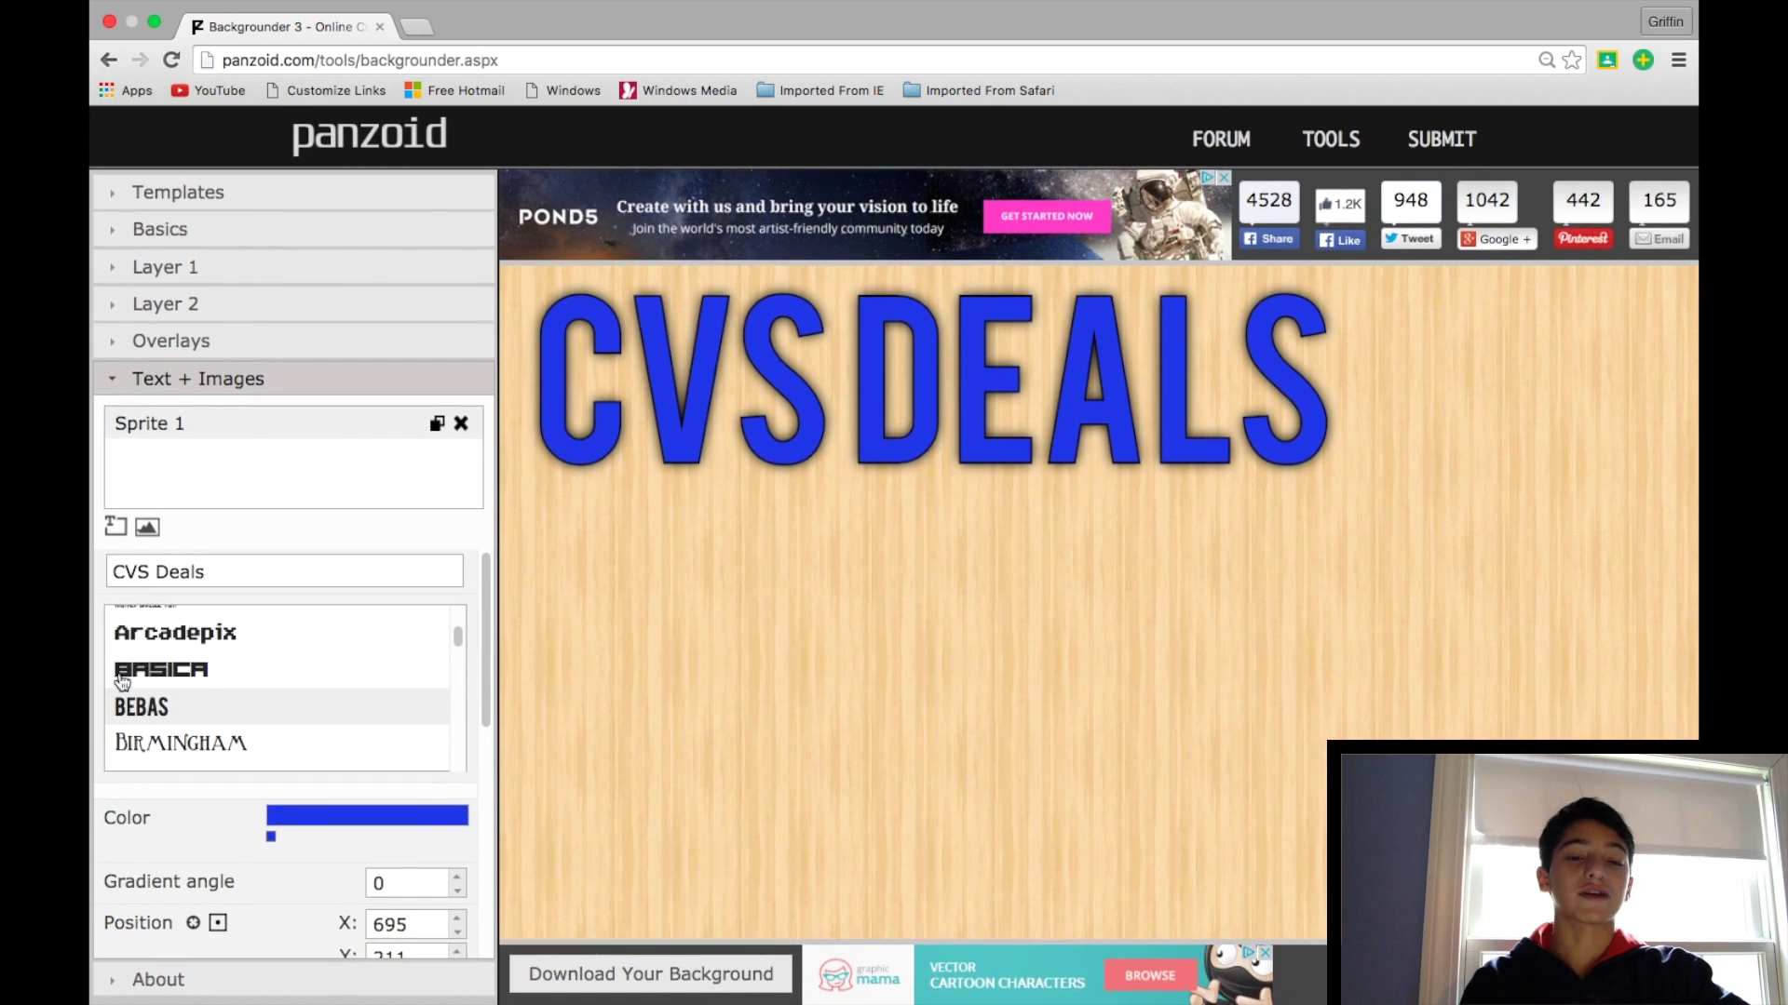
pyautogui.click(149, 529)
# - Load geo-shapes-black-1280.jpg as Sprite 2's image
pyautogui.click(185, 471)
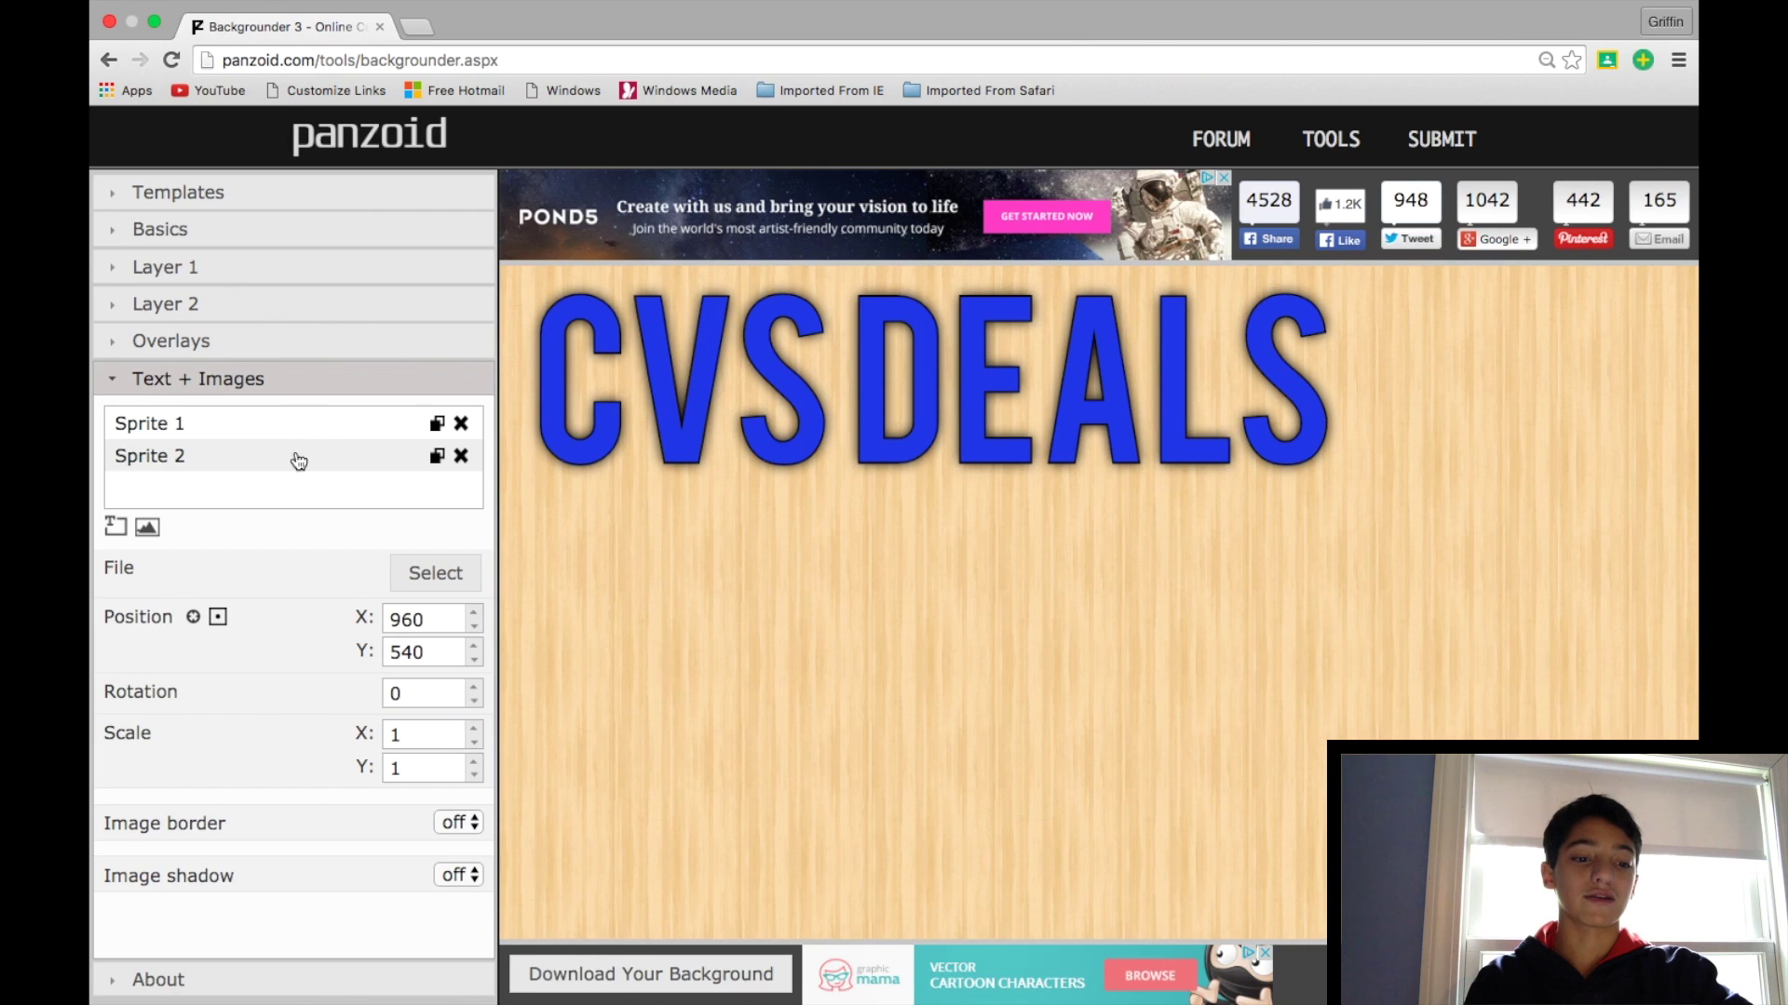
pyautogui.click(449, 574)
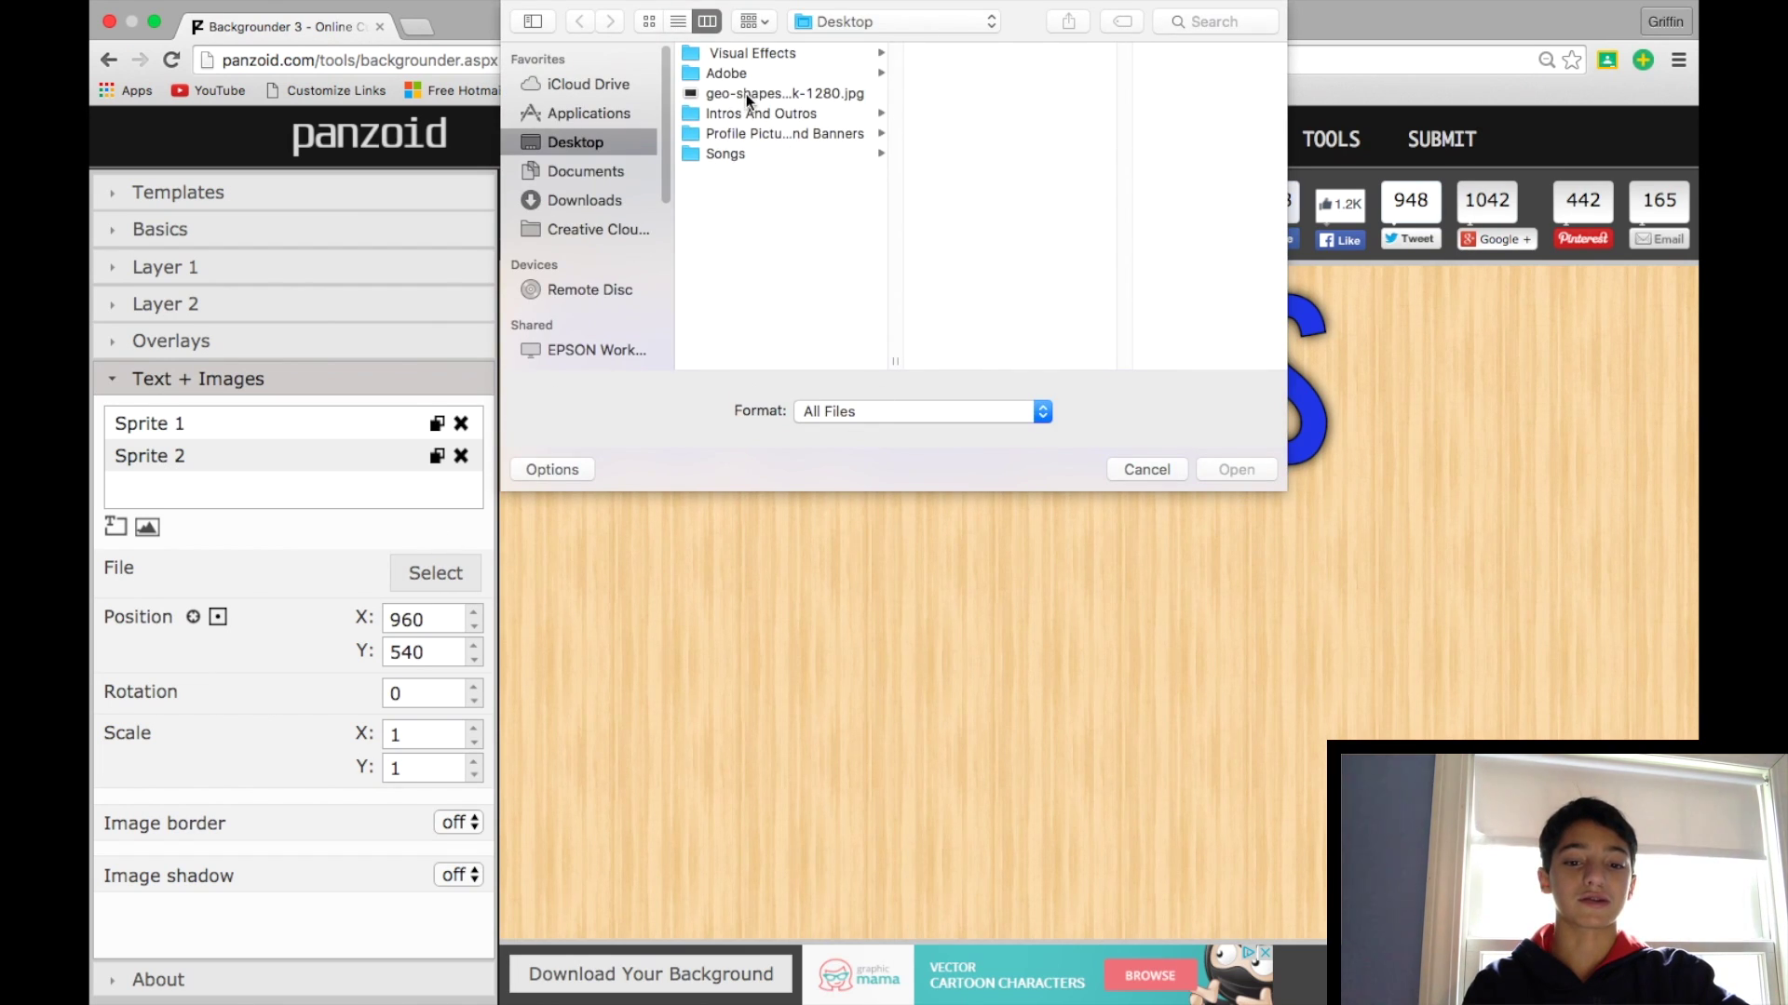
pyautogui.click(746, 93)
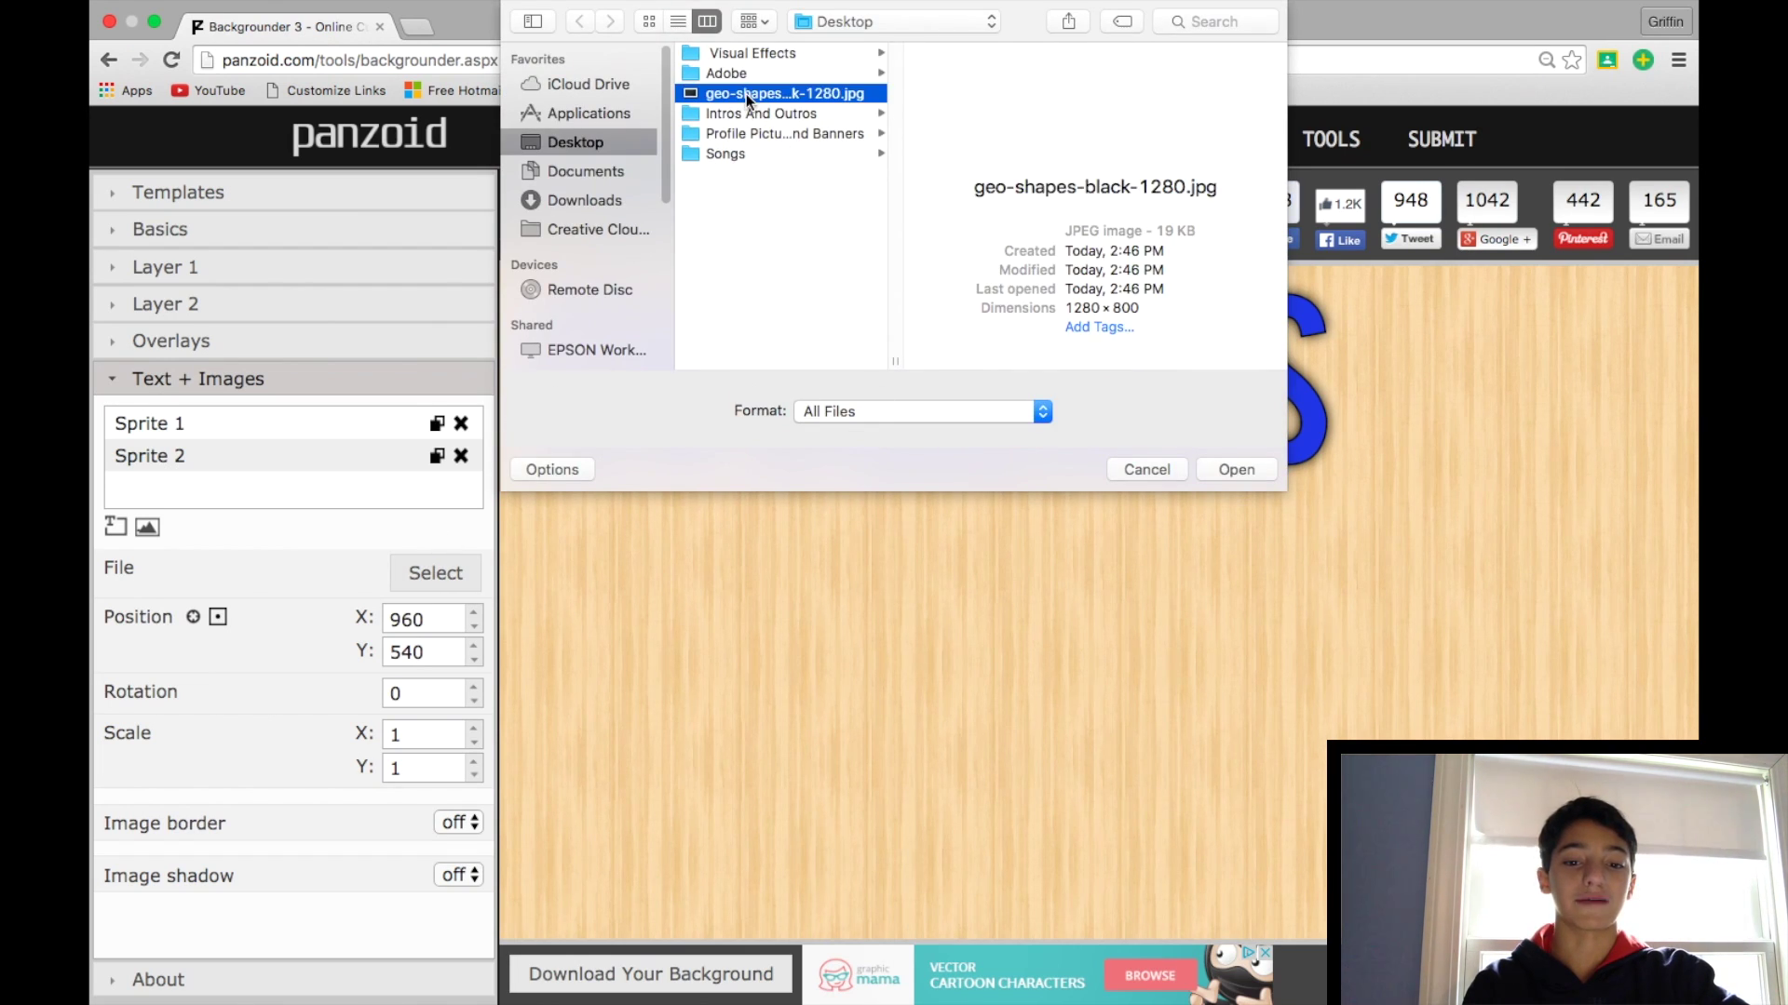
pyautogui.click(1235, 469)
# - Move the dark image to 825, 698, just below the CVS DEALS title
pyautogui.moveTo(1253, 714); pyautogui.dragTo(1142, 758)
pyautogui.moveTo(880, 696); pyautogui.dragTo(910, 738)
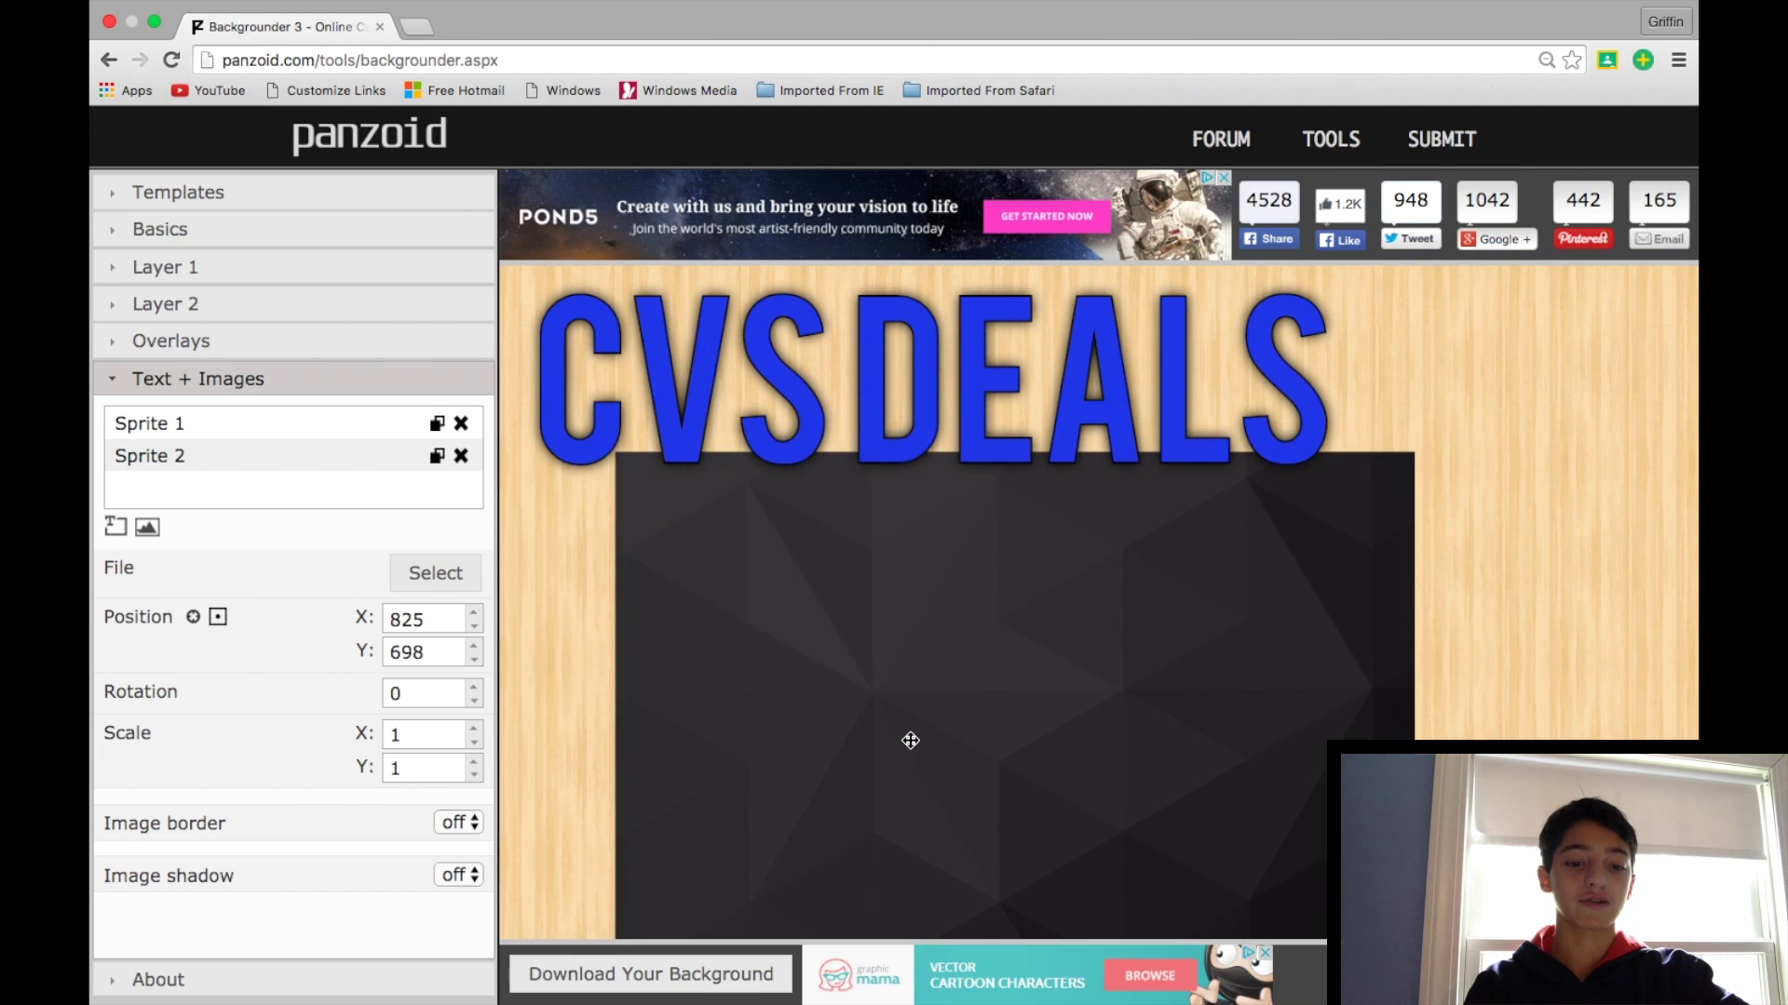
pyautogui.click(914, 389)
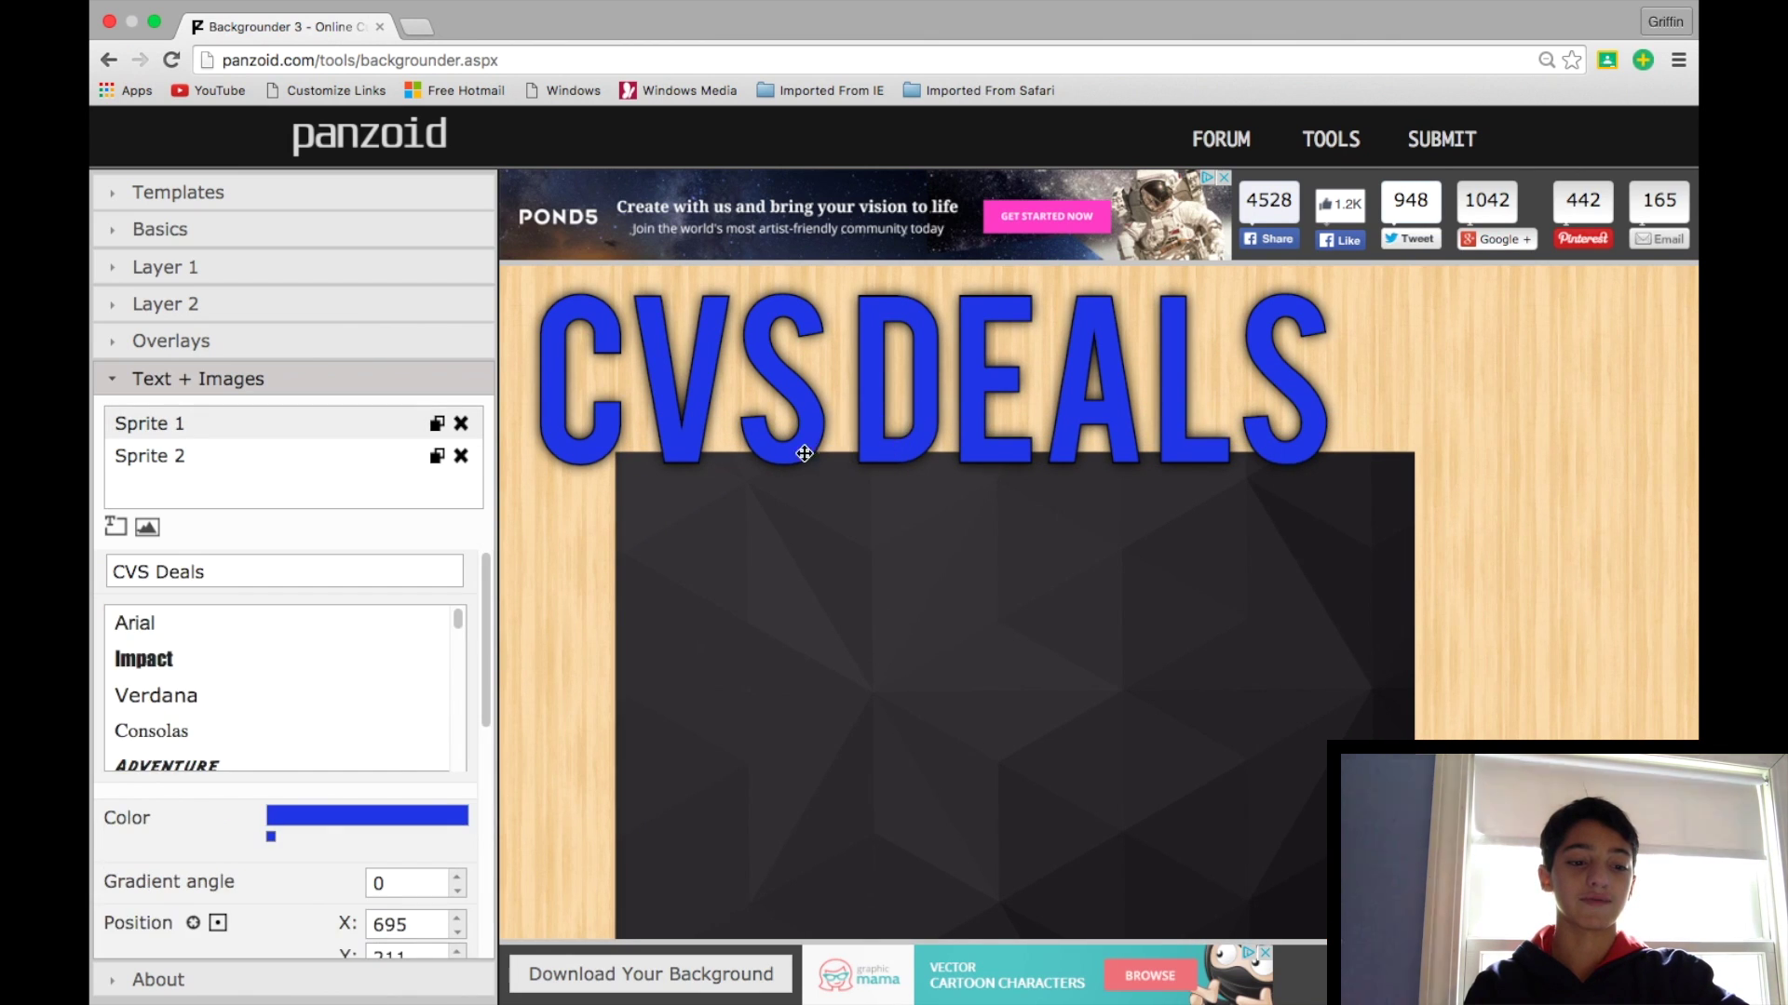
pyautogui.click(872, 519)
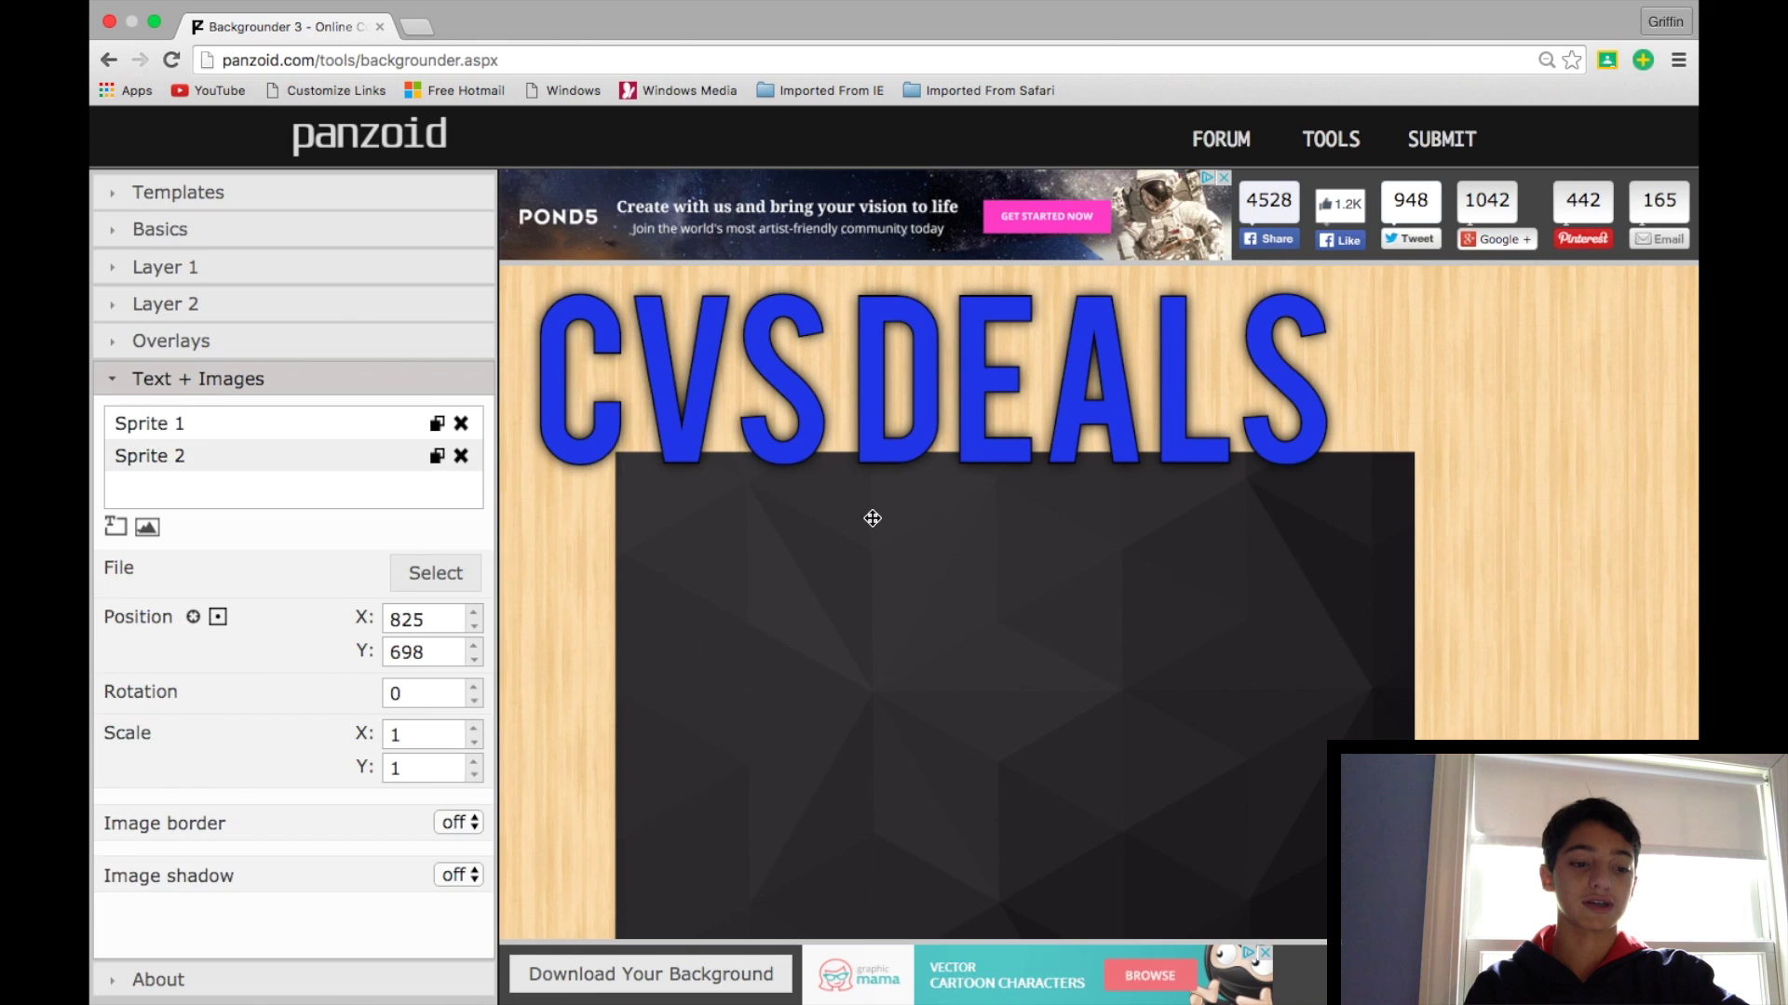
pyautogui.click(875, 419)
pyautogui.click(790, 594)
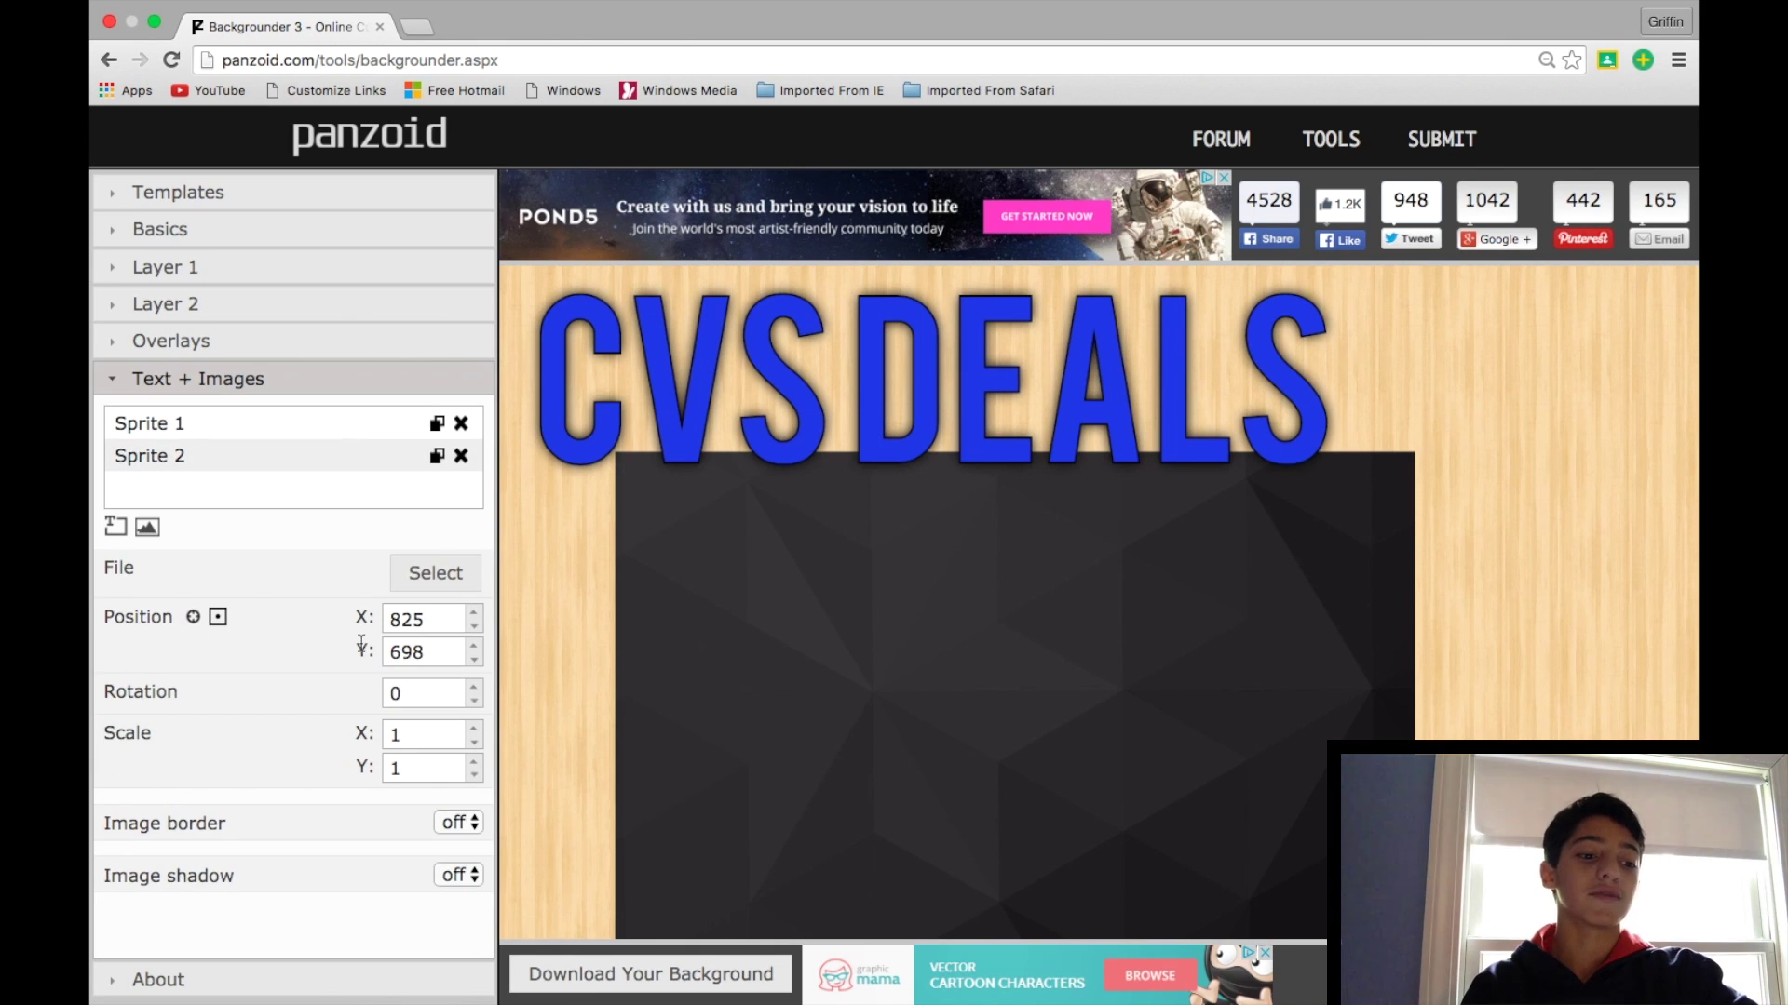
pyautogui.click(433, 732)
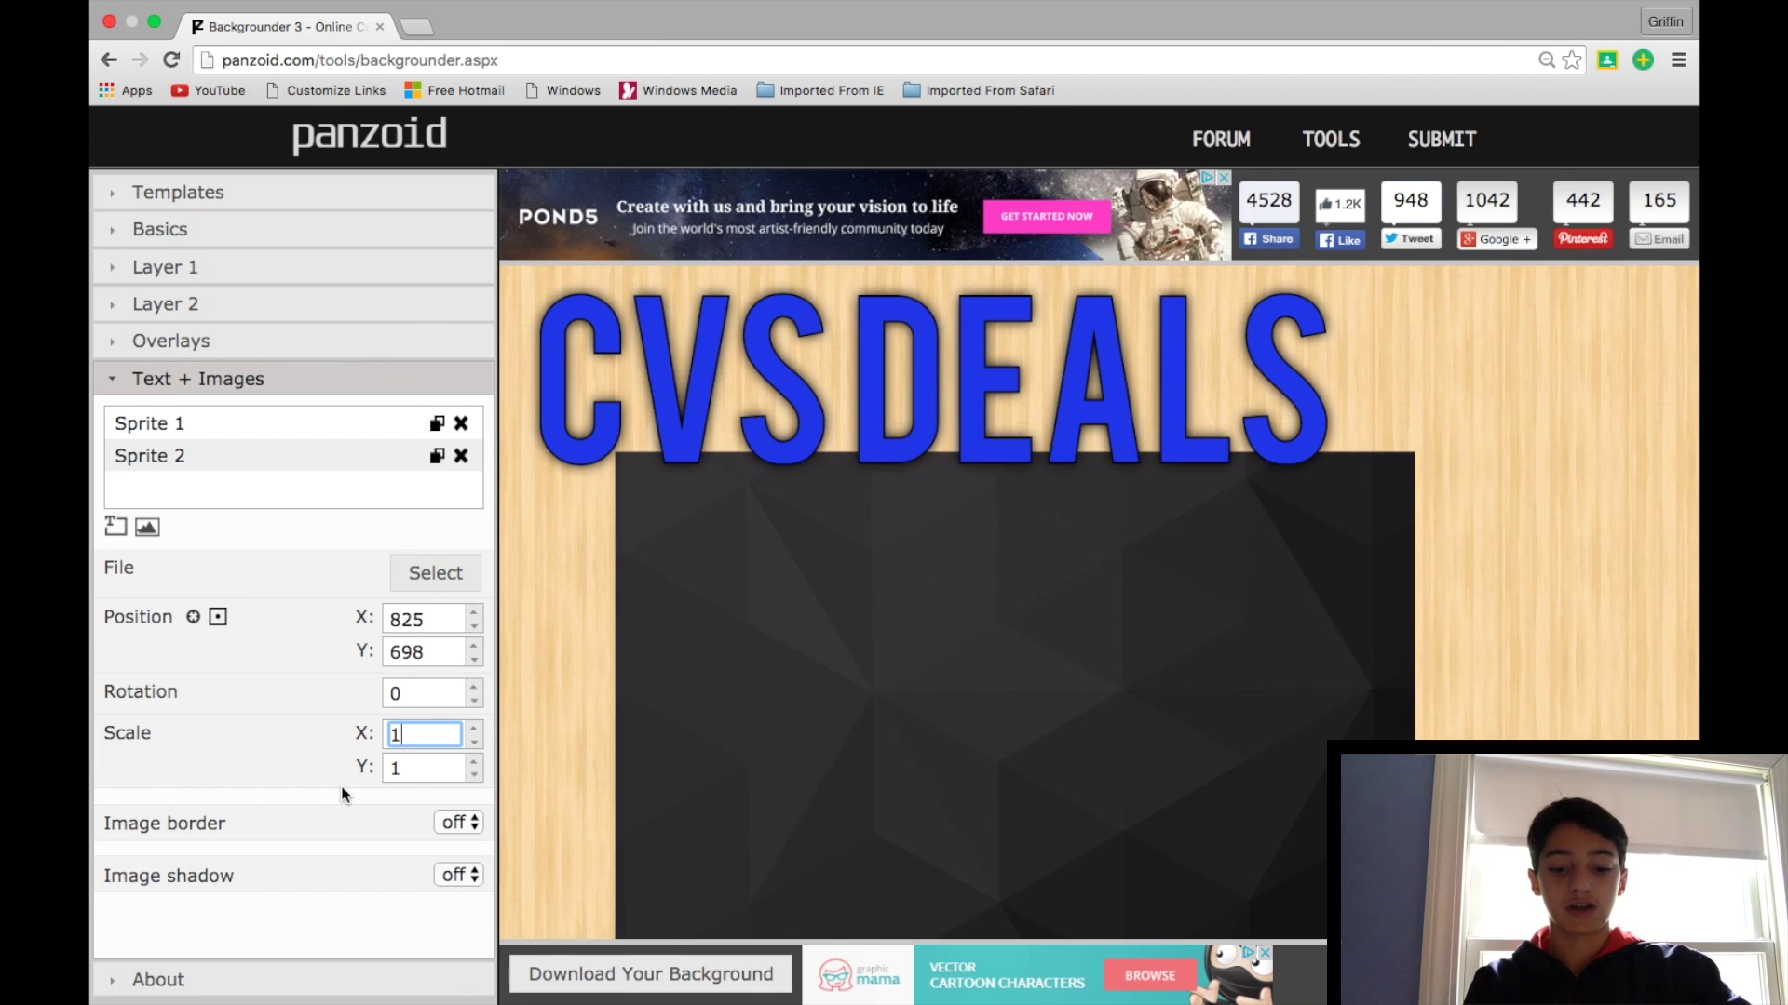
# - Try a 0.5 scale on the dark image and shift it nearer the title
pyautogui.press('BackSpace')
pyautogui.write('0')
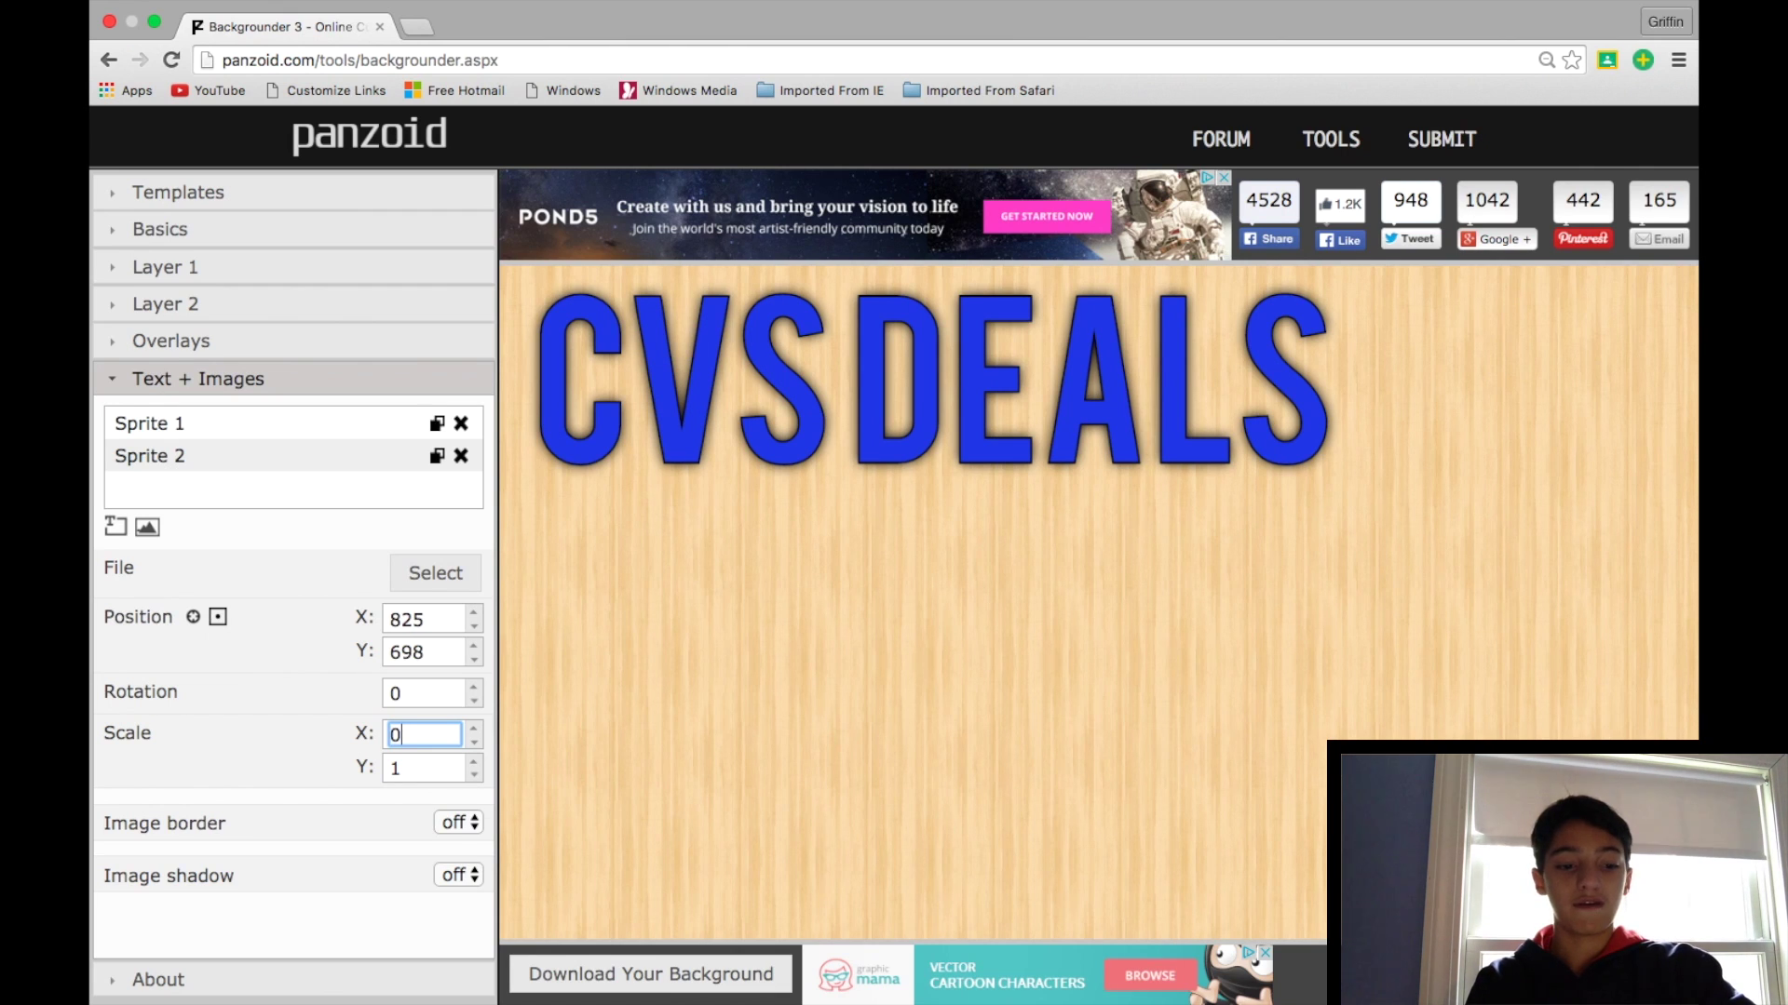
pyautogui.write('.5')
pyautogui.click(410, 770)
pyautogui.write('0.')
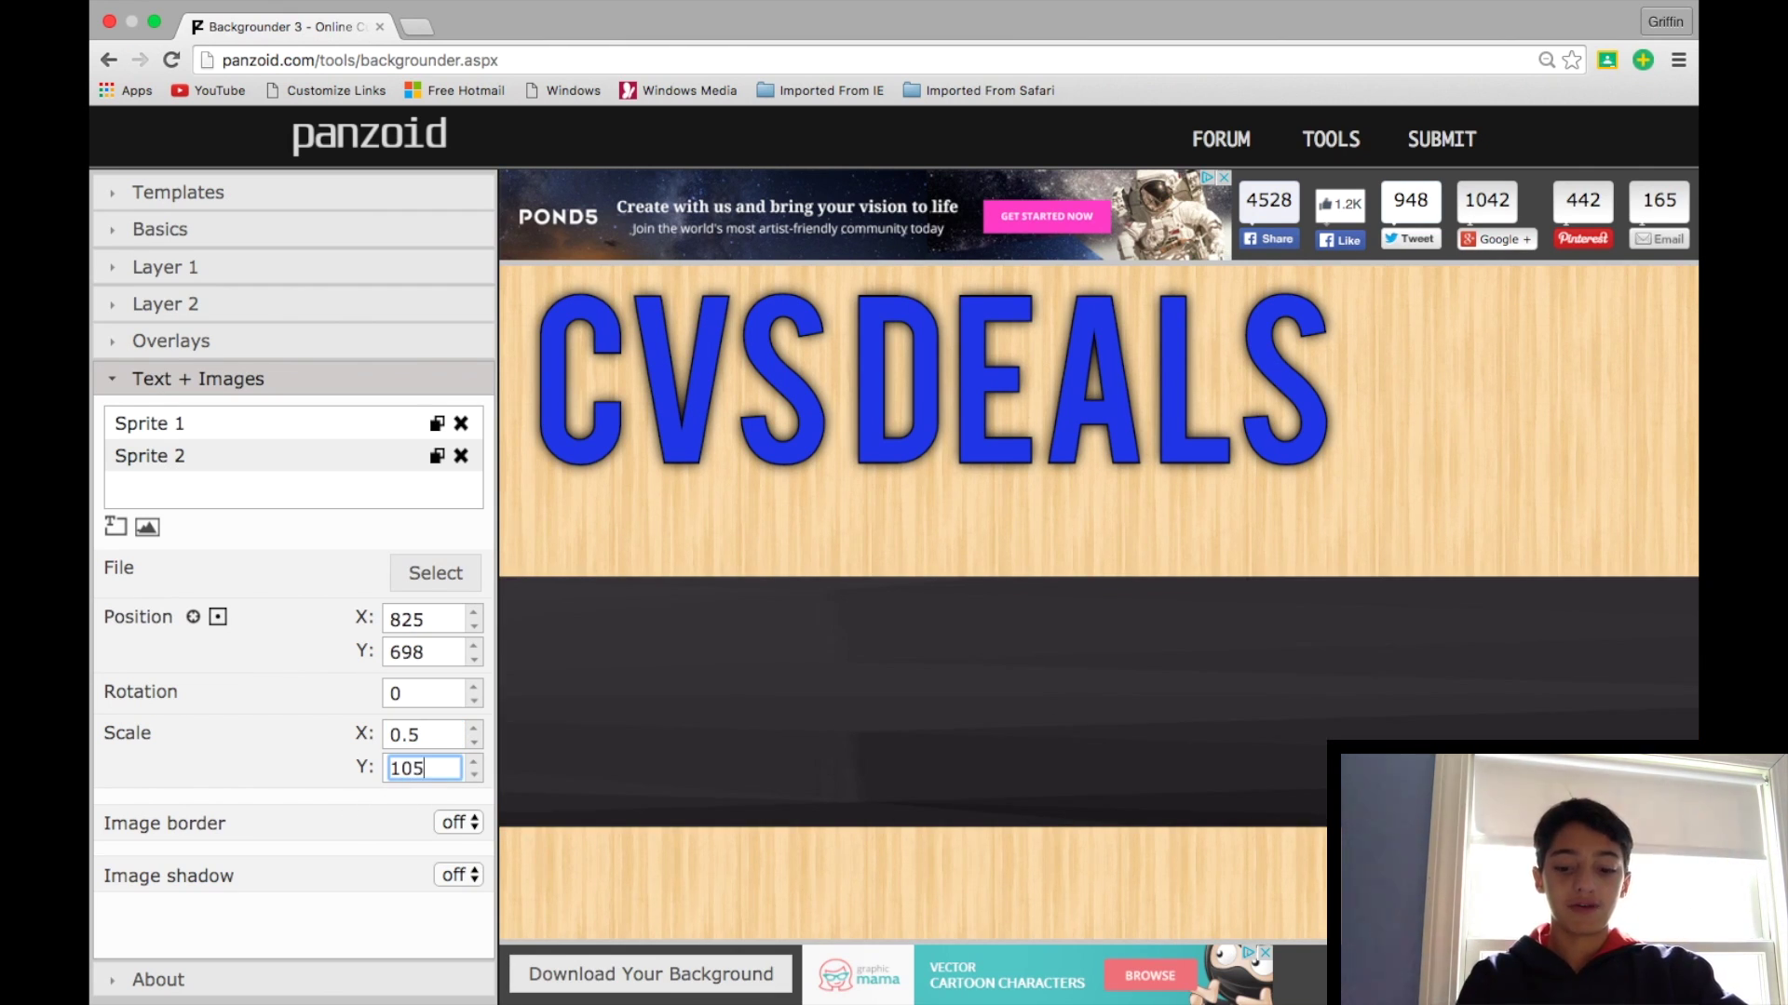
pyautogui.write('5')
pyautogui.press('BackSpace')
pyautogui.press('BackSpace')
pyautogui.press('BackSpace')
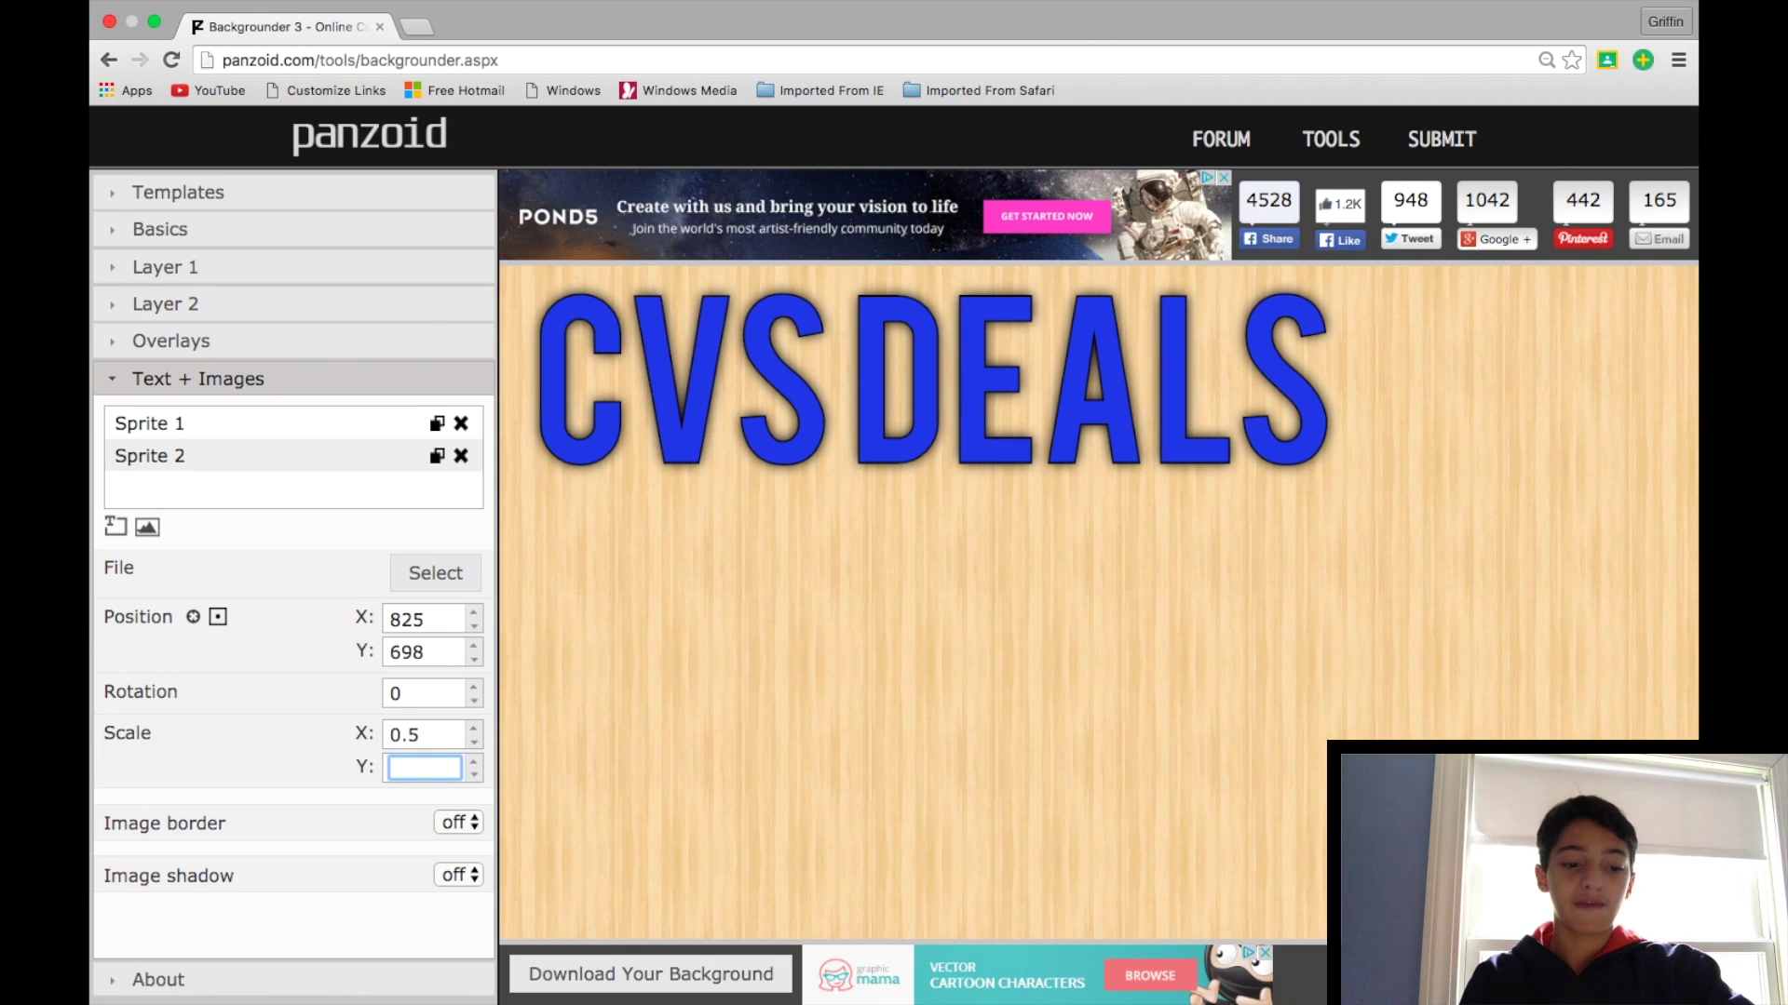
pyautogui.write('0.5')
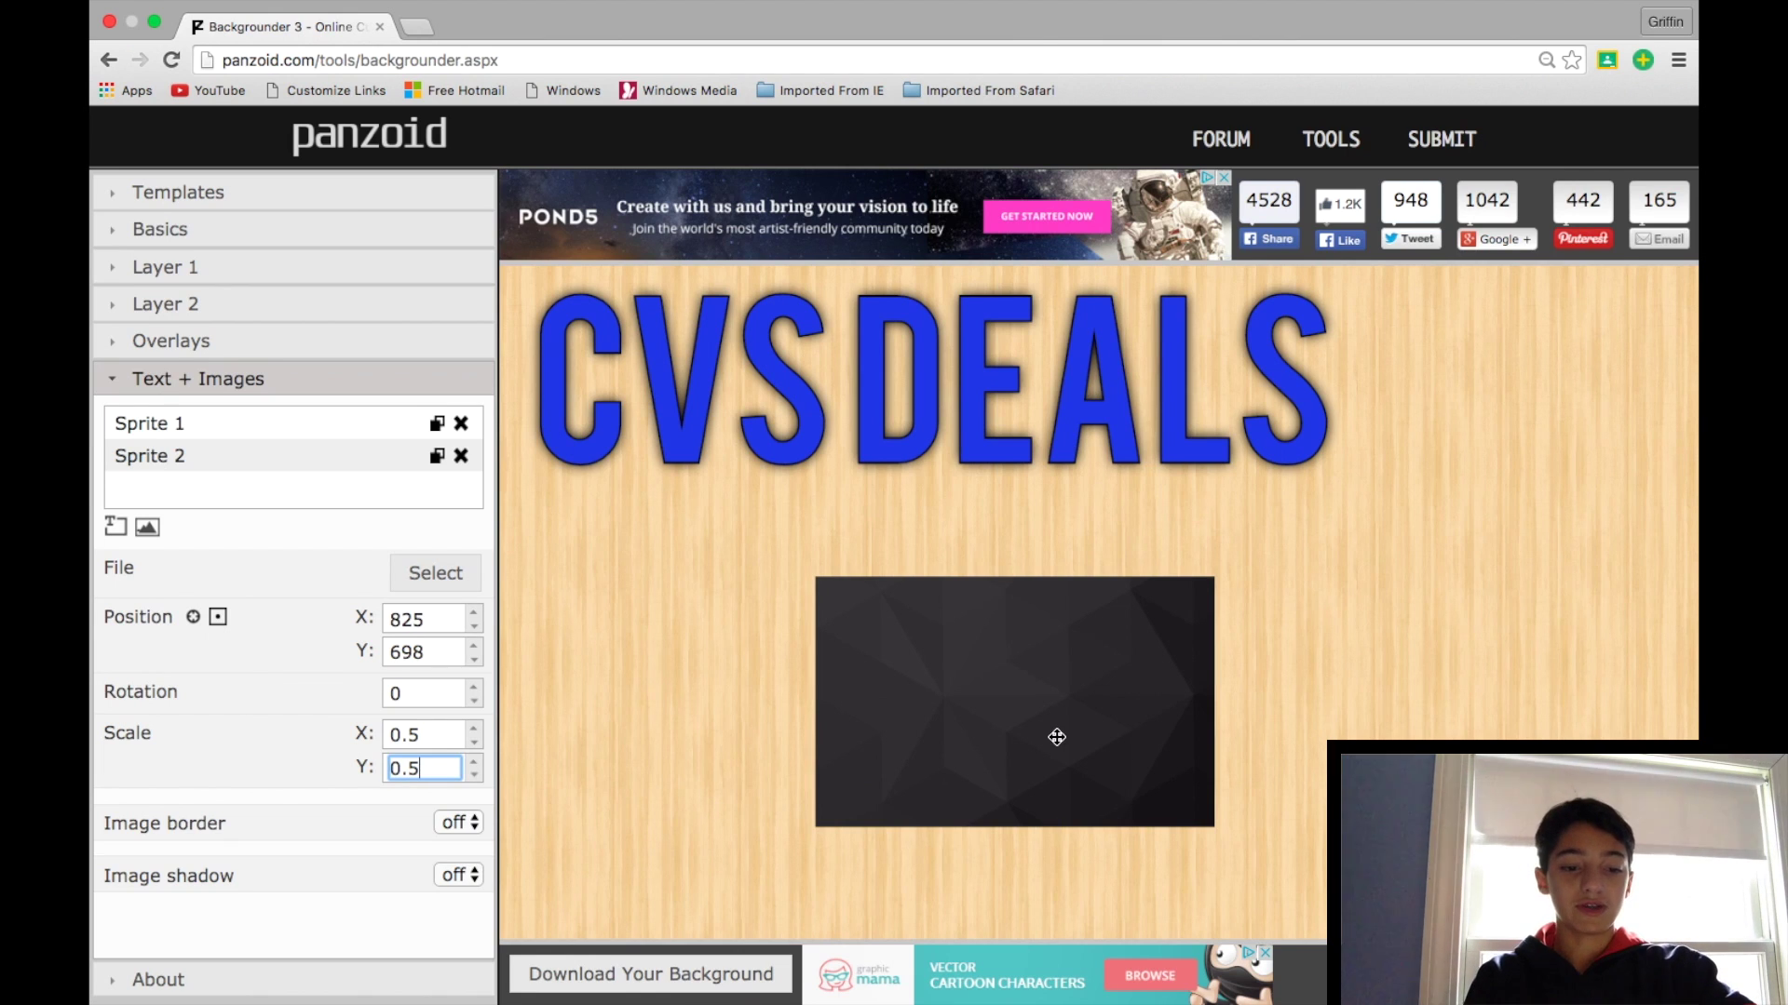
pyautogui.moveTo(1057, 737); pyautogui.dragTo(930, 698)
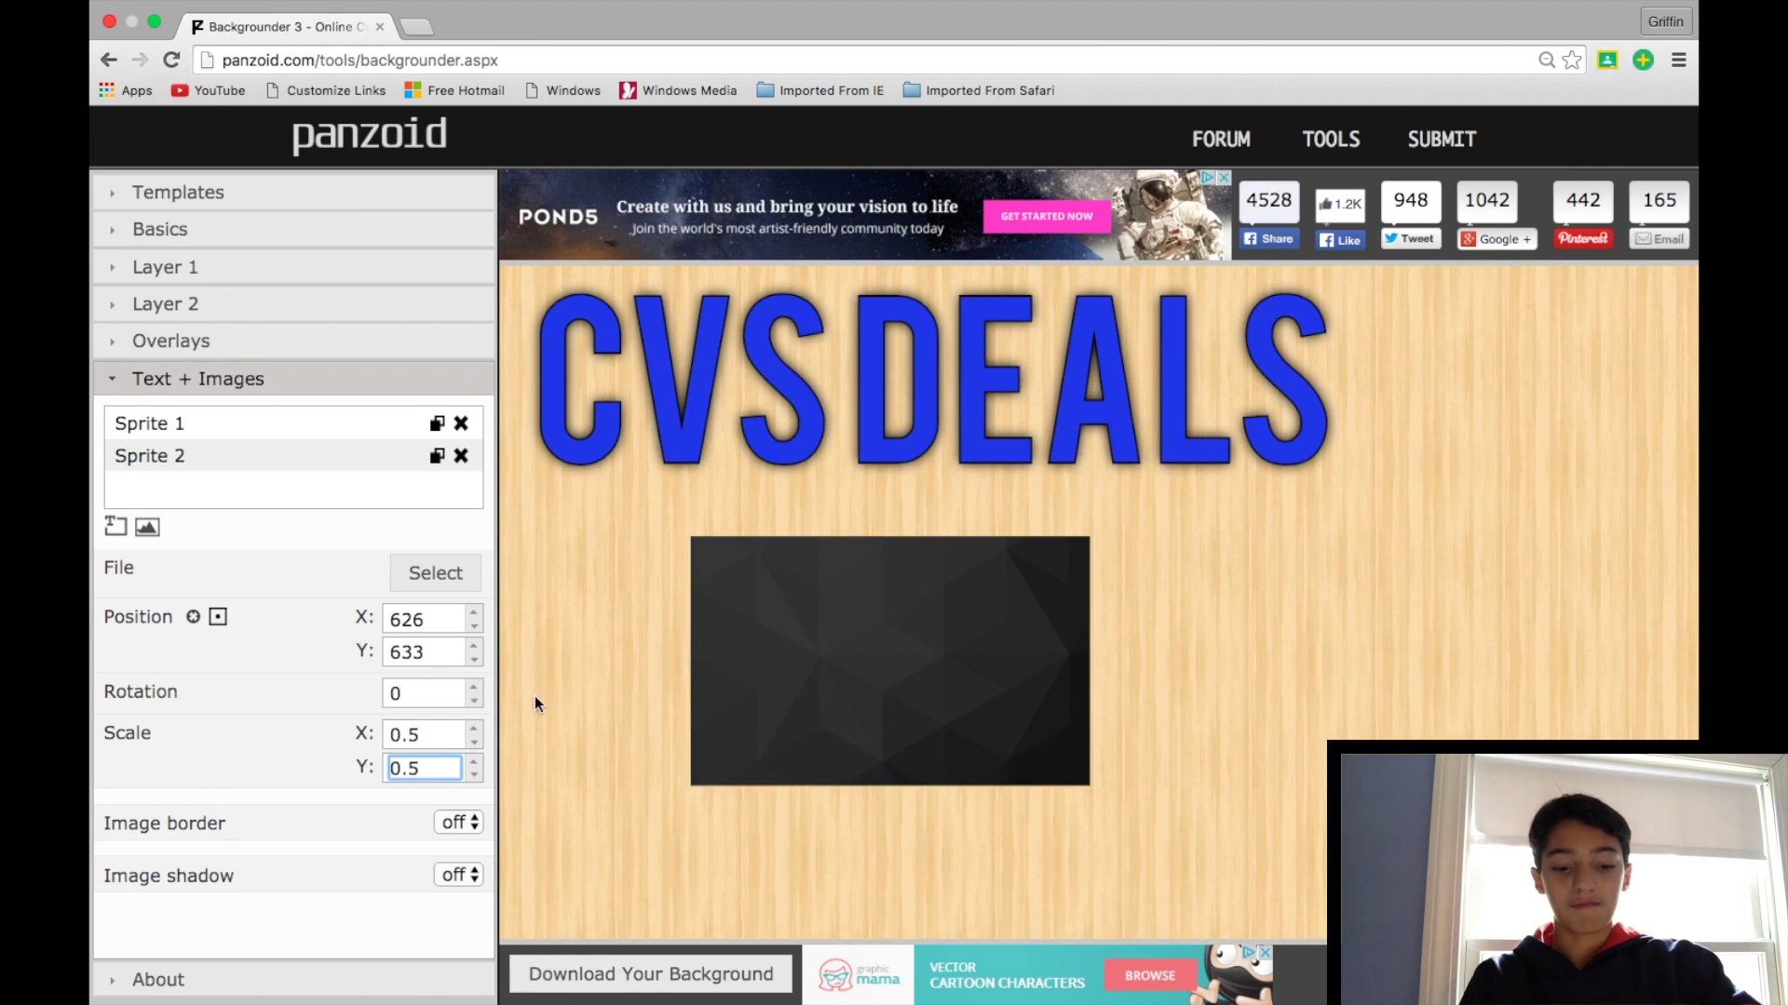
# - Set Scale X and Y to 7 so the image fills the background at -280, 792
pyautogui.press('BackSpace')
pyautogui.press('BackSpace')
pyautogui.press('BackSpace')
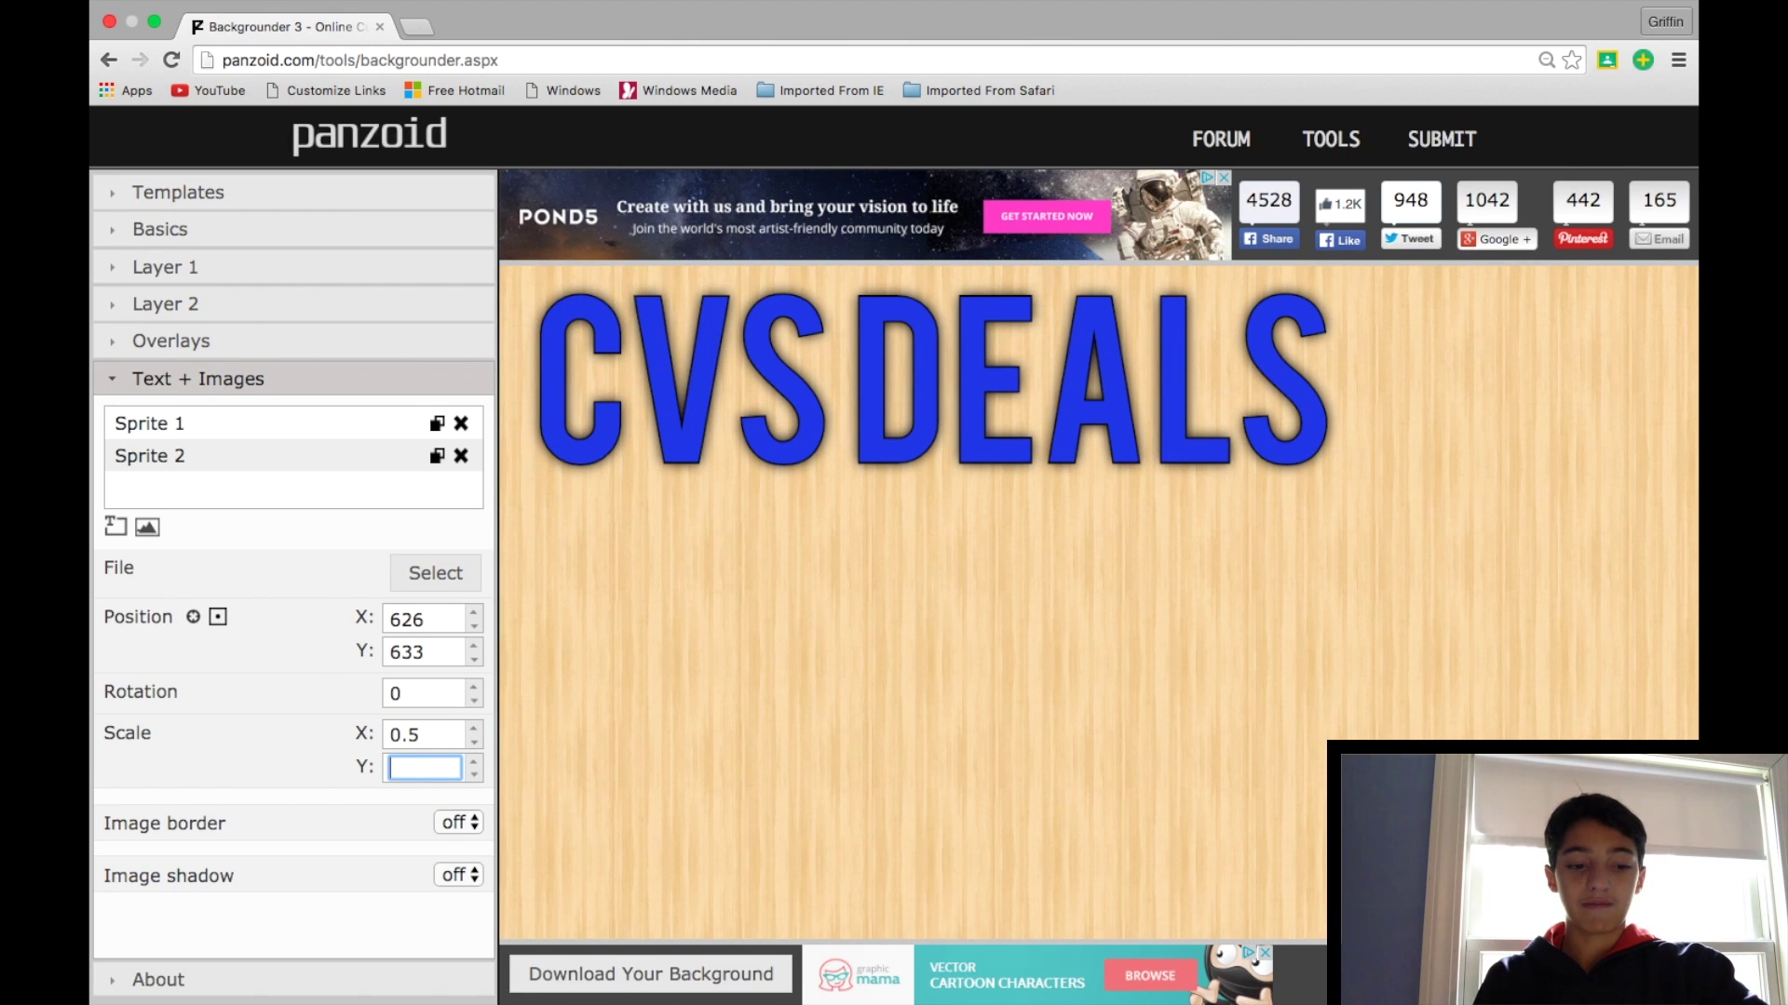
pyautogui.write('7')
pyautogui.doubleClick(439, 733)
pyautogui.write('0.7')
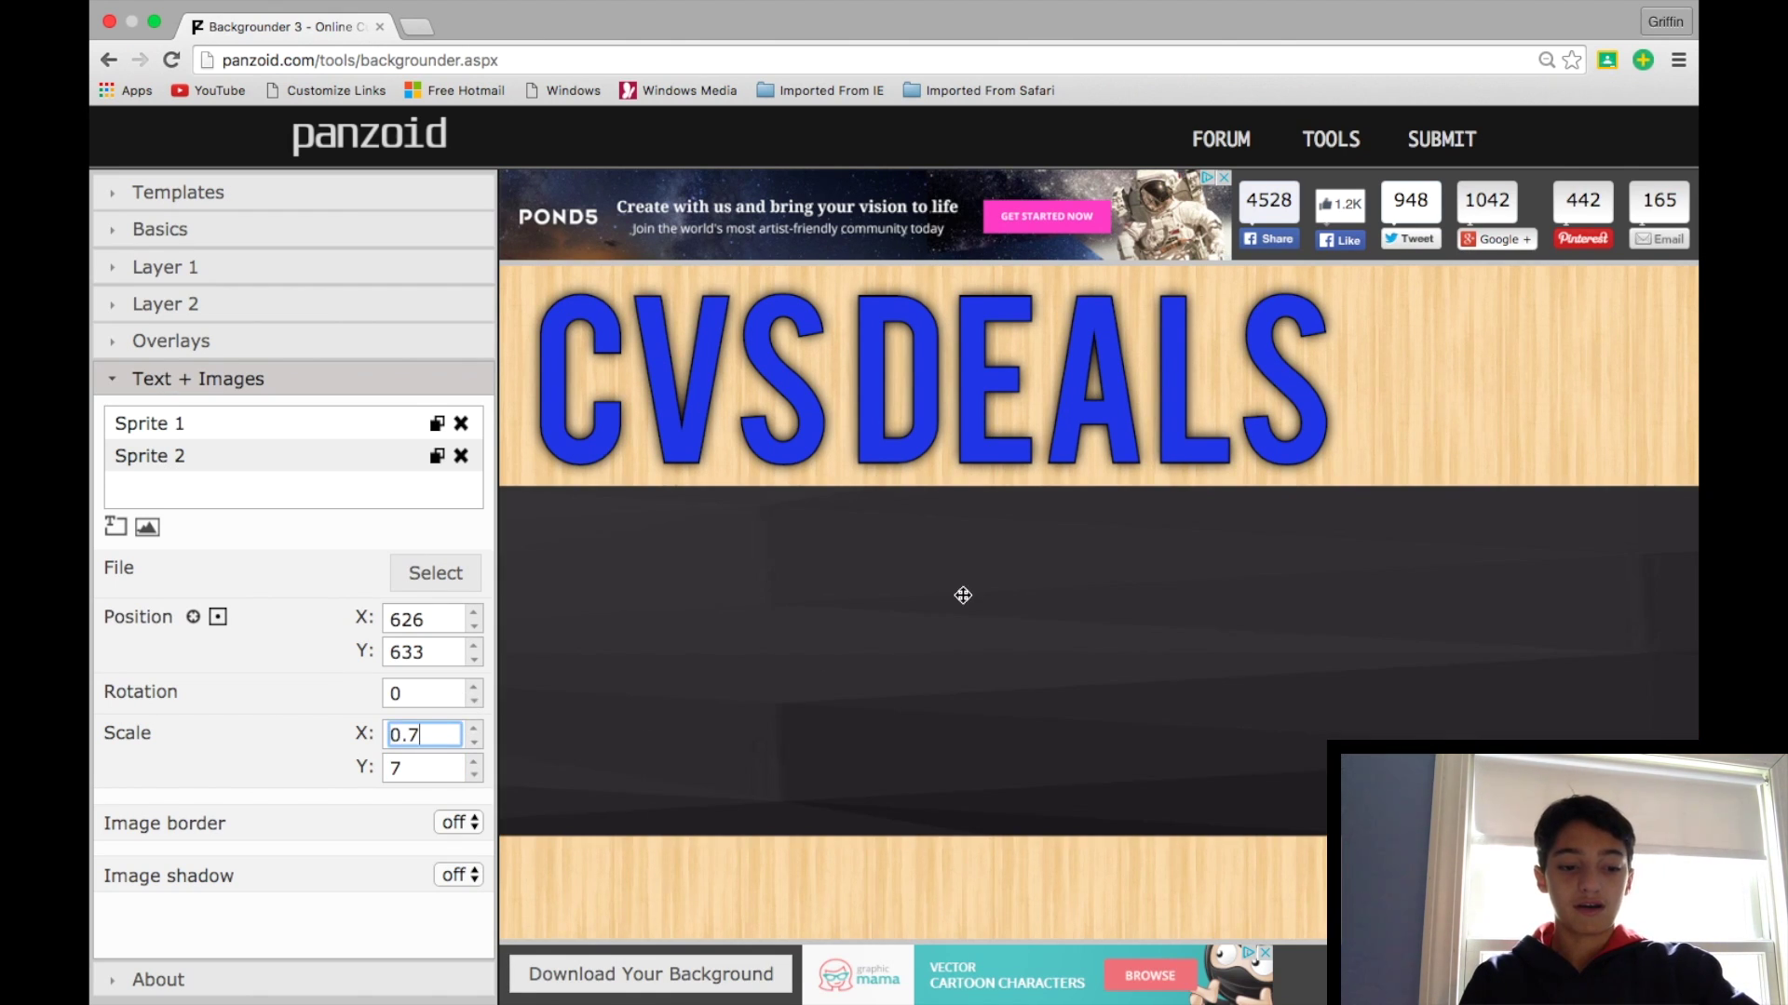
pyautogui.press('BackSpace')
pyautogui.press('BackSpace')
pyautogui.press('BackSpace')
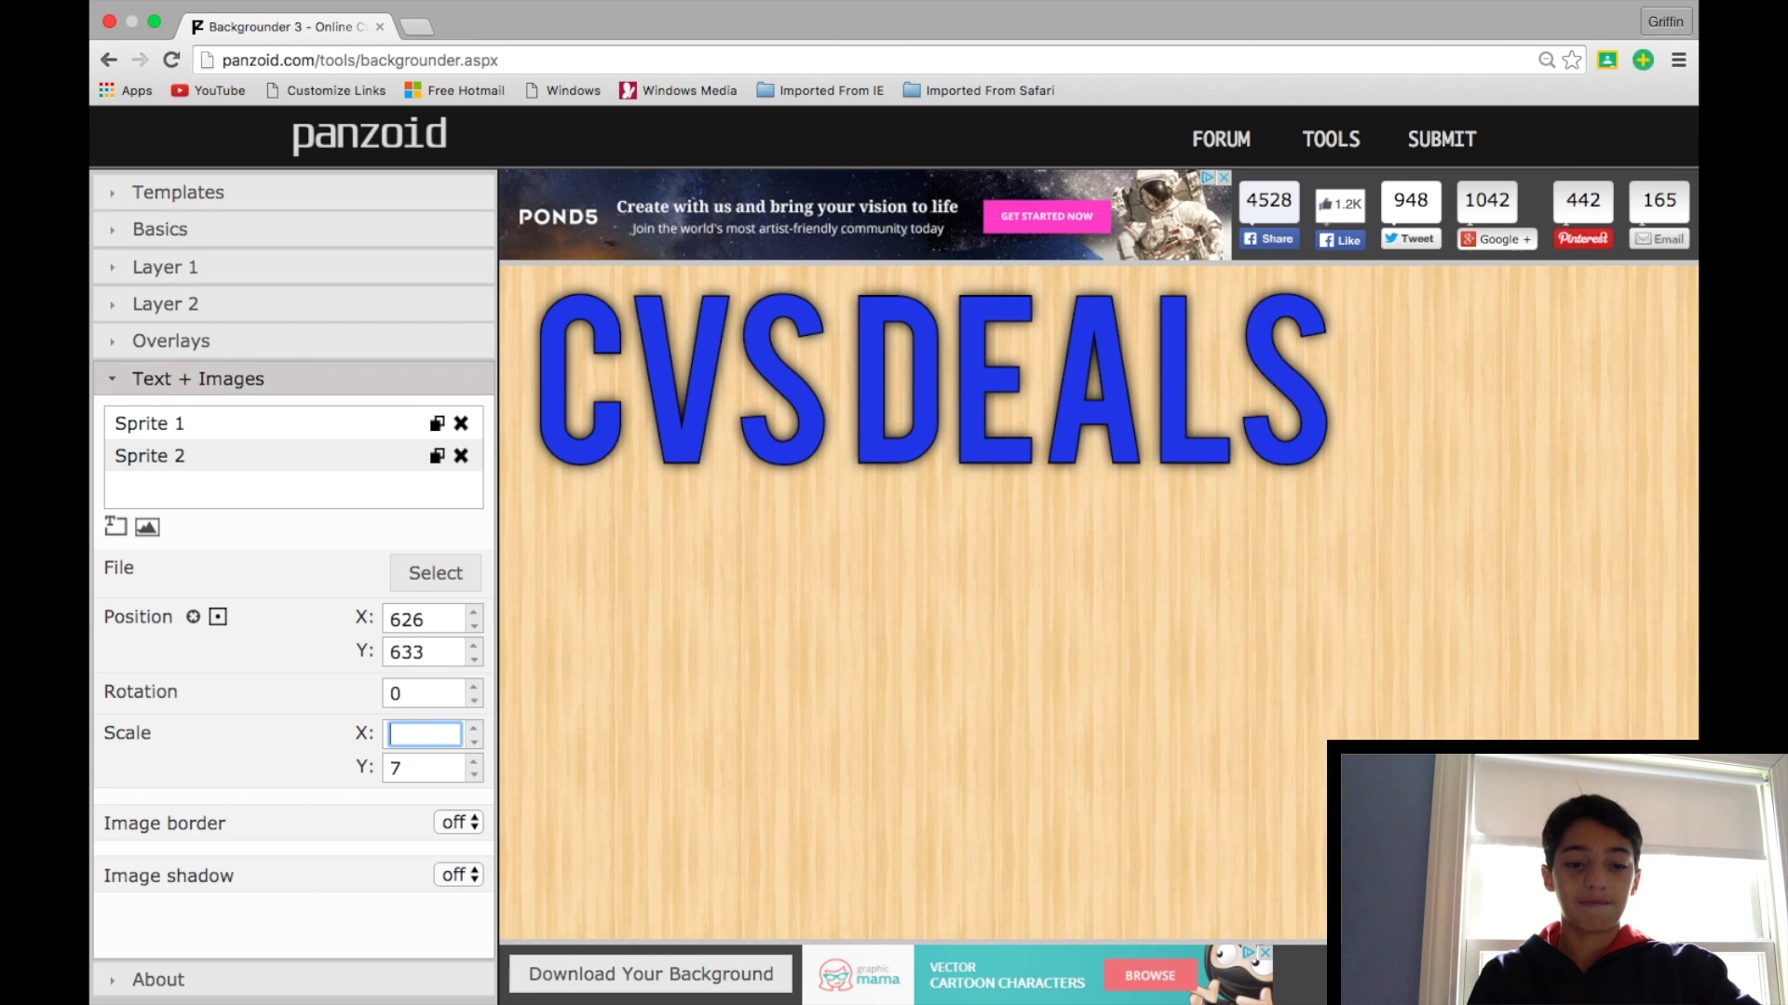
pyautogui.write('7')
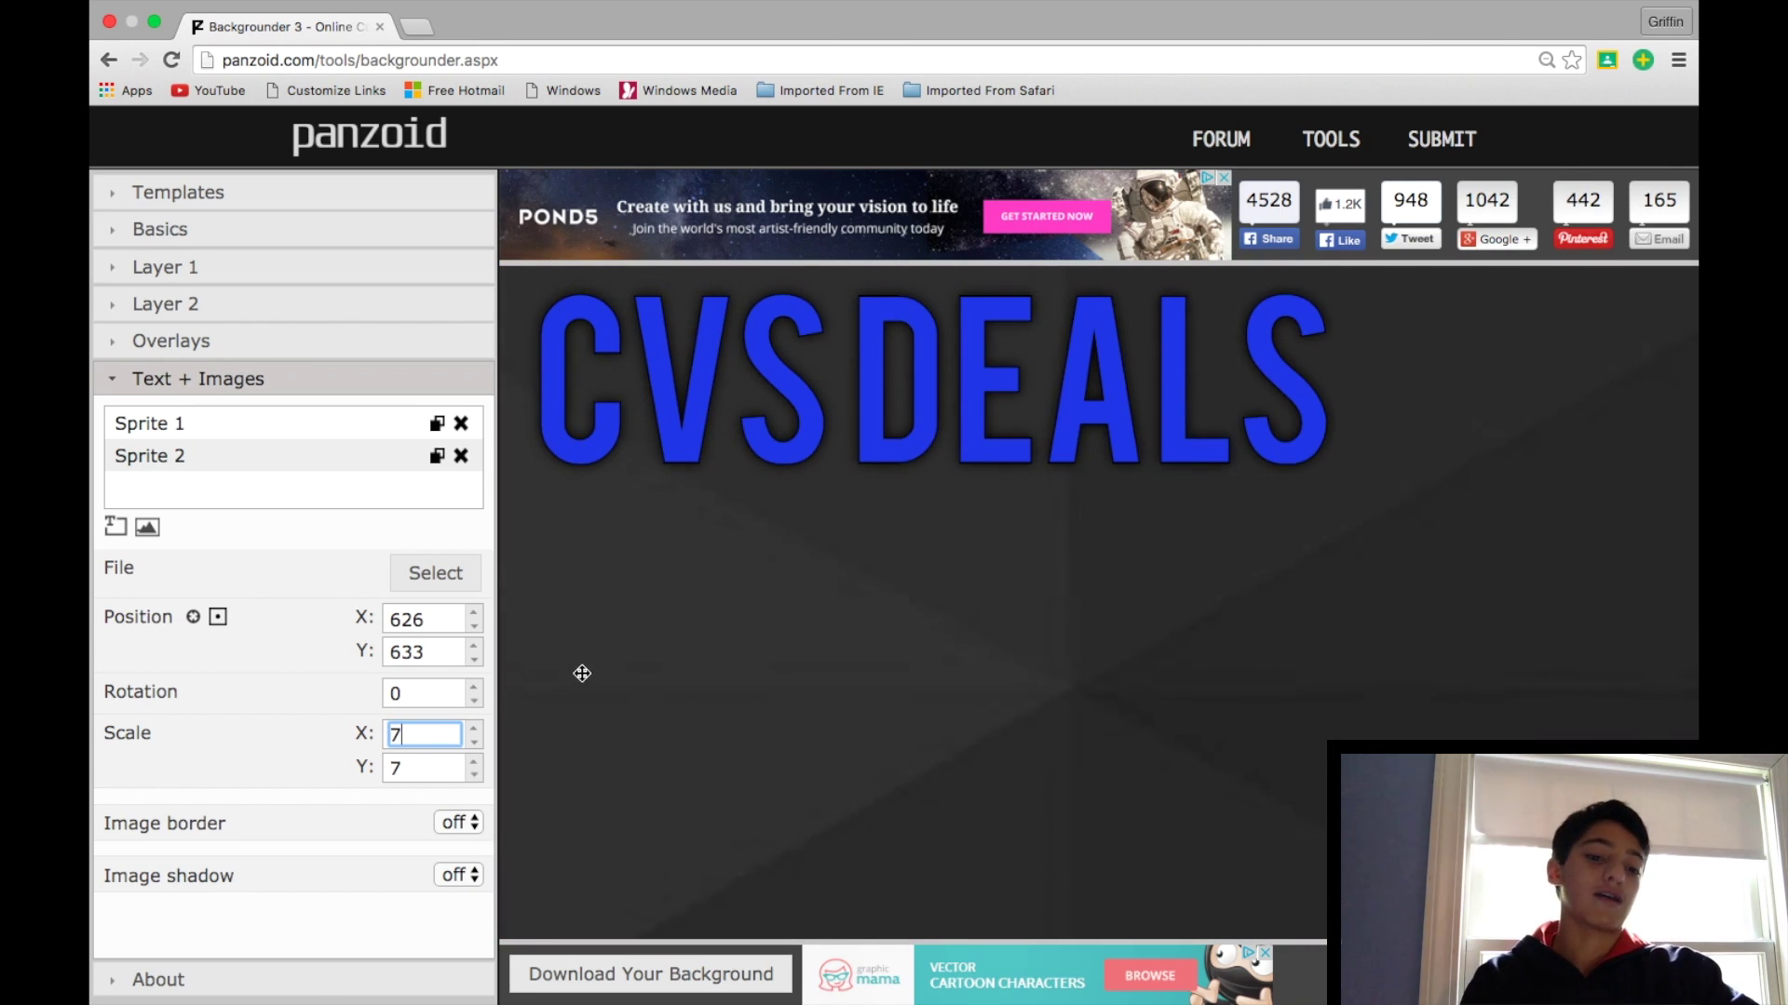
pyautogui.moveTo(582, 673); pyautogui.dragTo(590, 658)
pyautogui.scroll(-1, 260, 726)
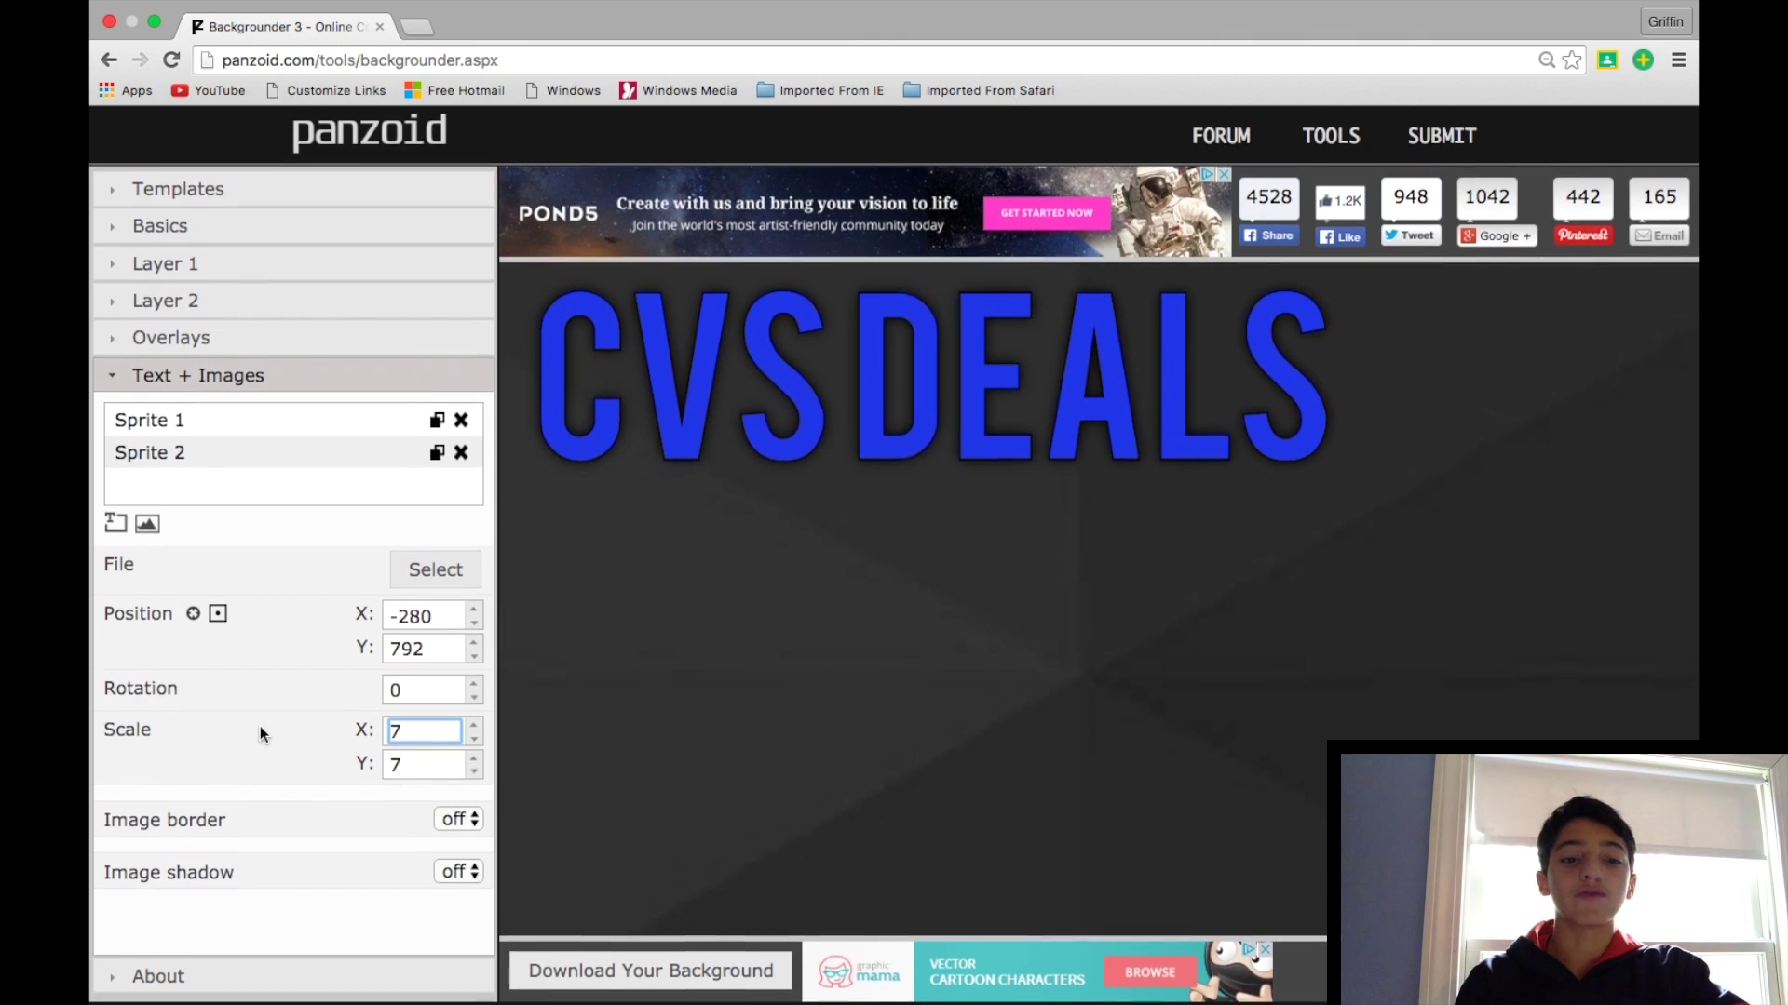
# - Switch on a black, thickness-1 image border for Sprite 2, then start rendering the background
pyautogui.click(459, 820)
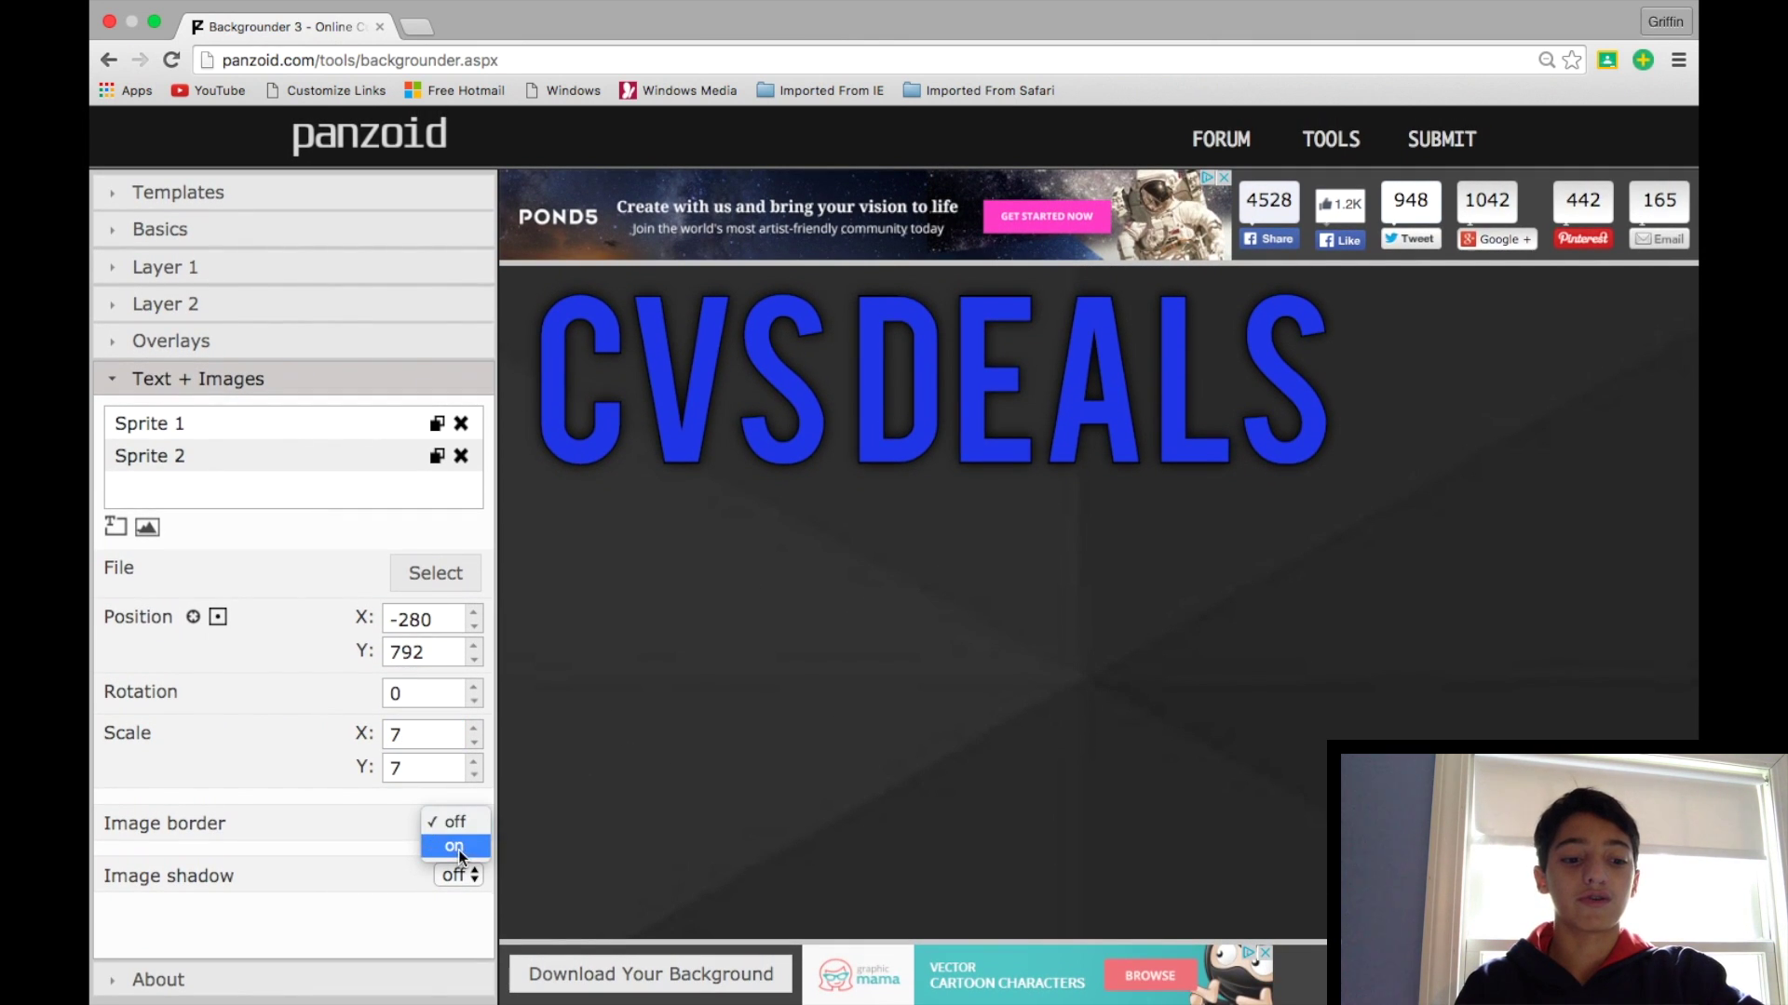
pyautogui.click(439, 849)
pyautogui.scroll(-2, 422, 851)
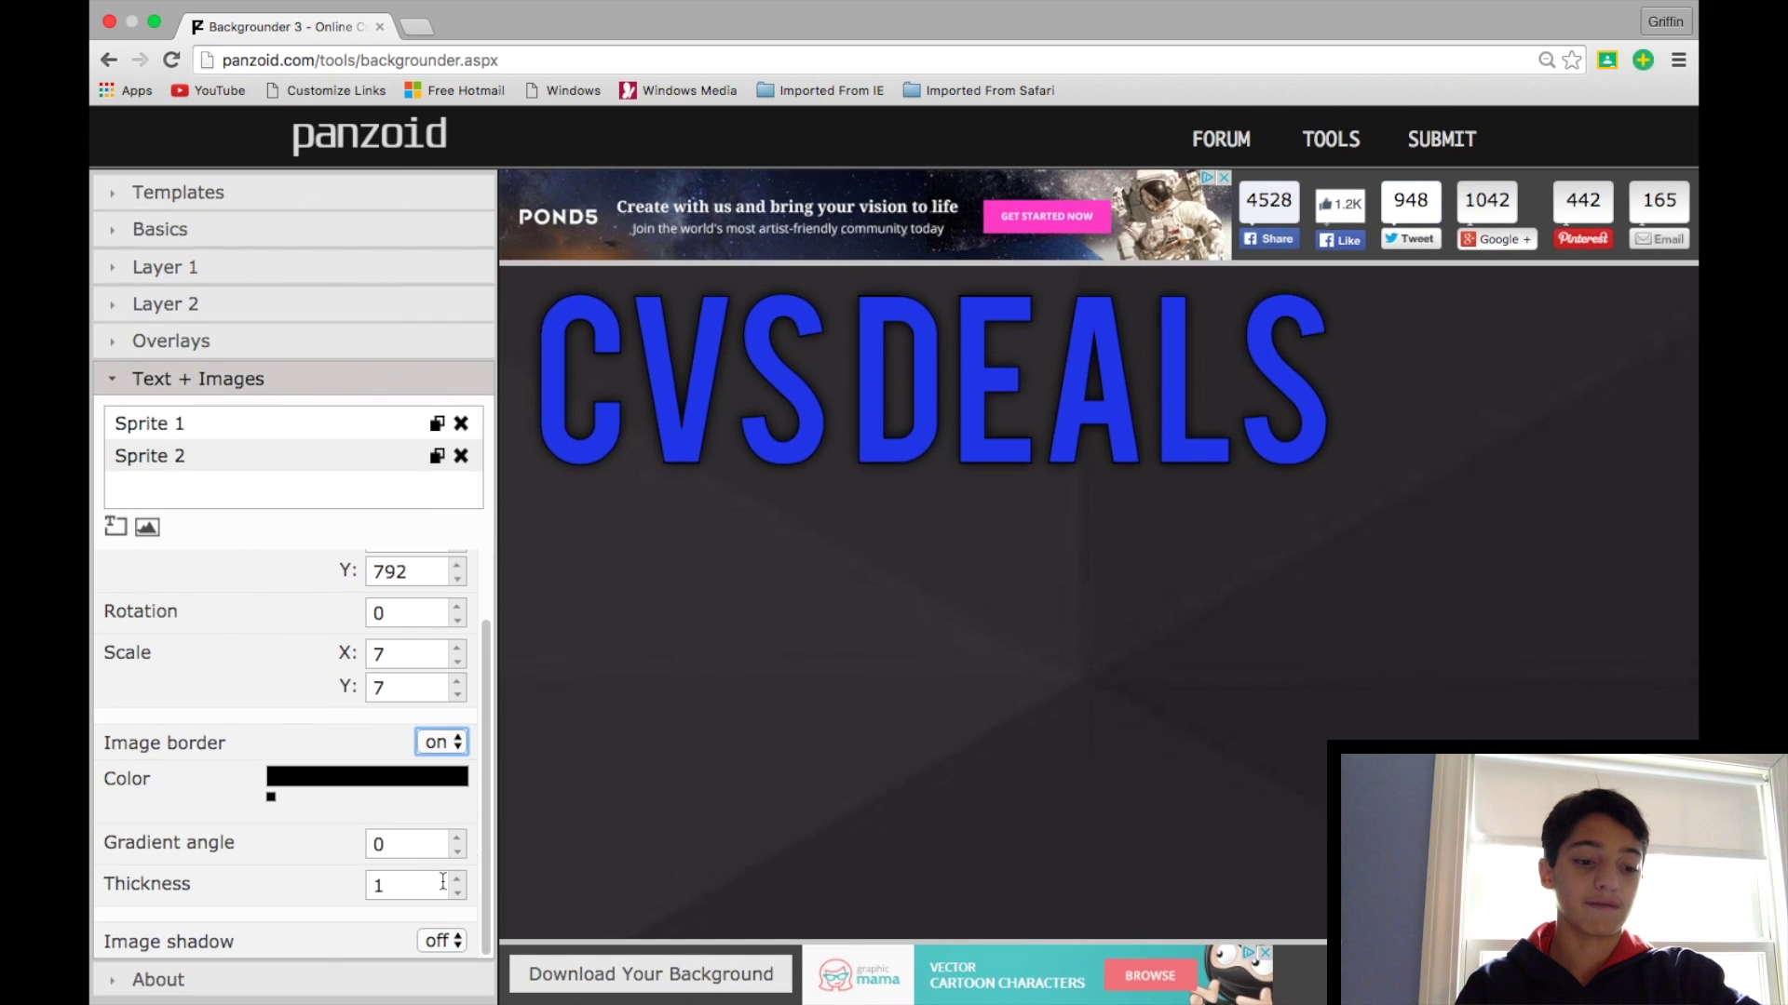
pyautogui.scroll(-1, 392, 795)
pyautogui.scroll(3, 393, 795)
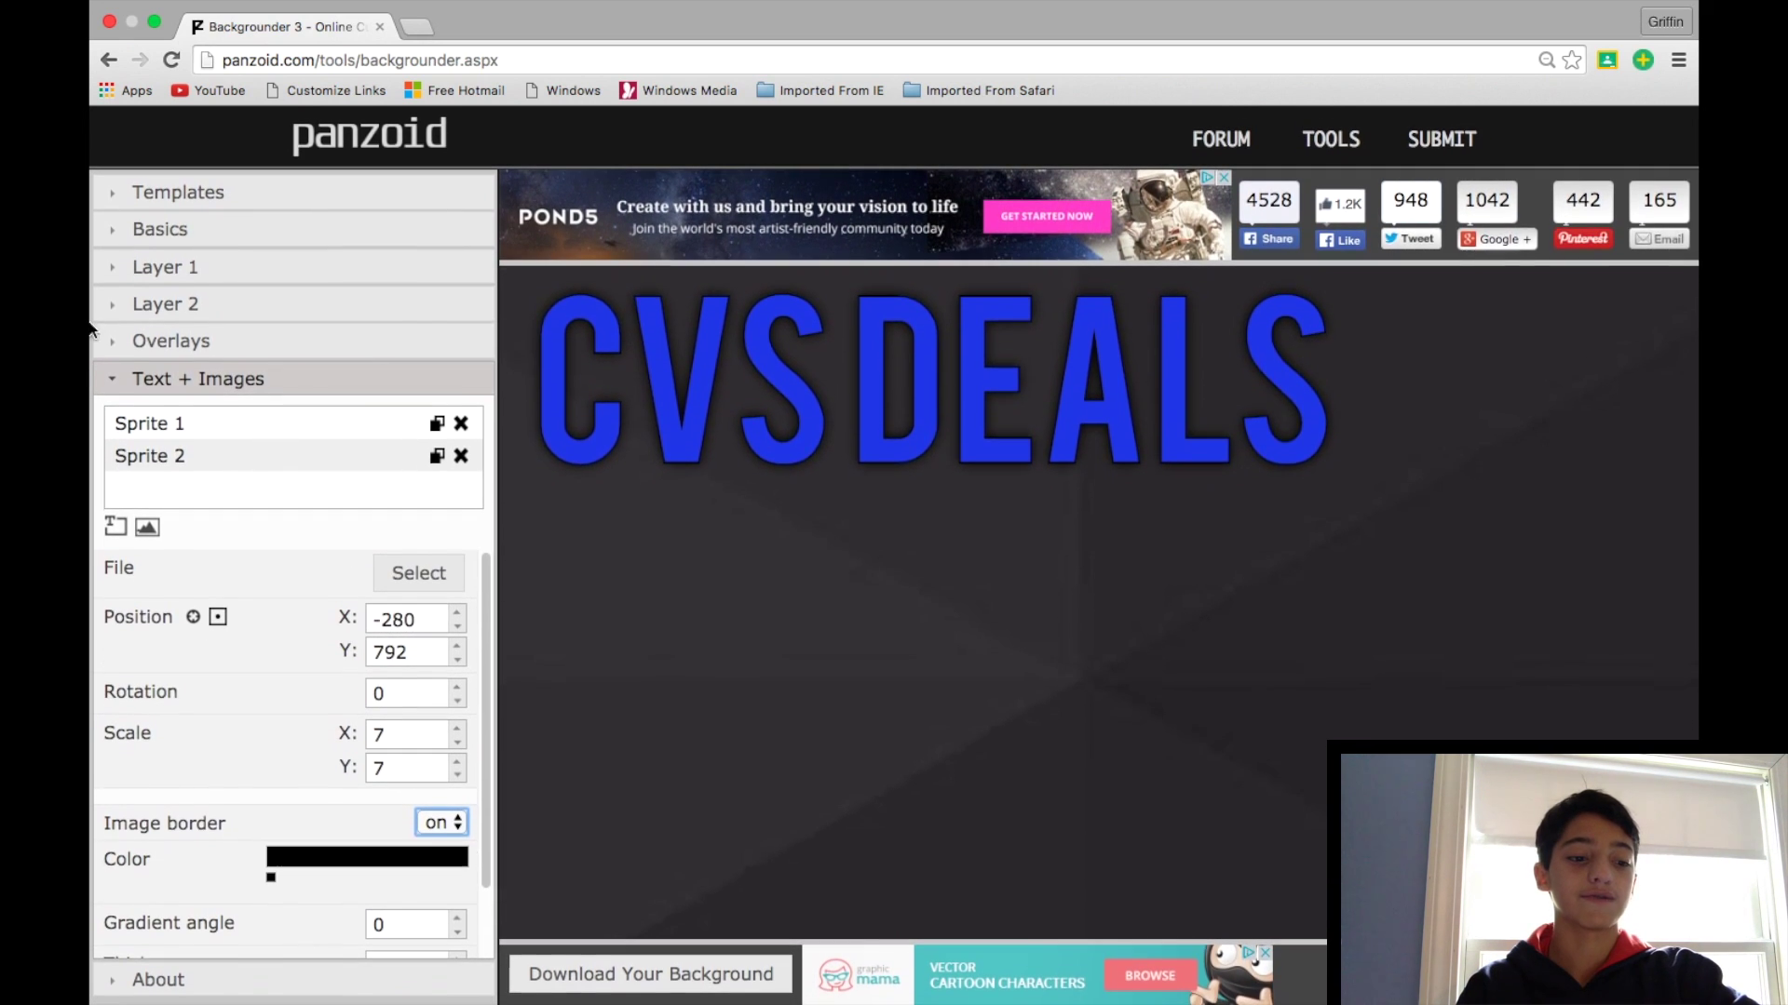
pyautogui.click(667, 987)
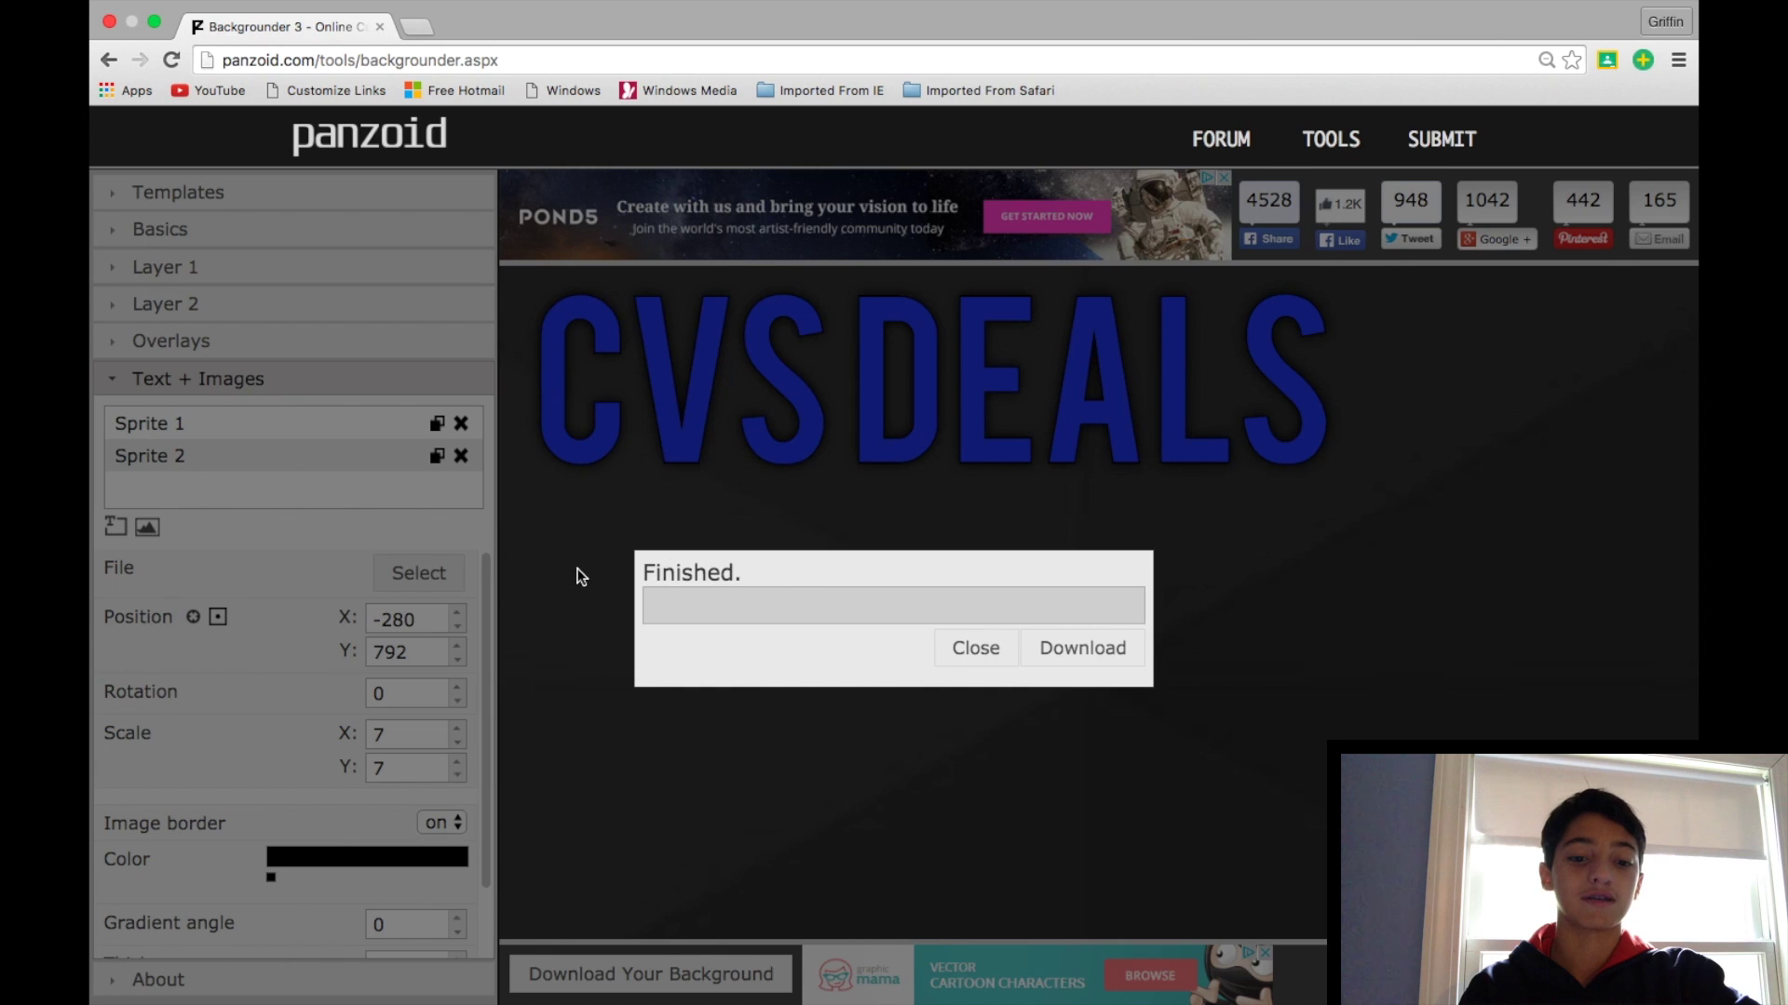
# - Download the rendered background as backgrounder.png and close the finished download page
pyautogui.click(1053, 652)
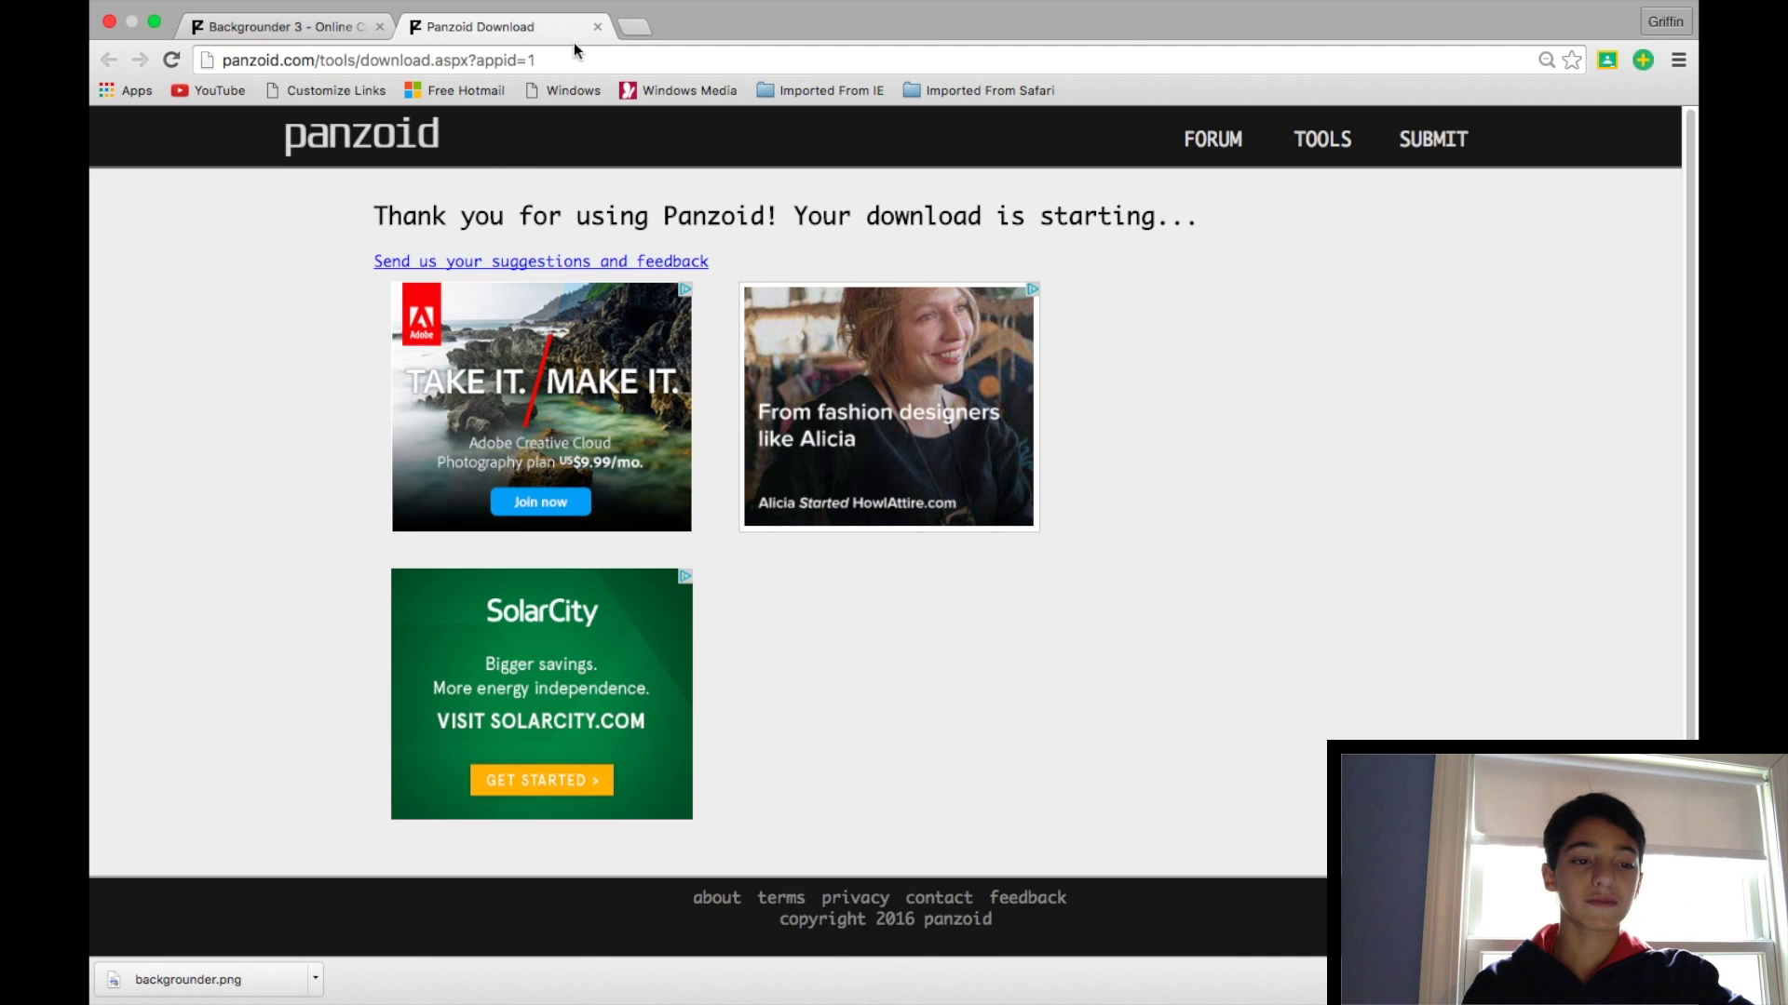
pyautogui.click(598, 27)
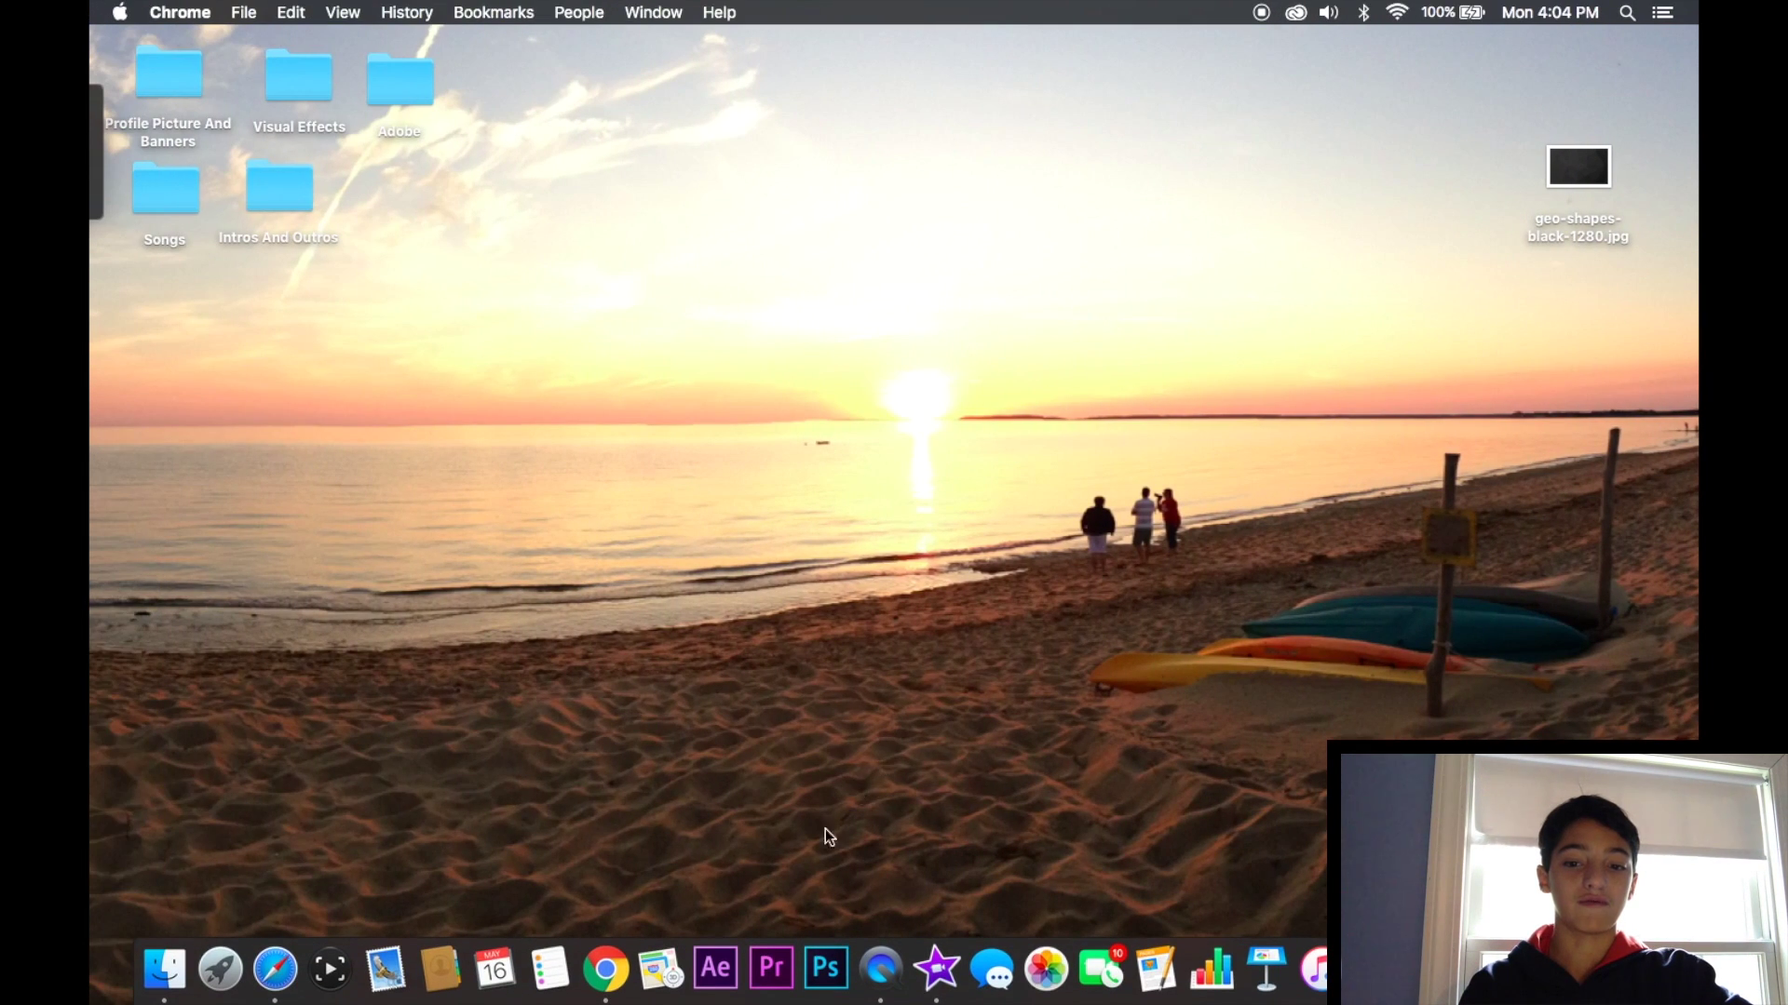
# - Drag backgrounder.png from Downloads onto the desktop and view it in Preview, then close both windows
pyautogui.click(164, 969)
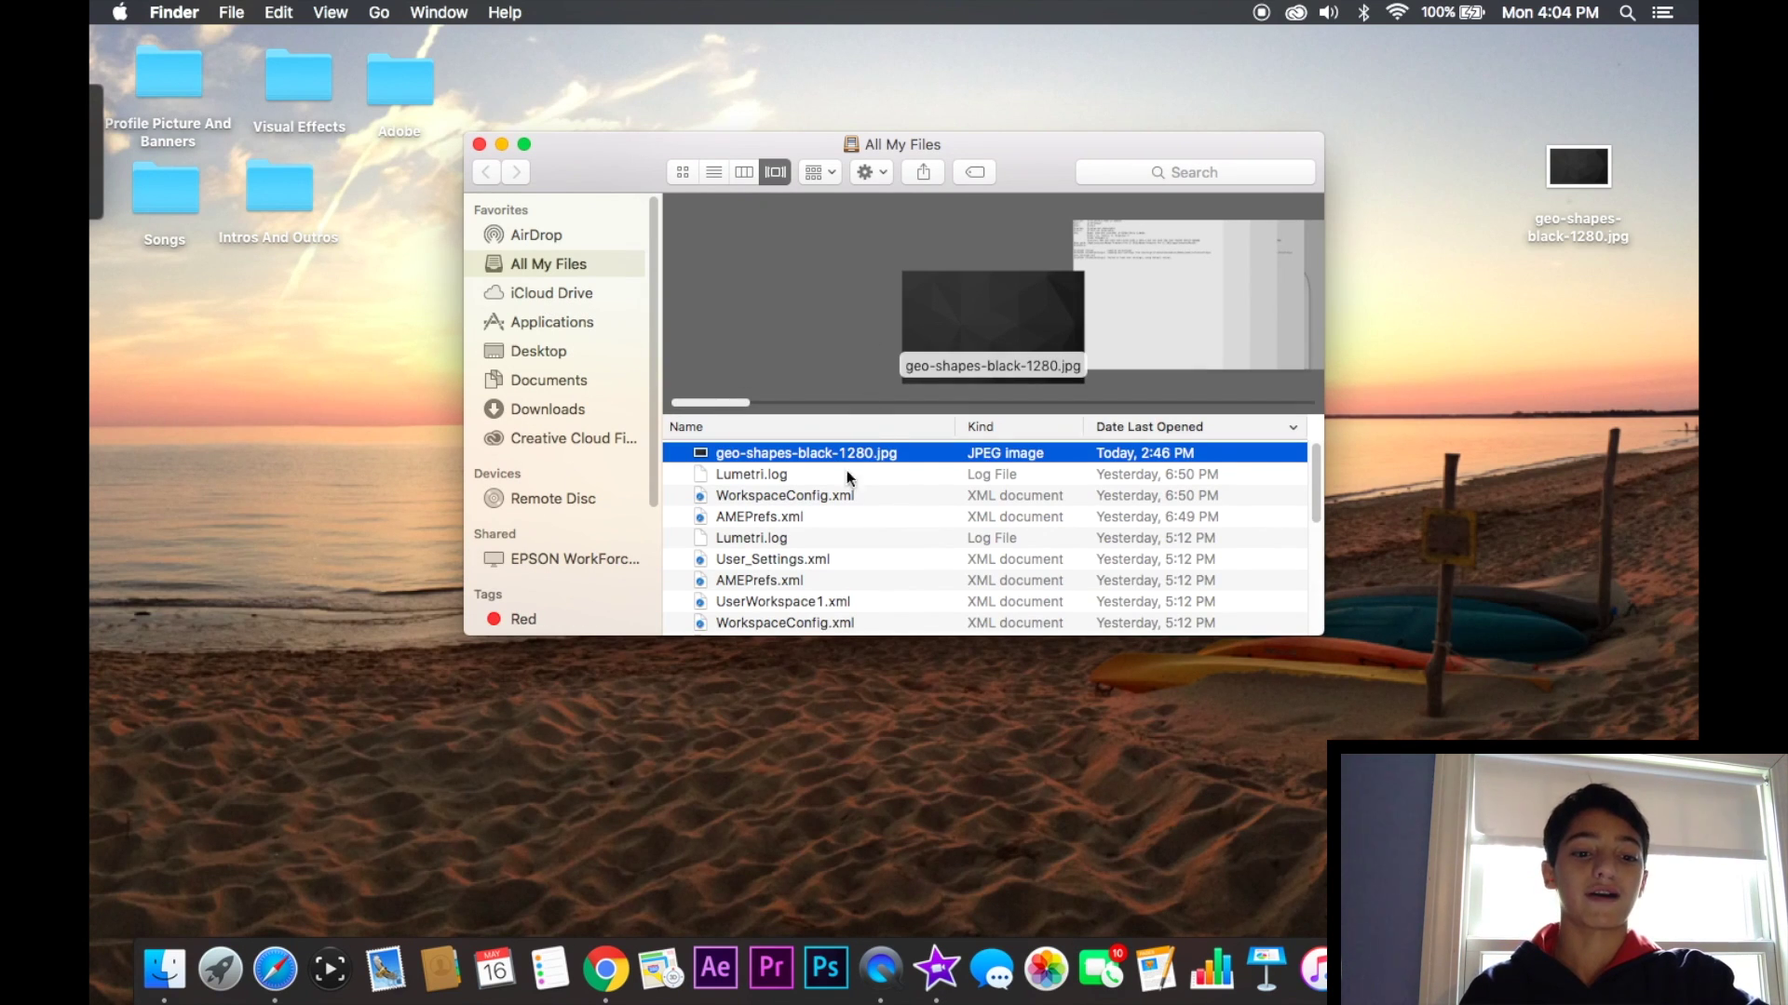
pyautogui.click(558, 380)
pyautogui.click(559, 406)
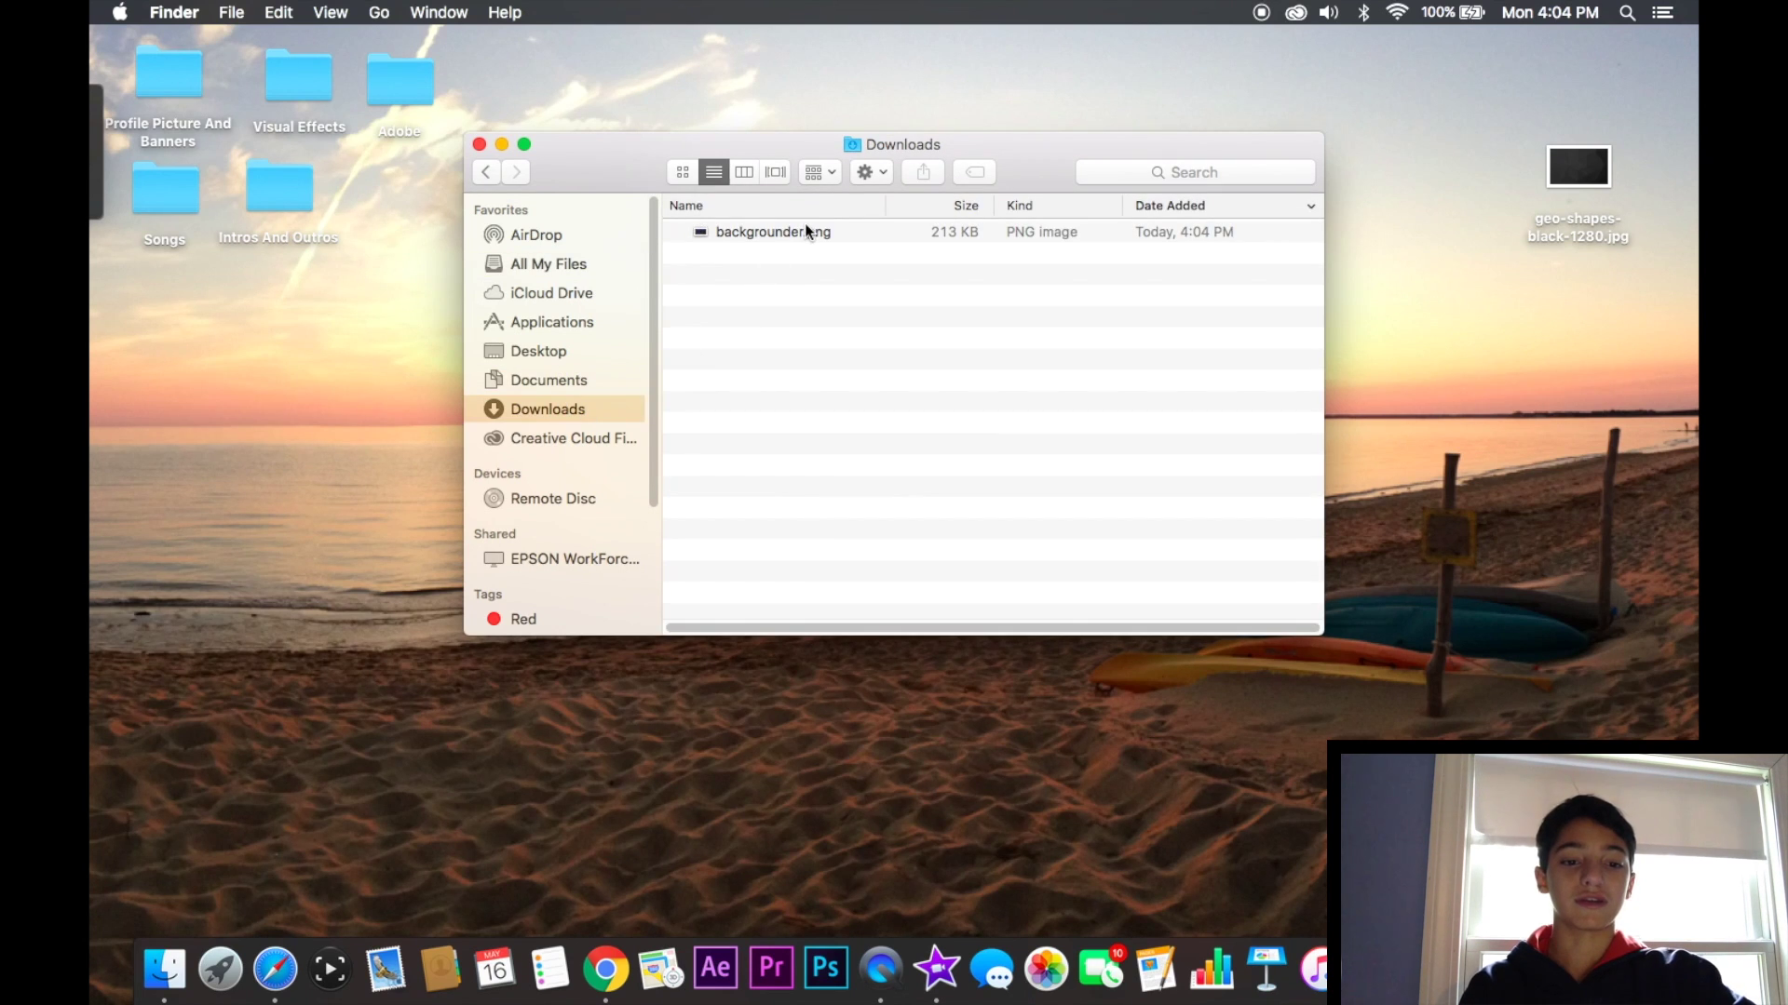
pyautogui.moveTo(1245, 557); pyautogui.dragTo(1382, 715)
pyautogui.doubleClick(1380, 710)
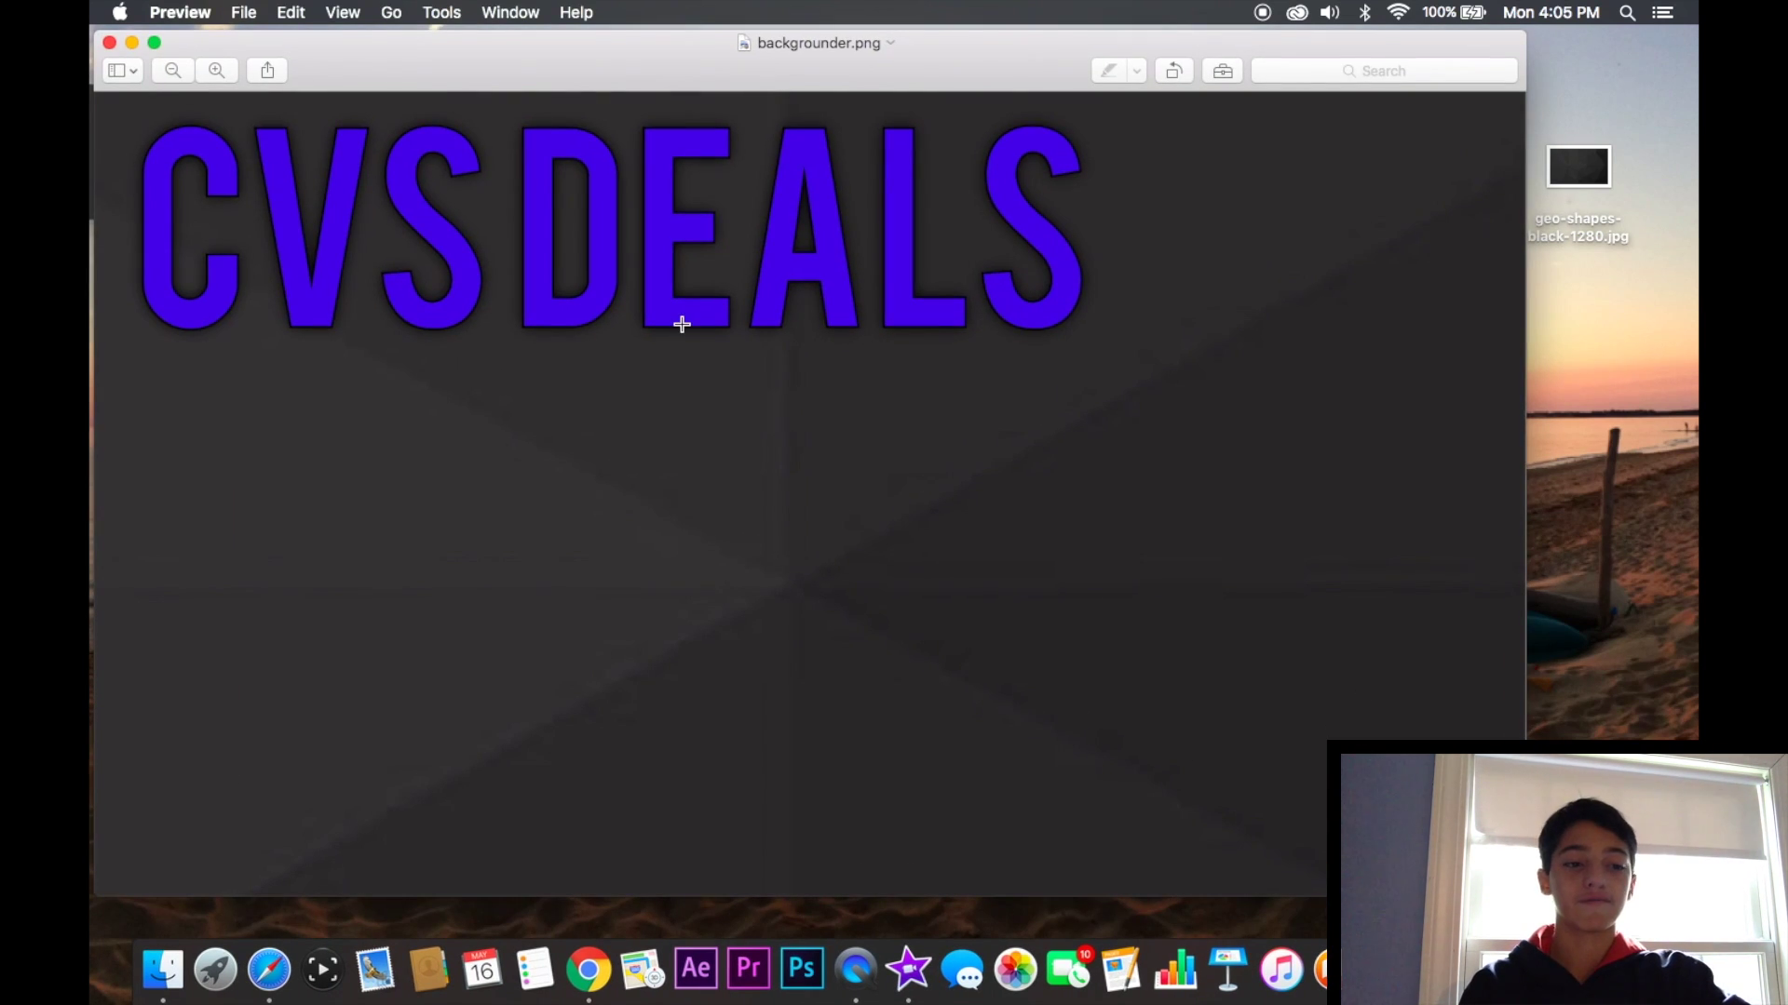
pyautogui.click(109, 43)
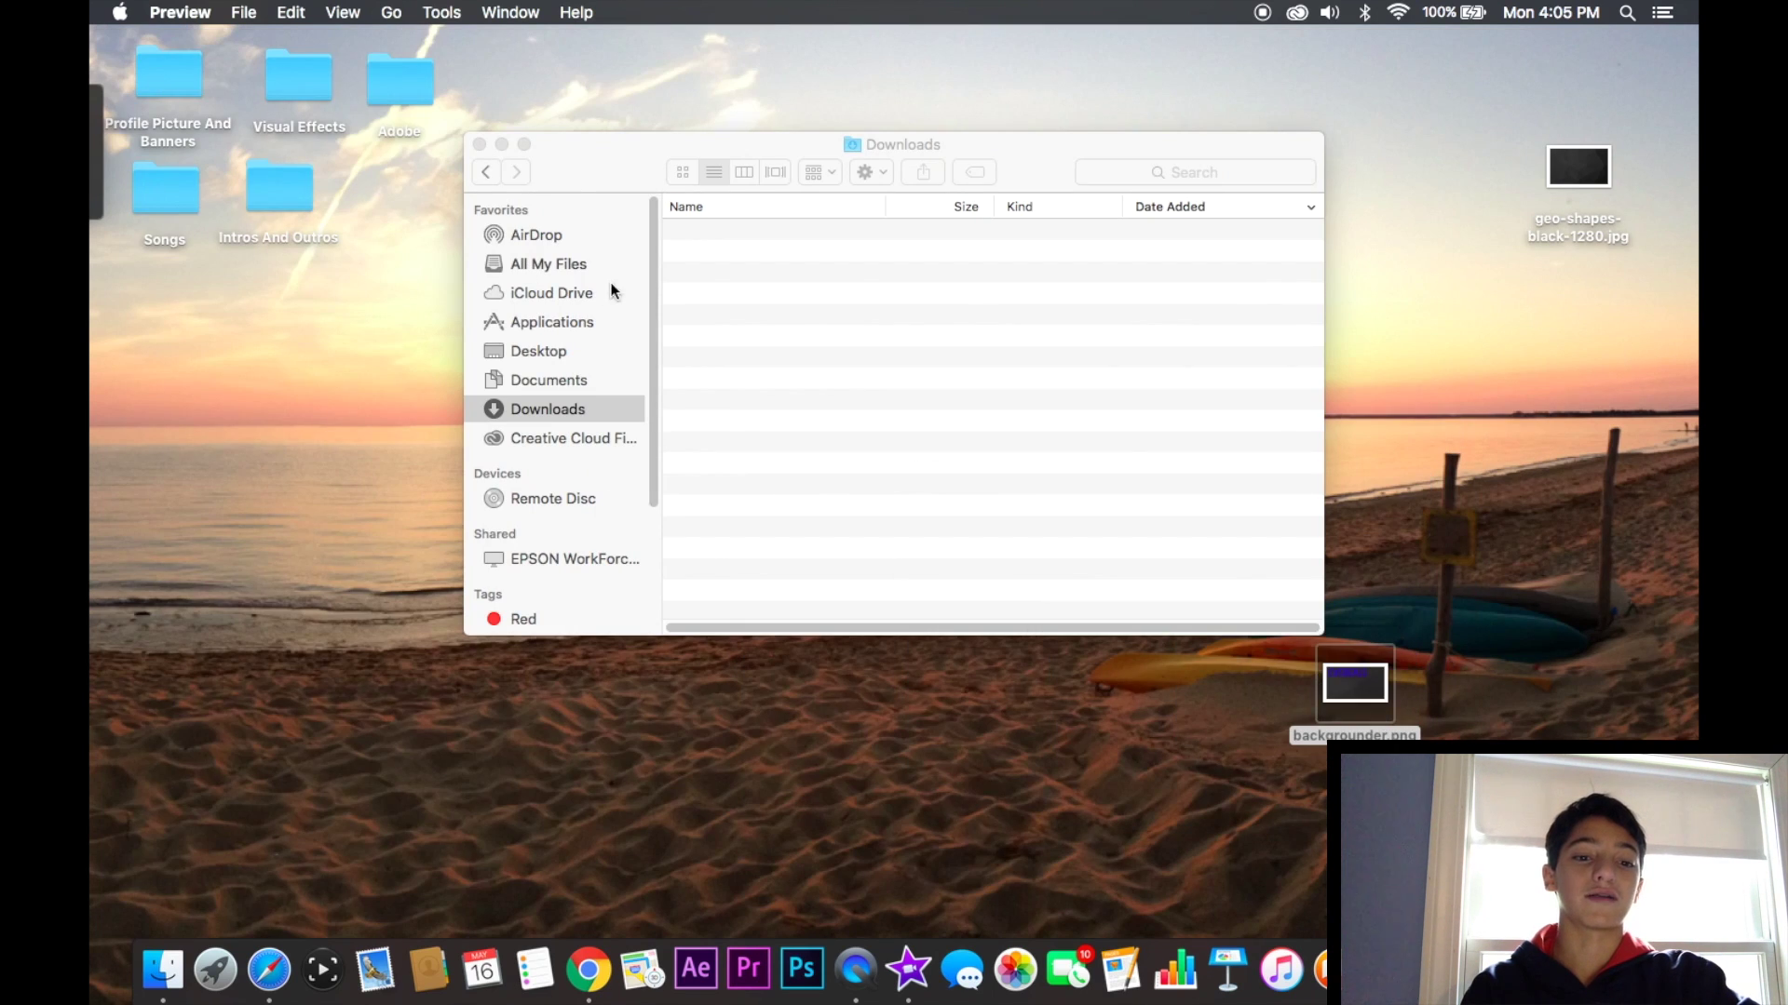
pyautogui.click(480, 145)
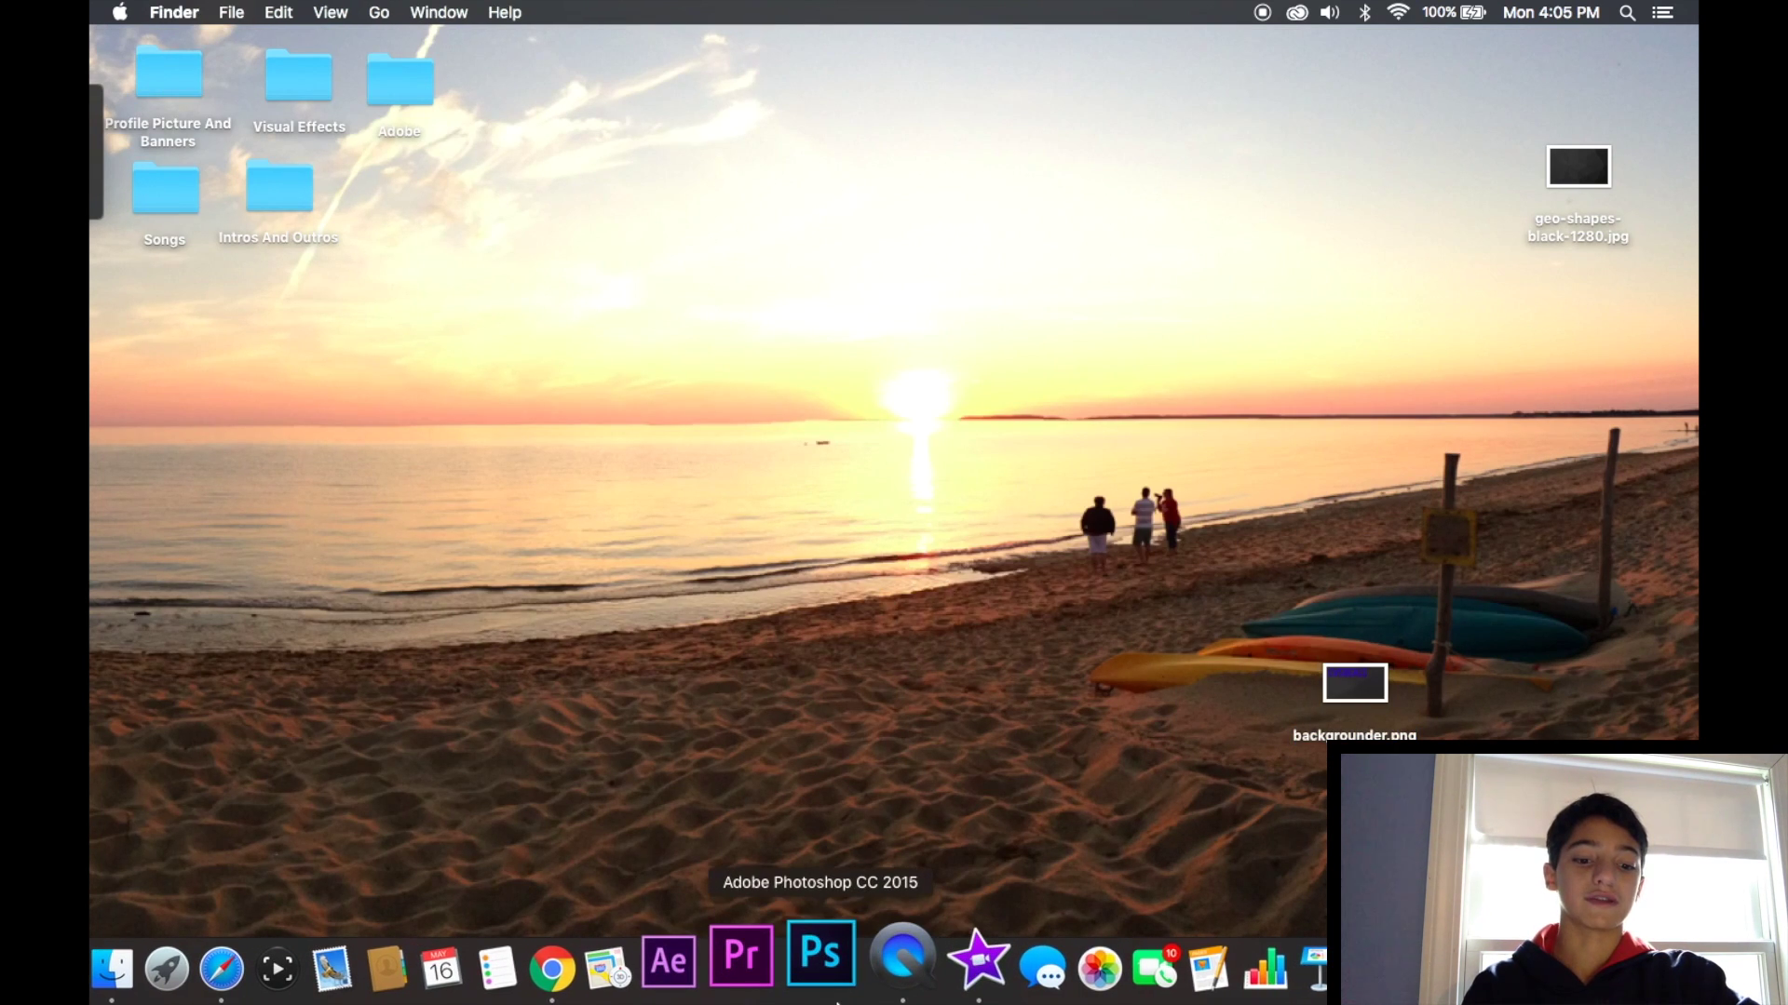
# - Launch Photoshop from the dock and open a new browser window
pyautogui.rightClick(840, 996)
pyautogui.click(885, 876)
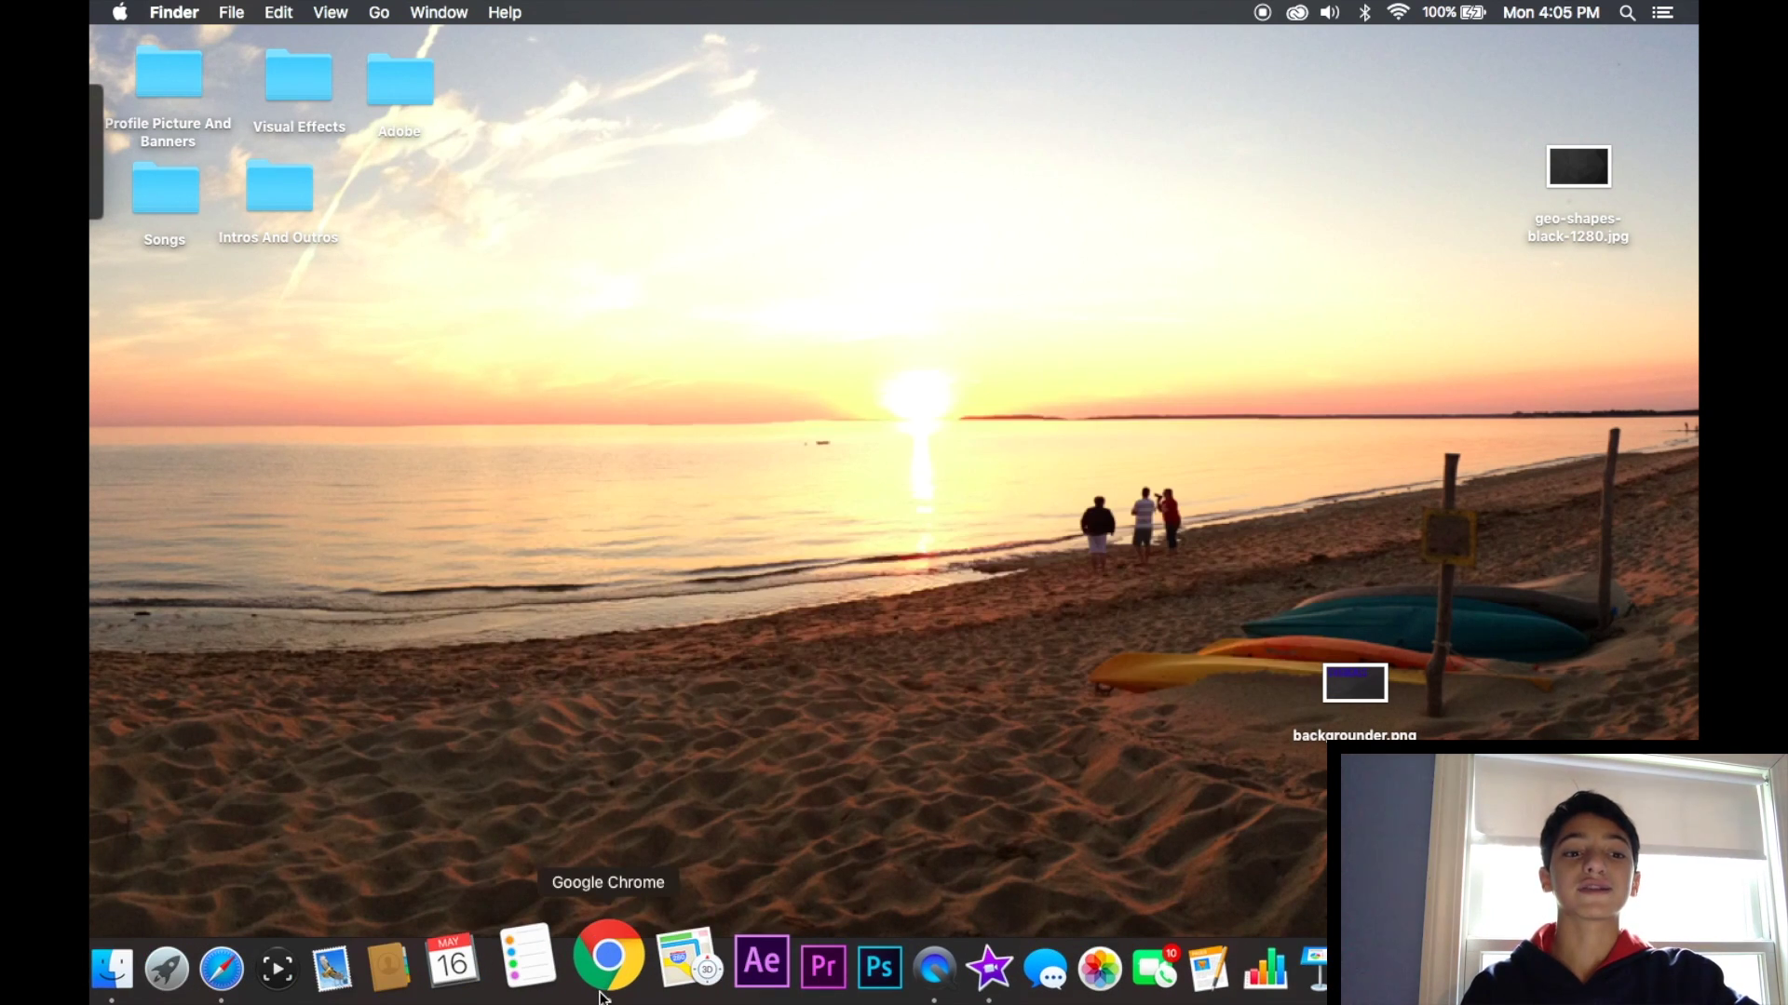
pyautogui.click(603, 992)
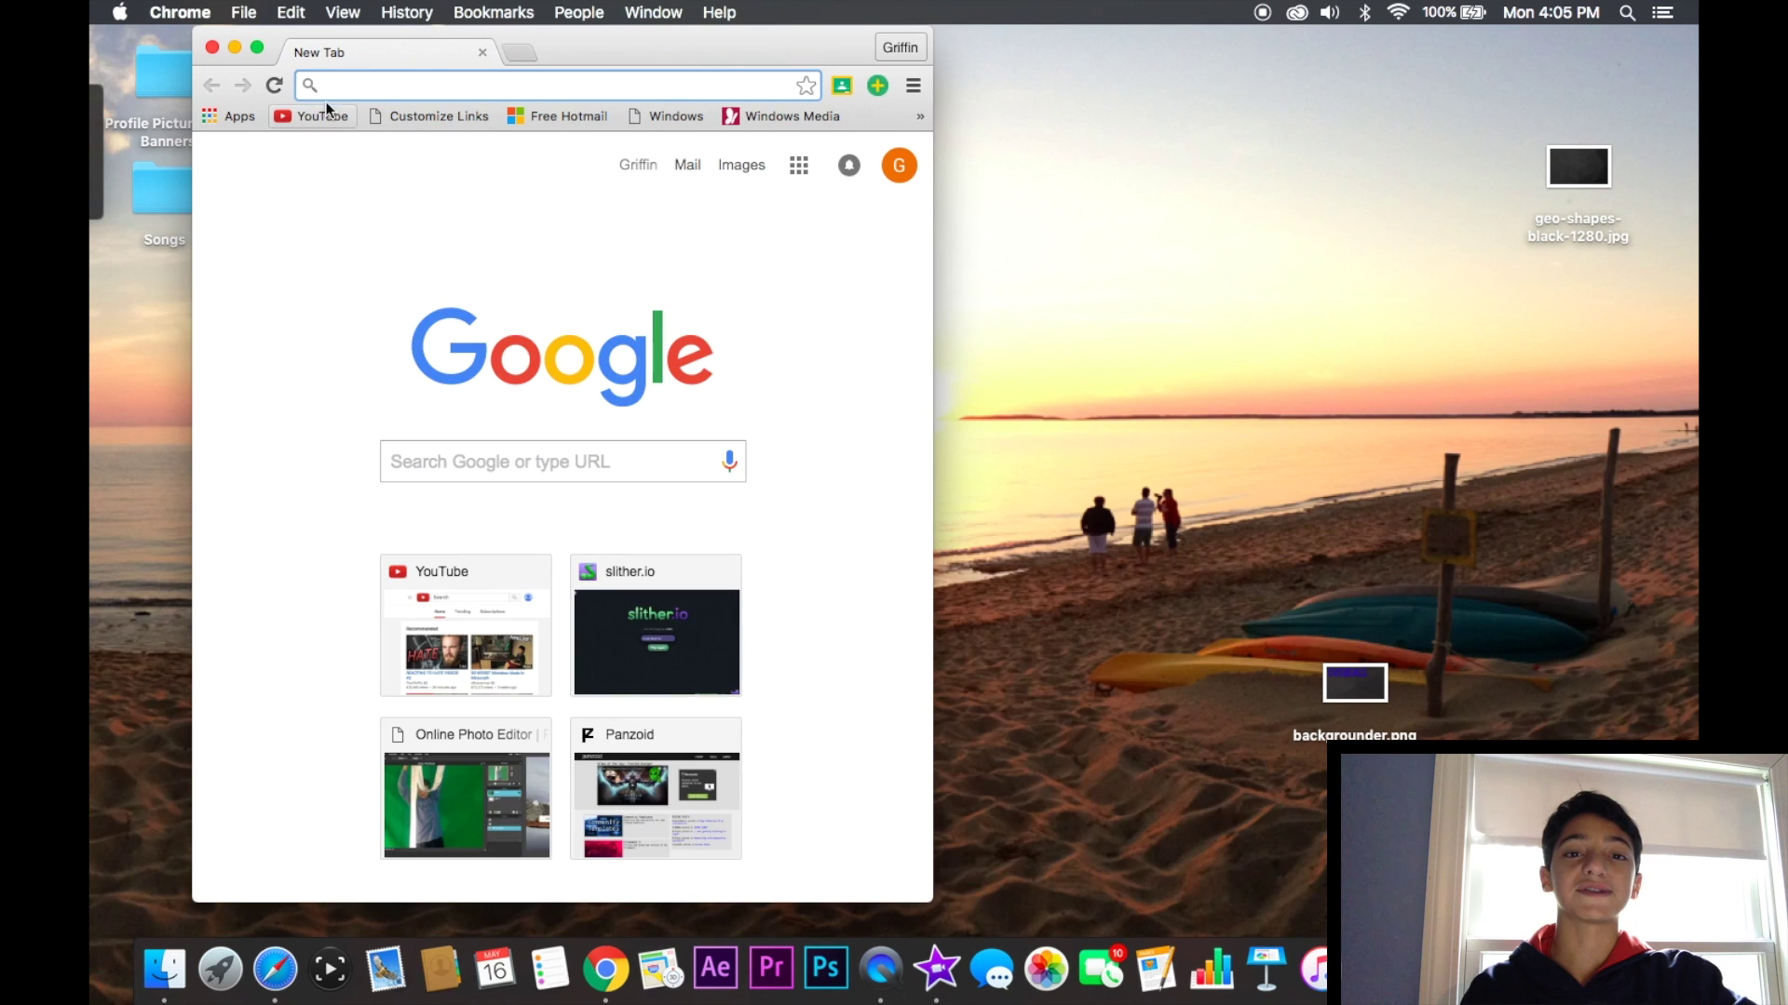
# - Go to YouTube in a maximized window and view the channel as a returning subscriber
pyautogui.click(316, 121)
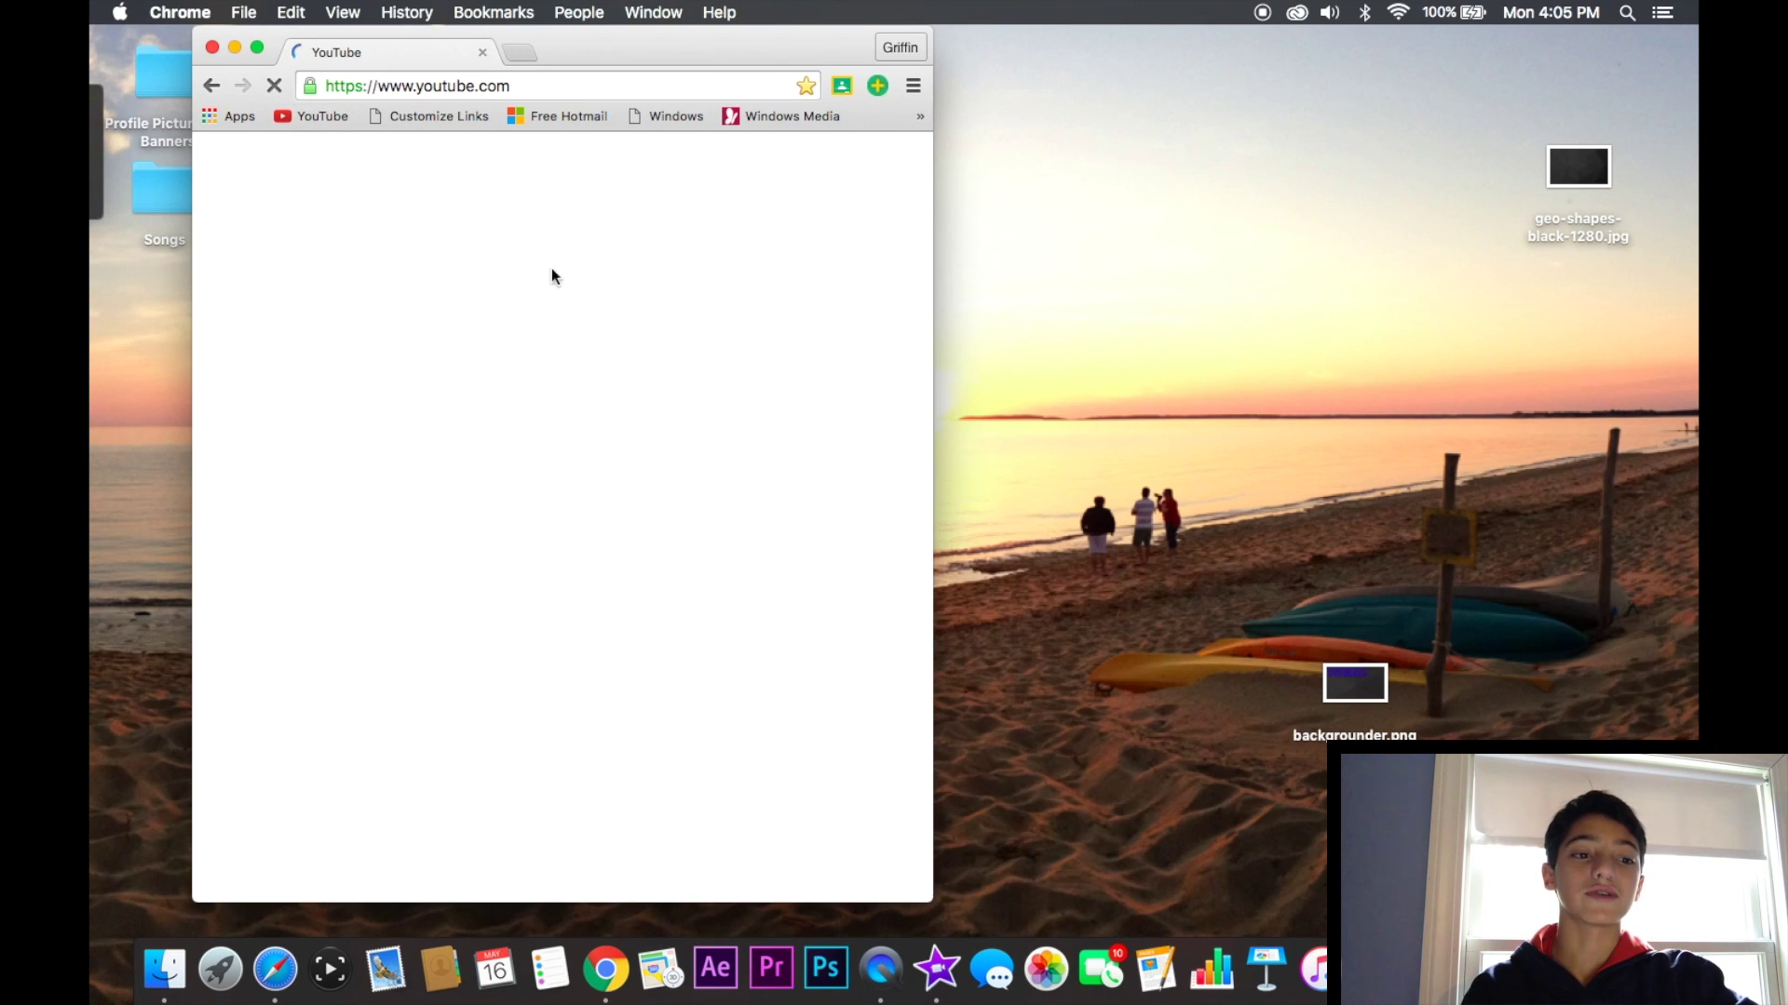
pyautogui.click(258, 45)
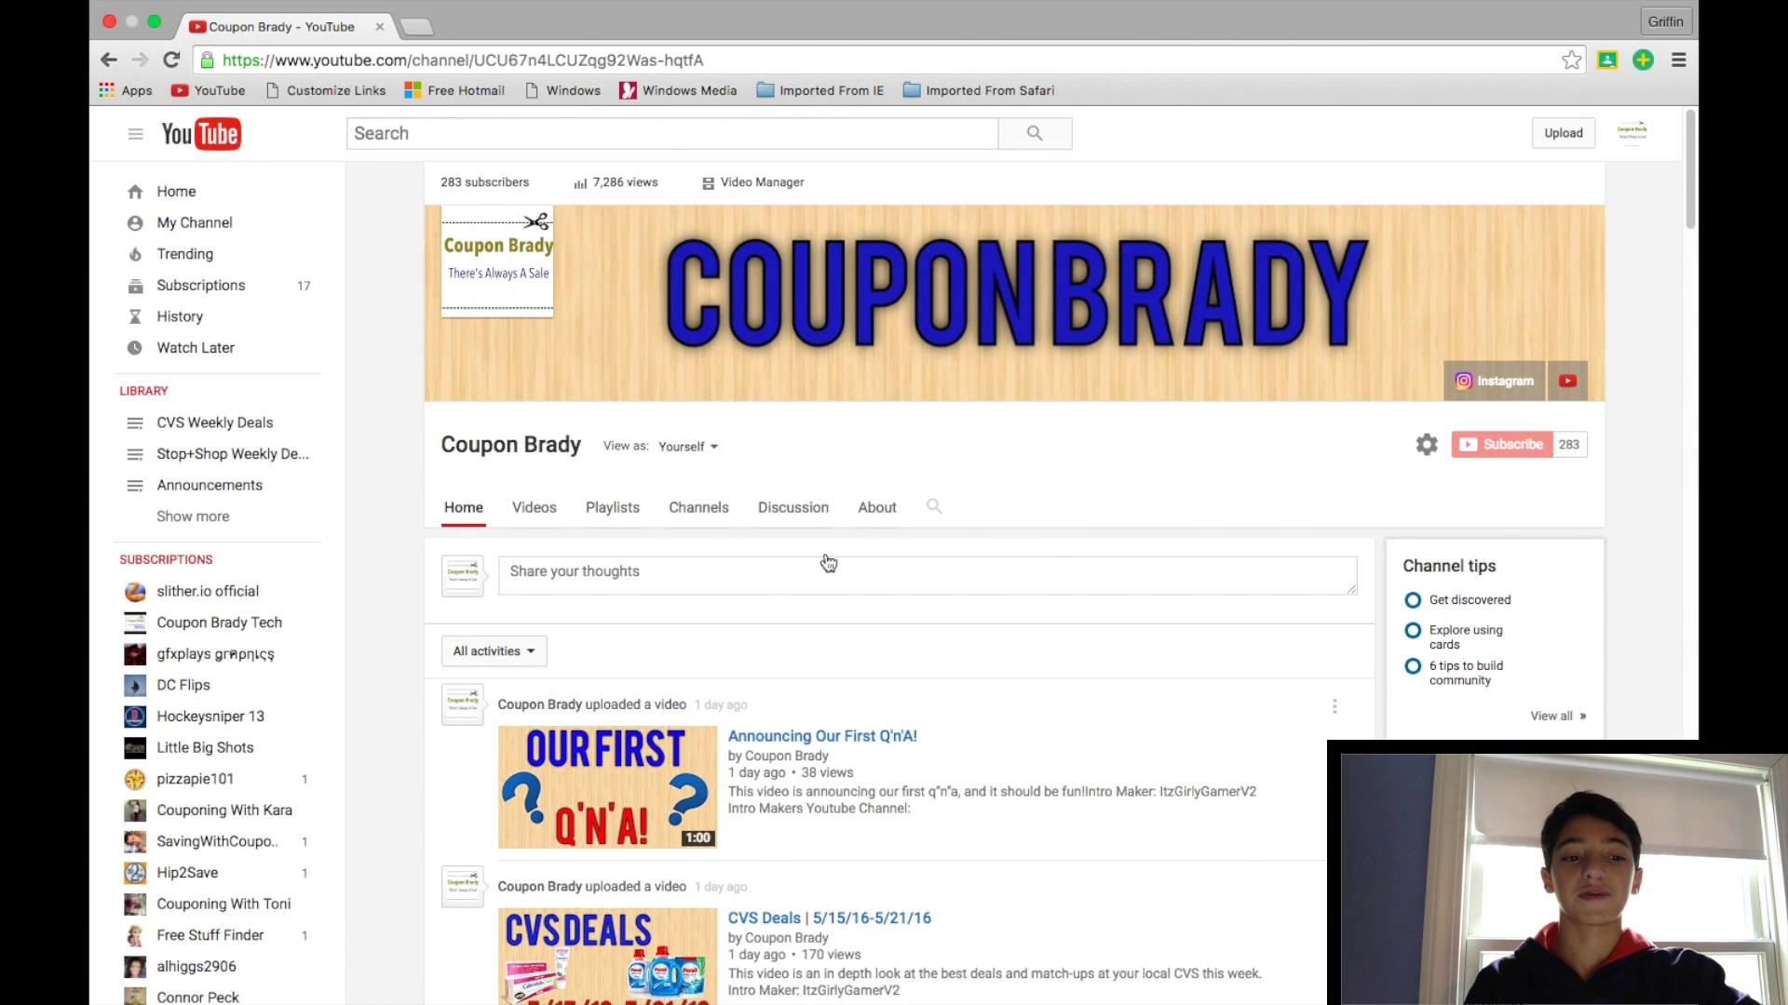
pyautogui.click(703, 463)
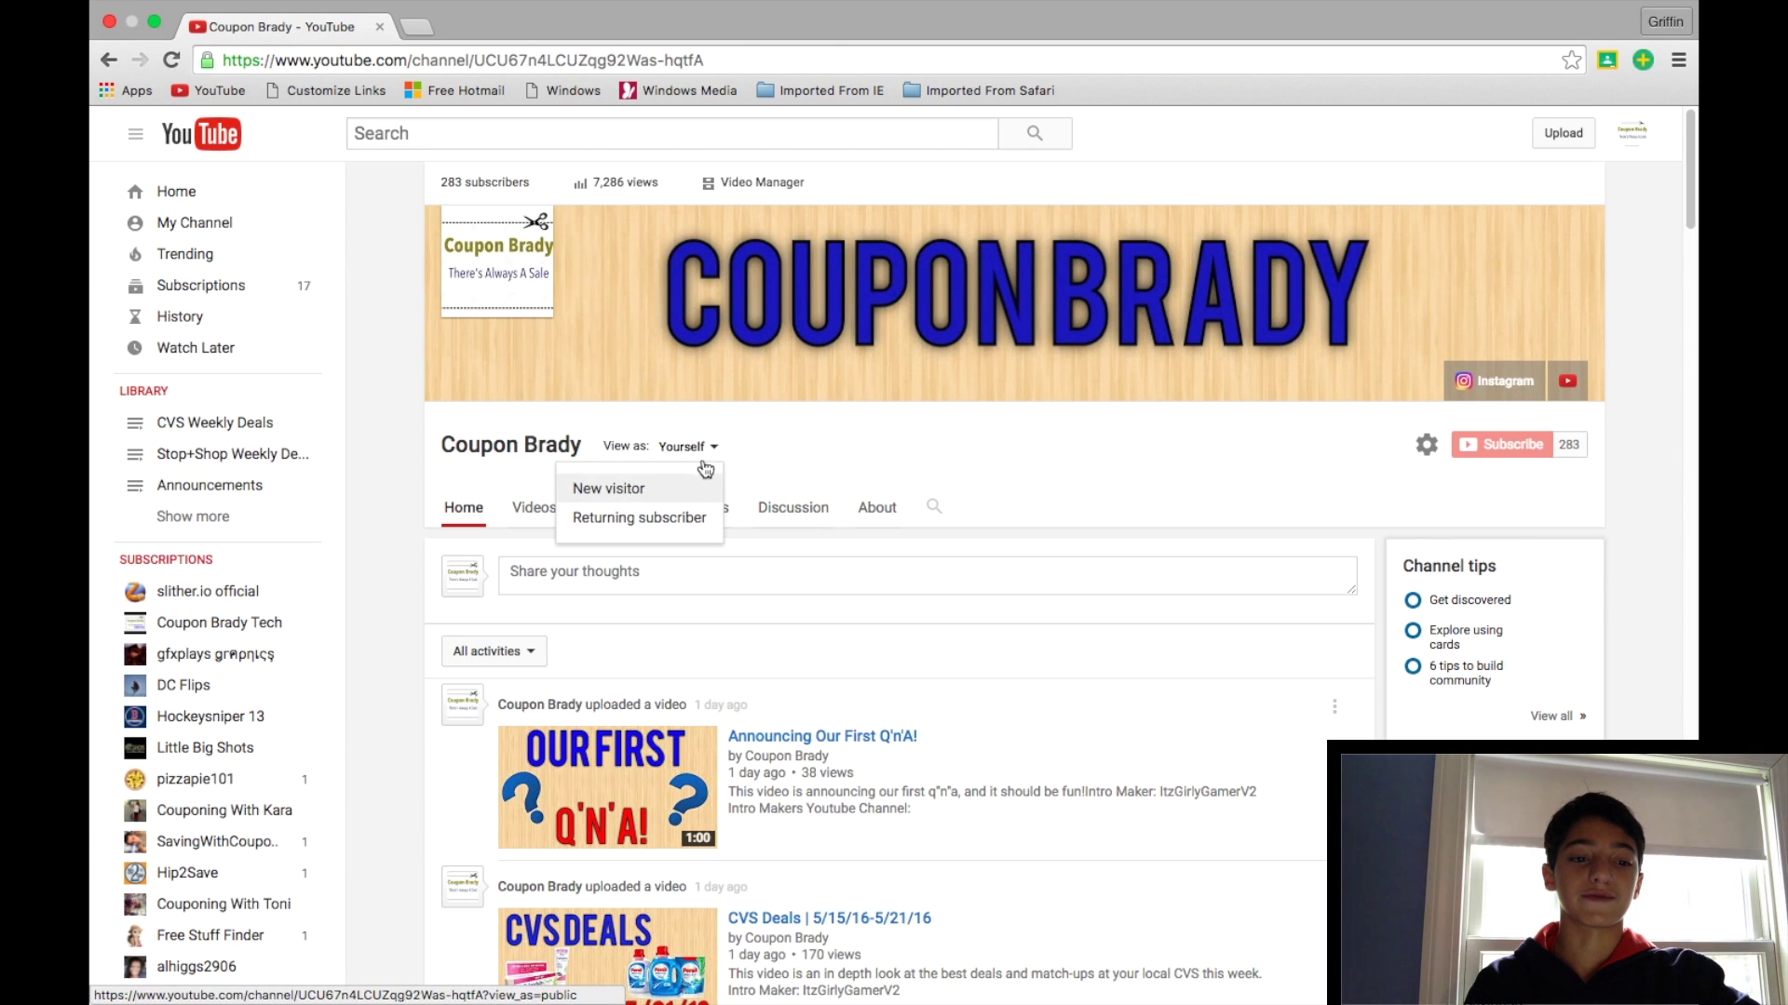
pyautogui.click(686, 516)
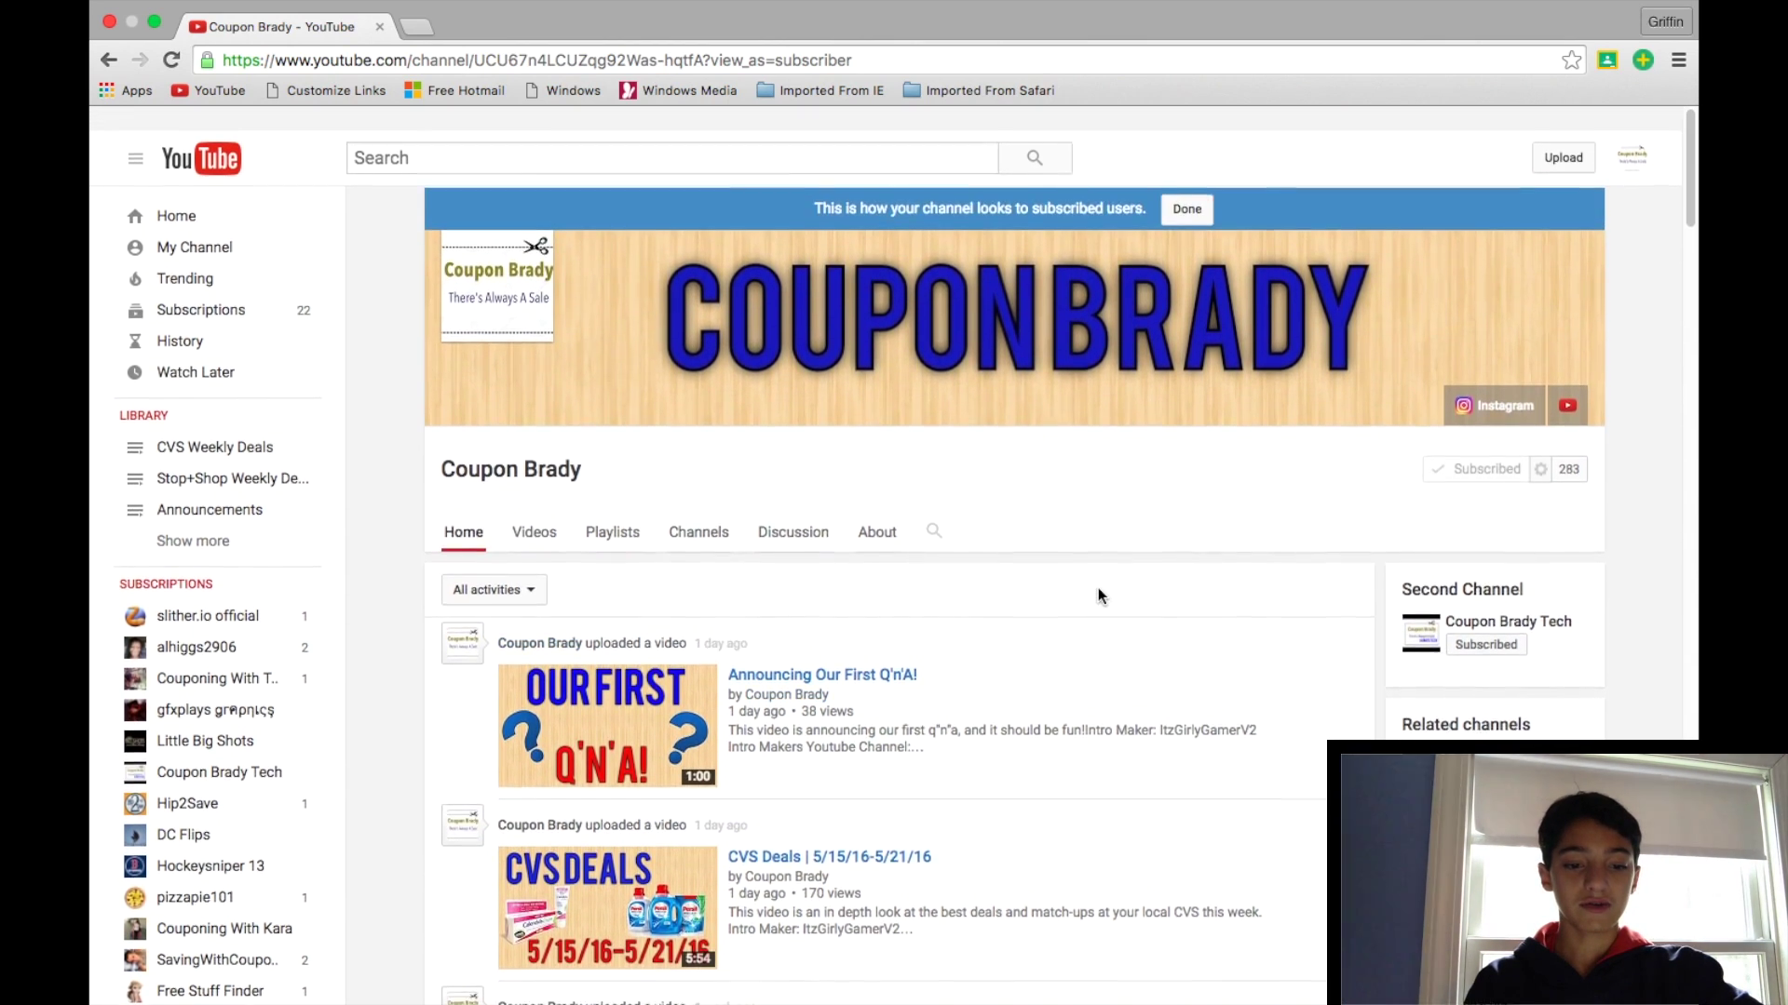
# - Scroll through the returning-subscriber preview, then click Done to return to the owner view
pyautogui.scroll(-5, 1097, 588)
pyautogui.scroll(5, 1097, 589)
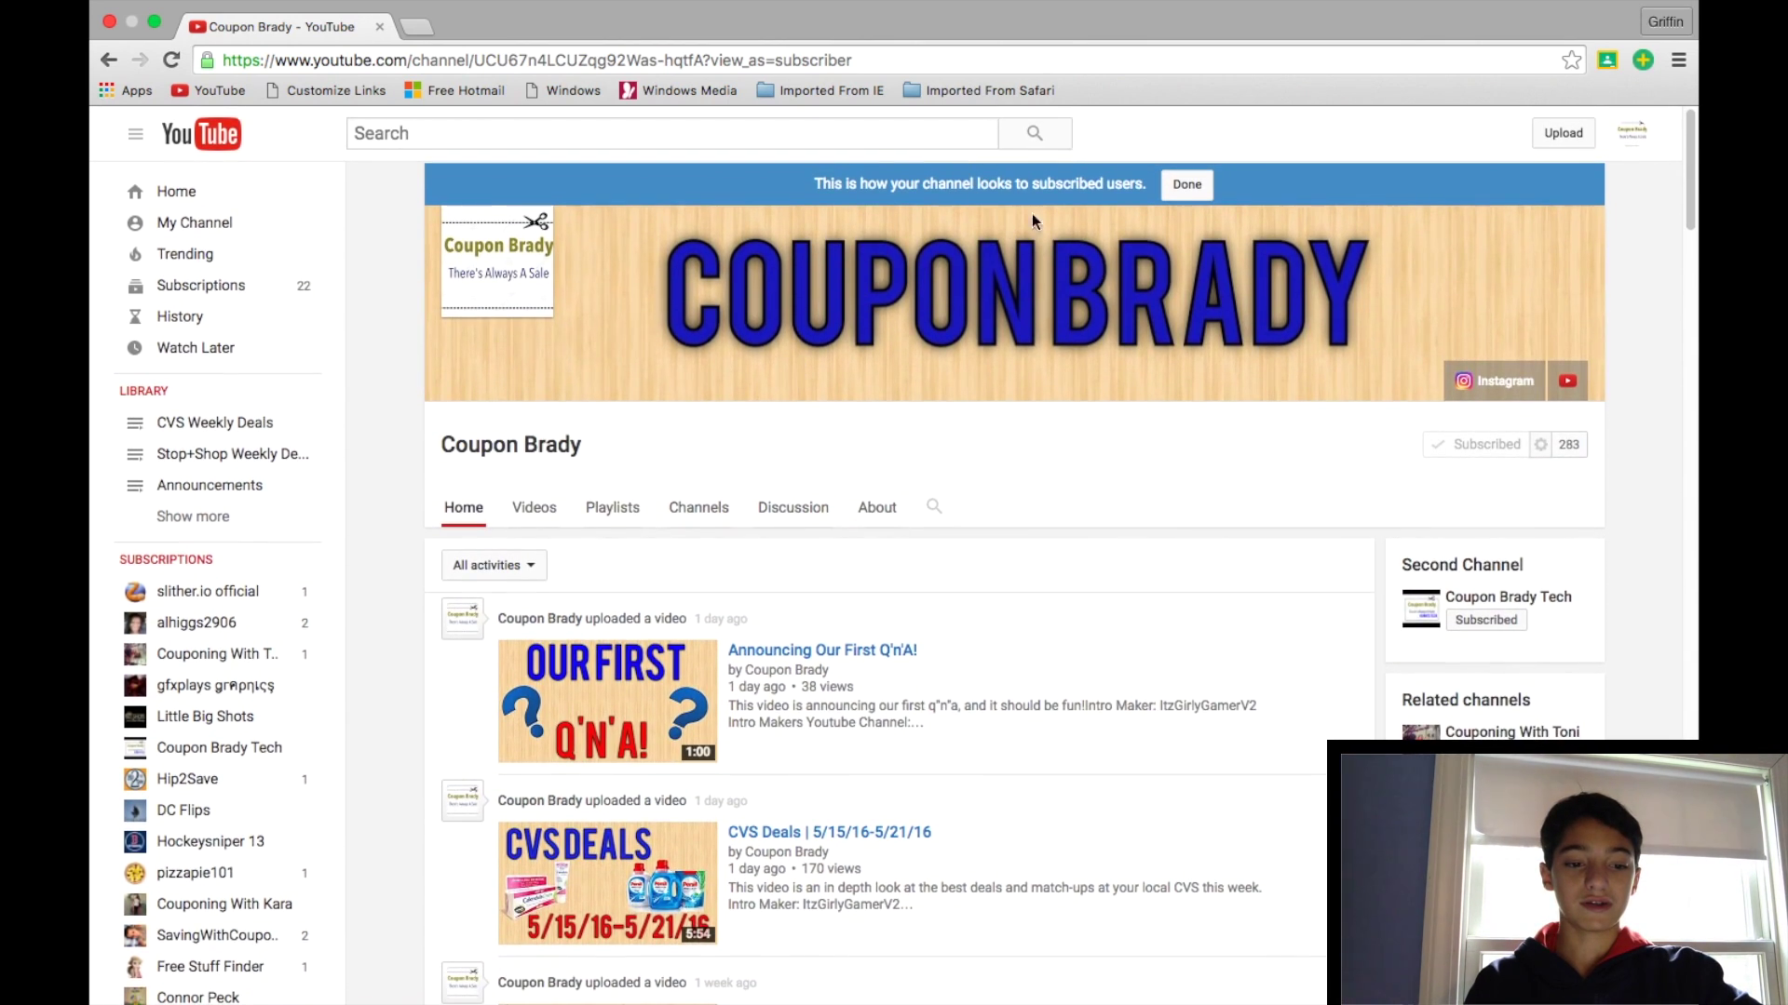
pyautogui.scroll(-7, 959, 599)
pyautogui.scroll(7, 959, 598)
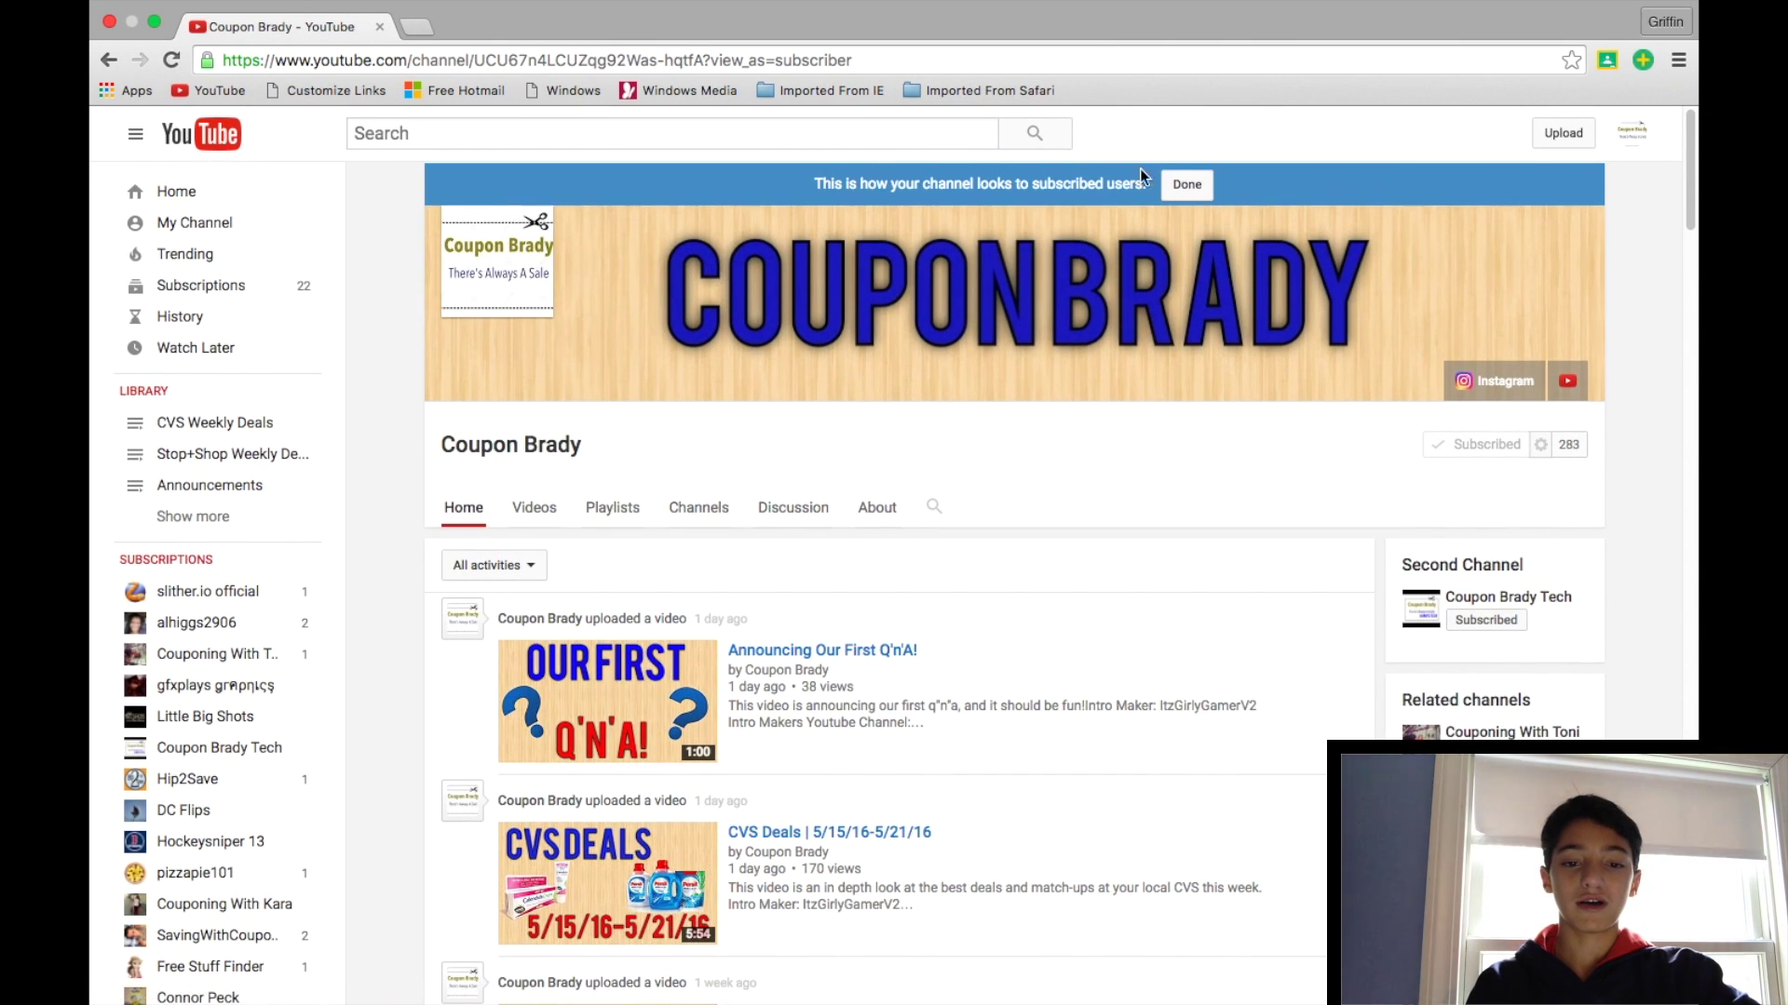
pyautogui.click(1187, 185)
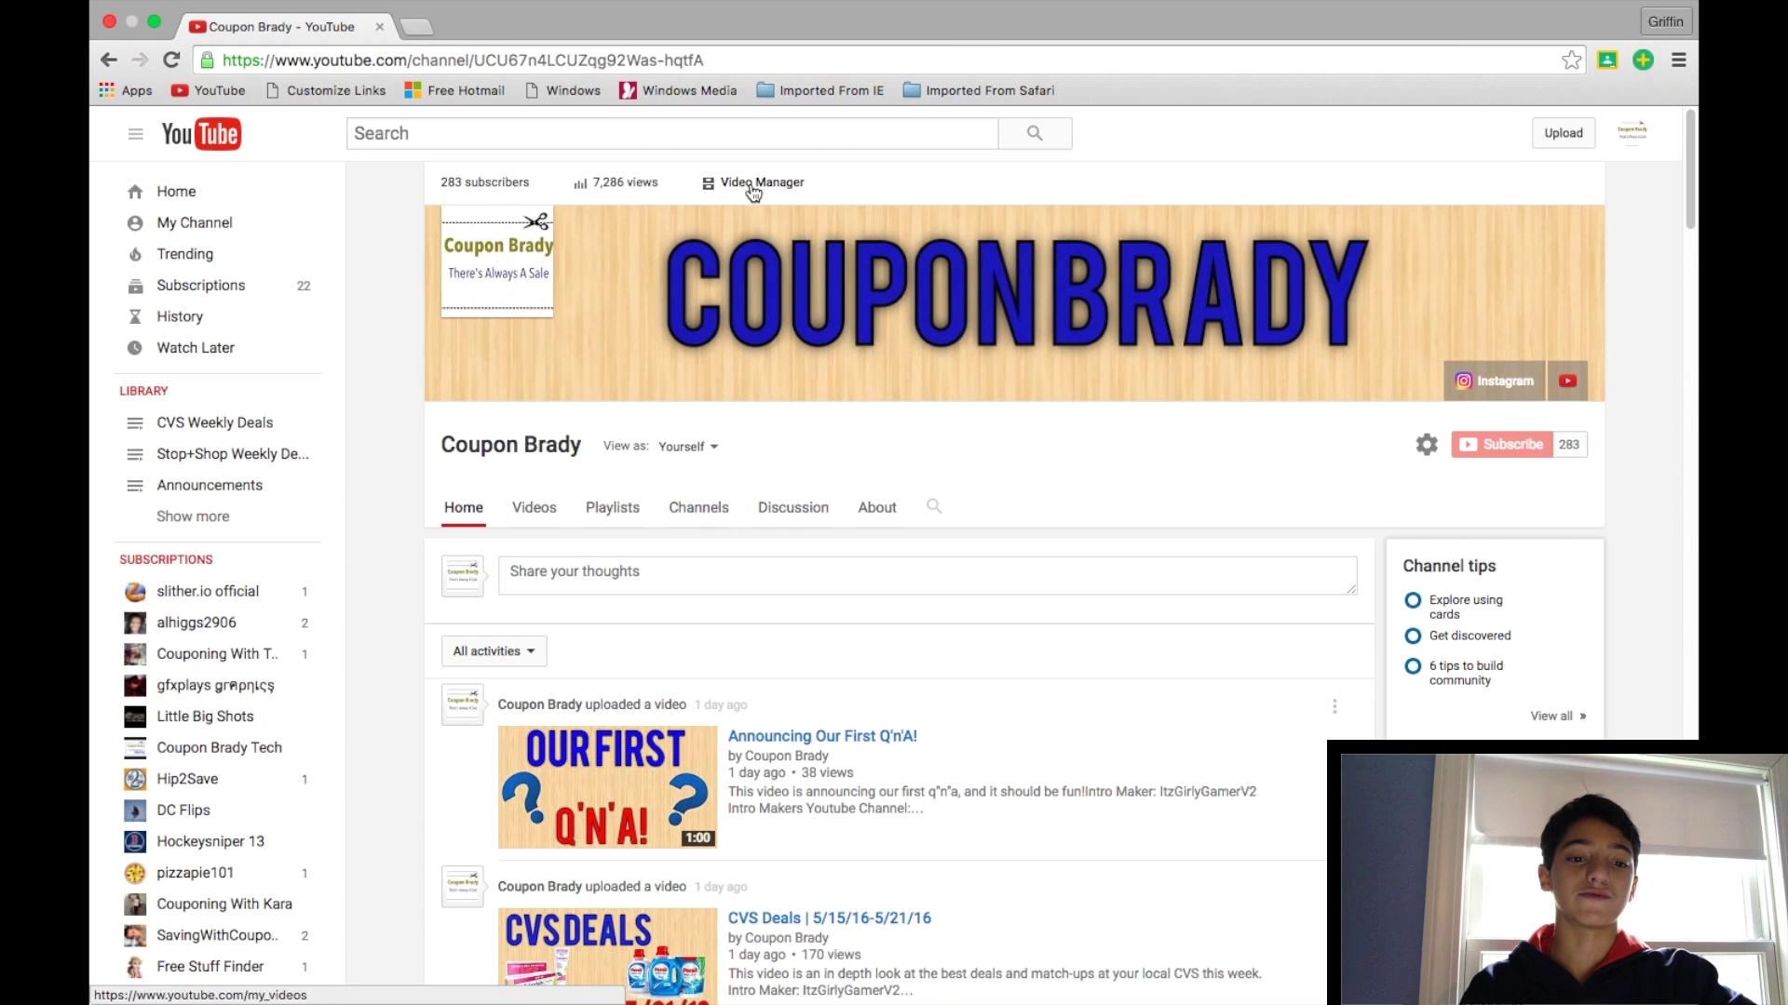
# - Open Video Manager and browse the list of uploaded videos
pyautogui.click(764, 184)
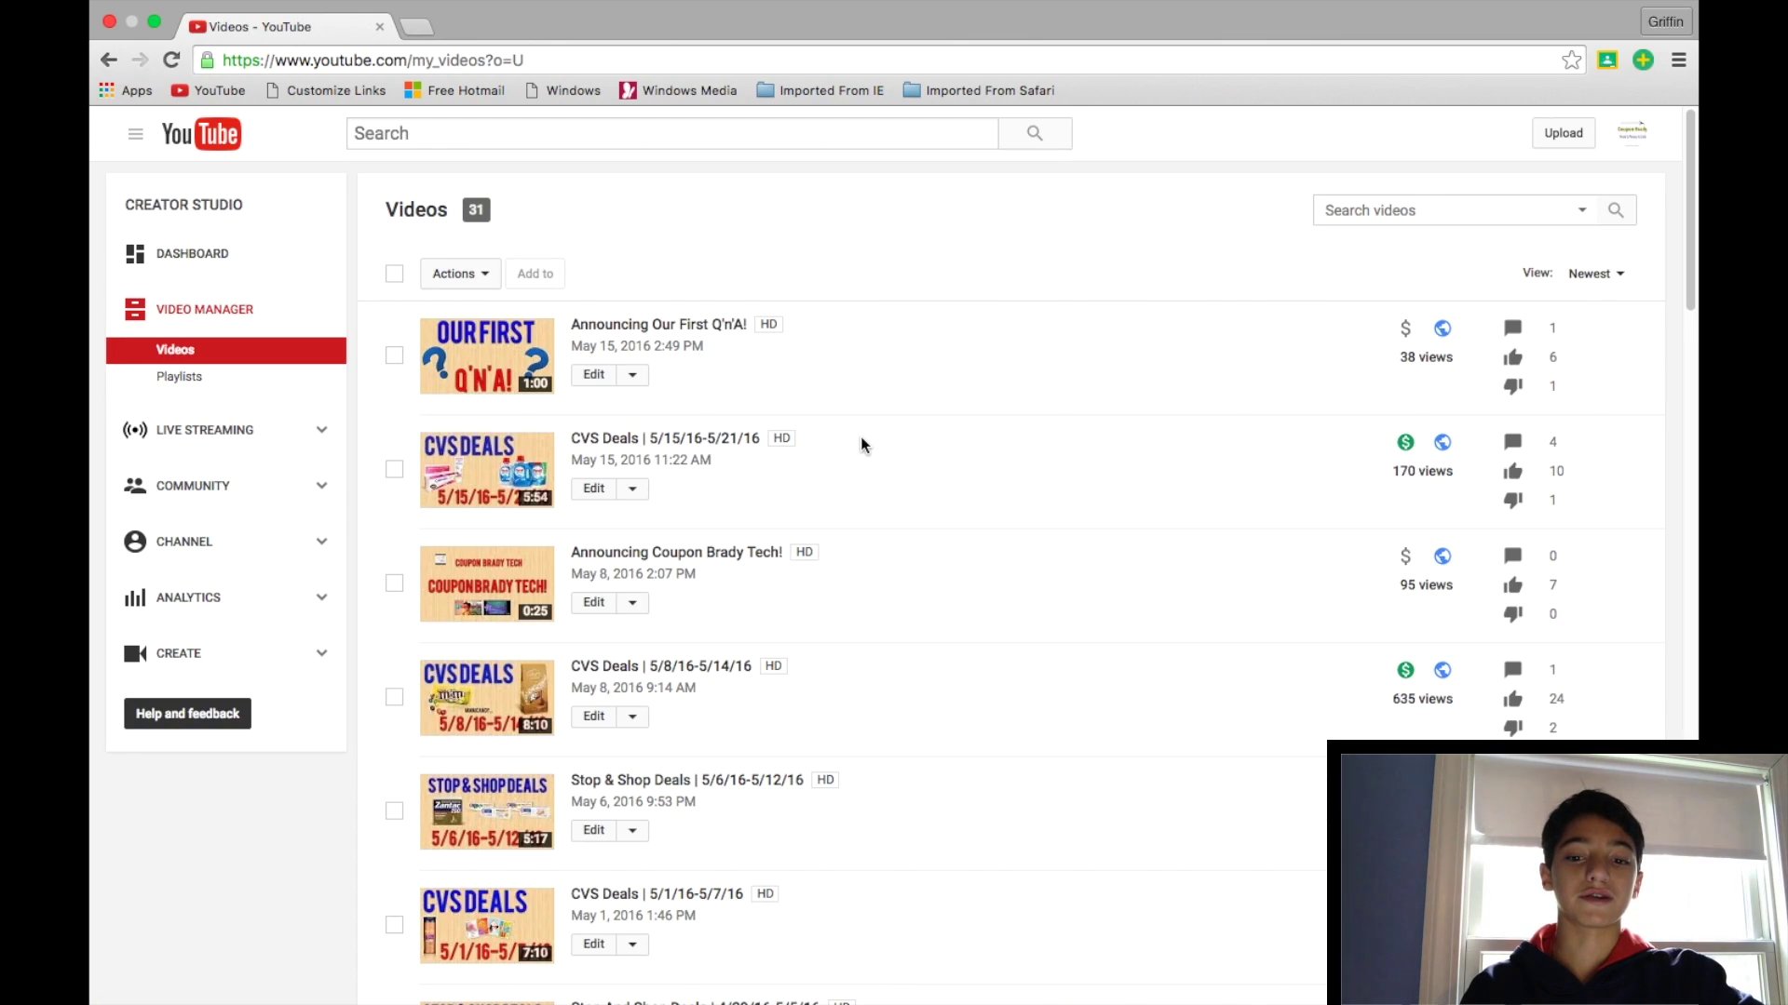
pyautogui.scroll(-15, 860, 444)
pyautogui.scroll(15, 860, 444)
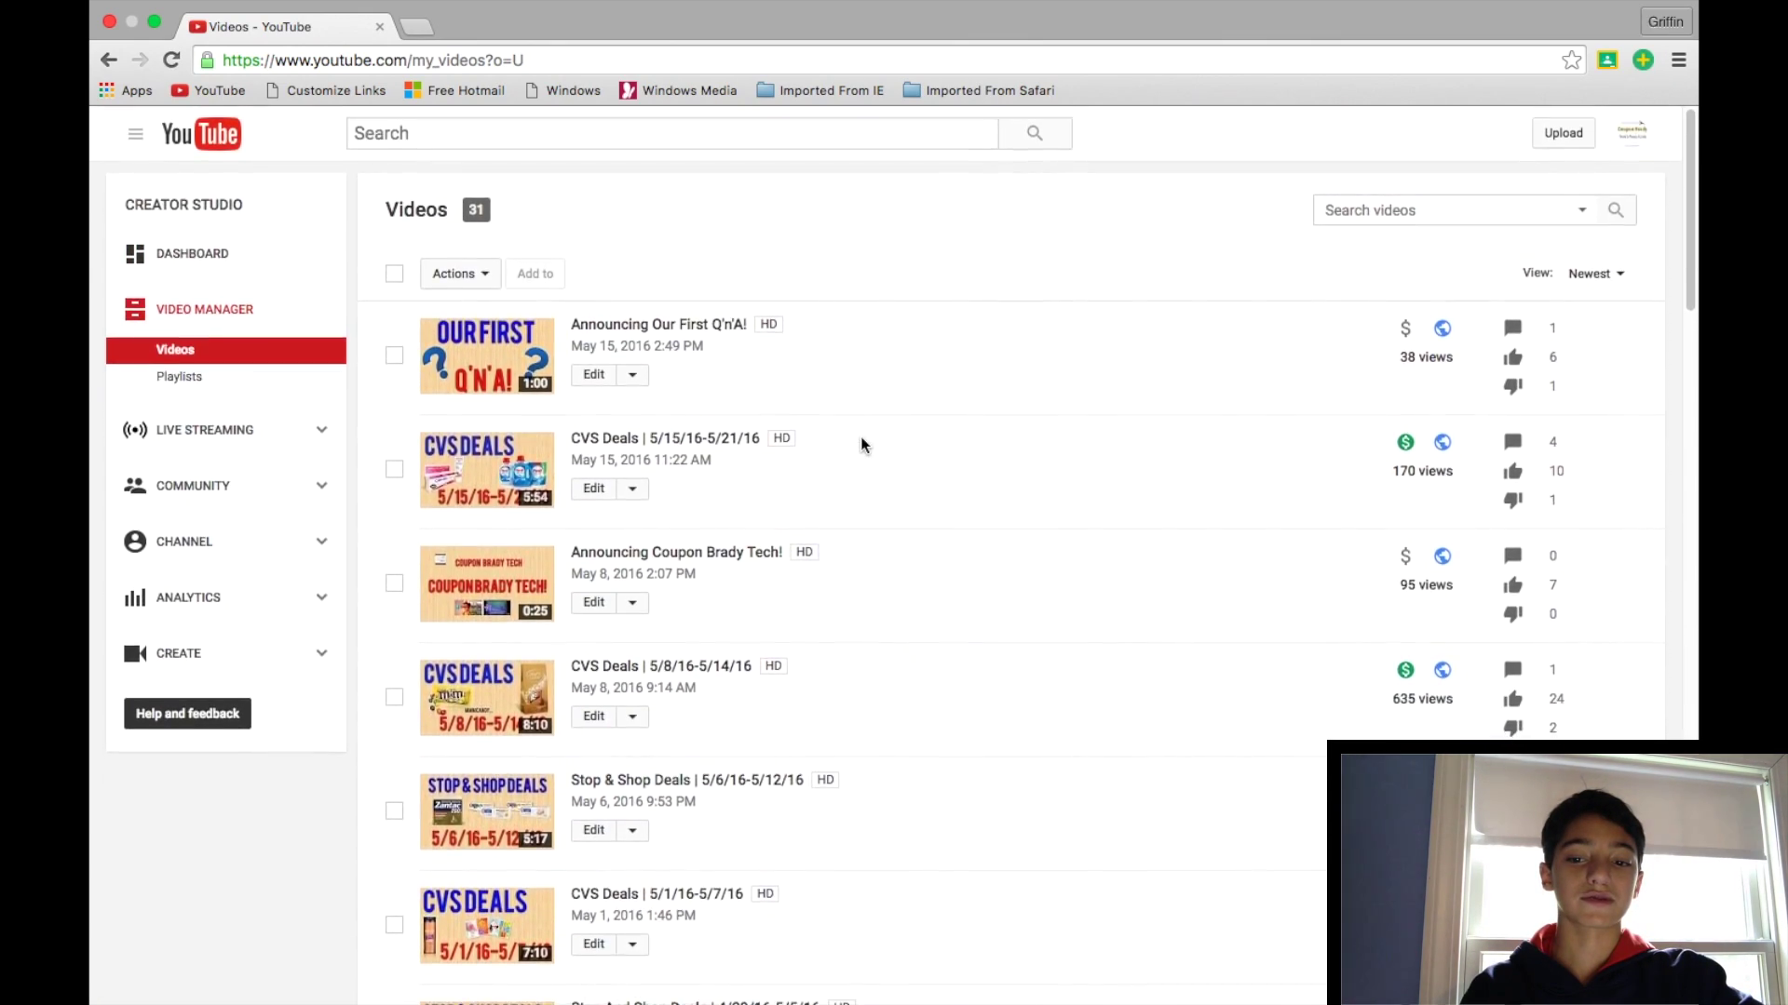
pyautogui.scroll(-15, 860, 444)
pyautogui.scroll(15, 860, 444)
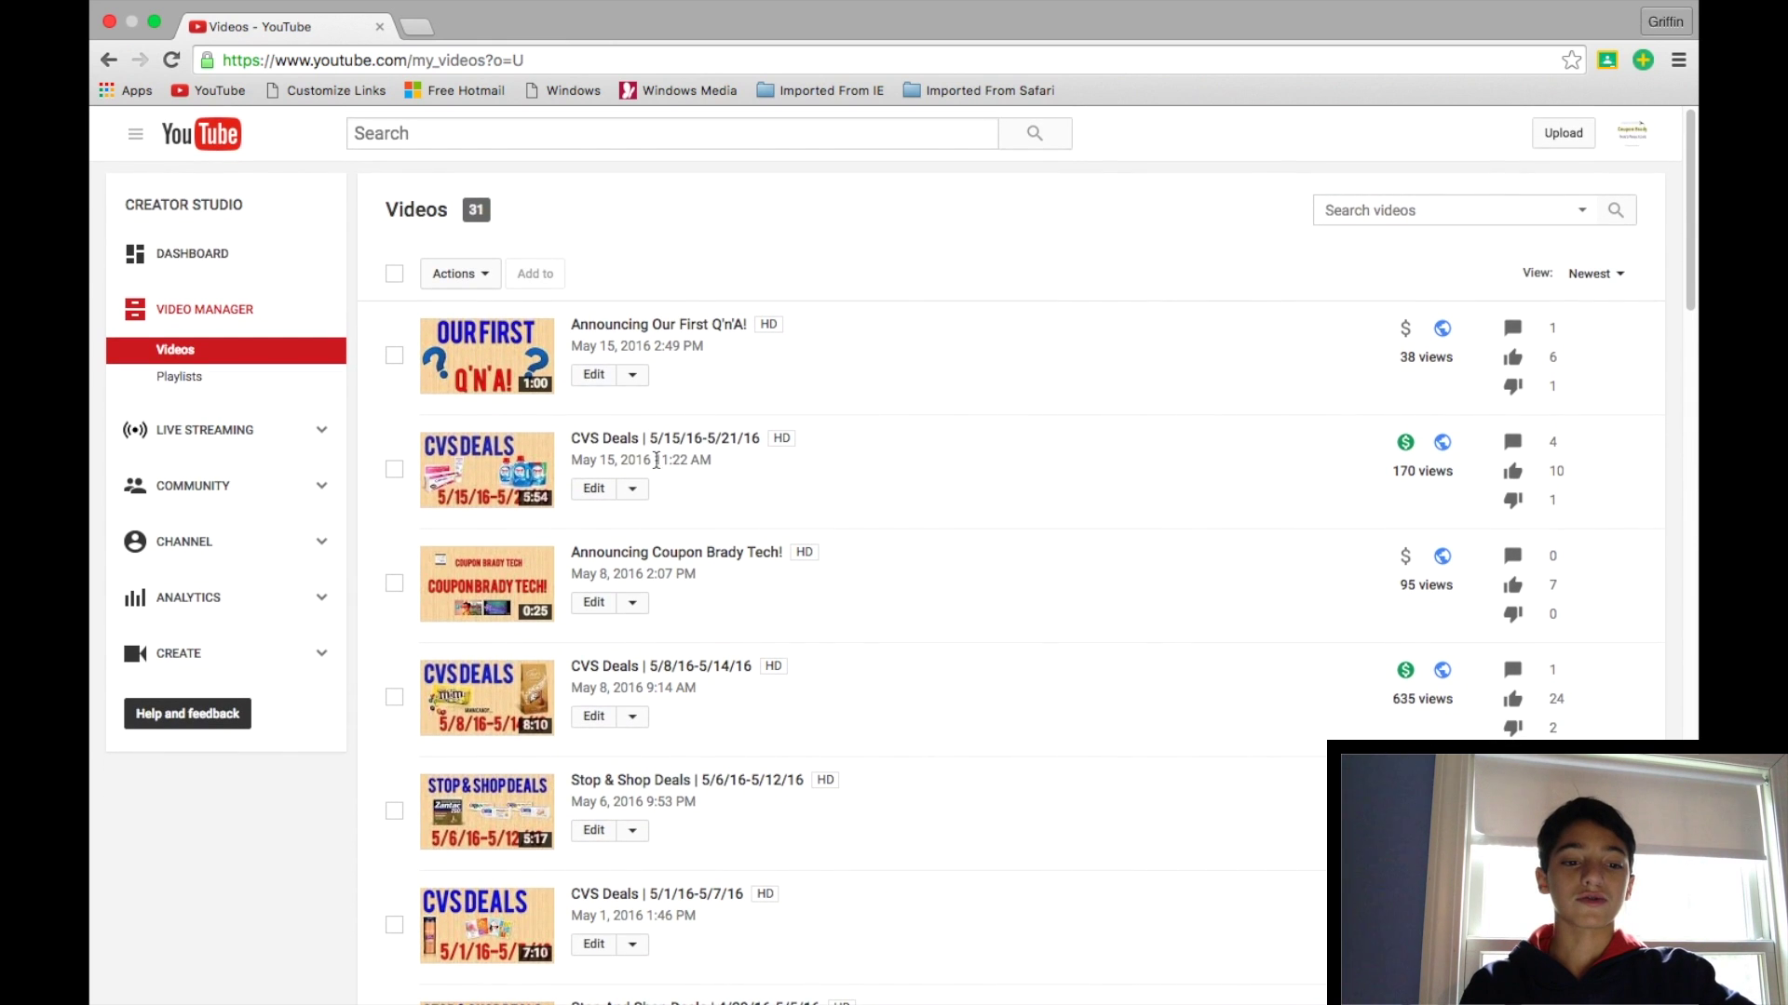
# - Open 'Announcing Our First Q'n'A!', pause it at 0:01, then open its Subtitles & CC settings
pyautogui.click(652, 328)
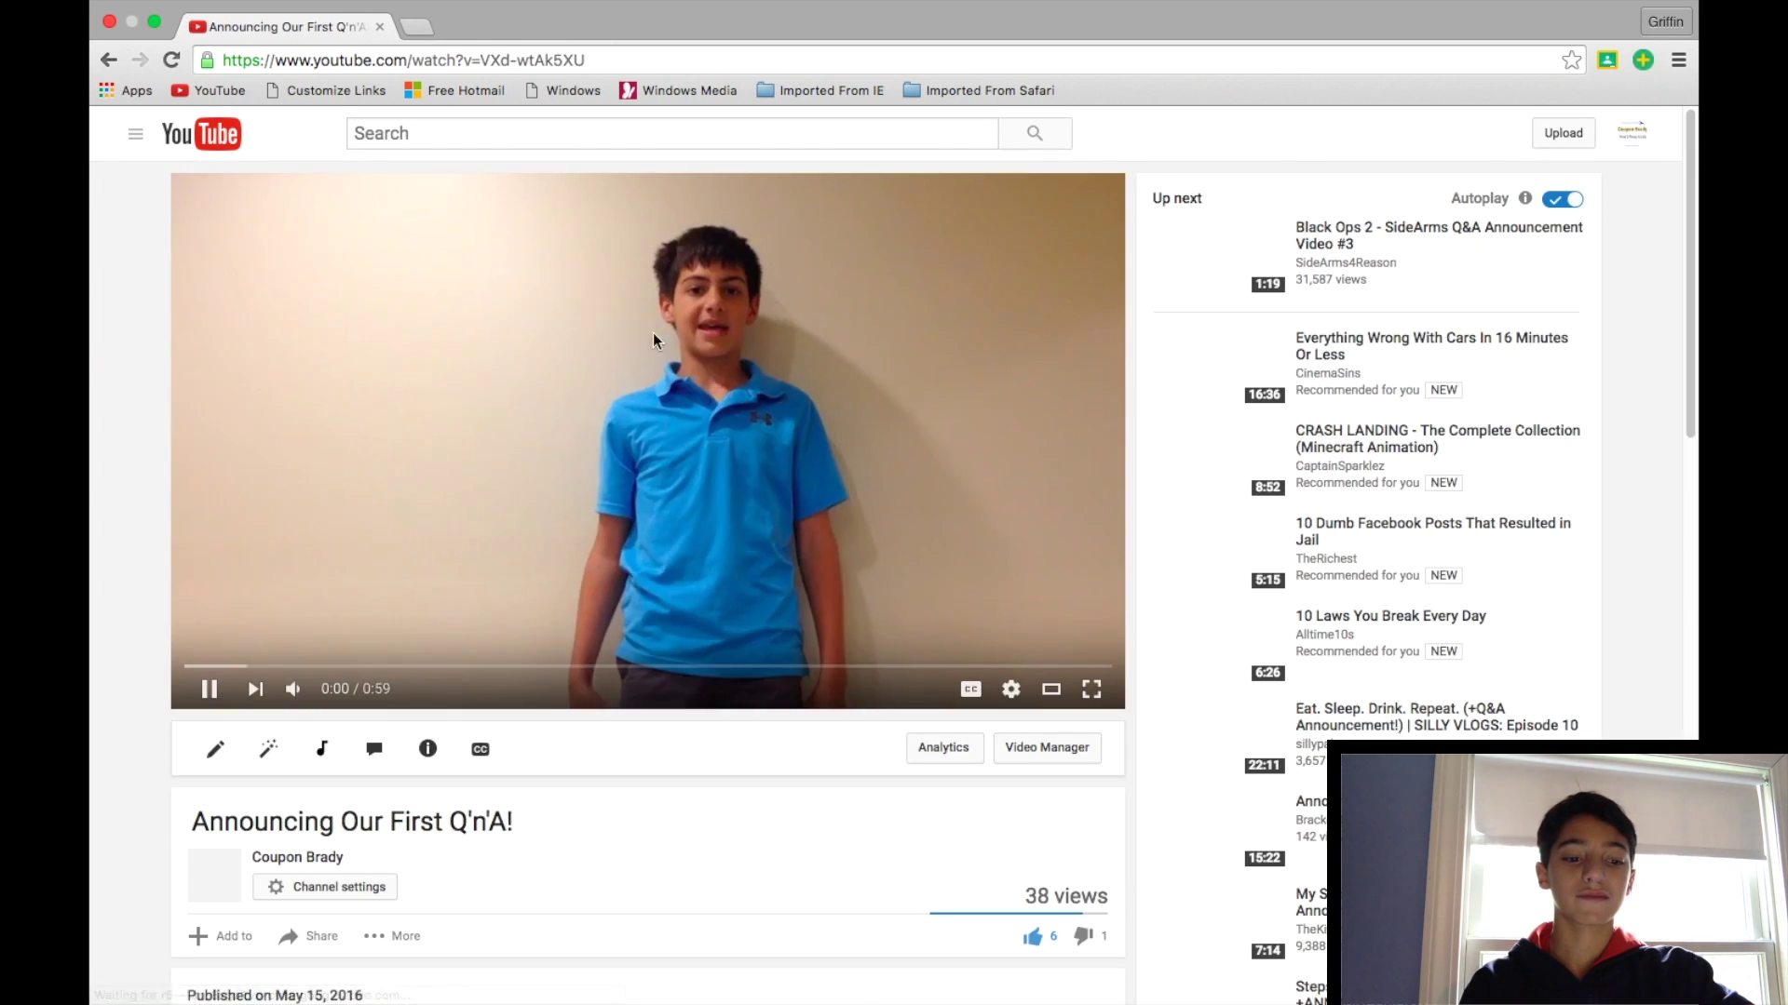
pyautogui.click(685, 428)
pyautogui.scroll(-5, 851, 928)
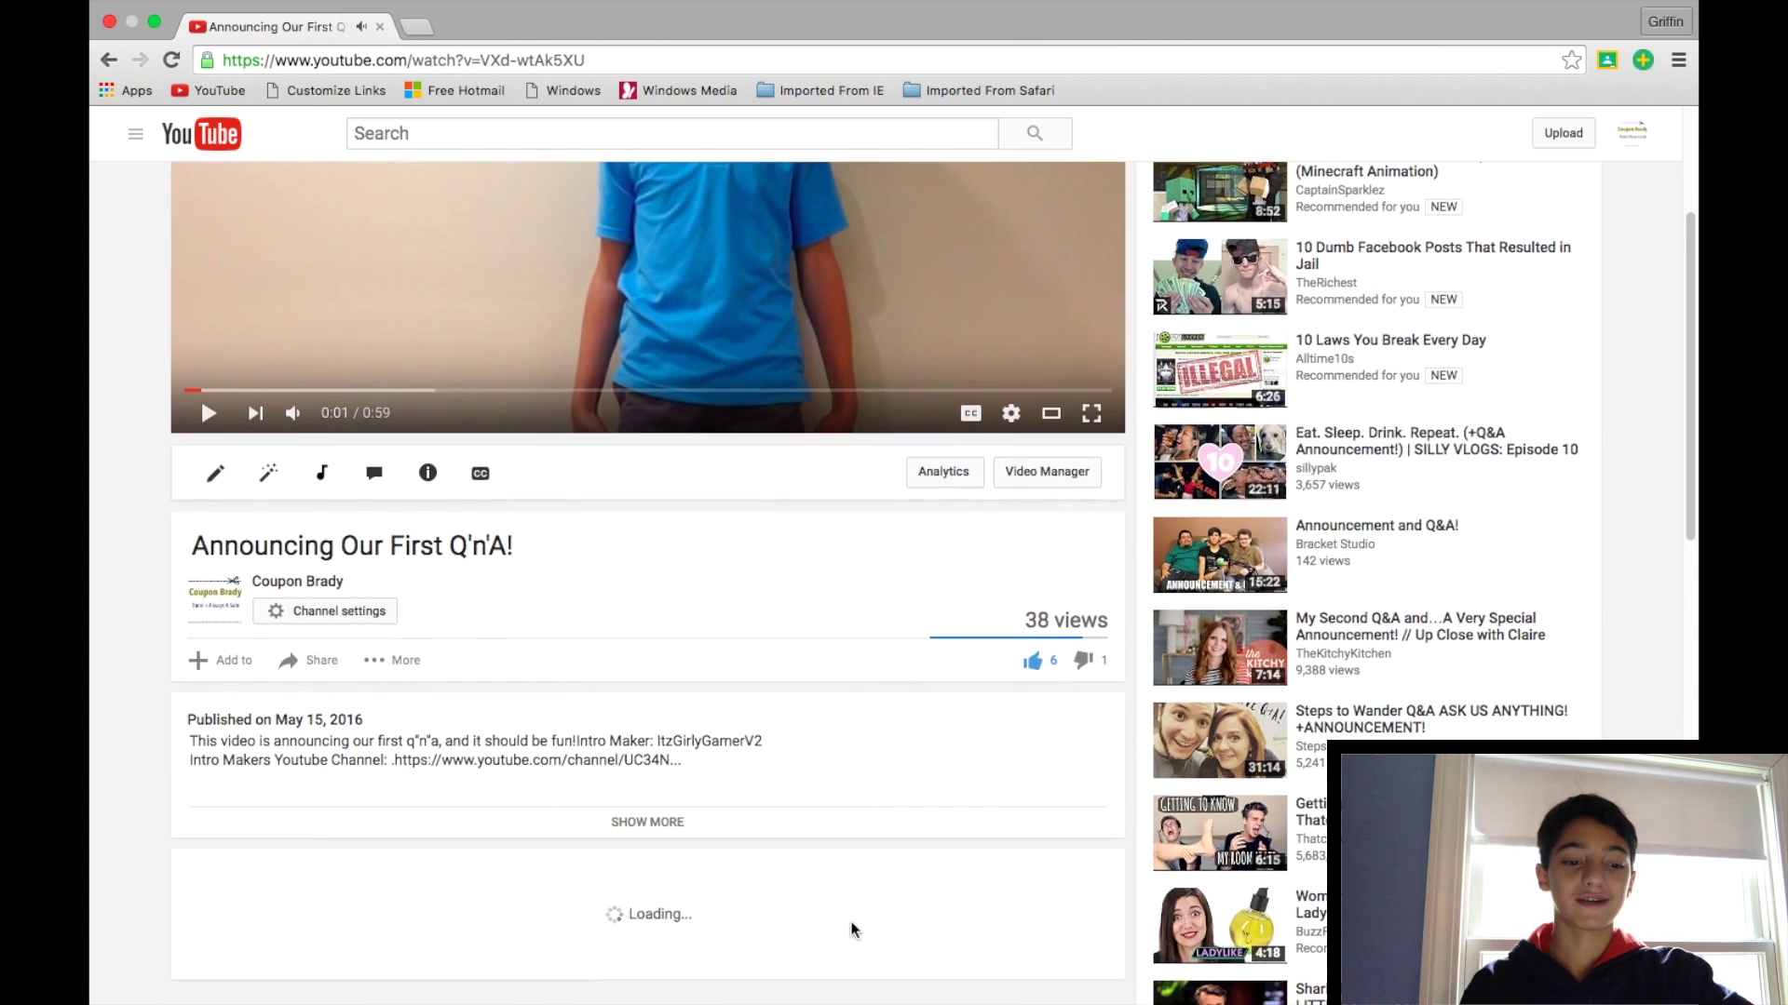
pyautogui.scroll(-5, 855, 929)
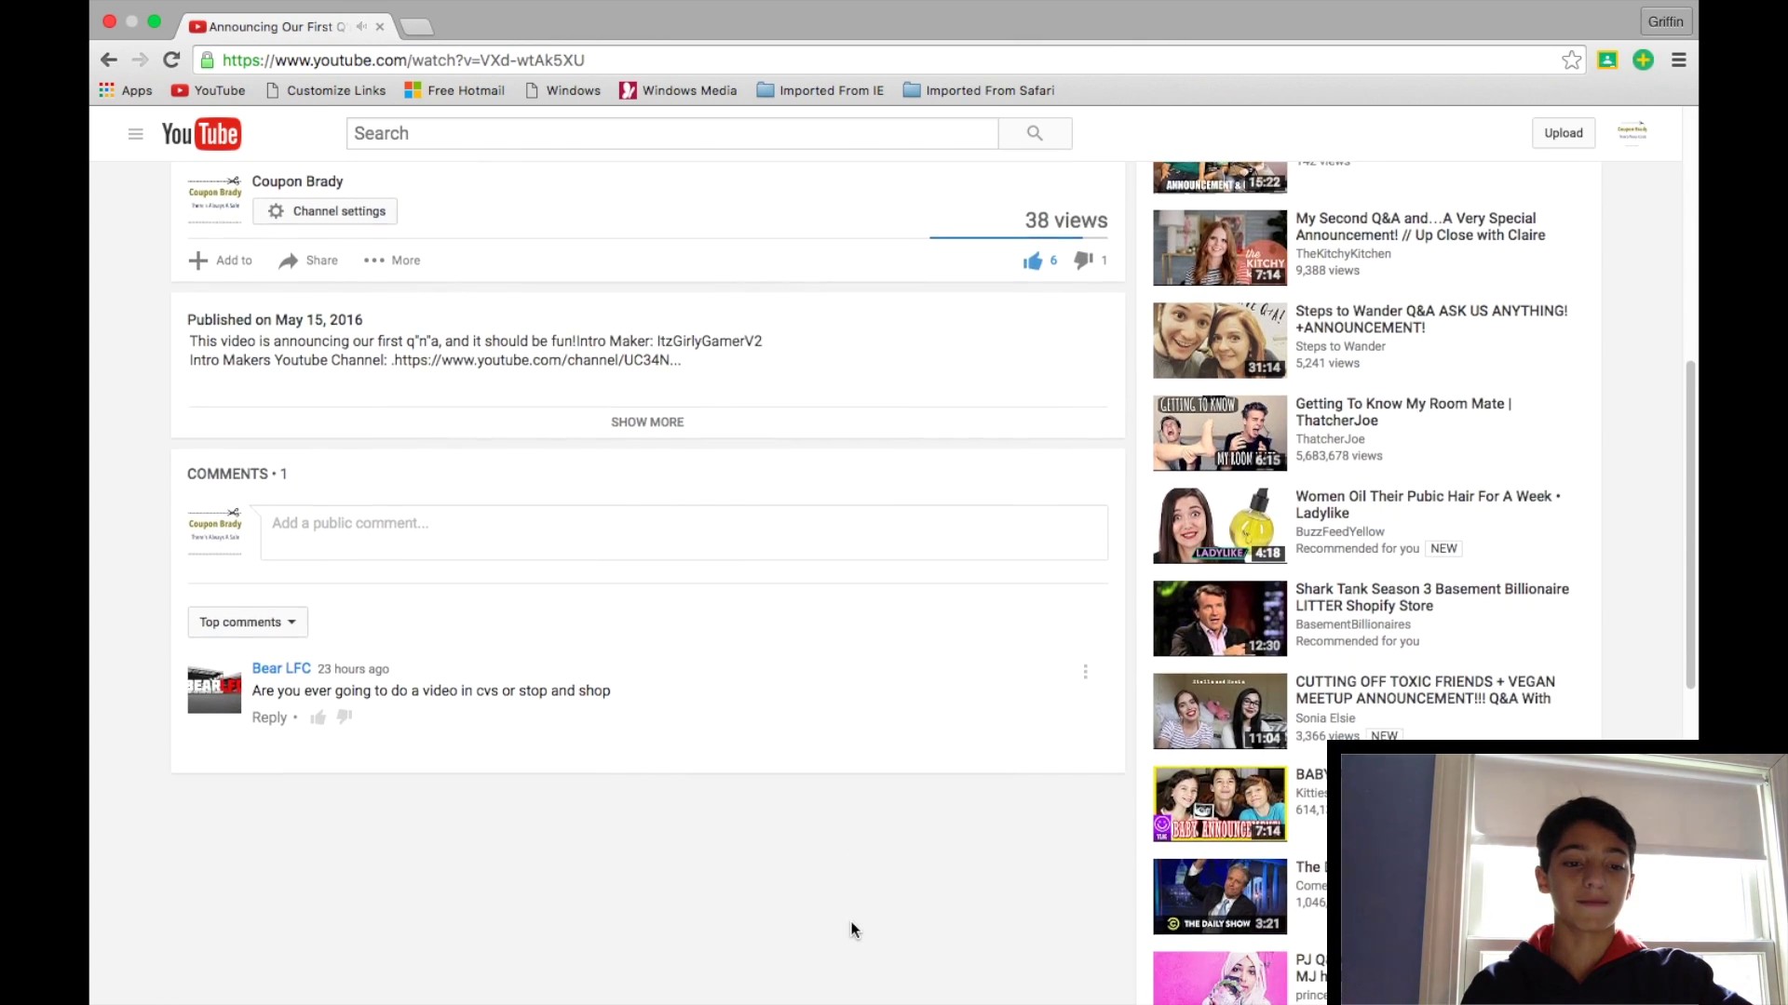
pyautogui.scroll(8, 852, 929)
pyautogui.scroll(-15, 853, 929)
pyautogui.scroll(15, 855, 929)
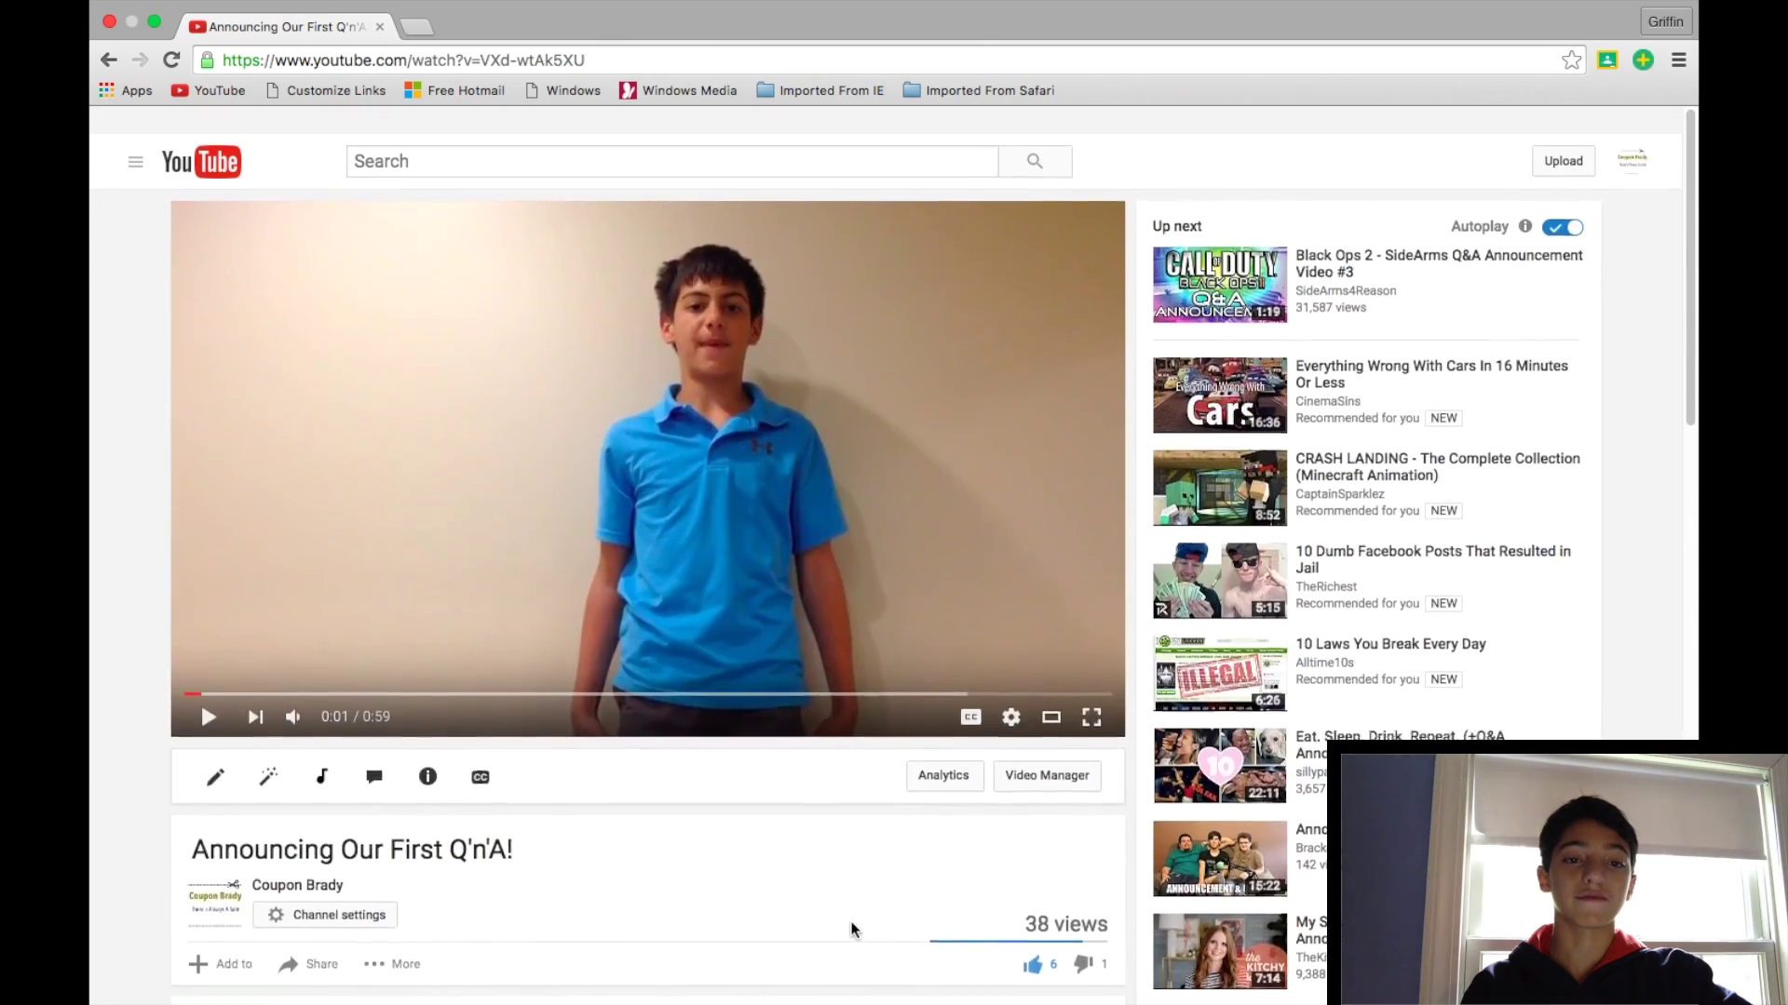
pyautogui.scroll(-15, 851, 929)
pyautogui.scroll(5, 850, 926)
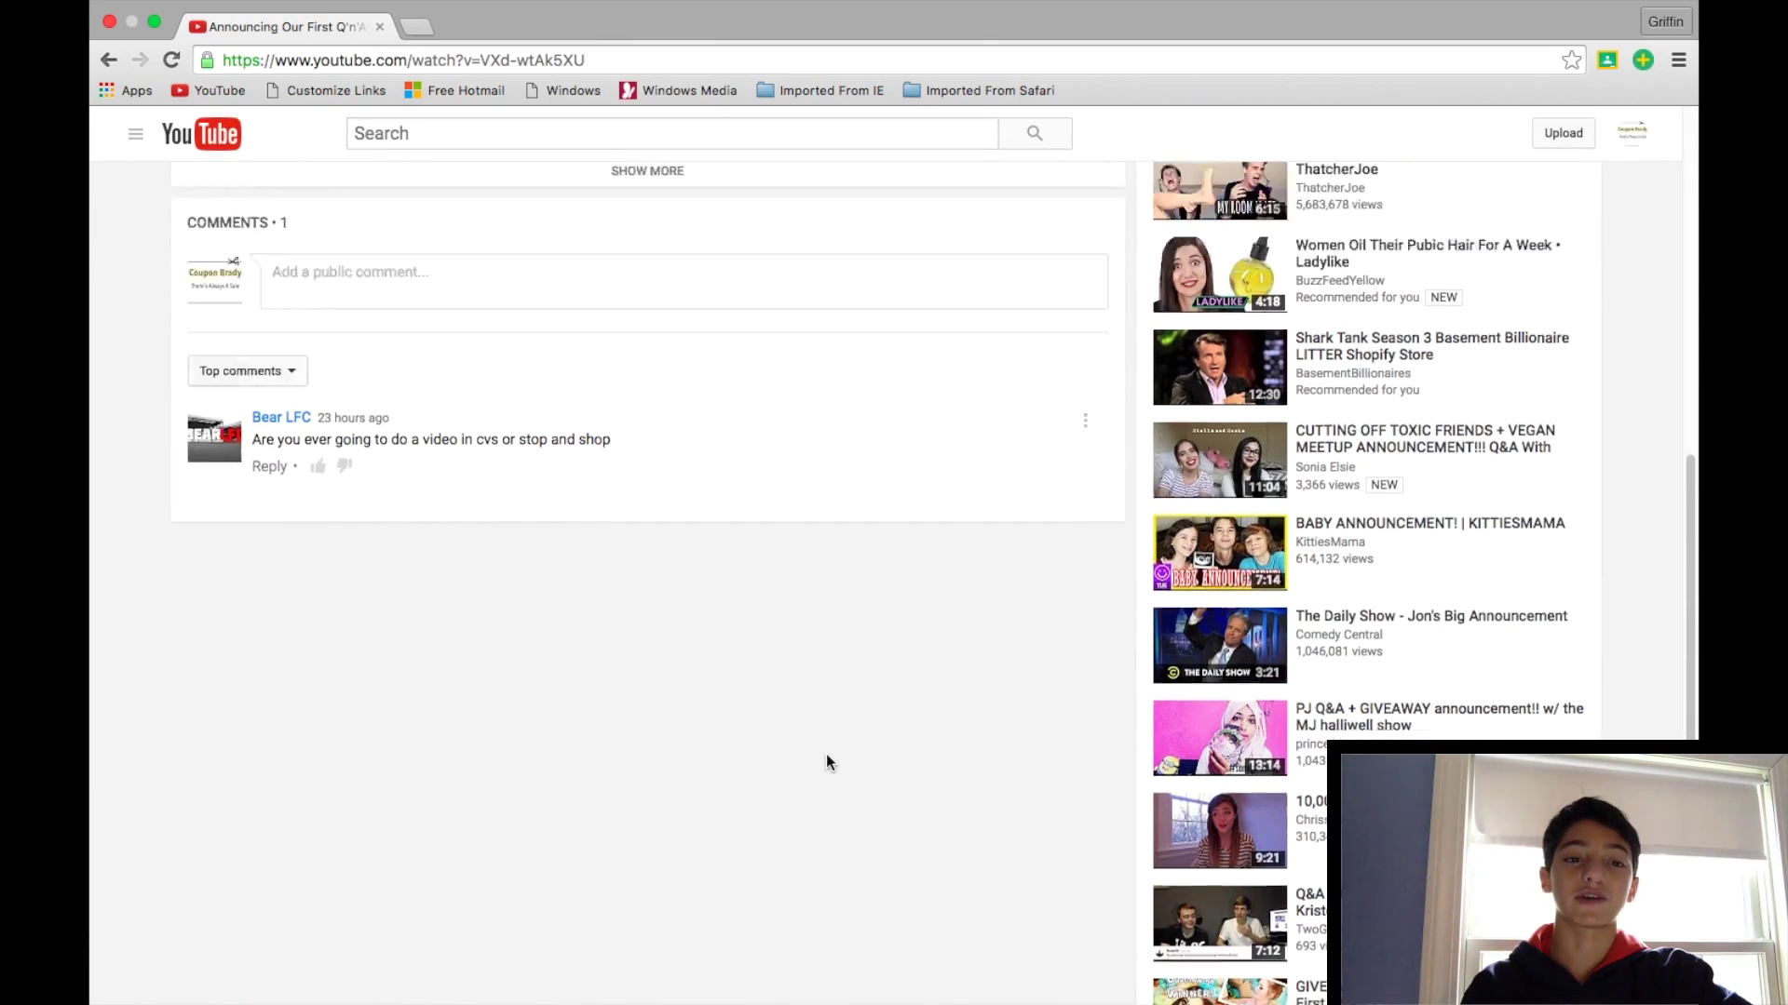
pyautogui.scroll(-1, 826, 755)
pyautogui.scroll(5, 826, 755)
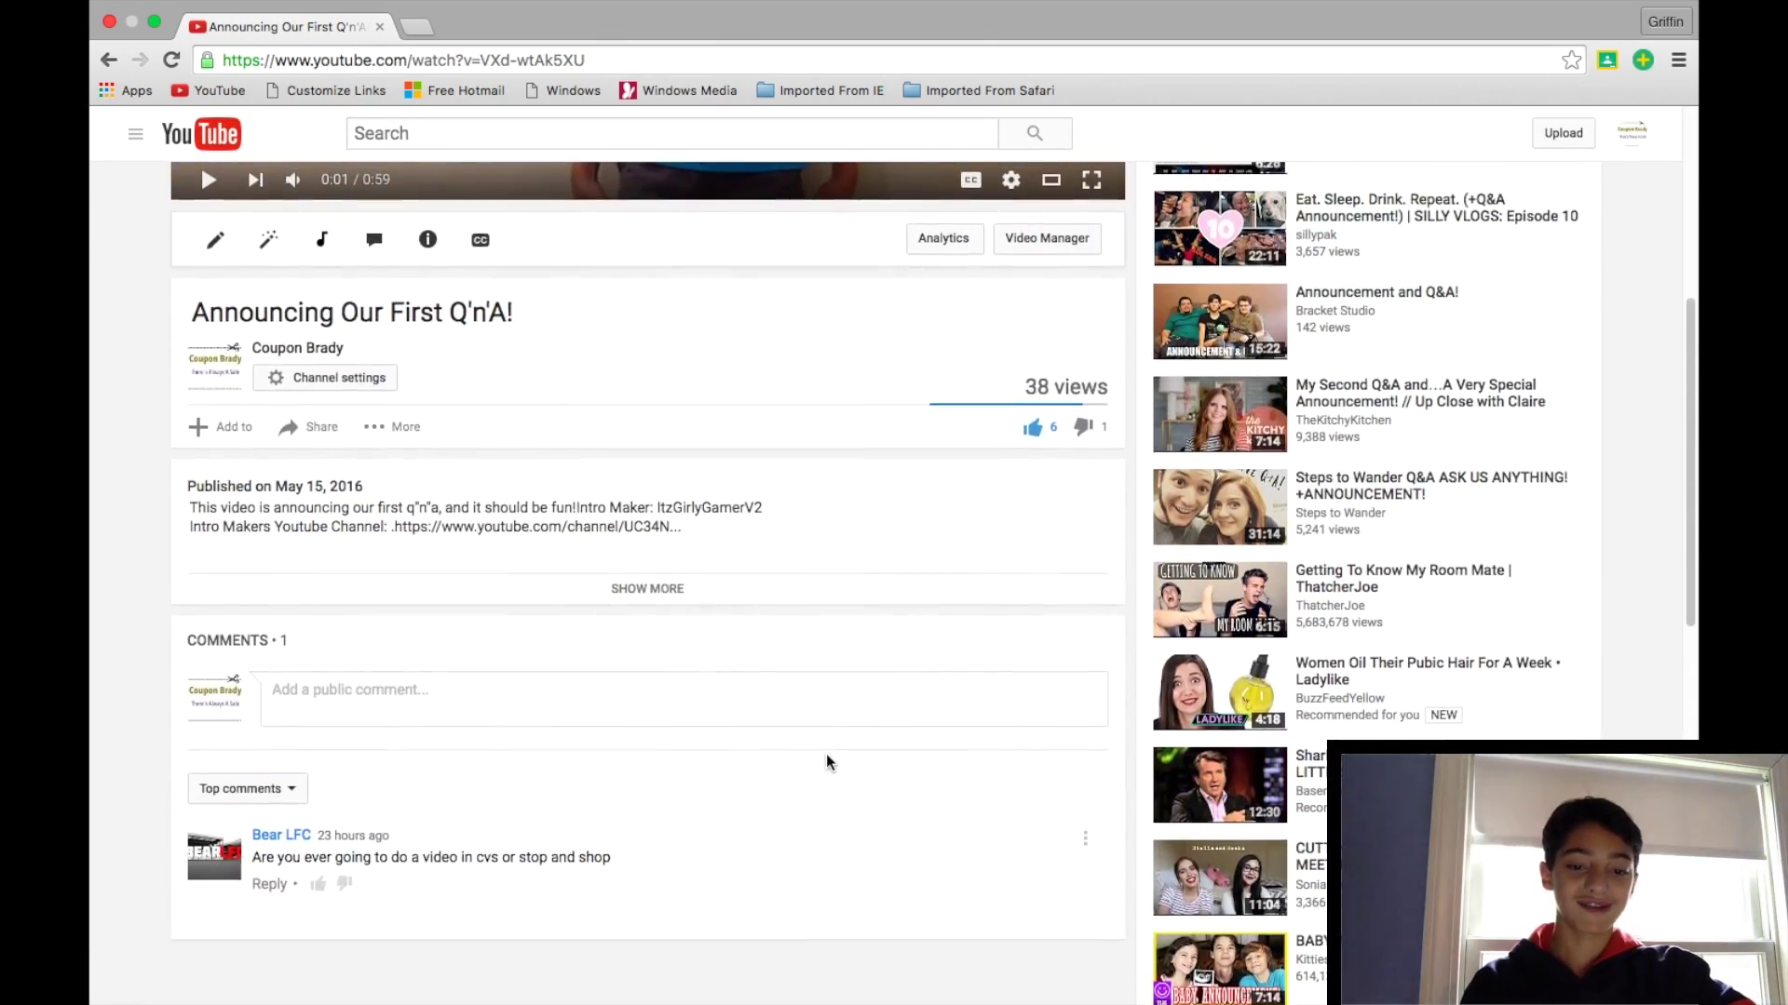
pyautogui.scroll(4, 723, 582)
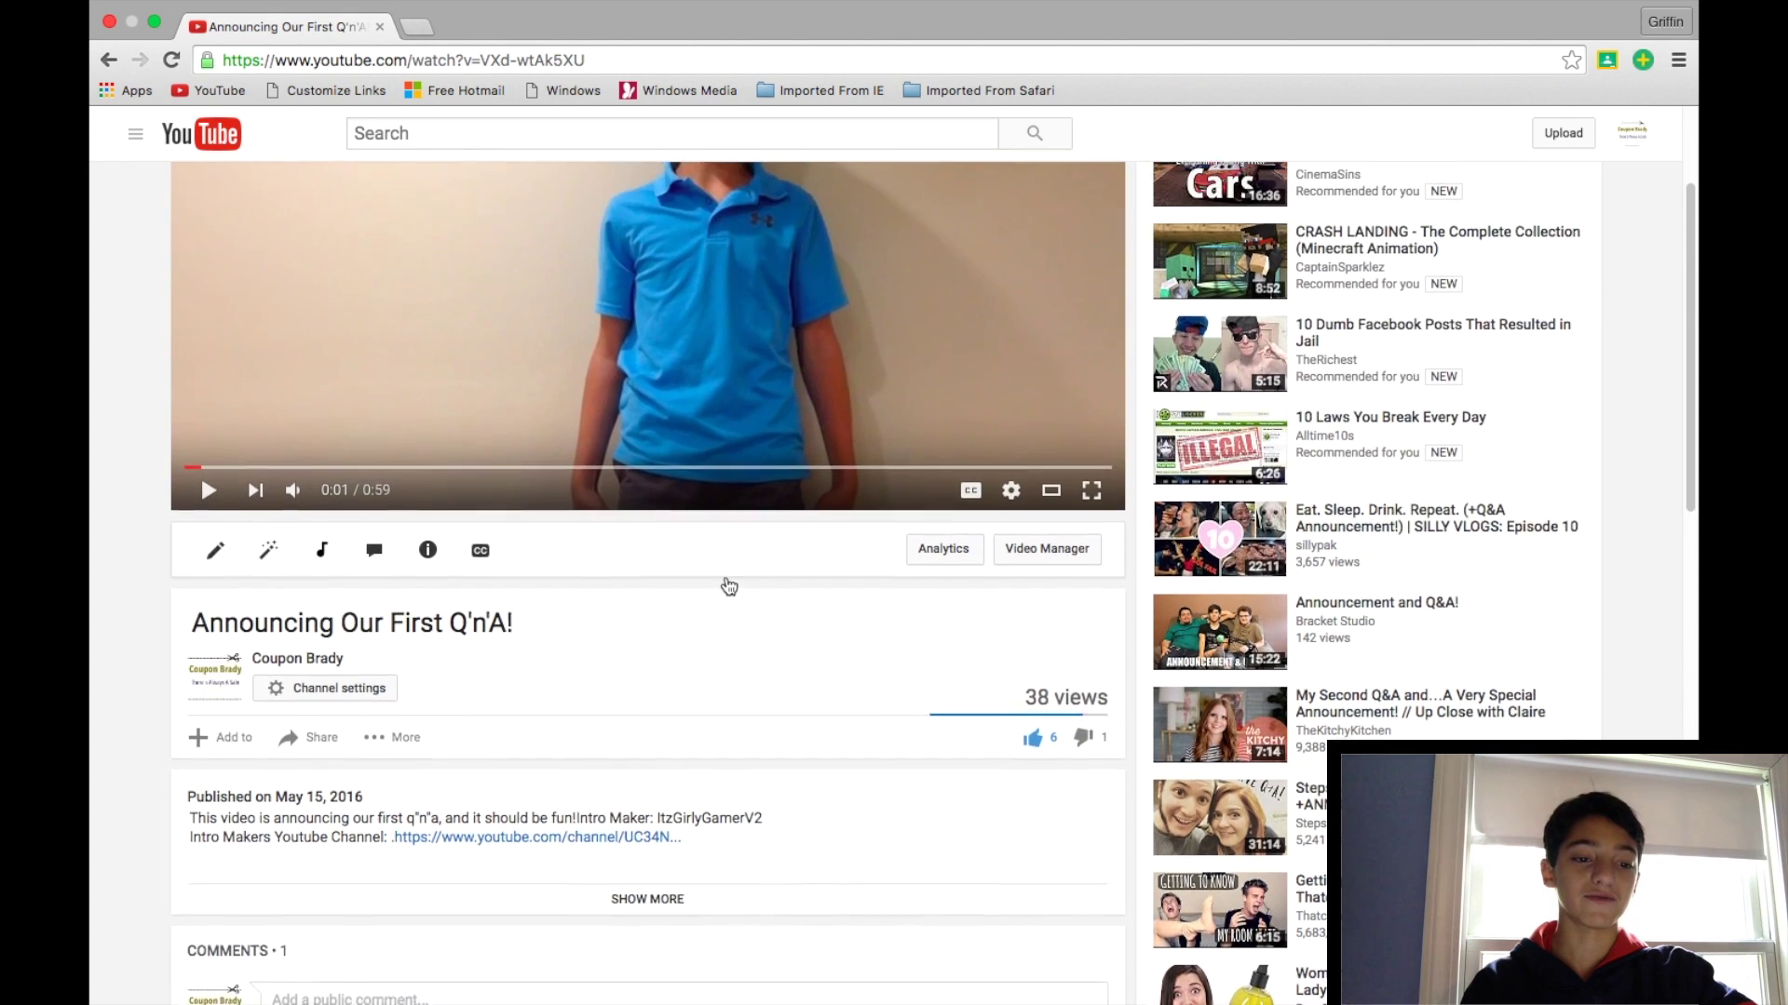
pyautogui.scroll(-8, 725, 577)
pyautogui.scroll(5, 724, 577)
pyautogui.scroll(-2, 725, 577)
pyautogui.scroll(3, 724, 577)
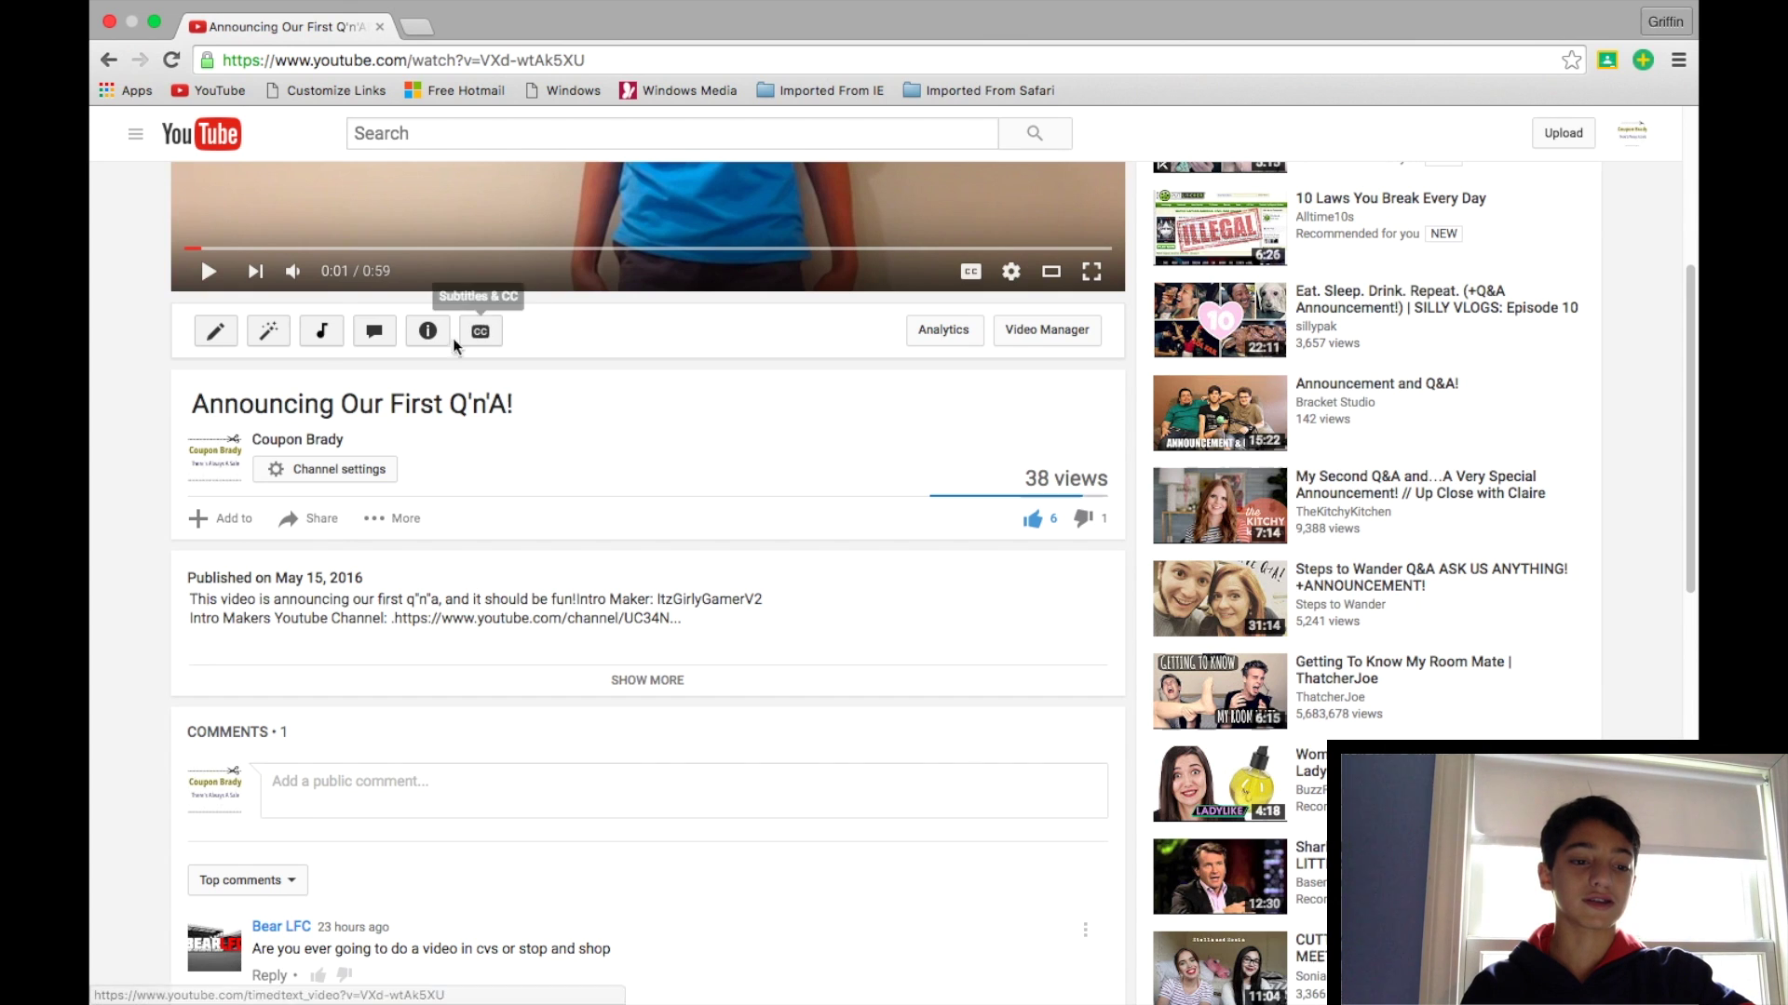
pyautogui.click(480, 332)
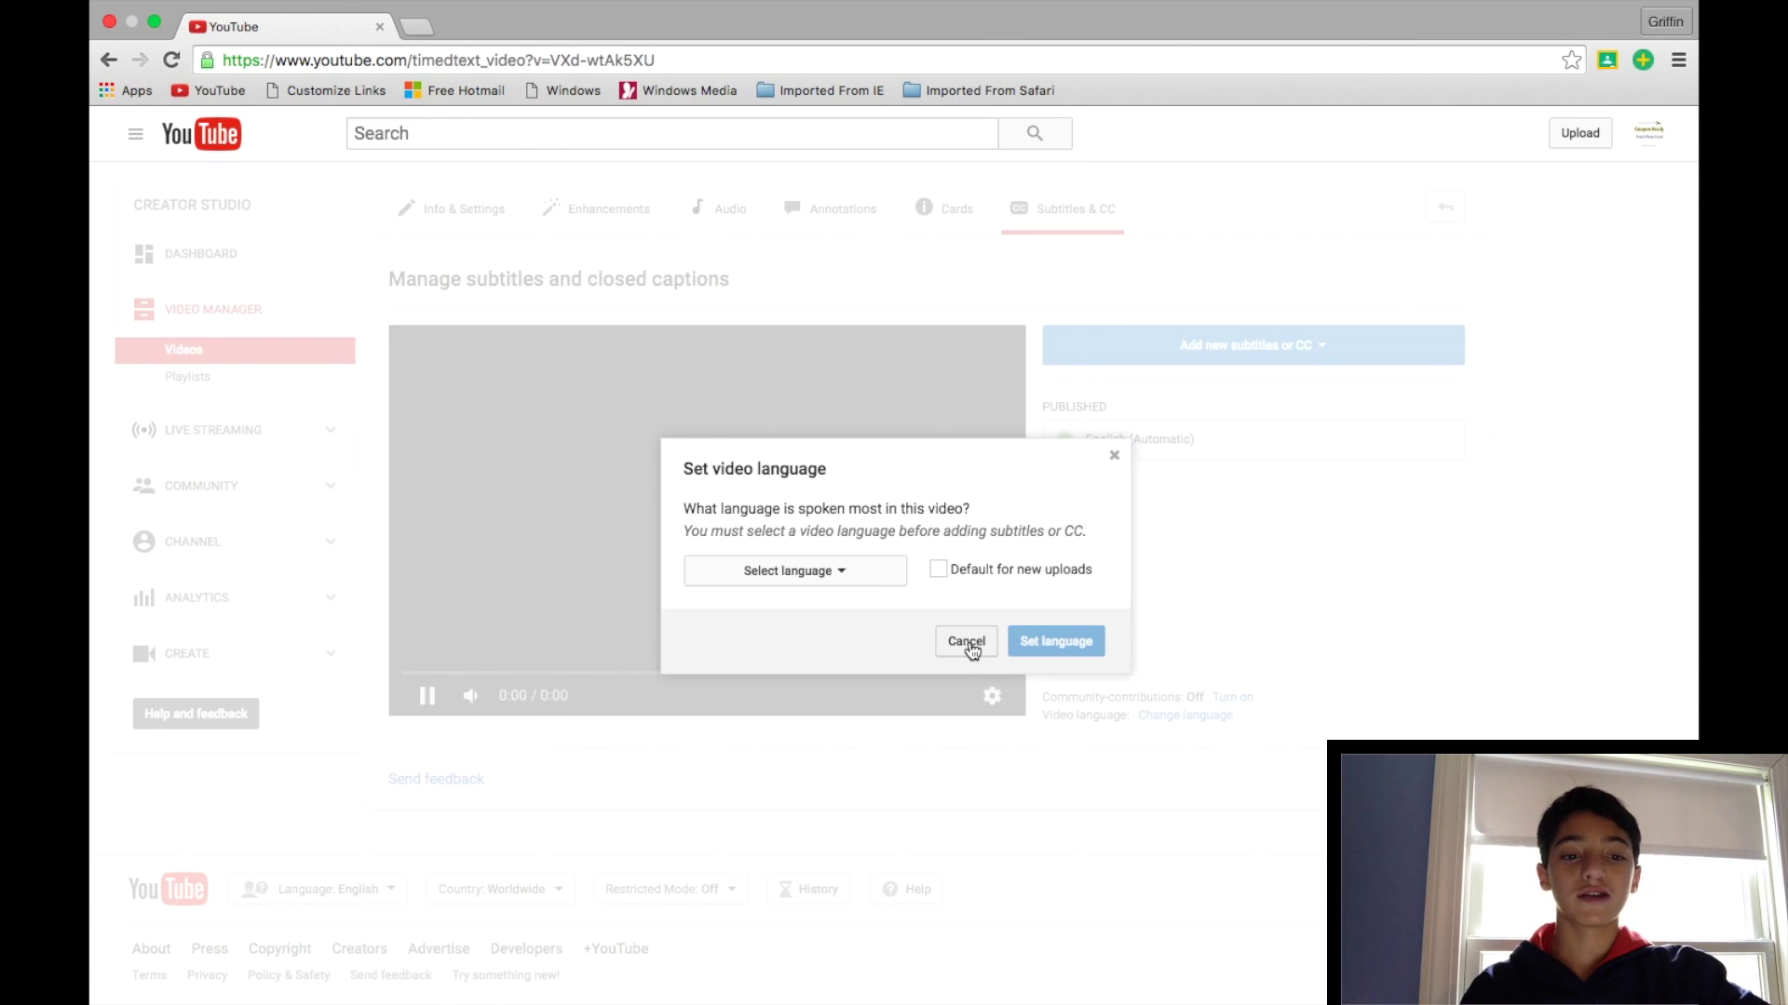
# - Cancel the video language prompt and scroll down to the Tags field
pyautogui.click(966, 642)
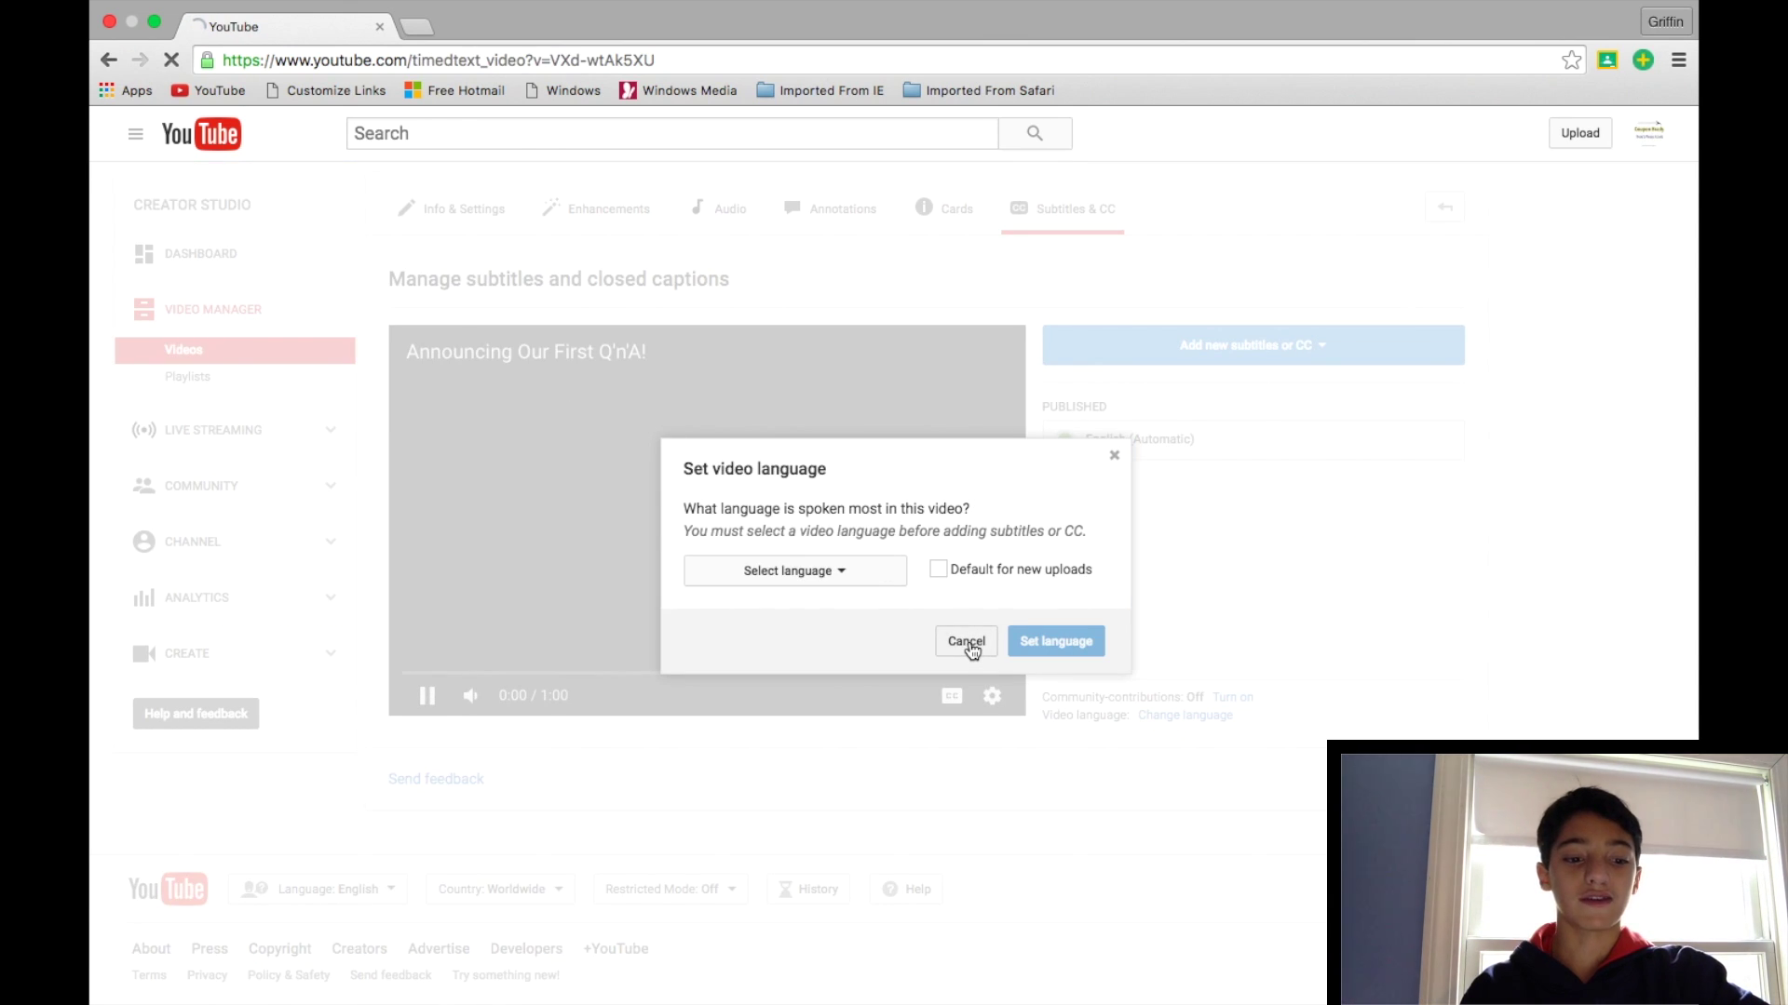
pyautogui.scroll(-3, 911, 569)
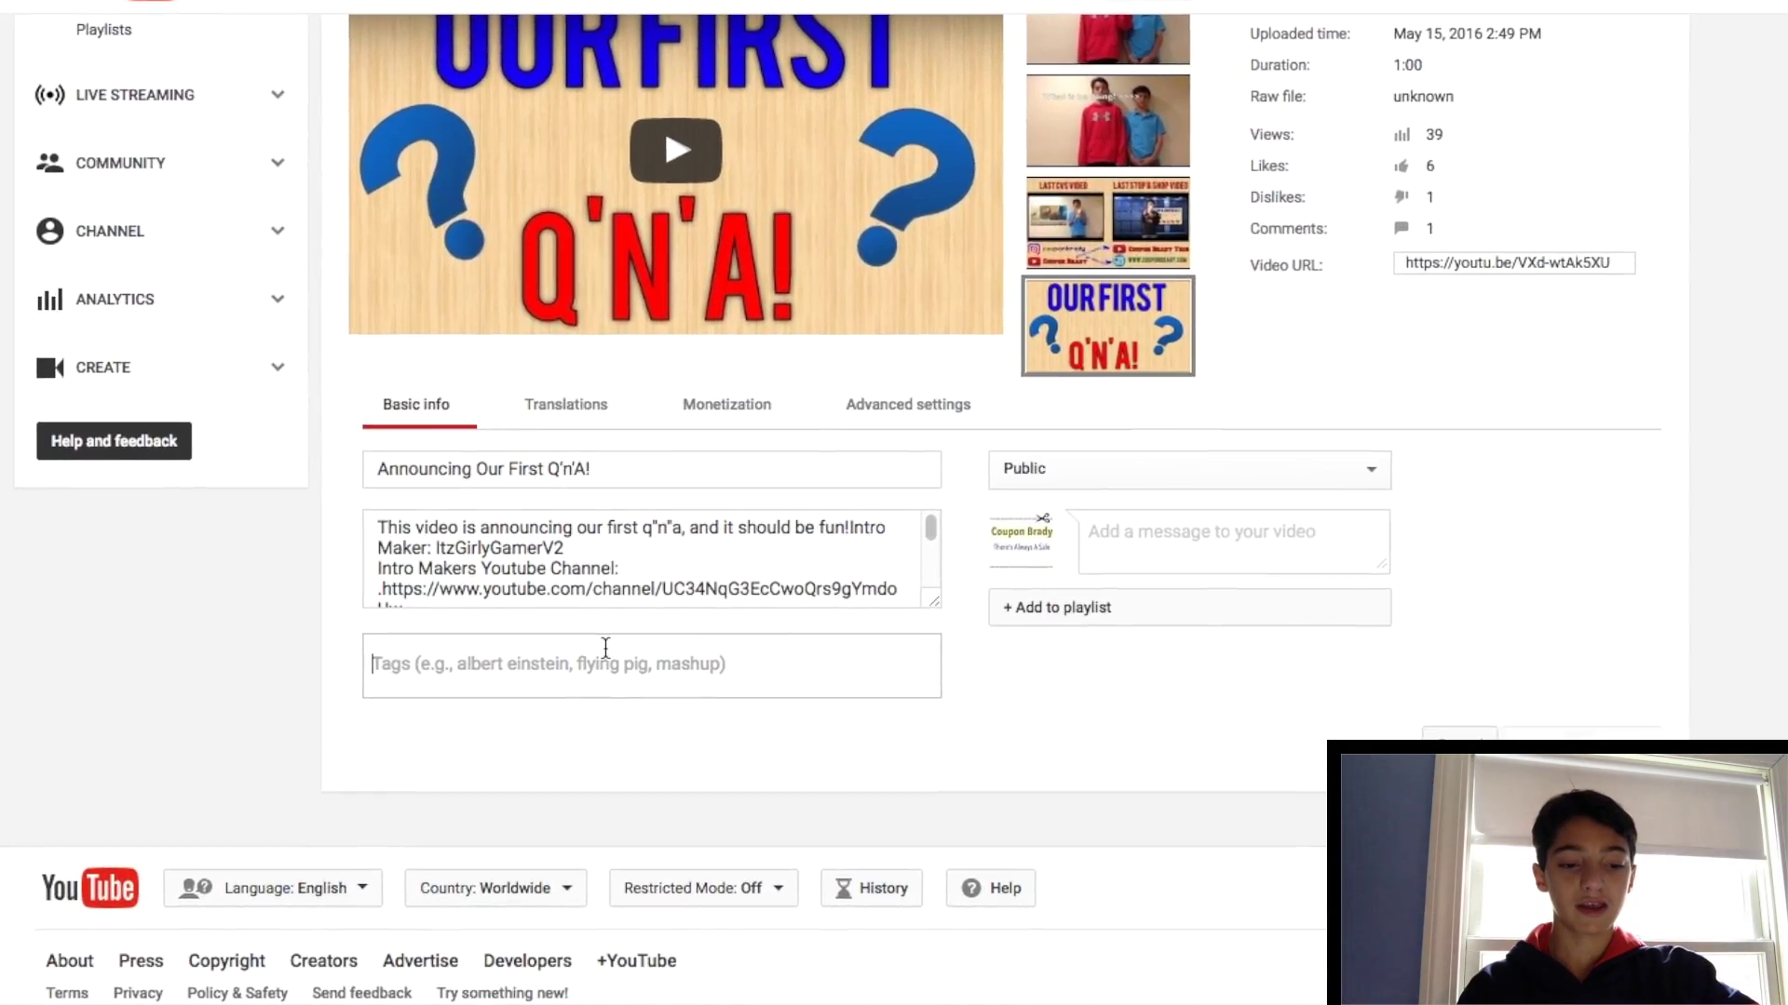
pyautogui.scroll(-2, 674, 596)
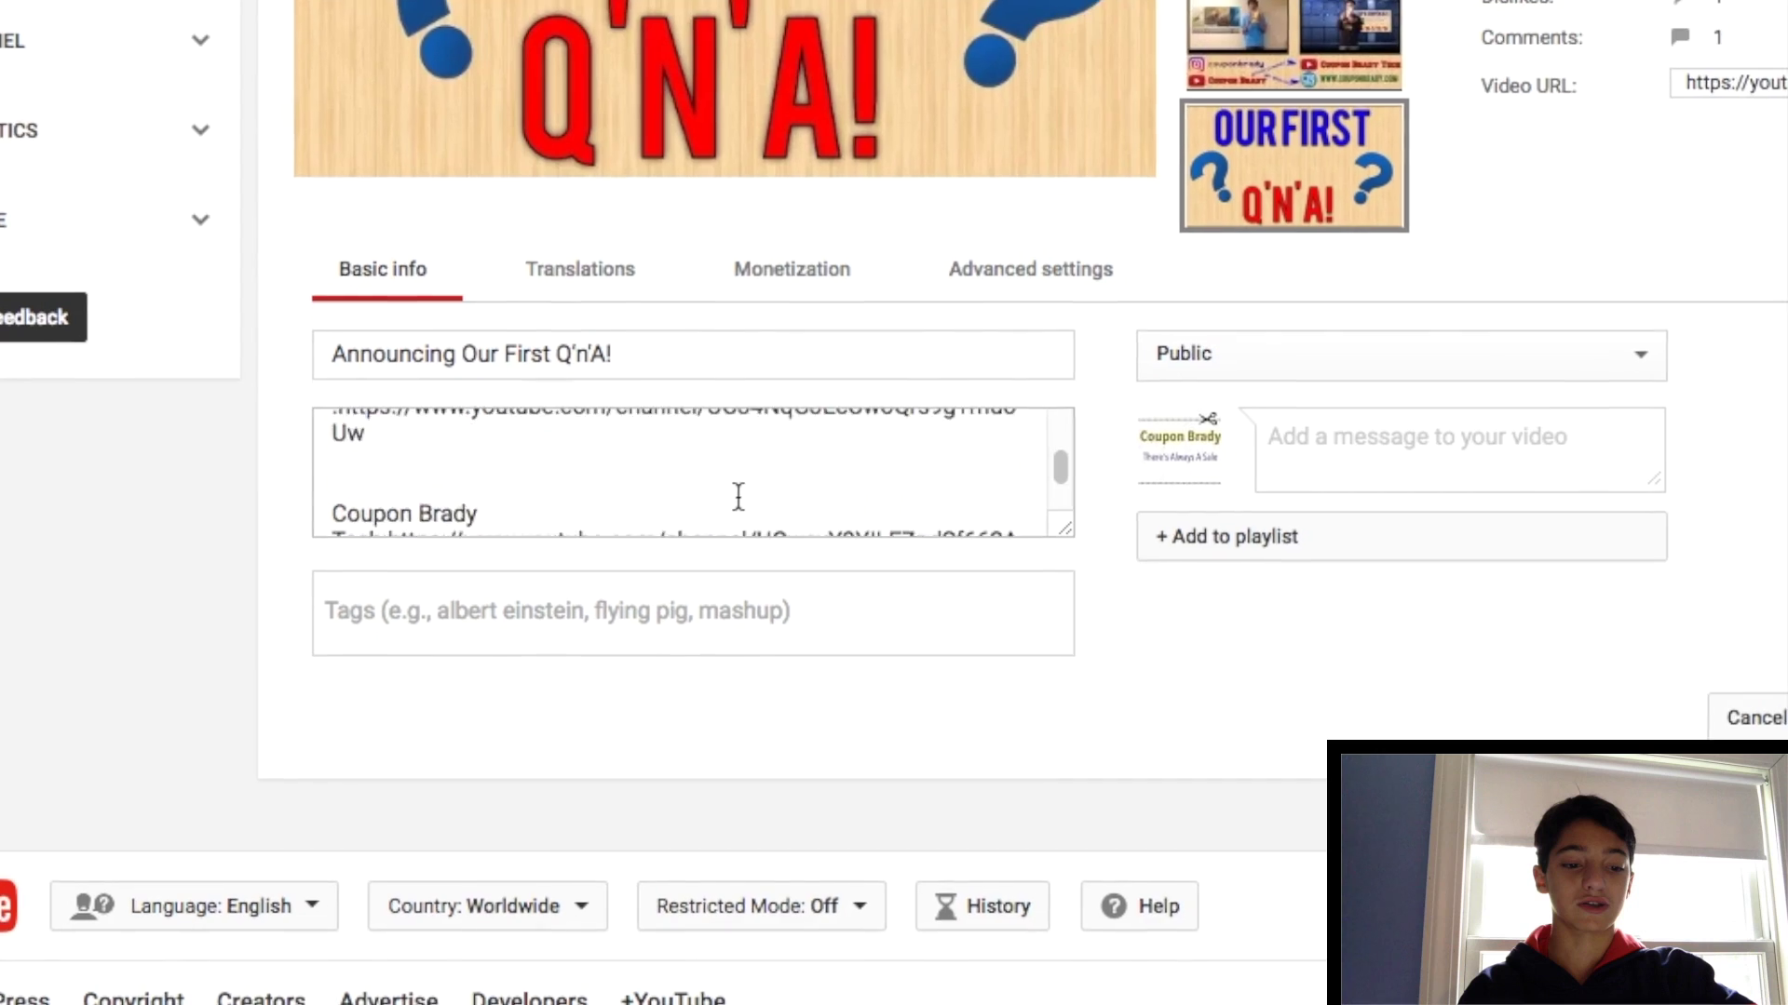
pyautogui.scroll(3, 738, 496)
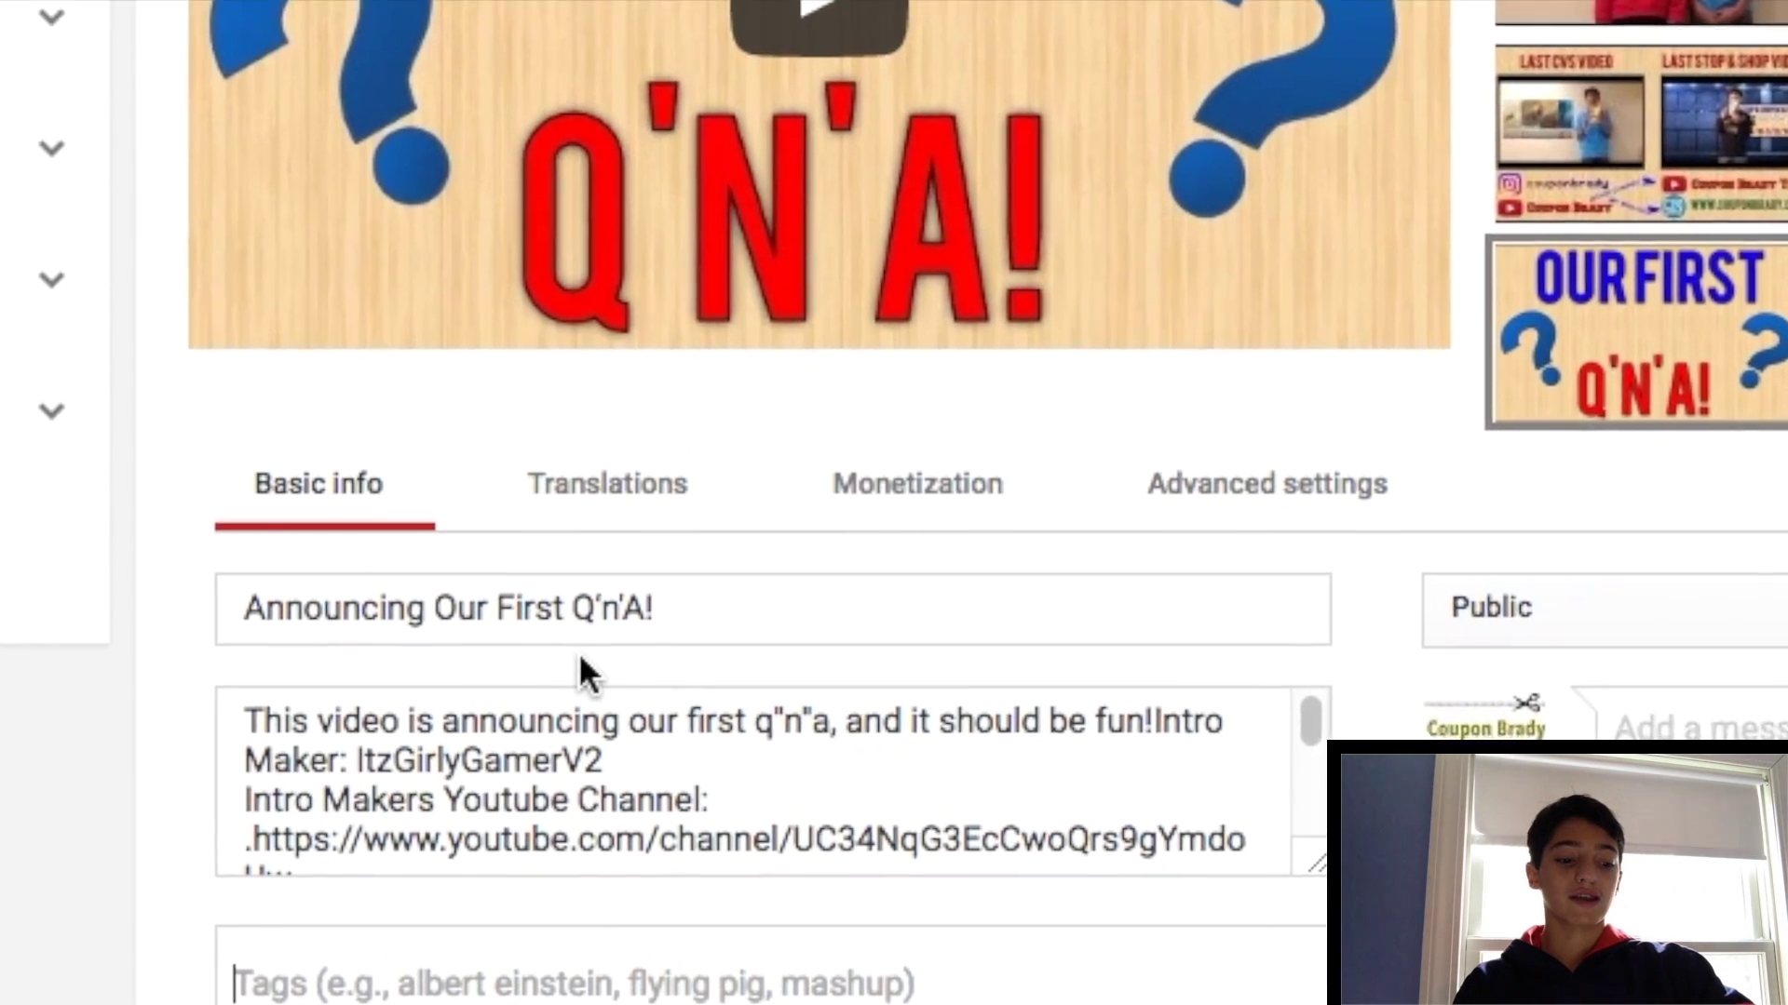
pyautogui.scroll(-3, 561, 475)
# - Add the tags Question, question and q"a to the video
pyautogui.click(586, 441)
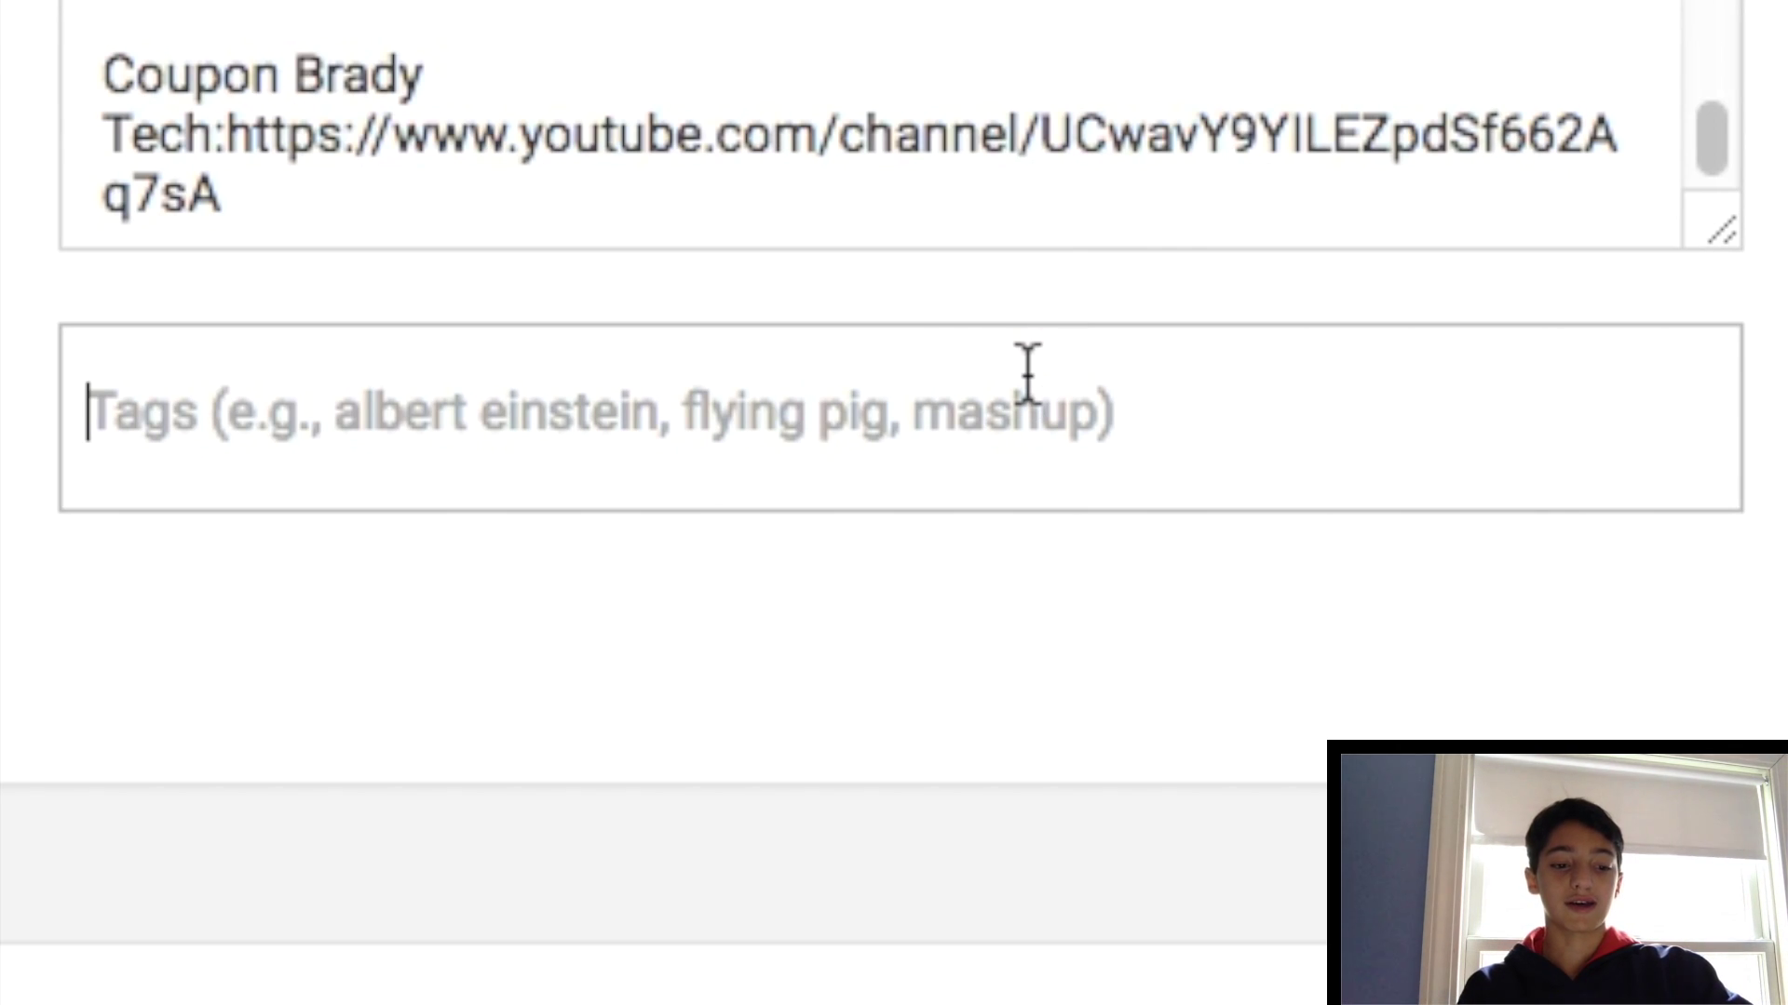
pyautogui.write('Q')
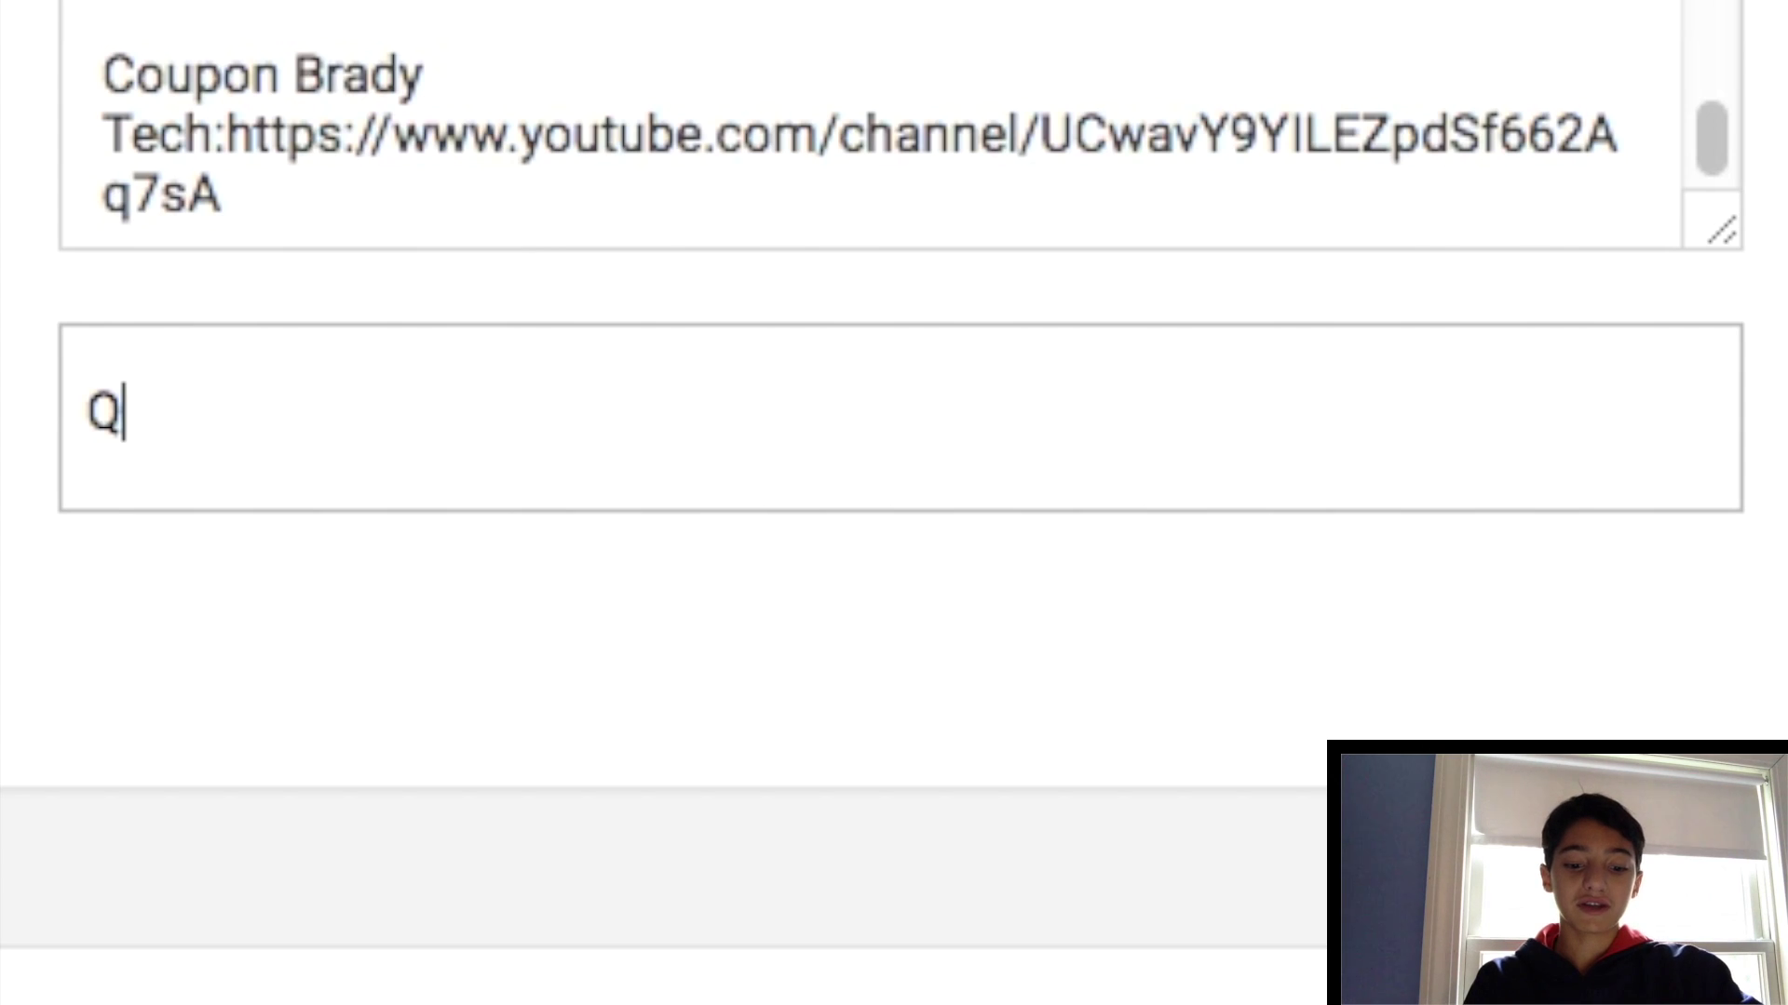
pyautogui.write('ues')
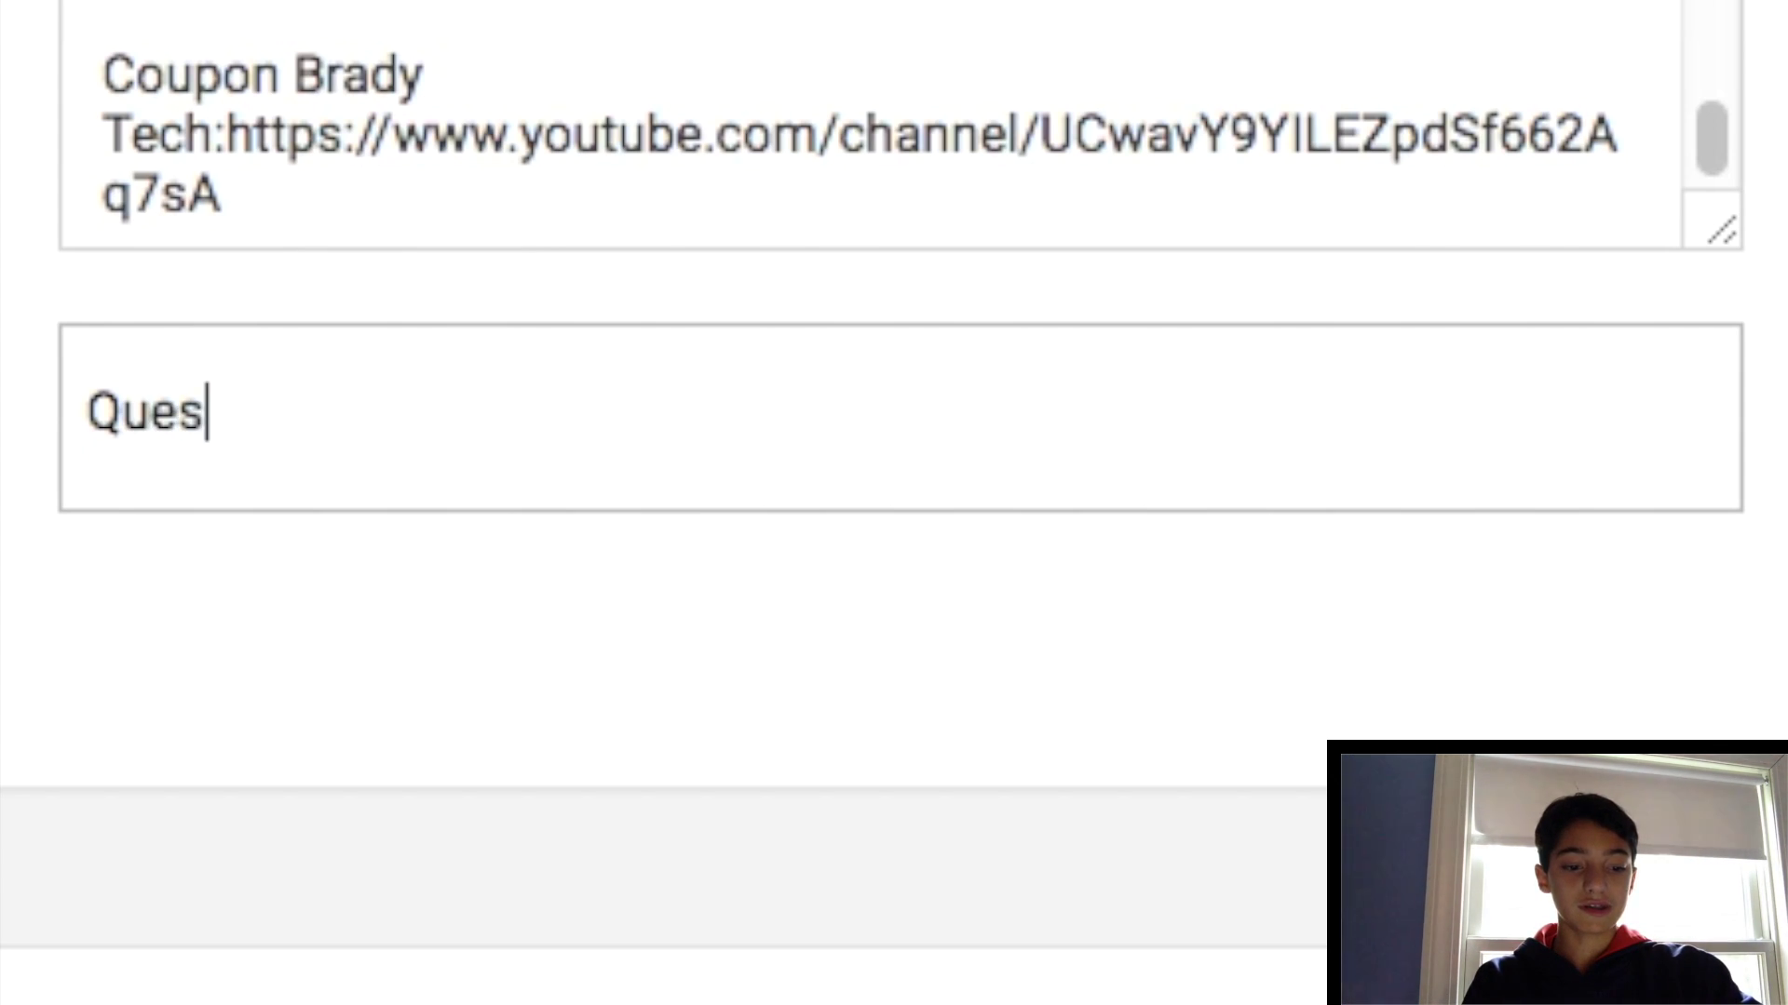
pyautogui.write('tion')
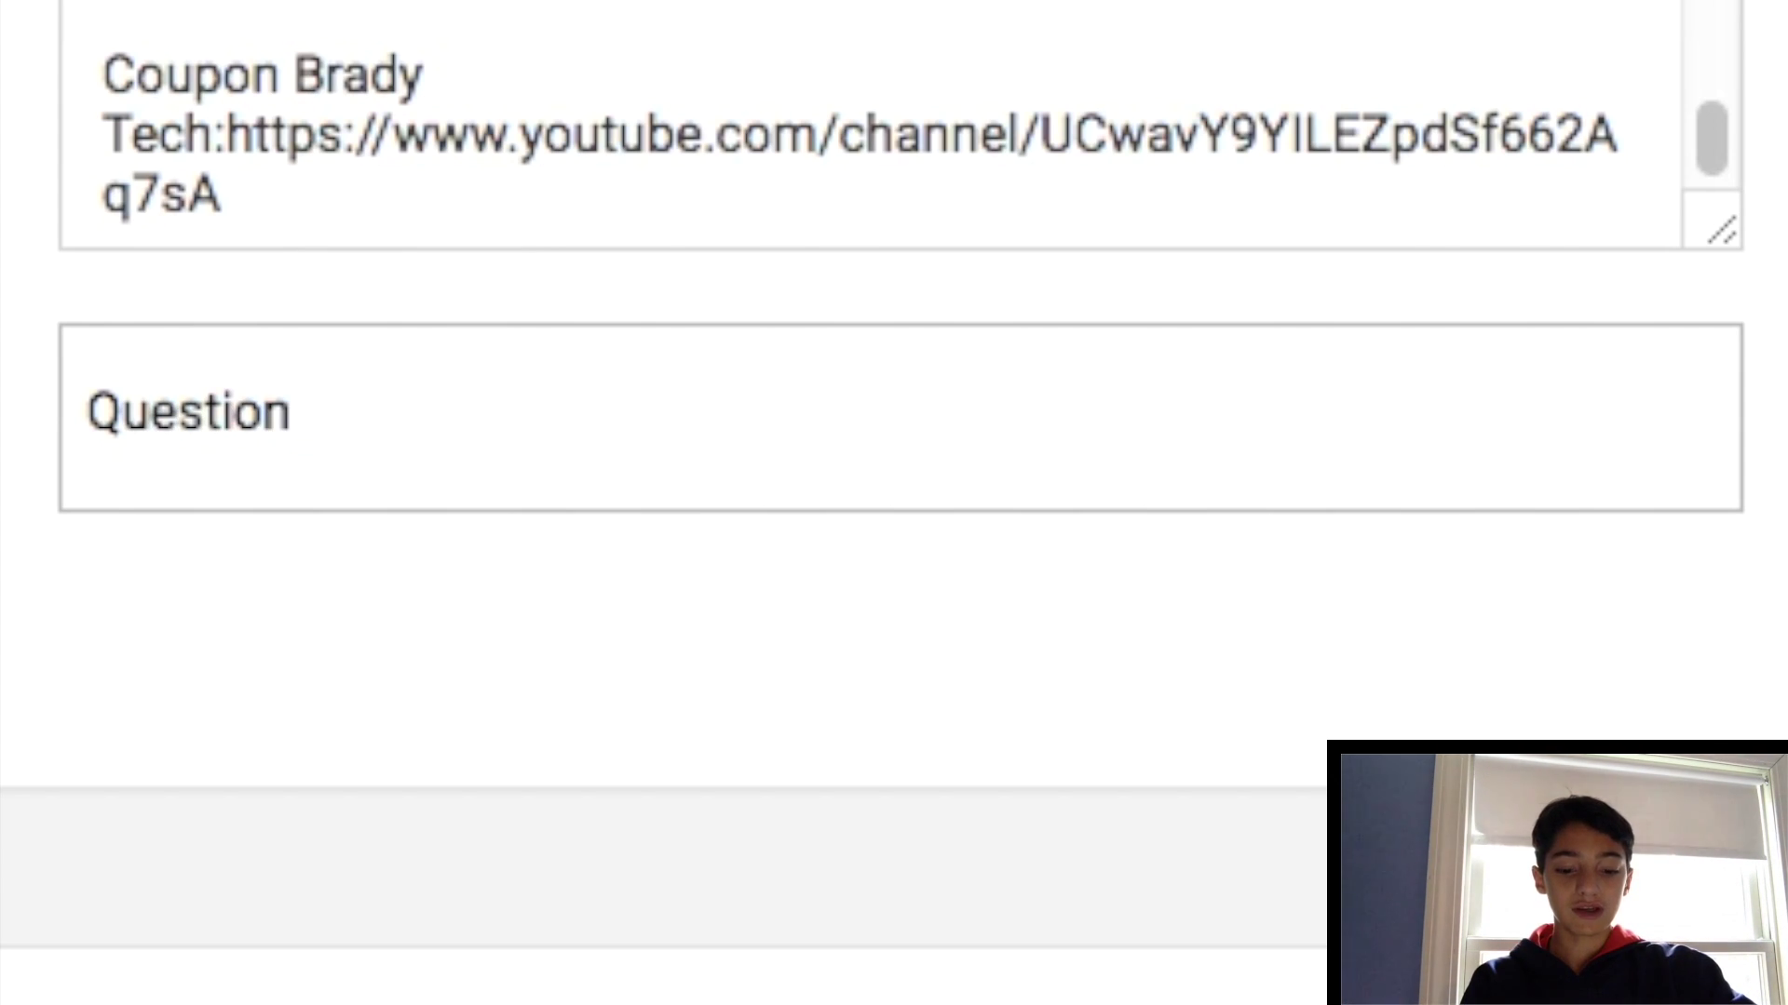
pyautogui.press('Return')
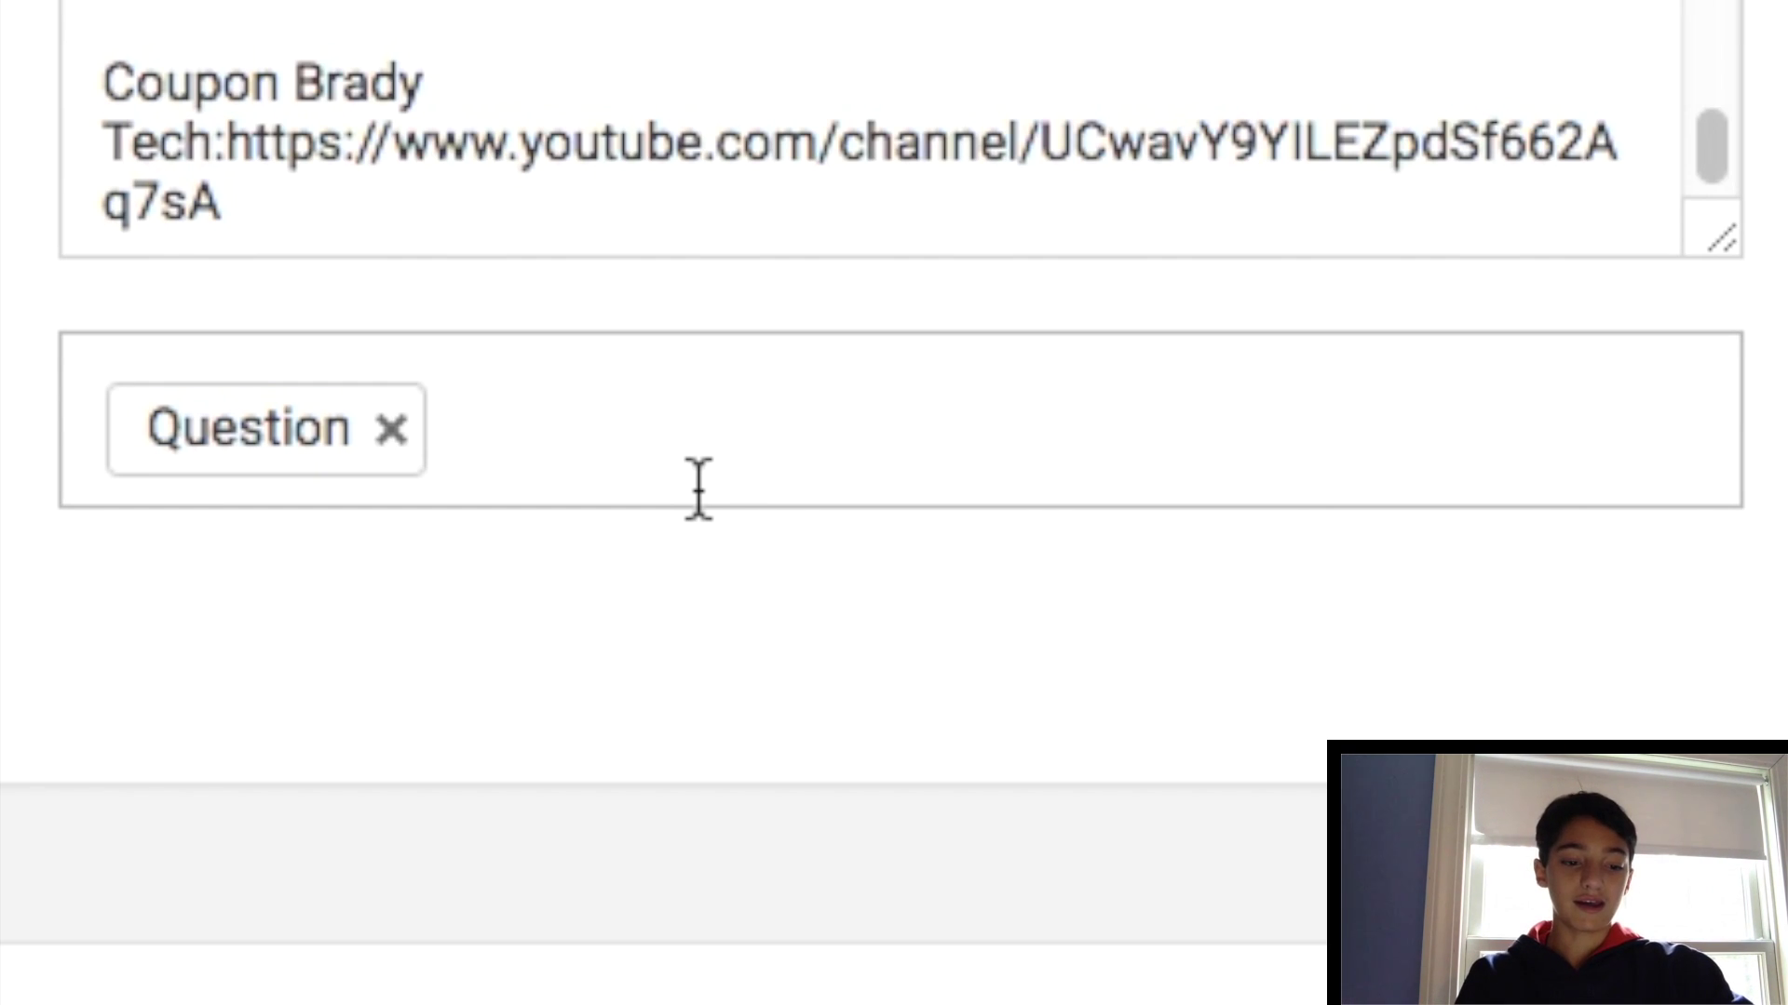
pyautogui.press('BackSpace')
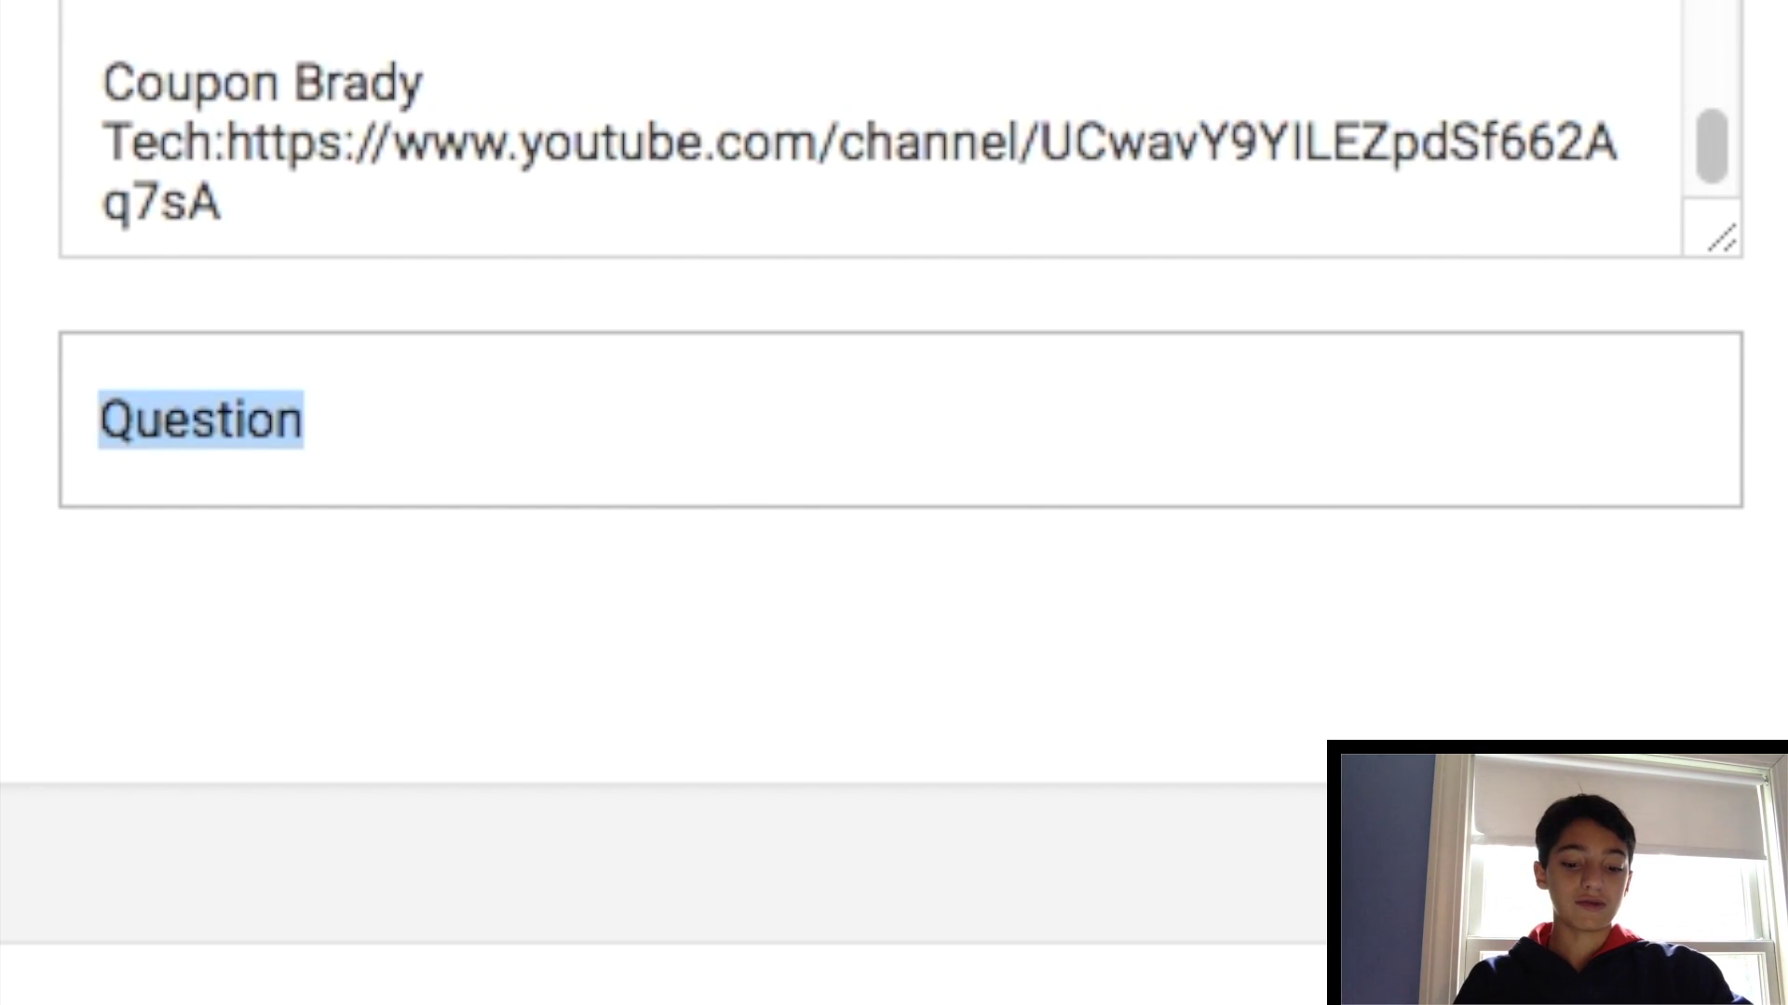
pyautogui.click(398, 438)
pyautogui.press('Return')
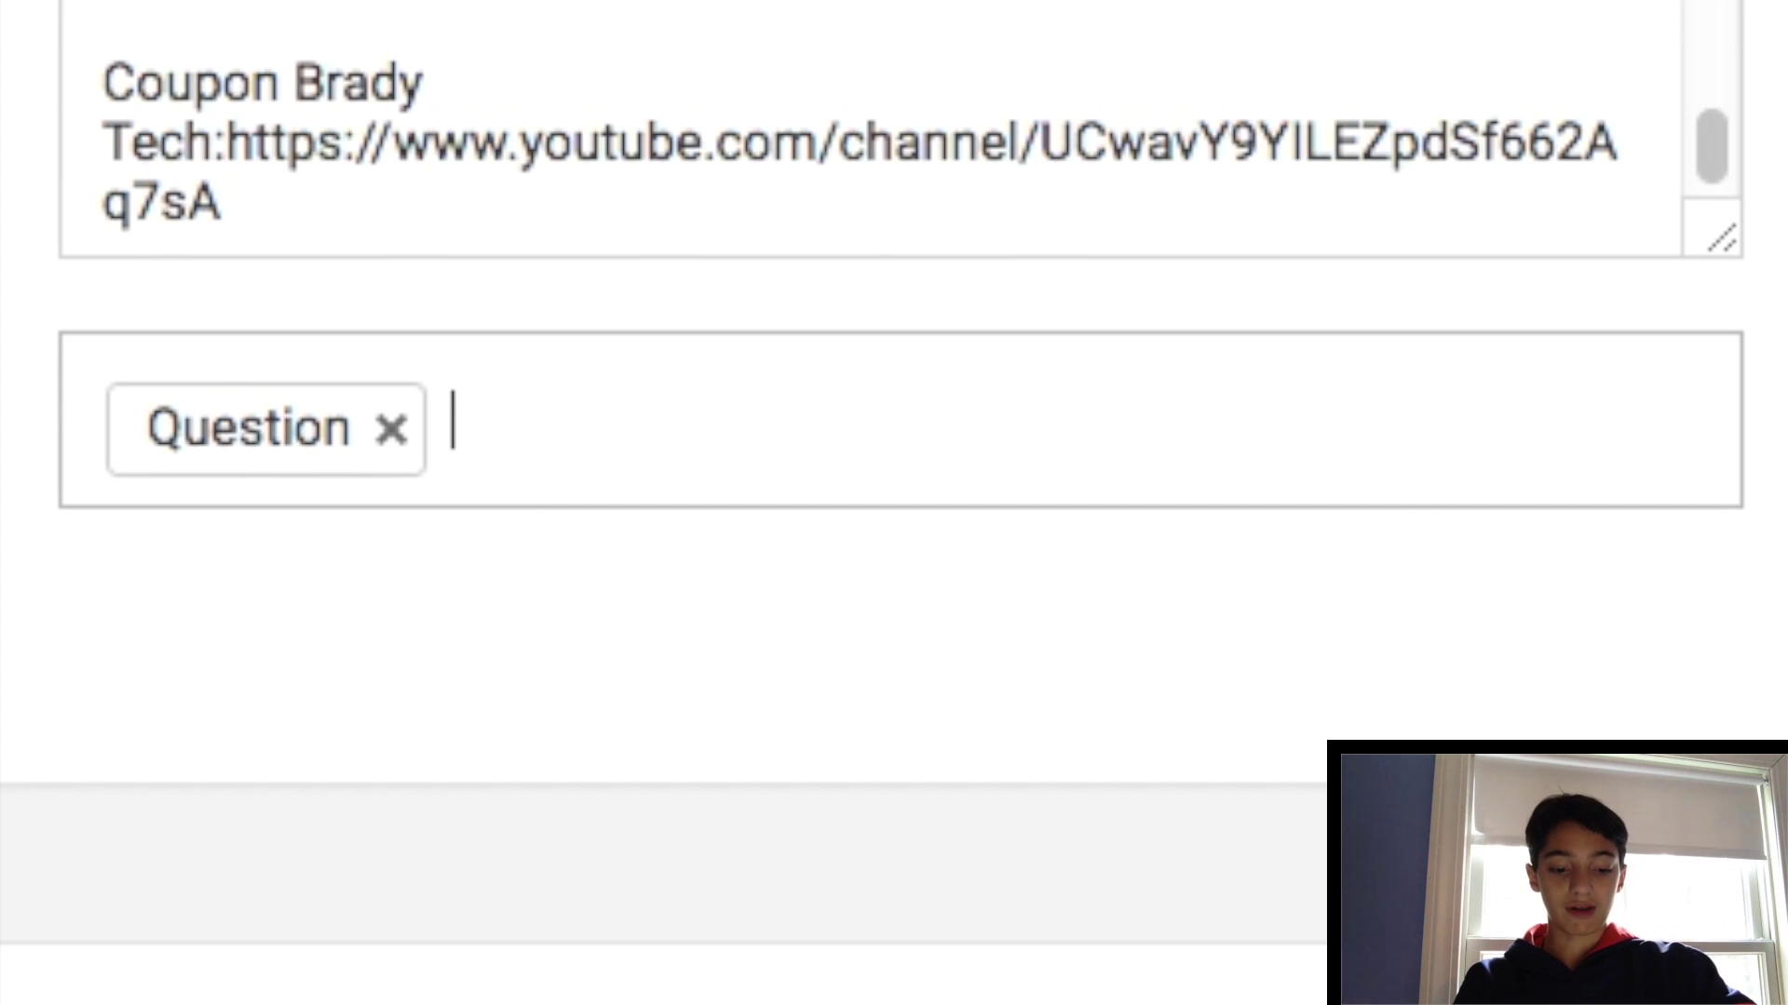
pyautogui.write('question')
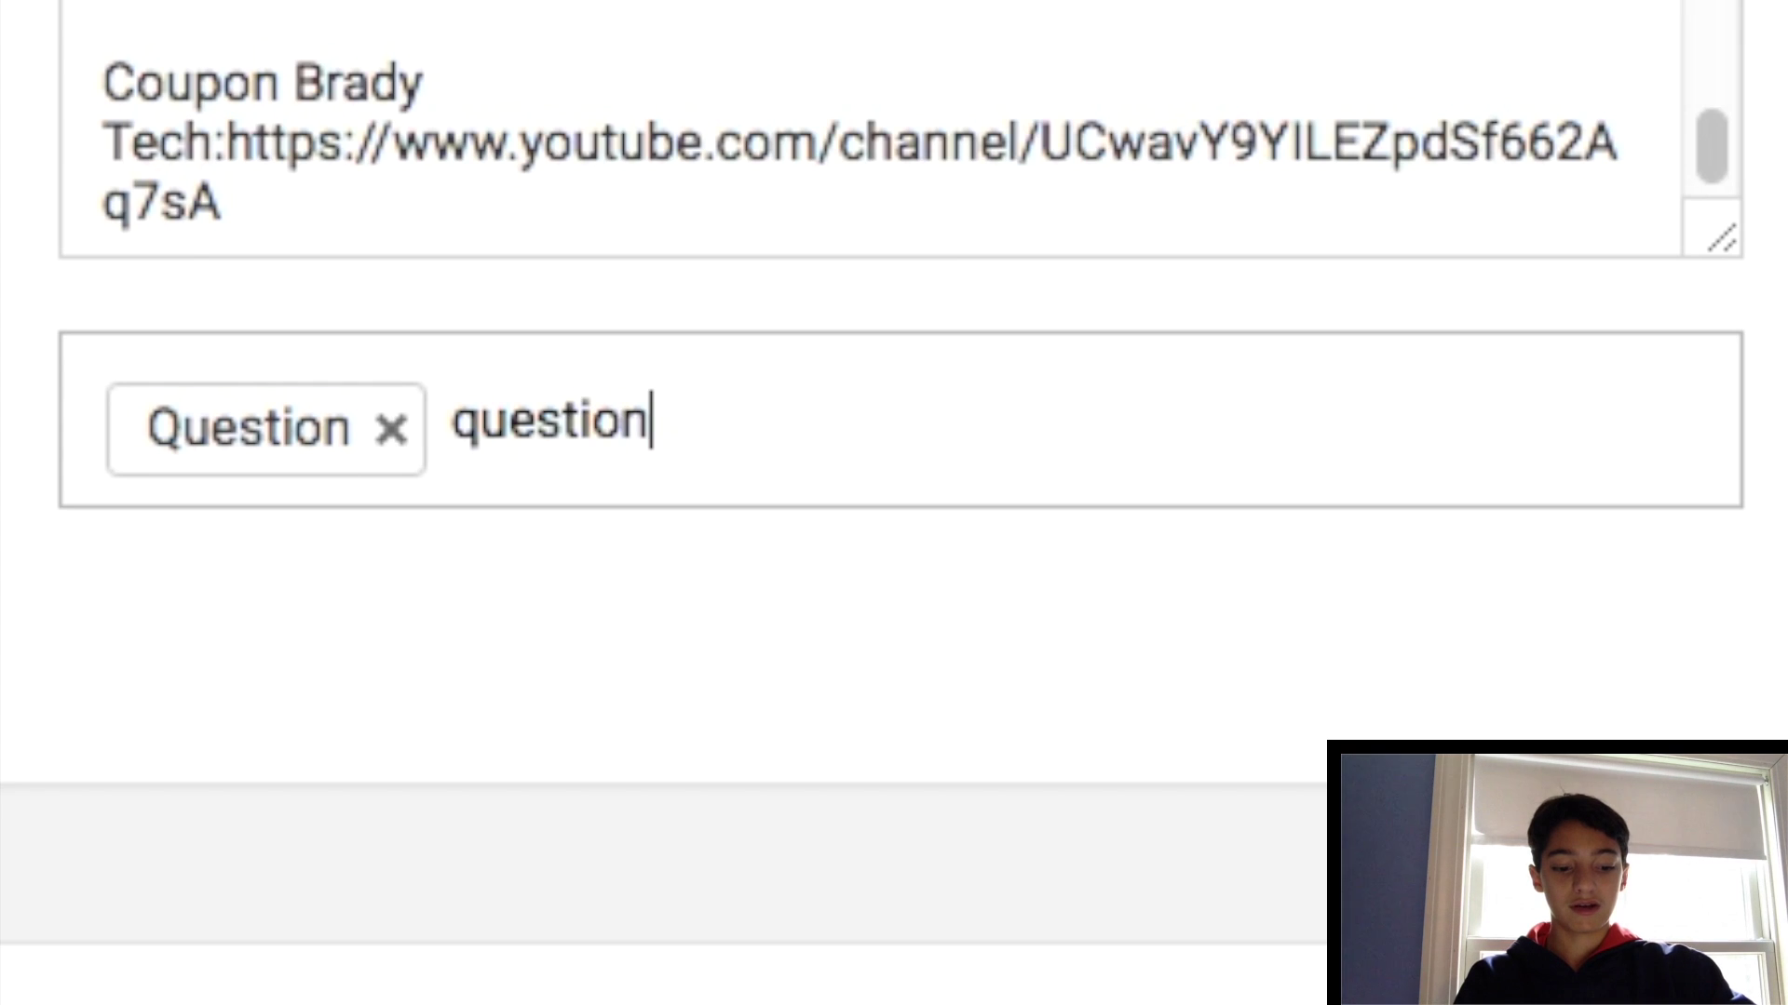
pyautogui.press('Return')
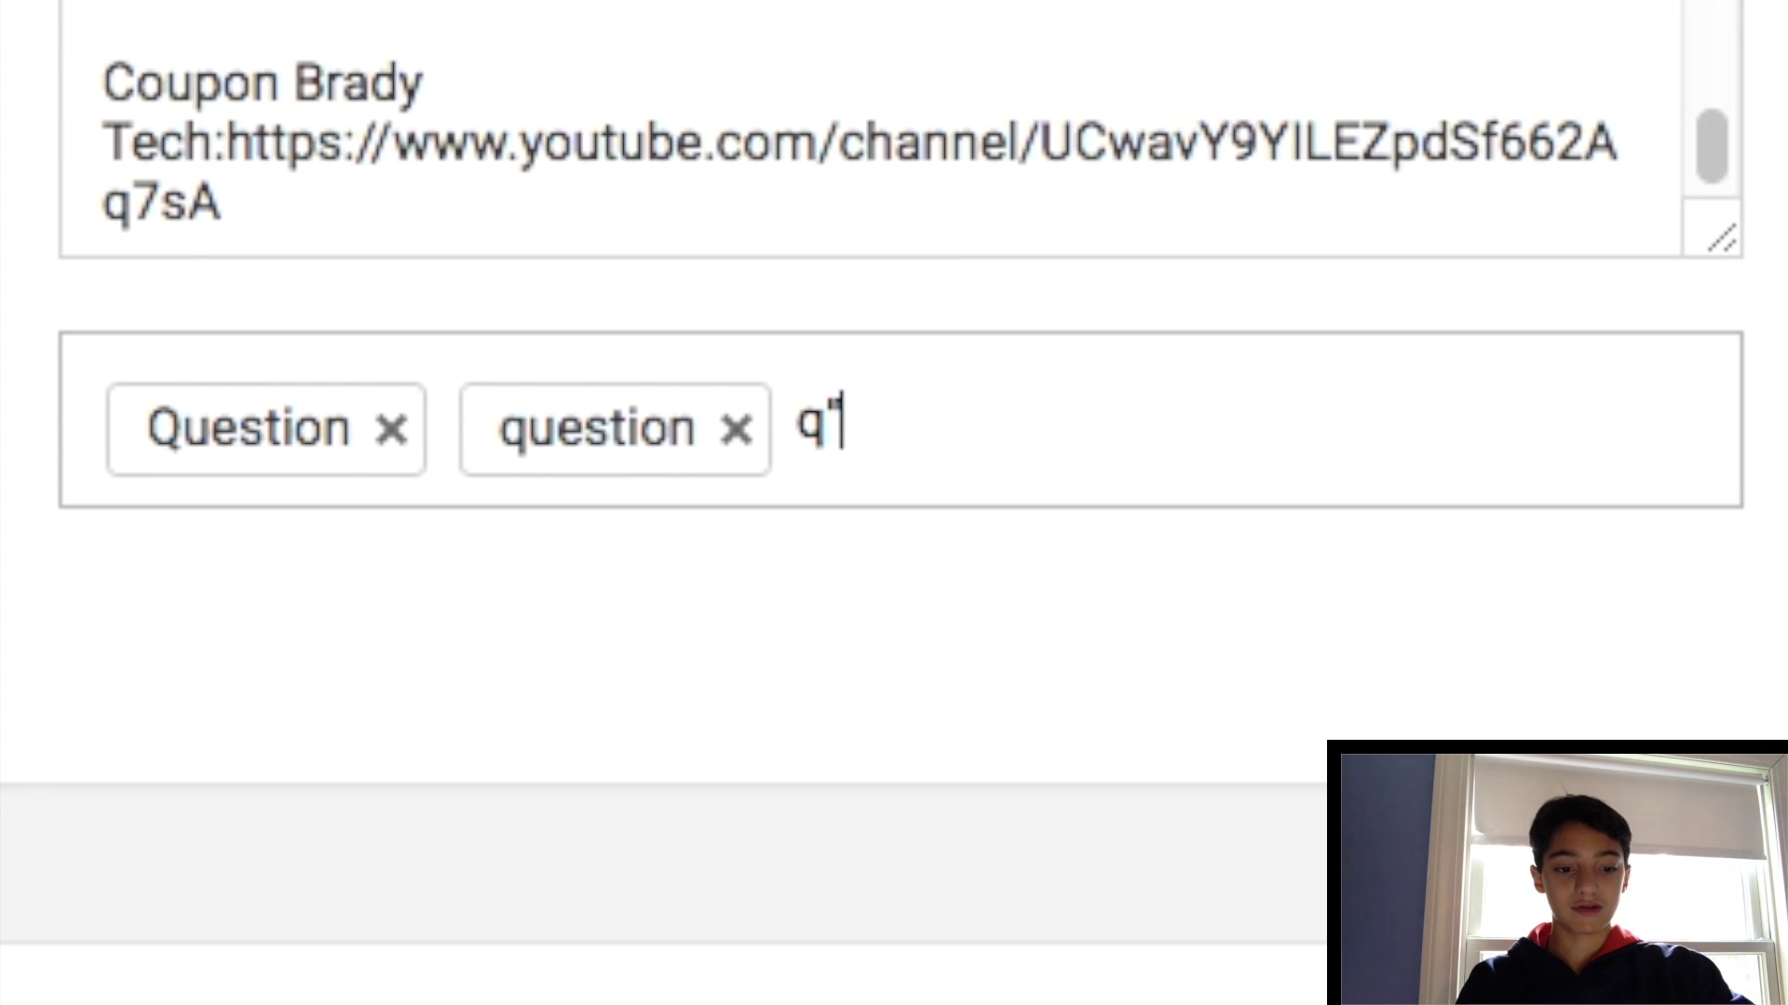
pyautogui.press('Return')
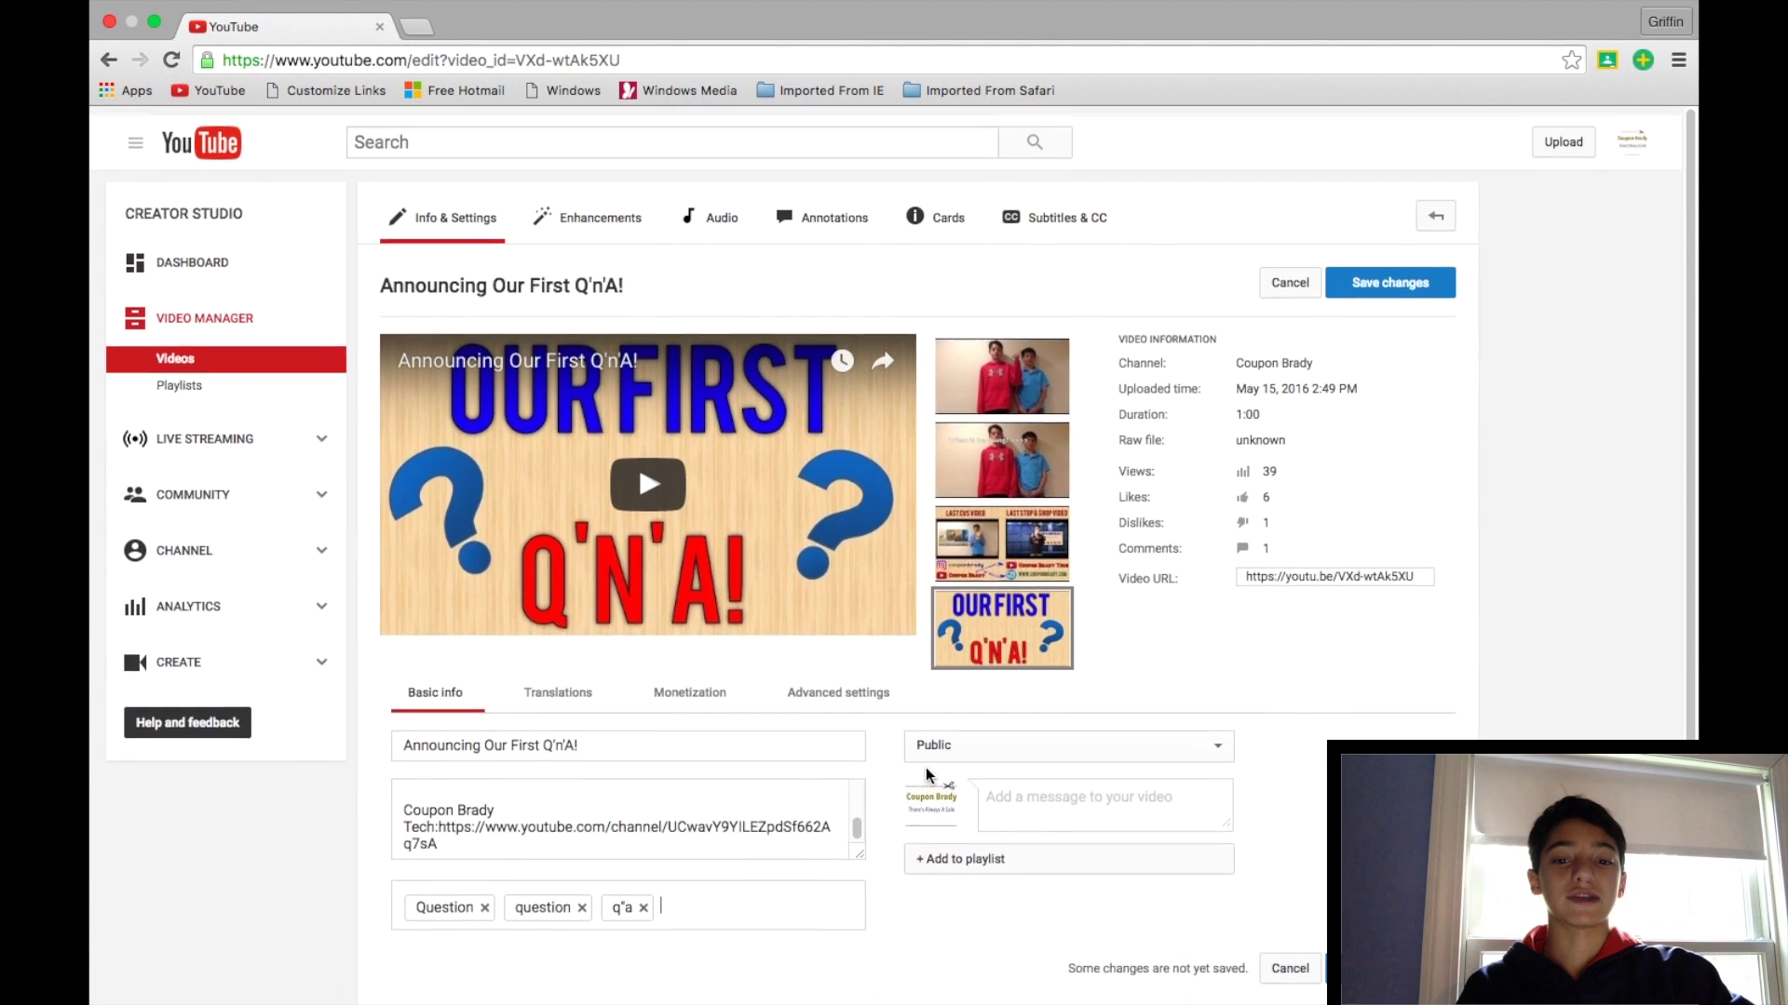
pyautogui.scroll(-1, 925, 767)
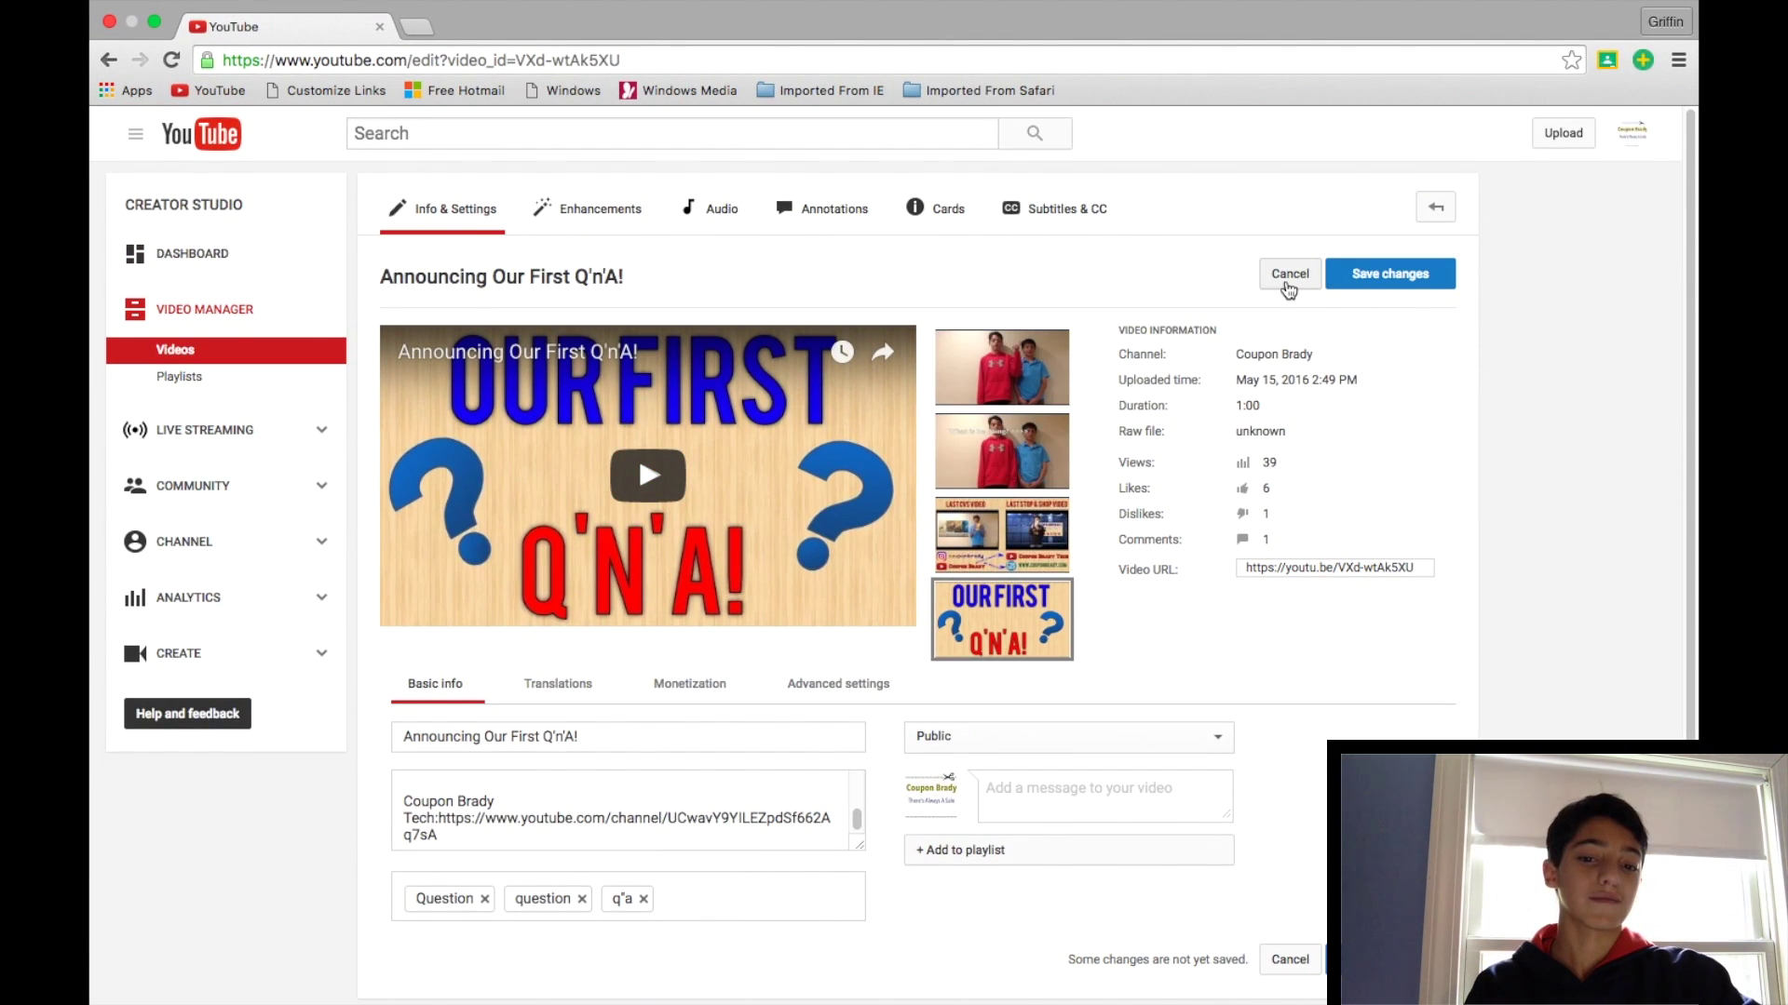
# - Cancel the tag edits, choose 'Leave this Page', and scroll the 31-video Video Manager list
pyautogui.click(1289, 275)
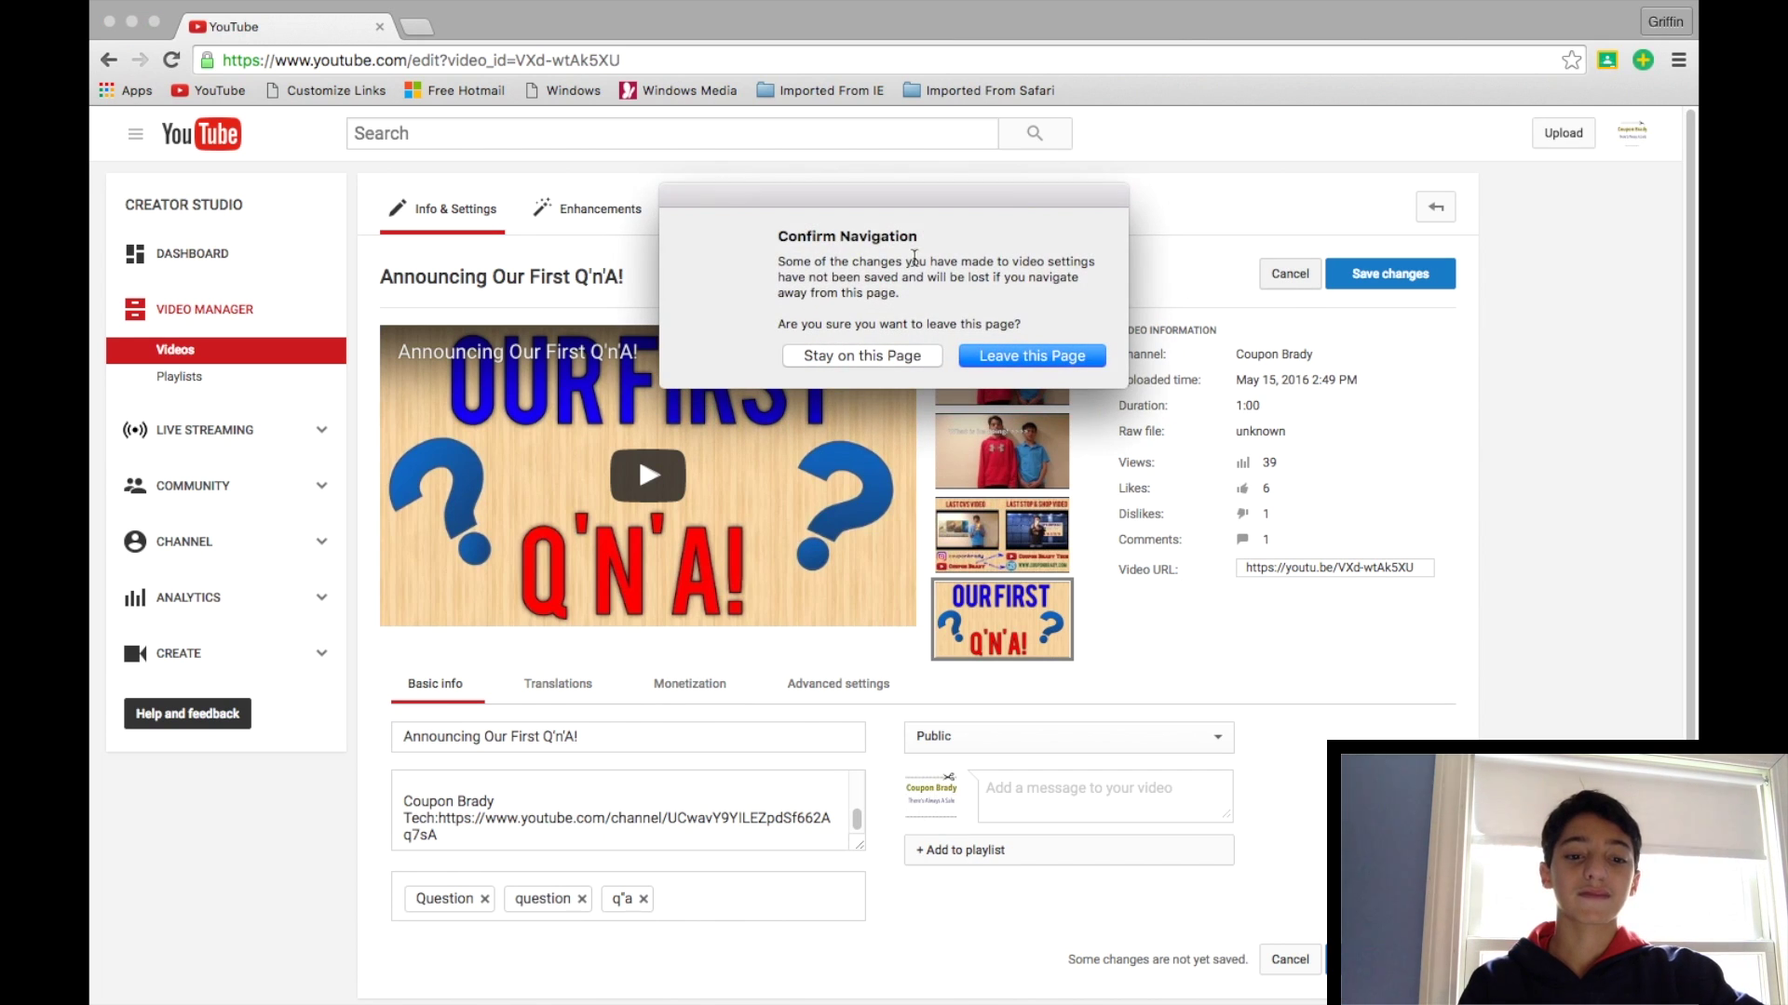
pyautogui.click(1008, 354)
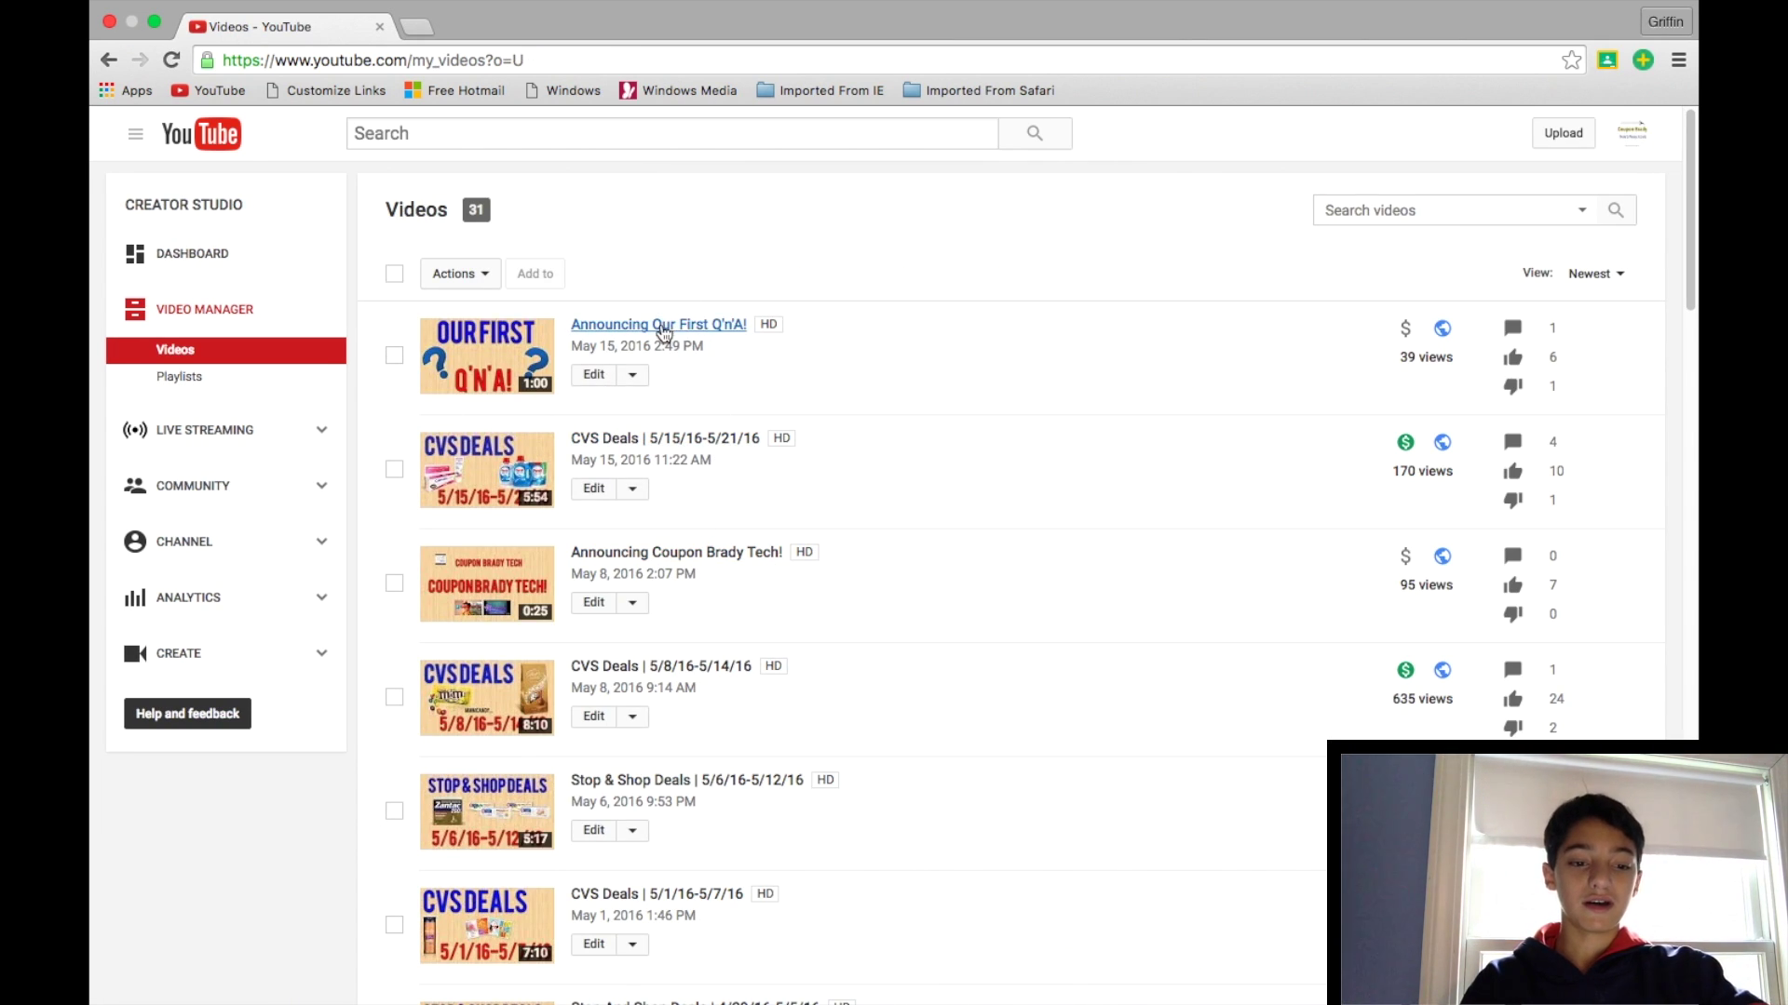
pyautogui.scroll(-5, 813, 598)
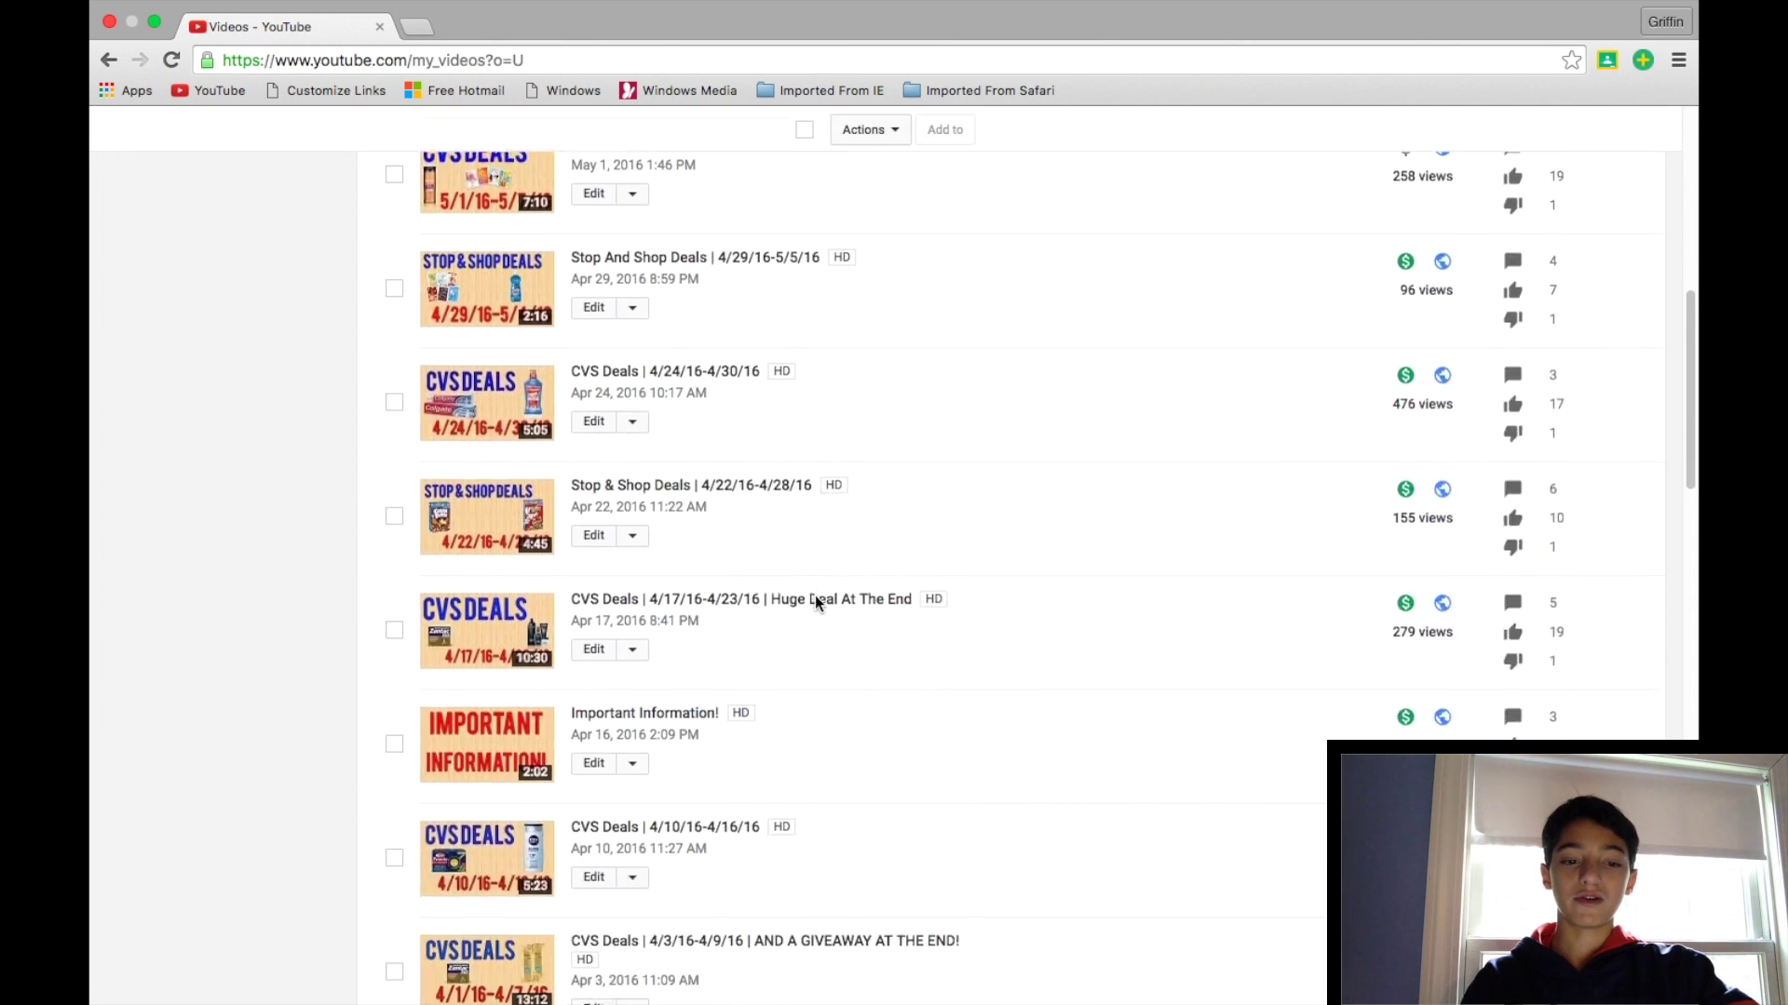
pyautogui.scroll(6, 814, 599)
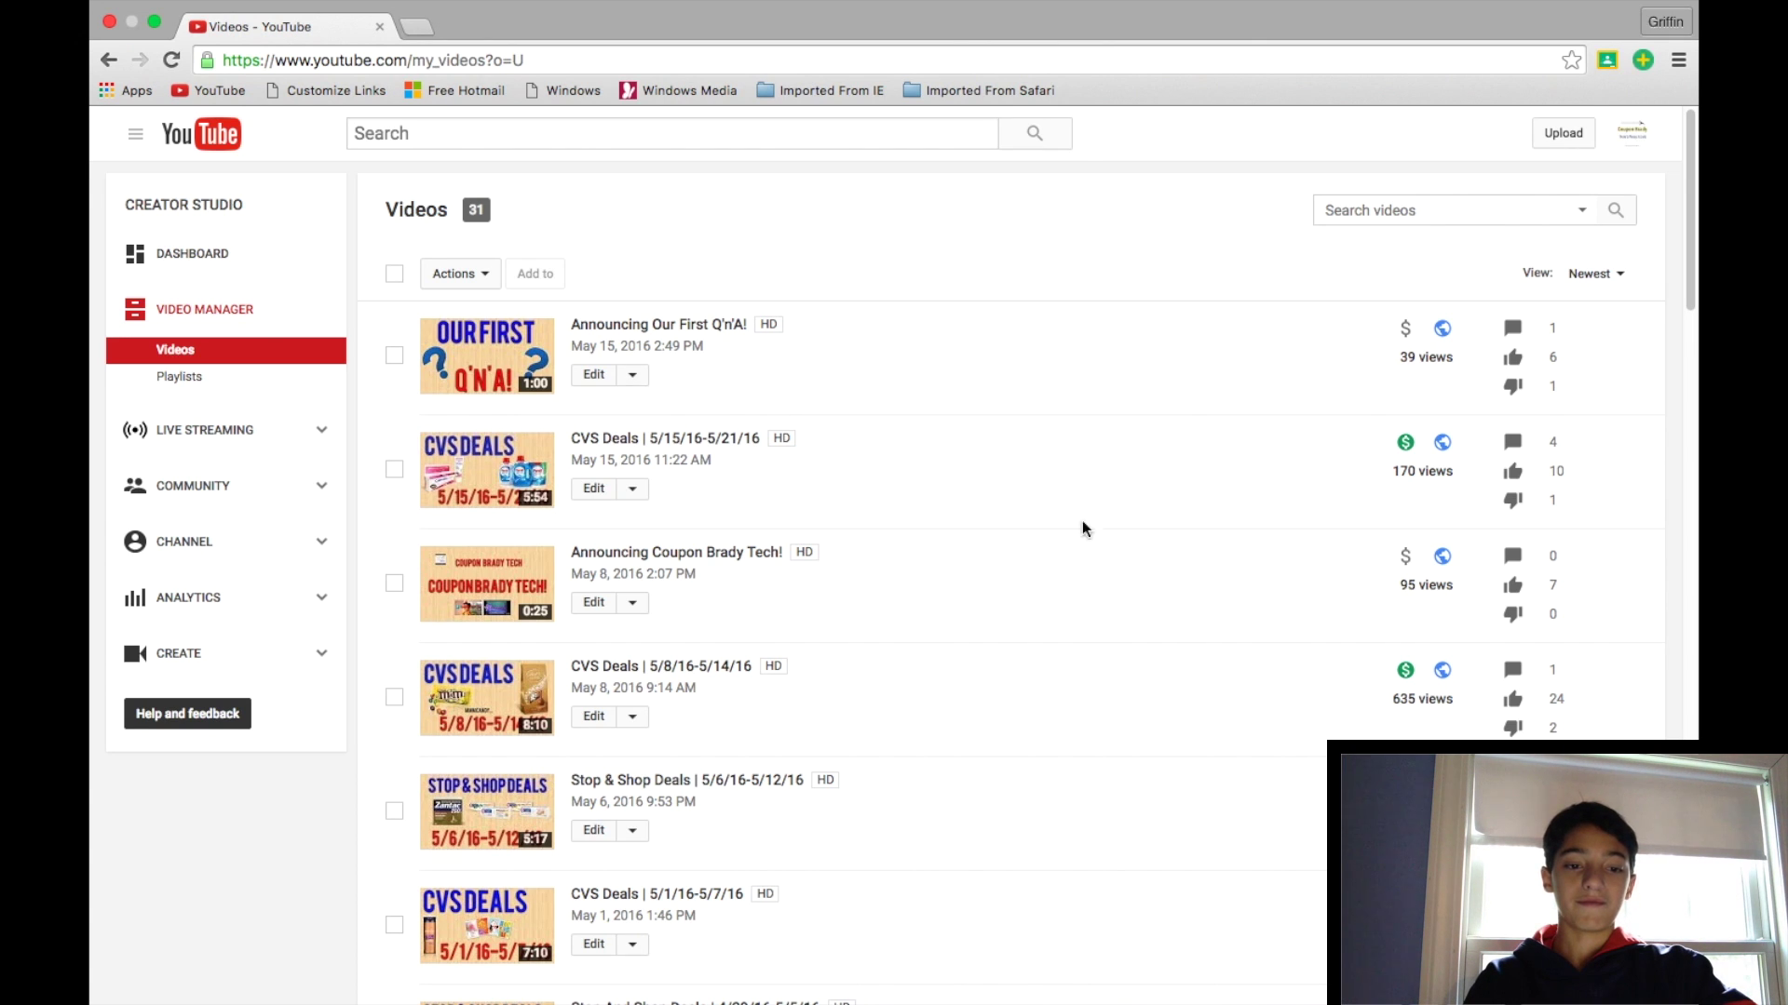
pyautogui.scroll(2, 1038, 344)
pyautogui.scroll(-10, 1038, 345)
pyautogui.scroll(10, 1038, 344)
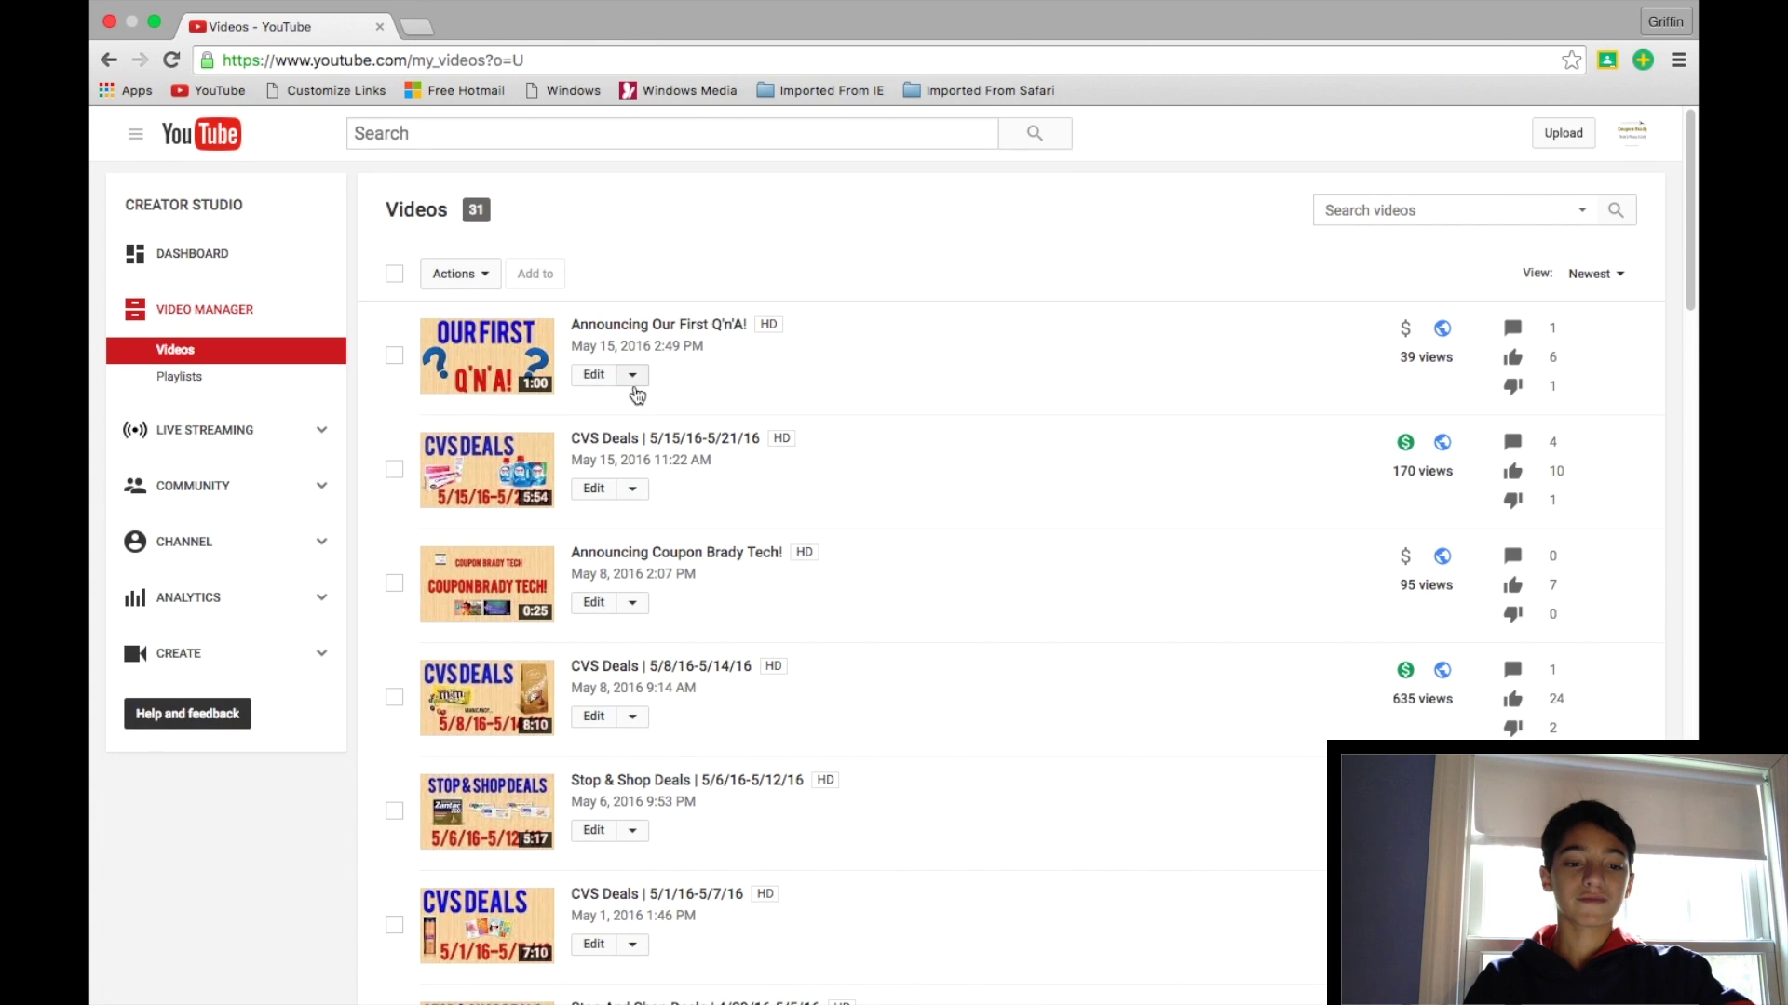
pyautogui.click(636, 375)
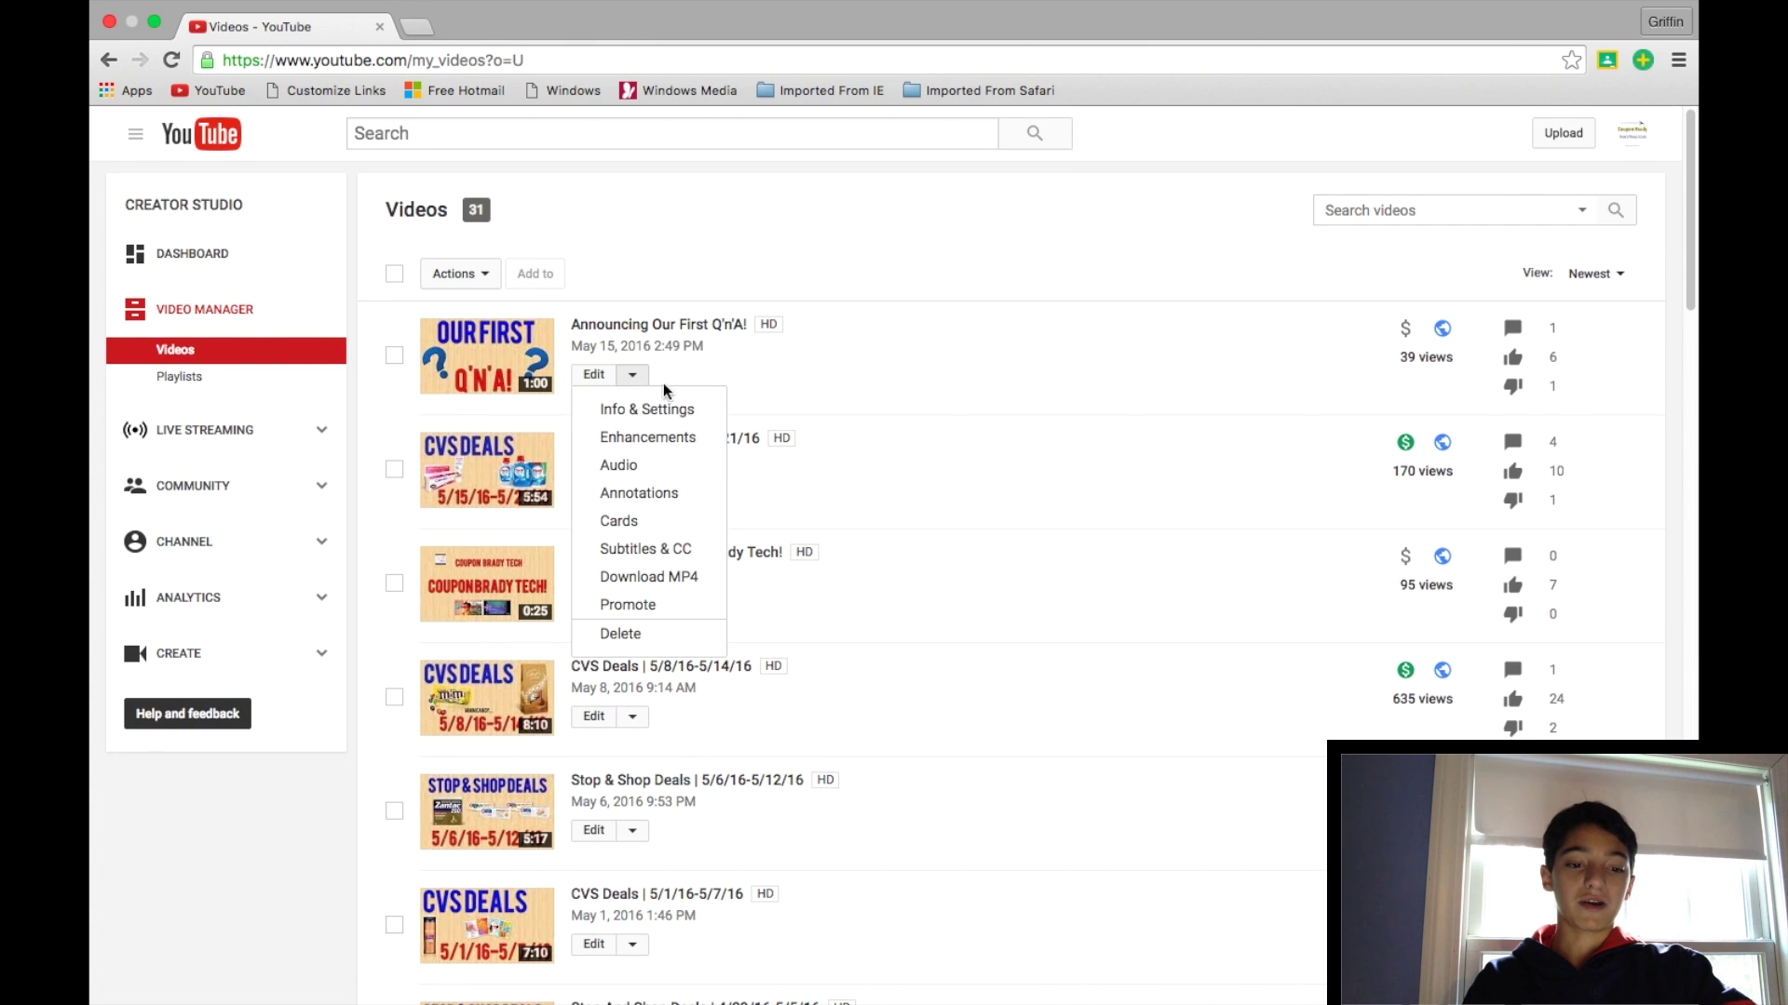
pyautogui.click(679, 549)
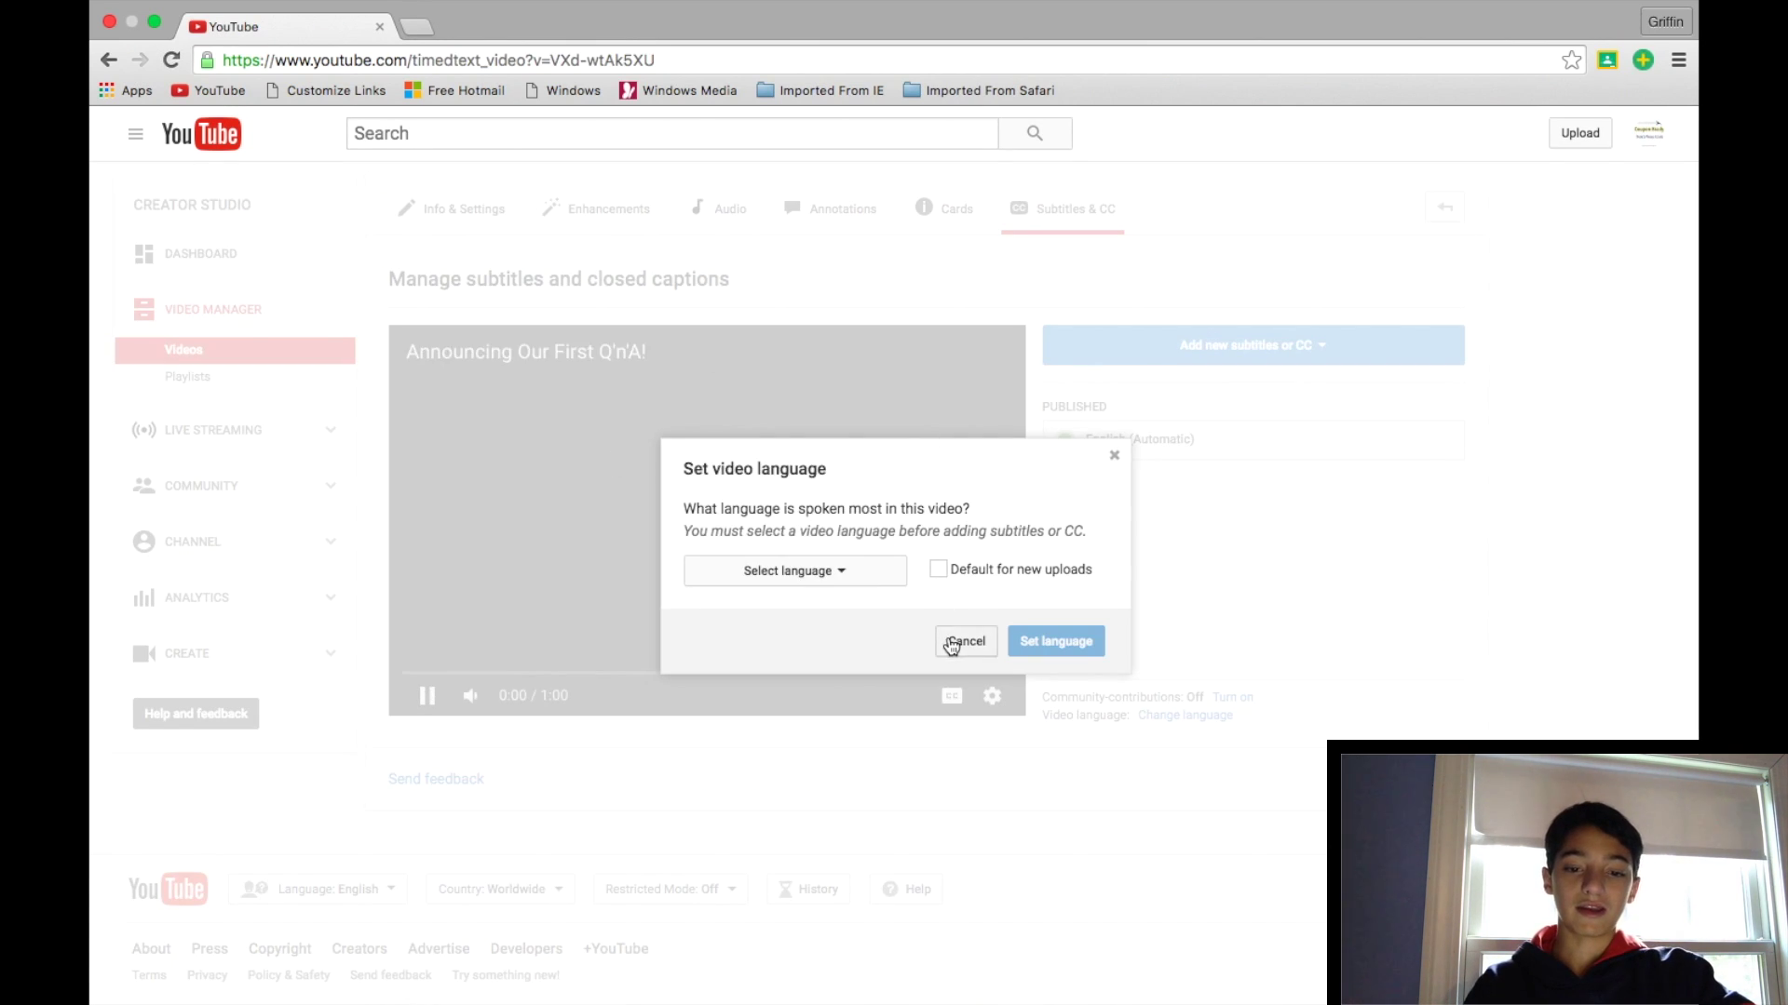
pyautogui.click(951, 643)
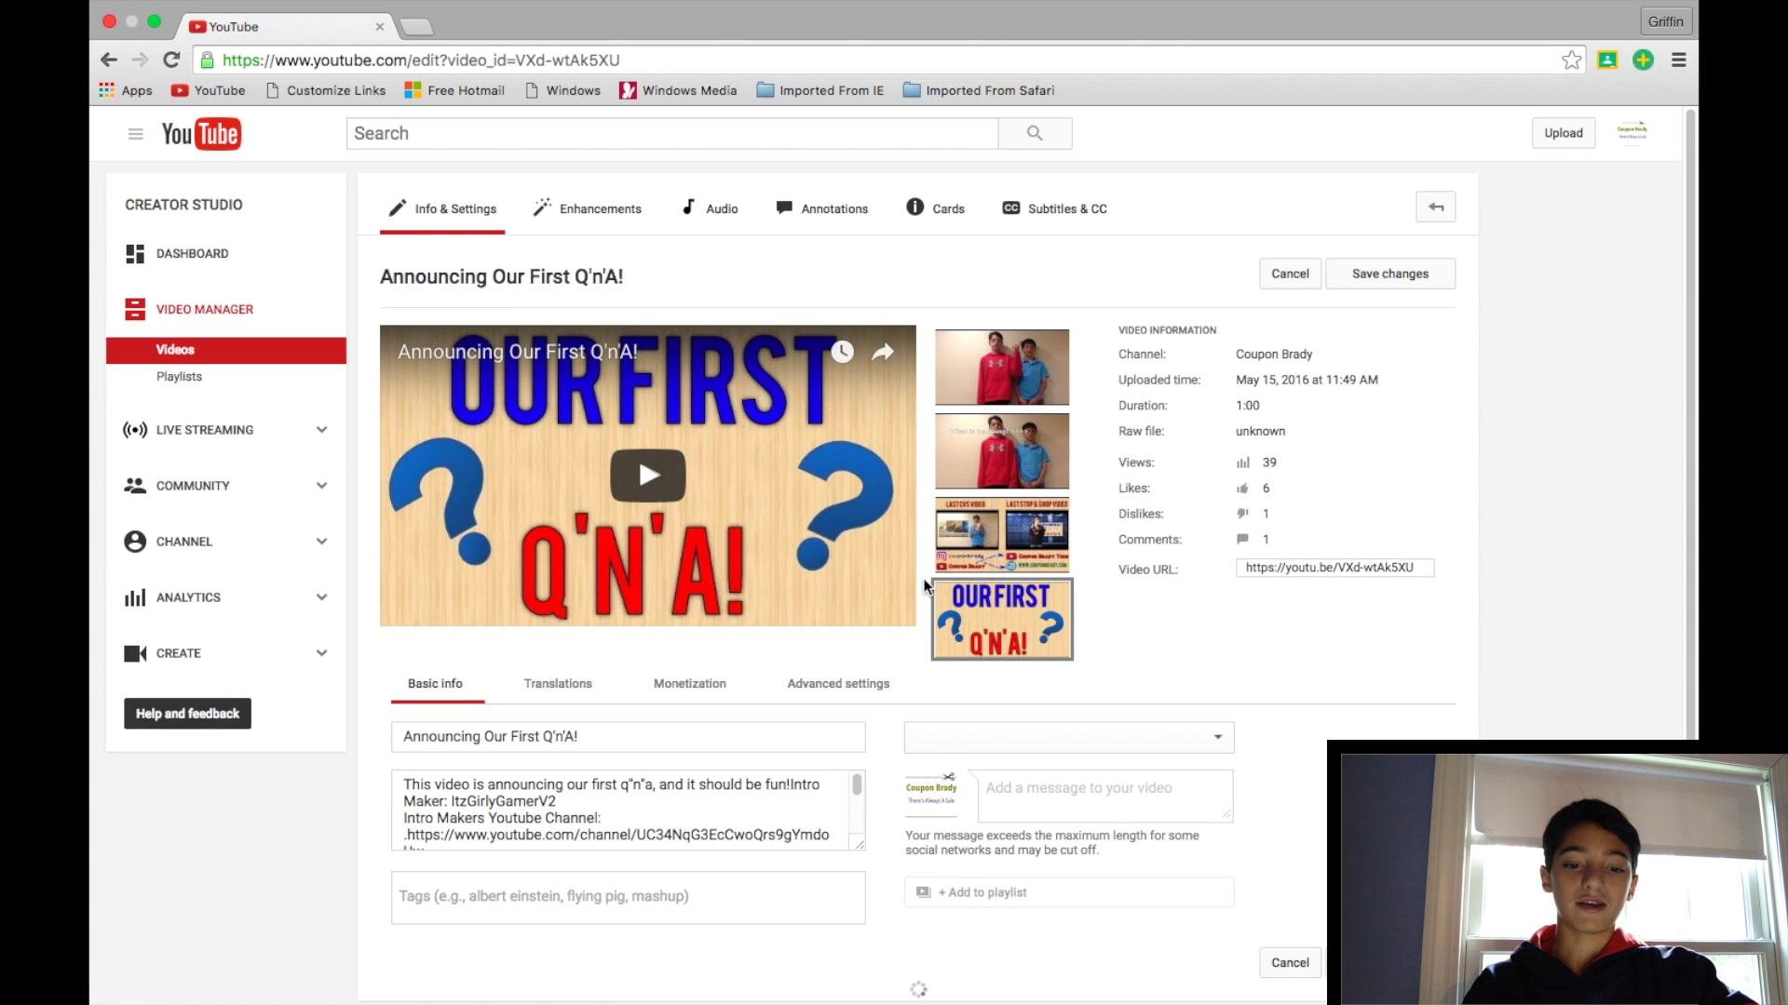
pyautogui.moveTo(996, 622)
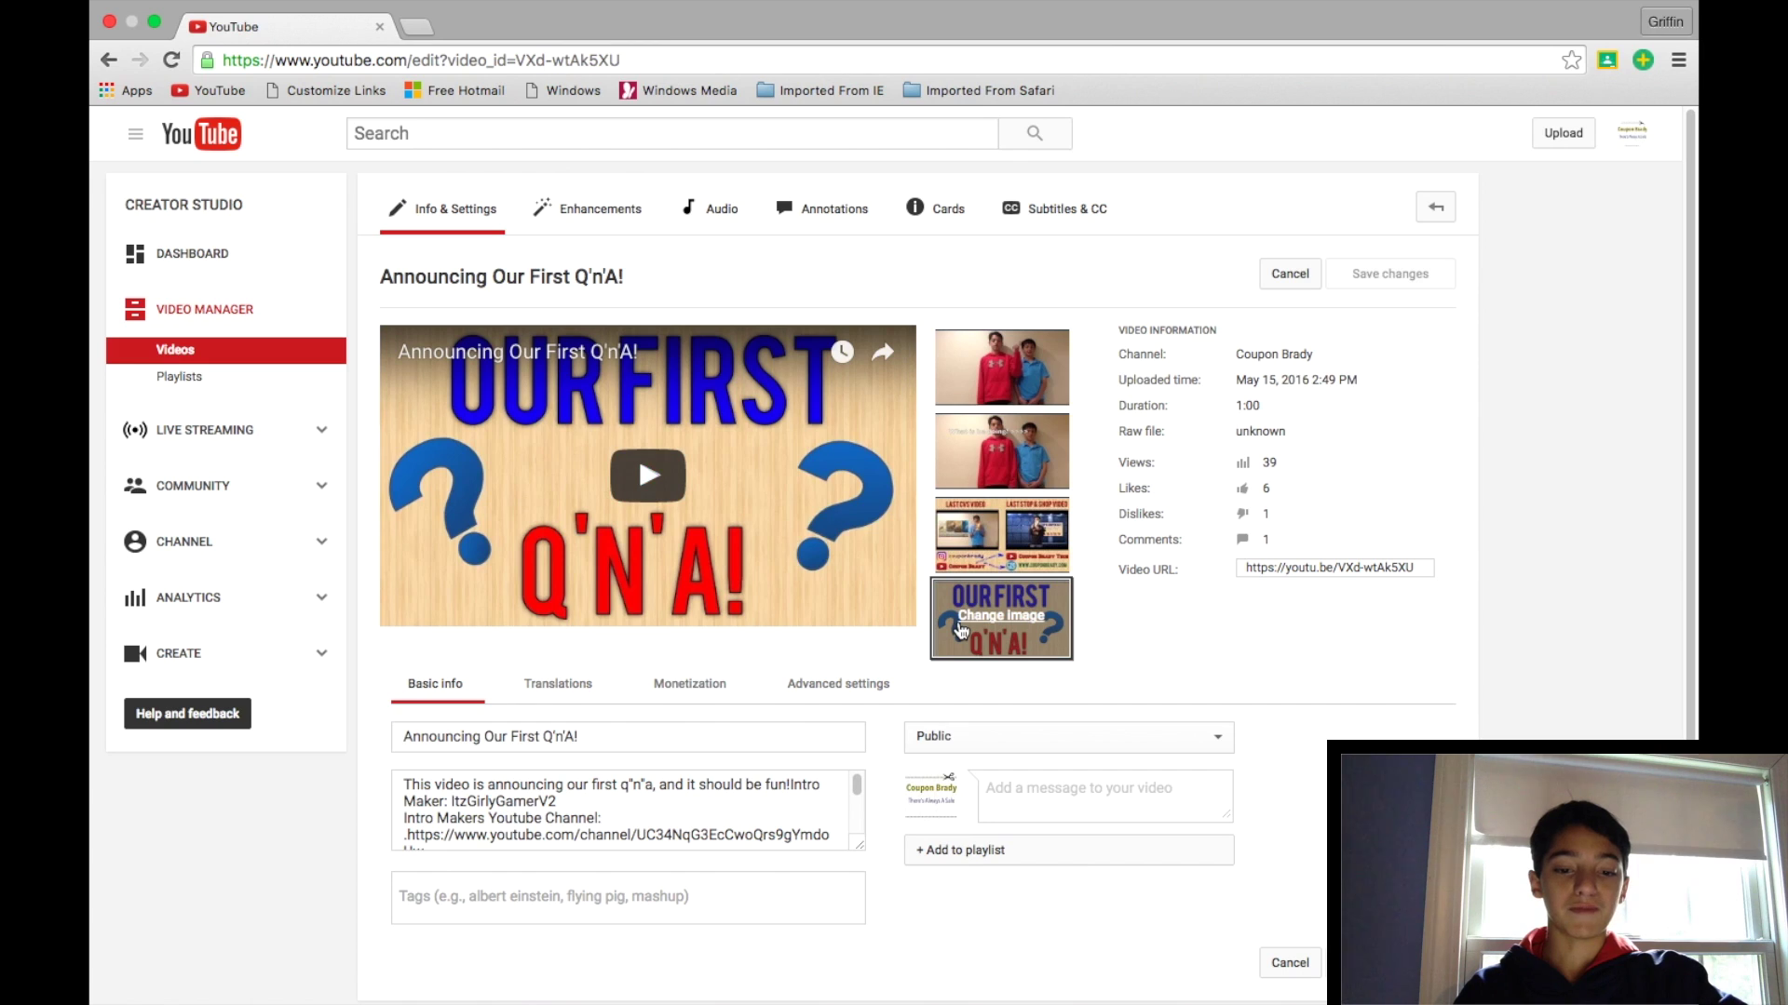
pyautogui.moveTo(934, 616)
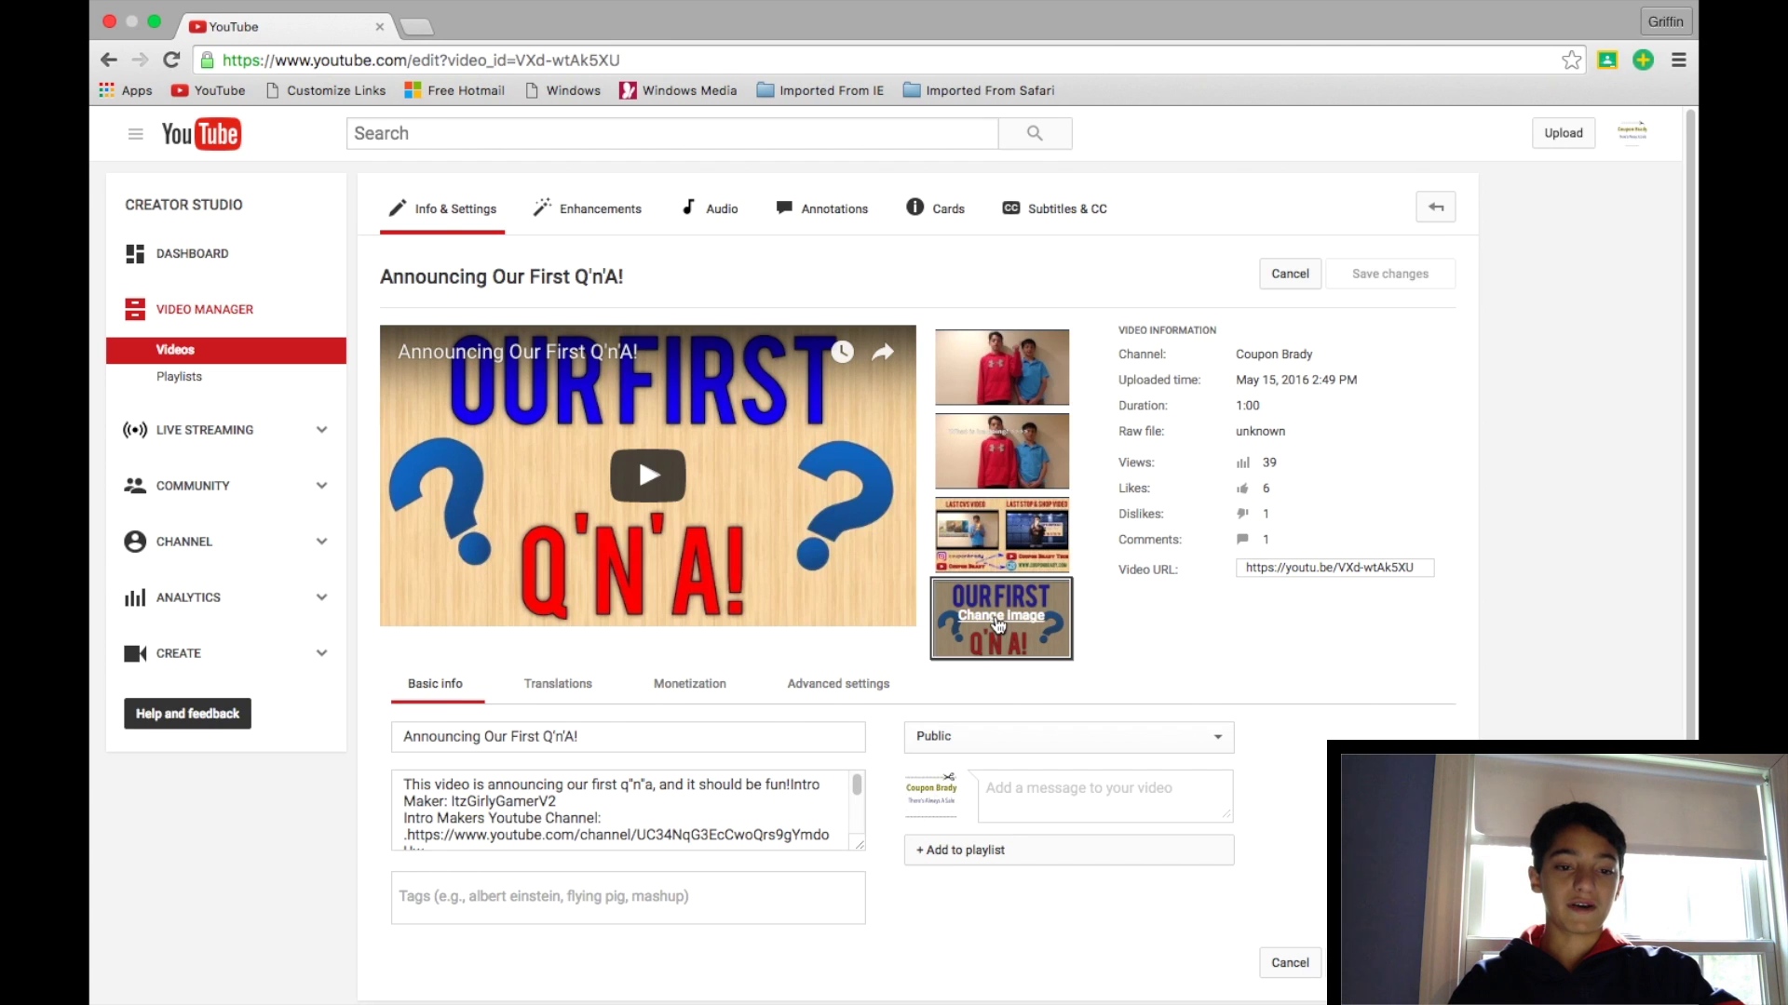
pyautogui.click(998, 619)
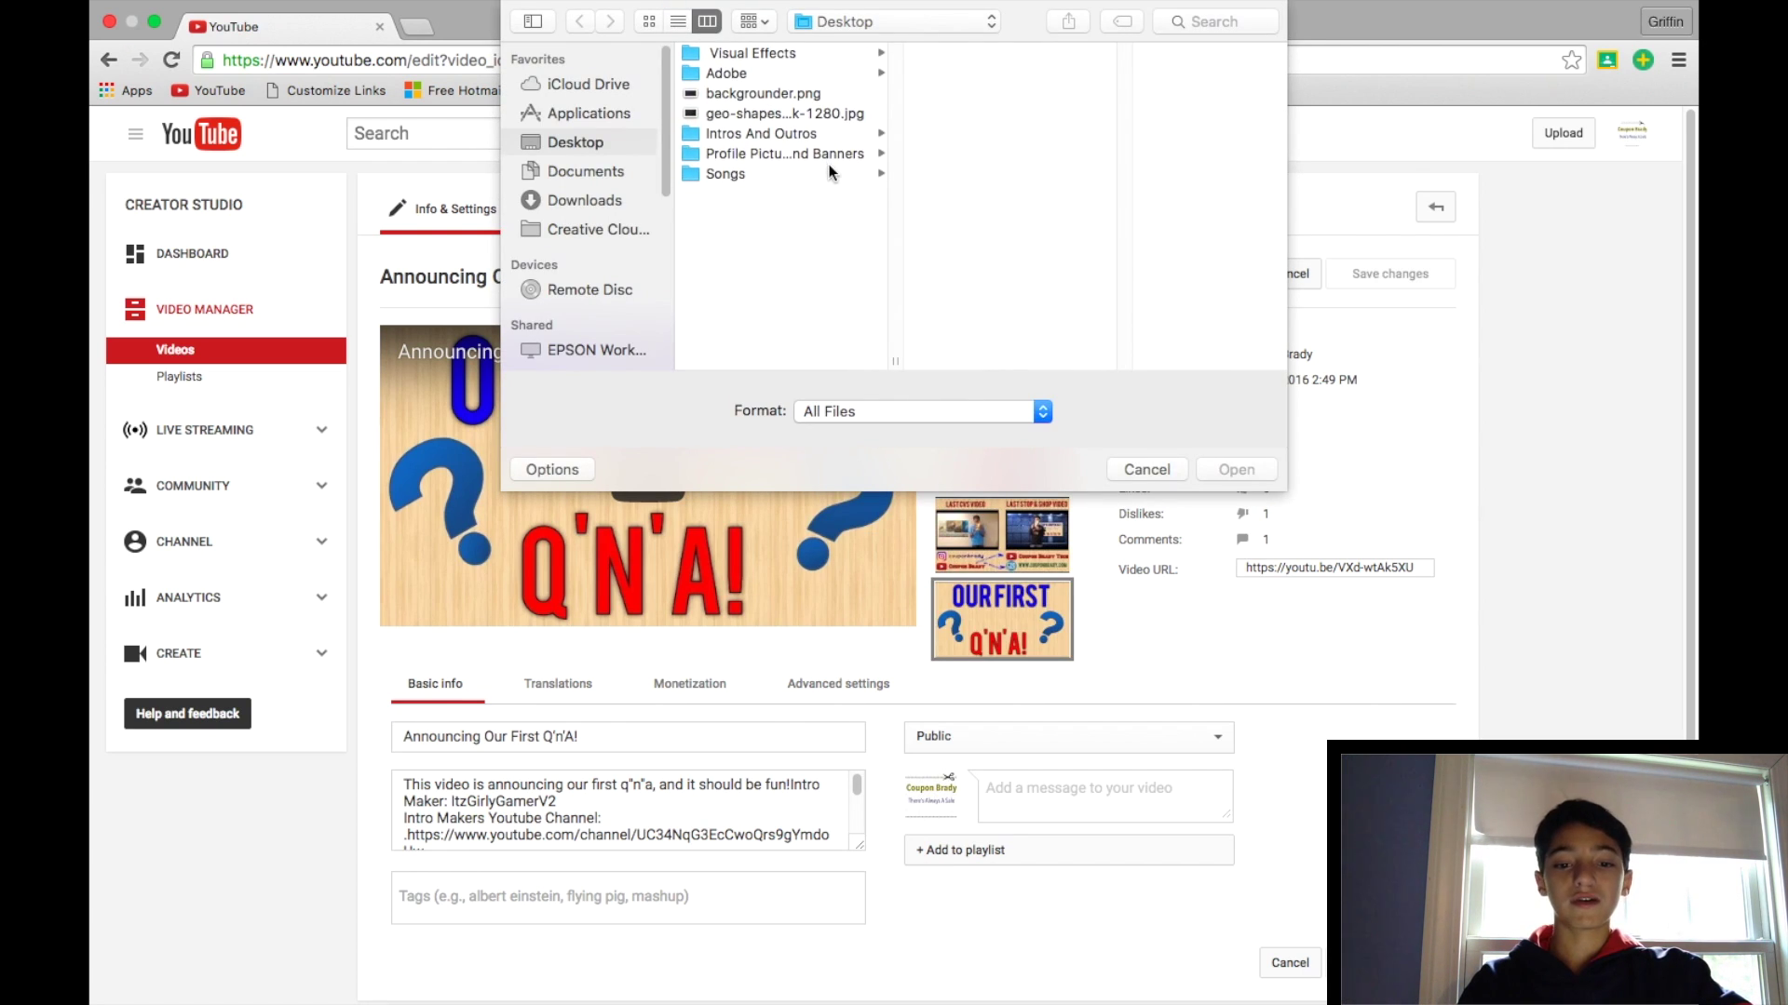
pyautogui.click(1145, 469)
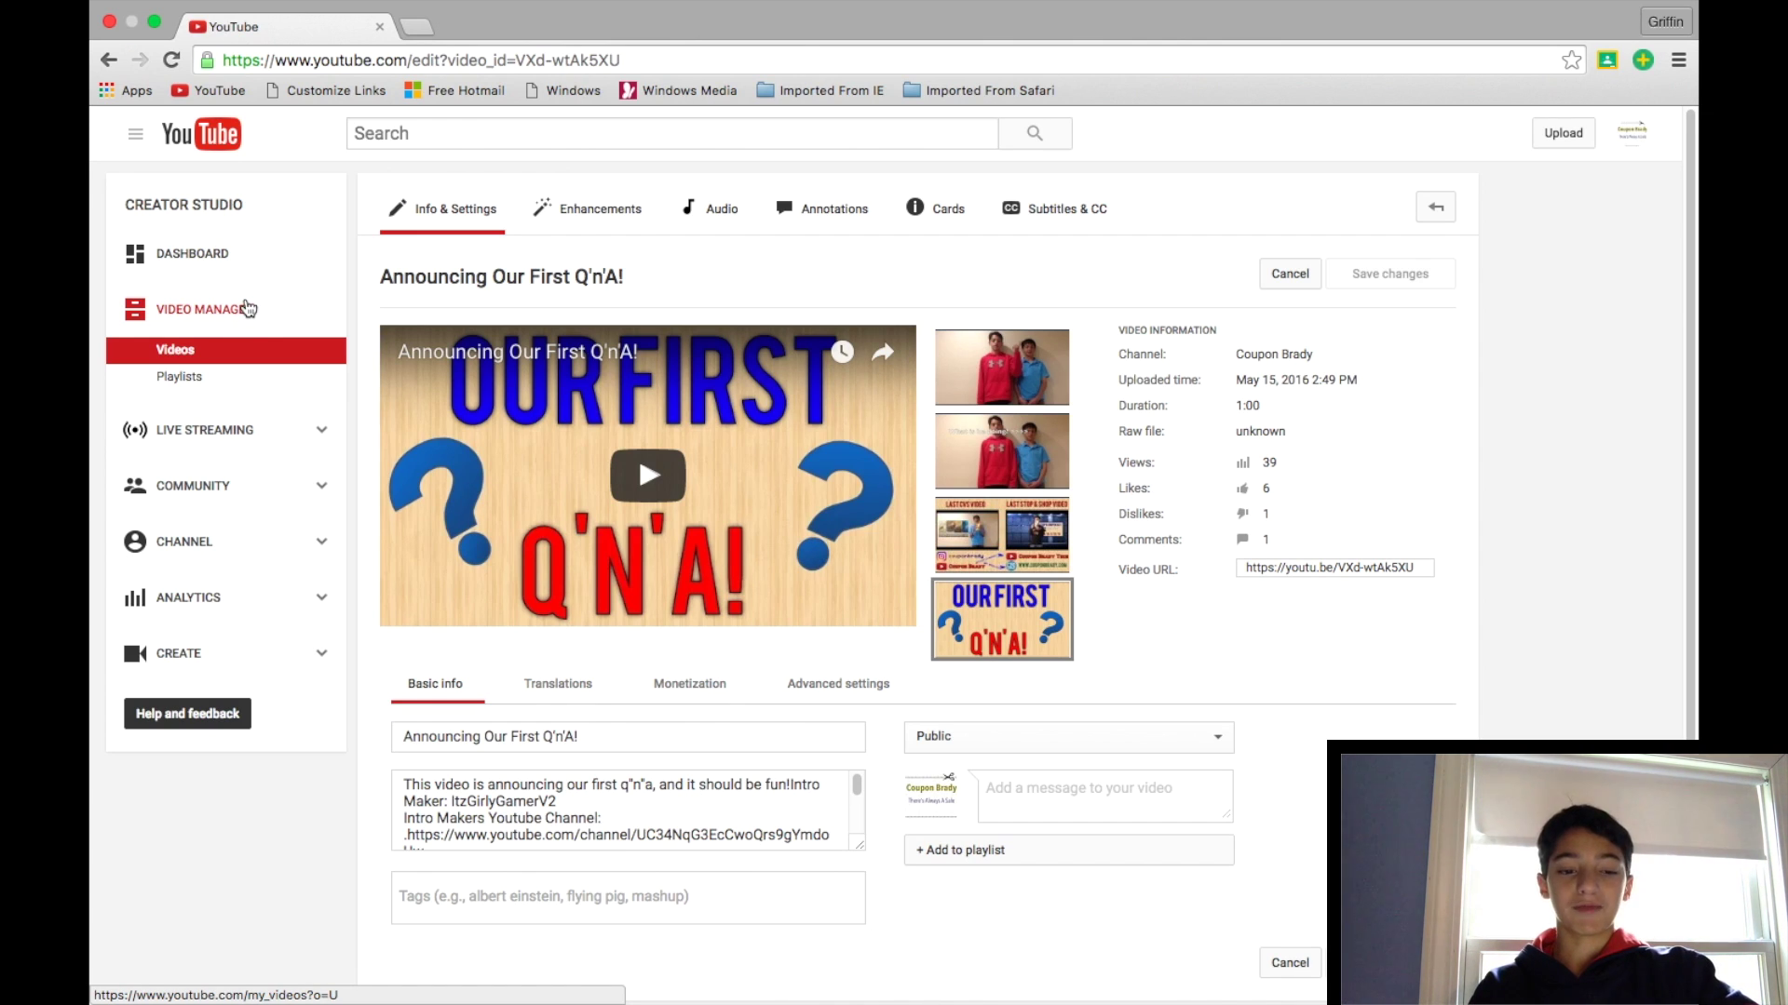
pyautogui.click(246, 308)
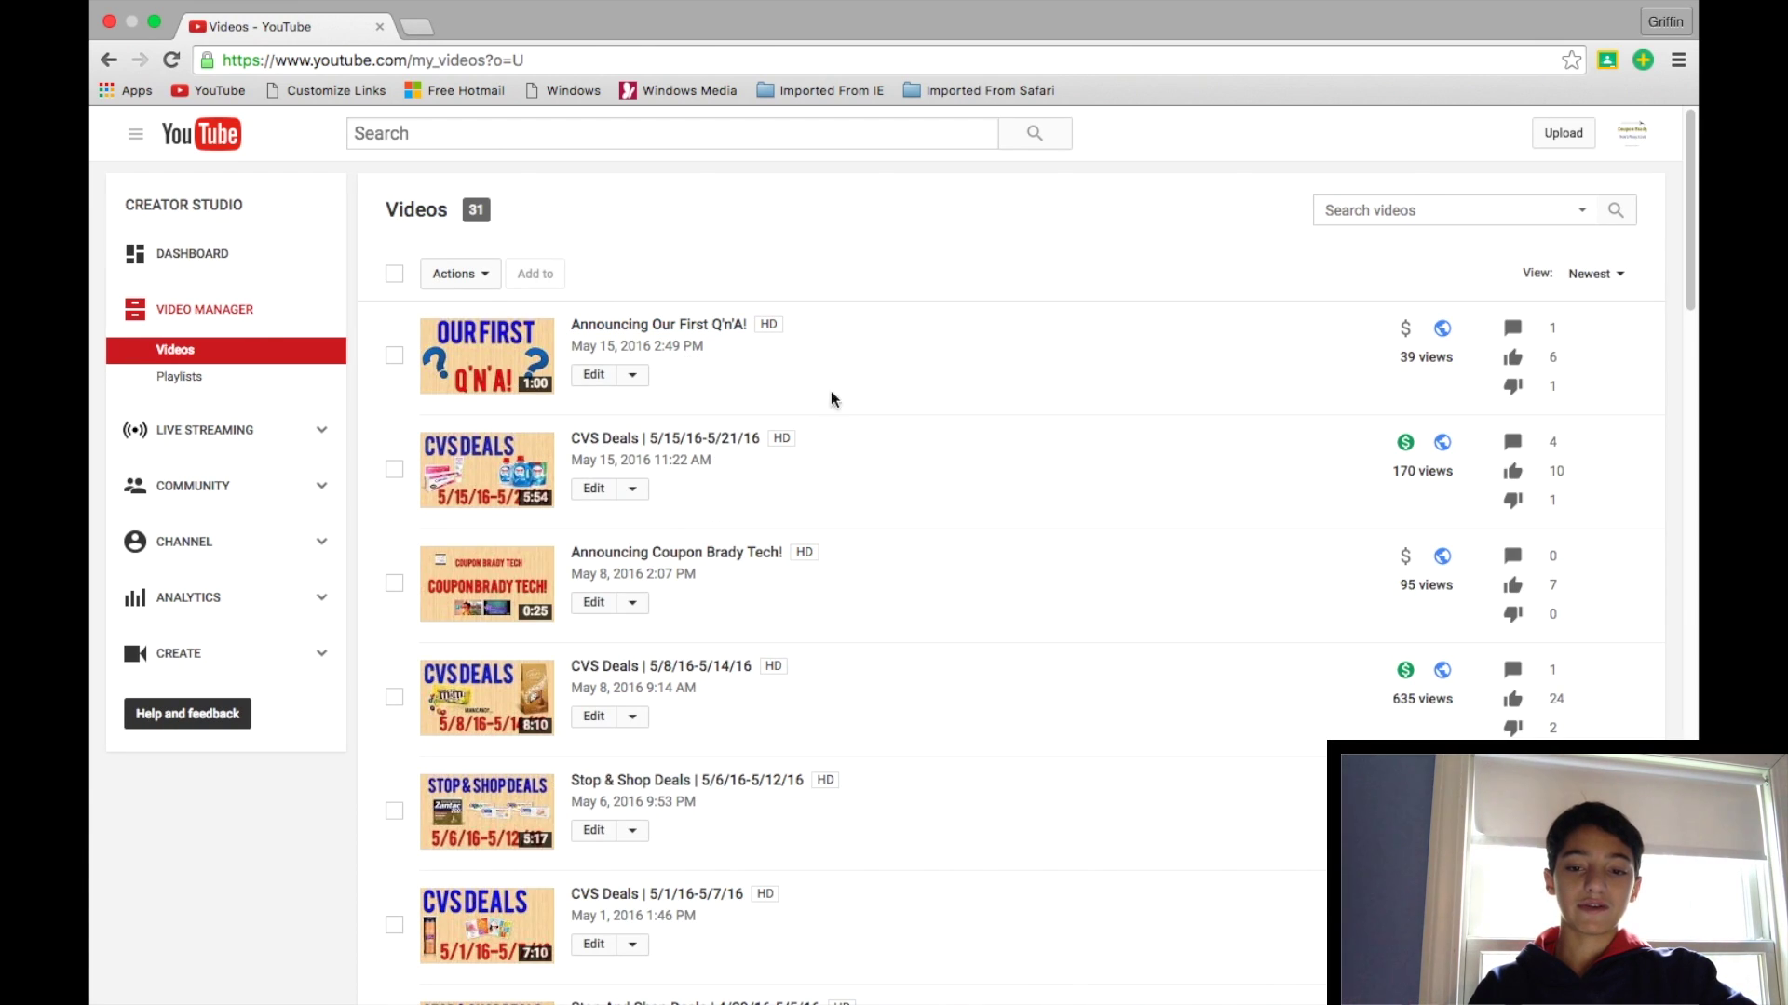
pyautogui.scroll(-5, 831, 399)
pyautogui.scroll(5, 838, 398)
pyautogui.scroll(-15, 844, 398)
pyautogui.scroll(10, 843, 400)
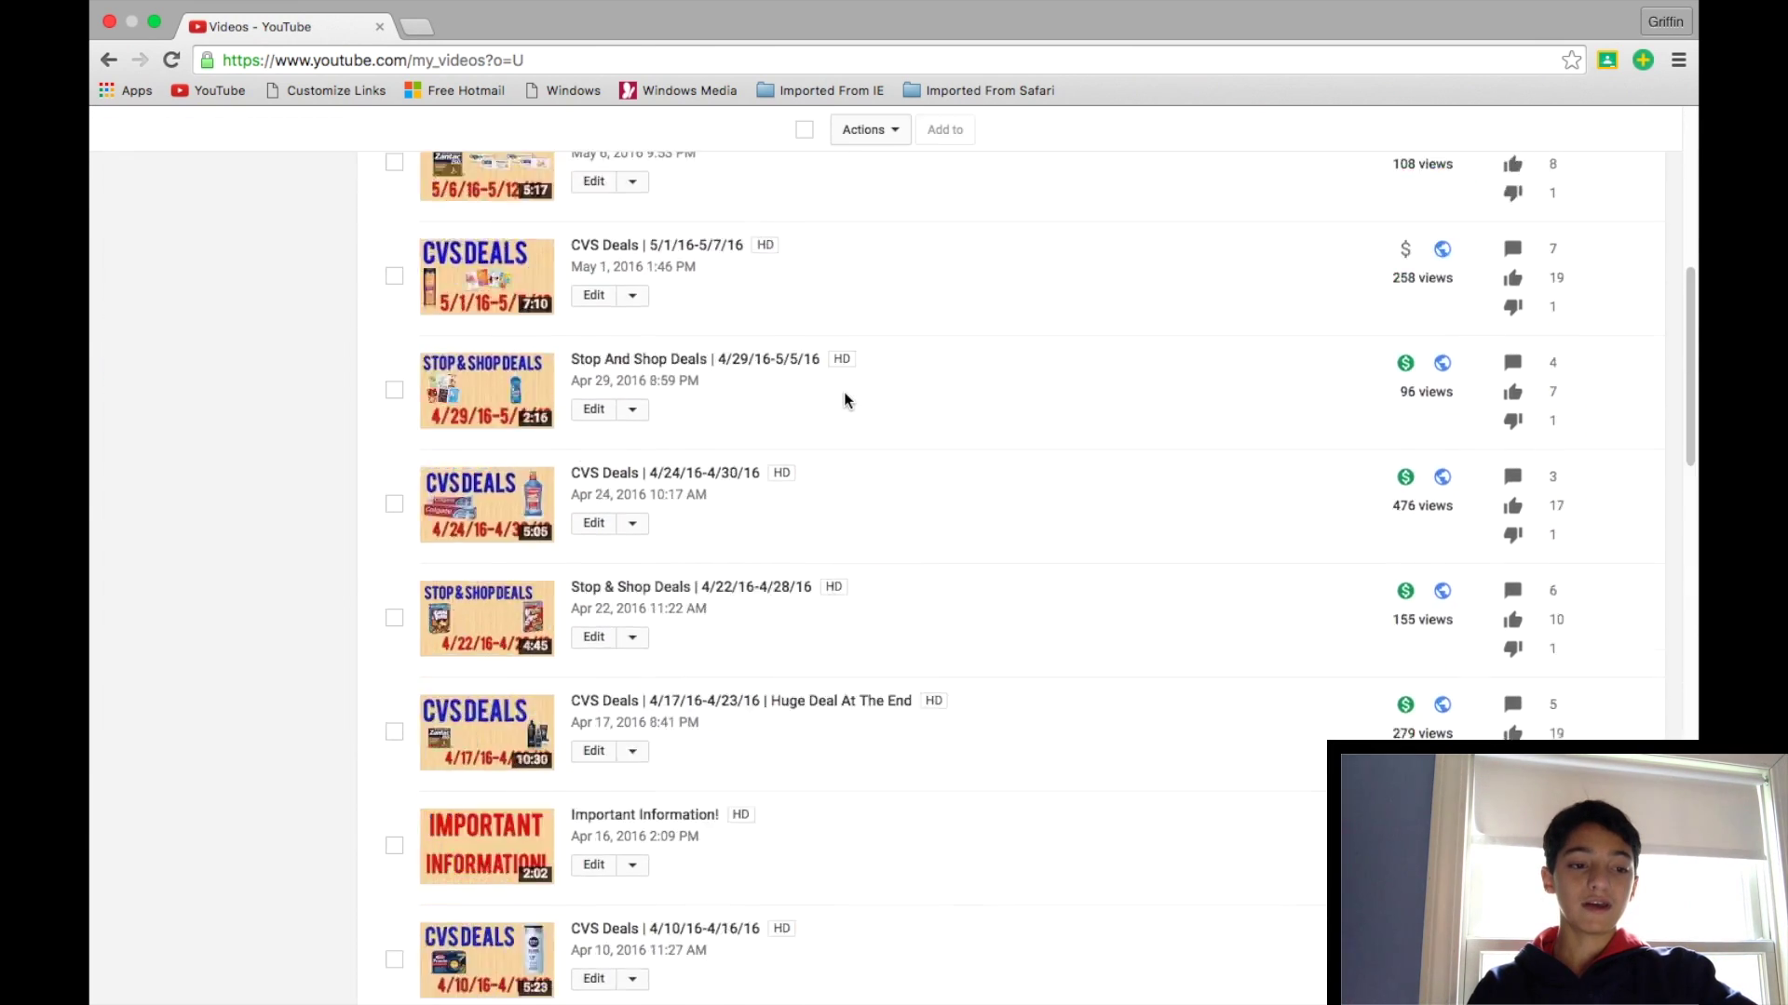
pyautogui.scroll(10, 843, 398)
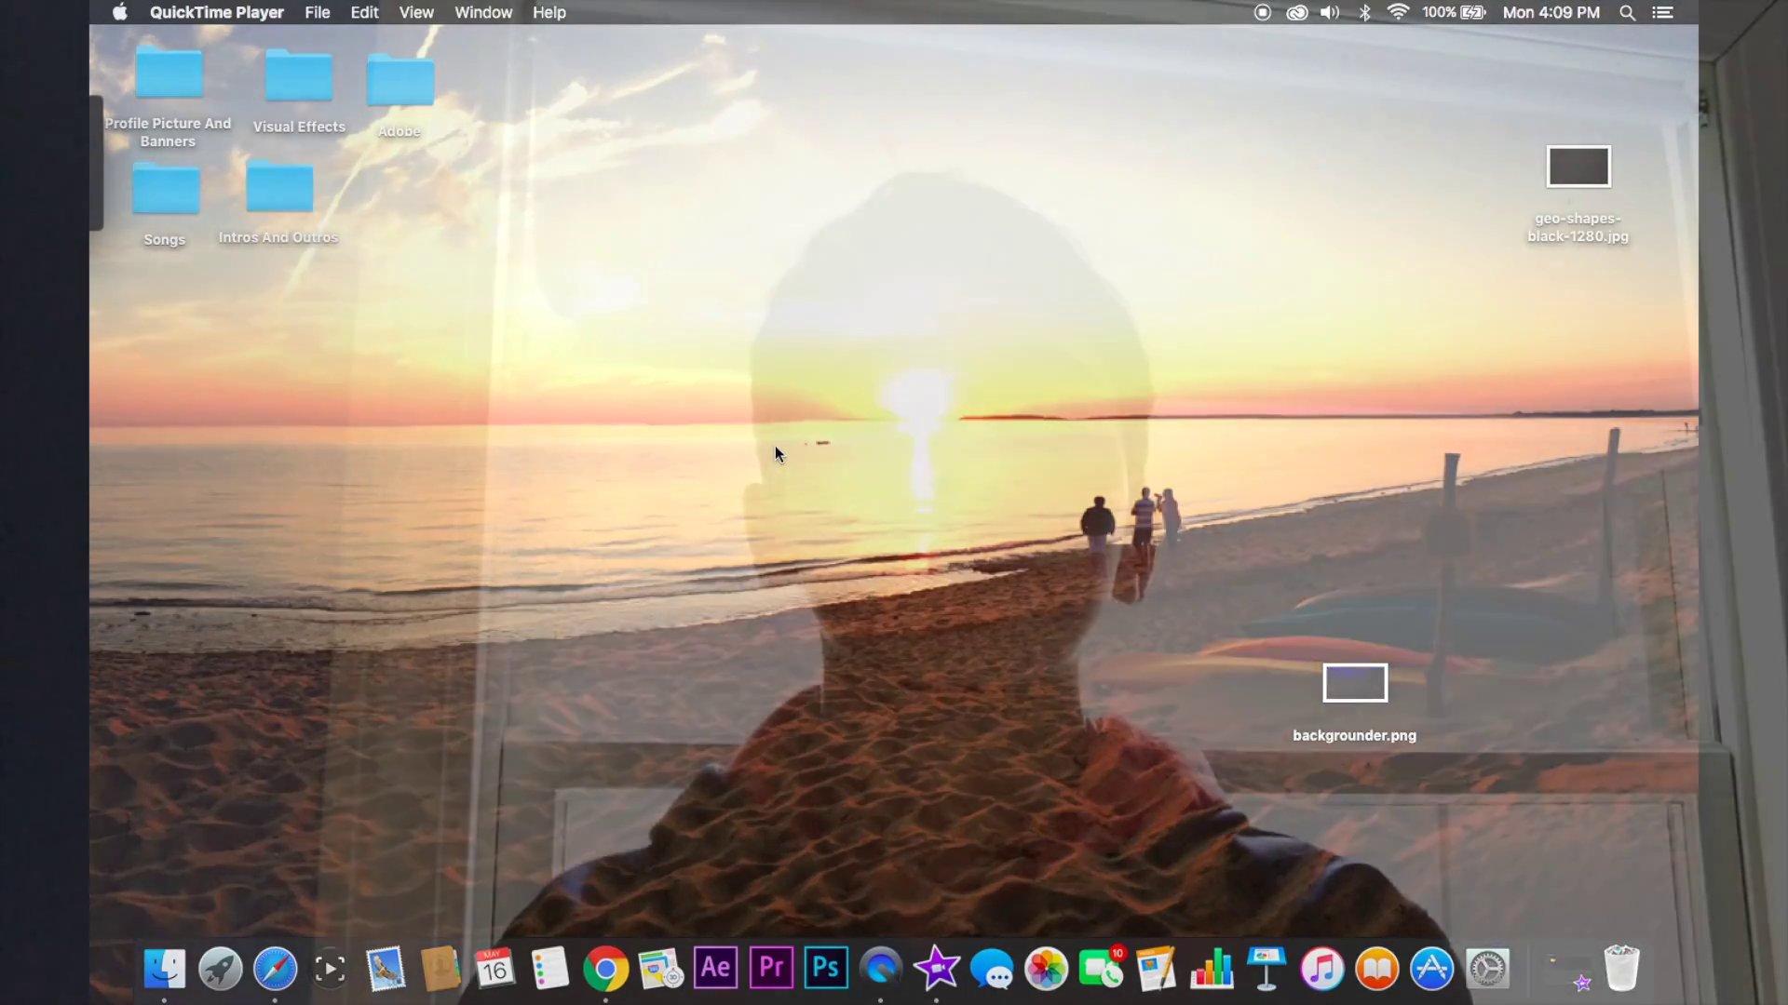